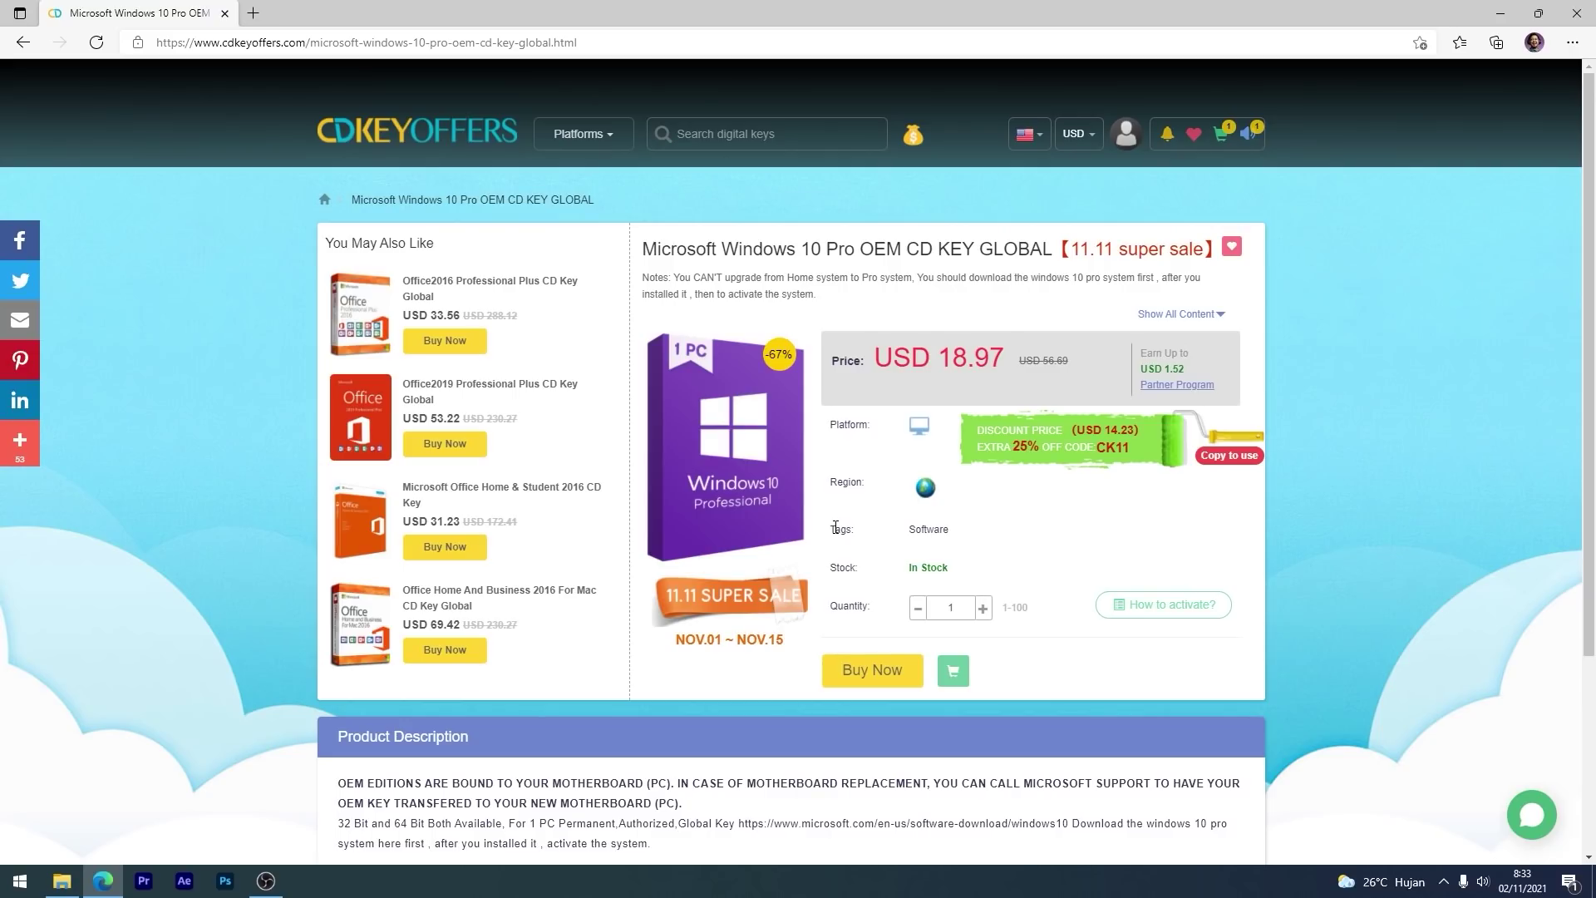
Step: Buy one Microsoft Windows 10 Pro OEM CD KEY GLOBAL, apply promotion code UP20, and submit the order
click(860, 673)
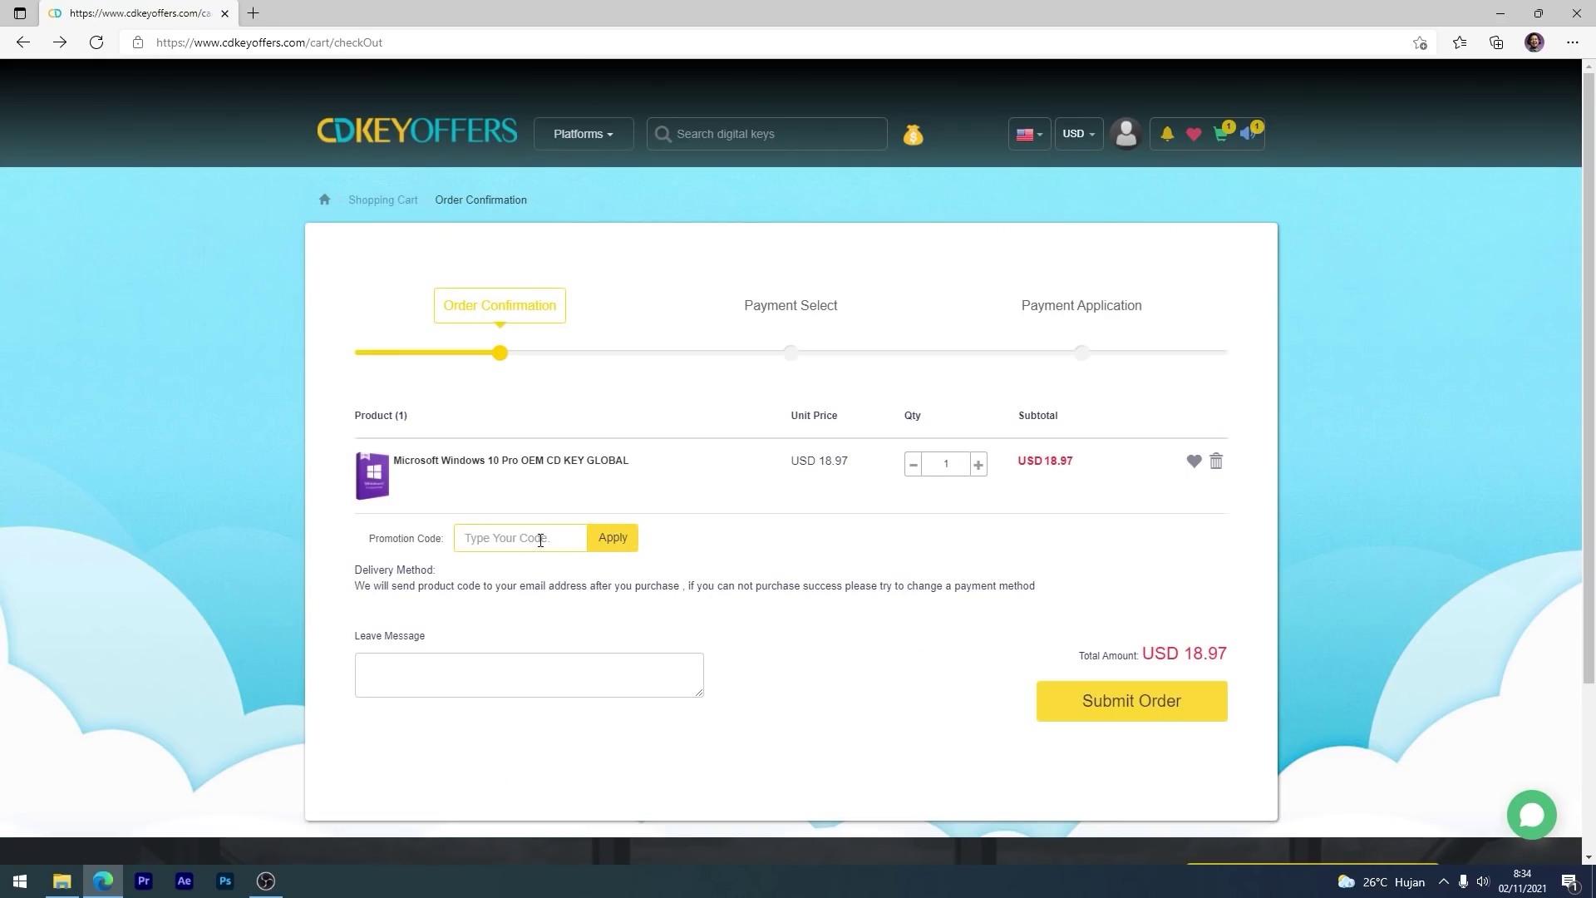
text(UP20)
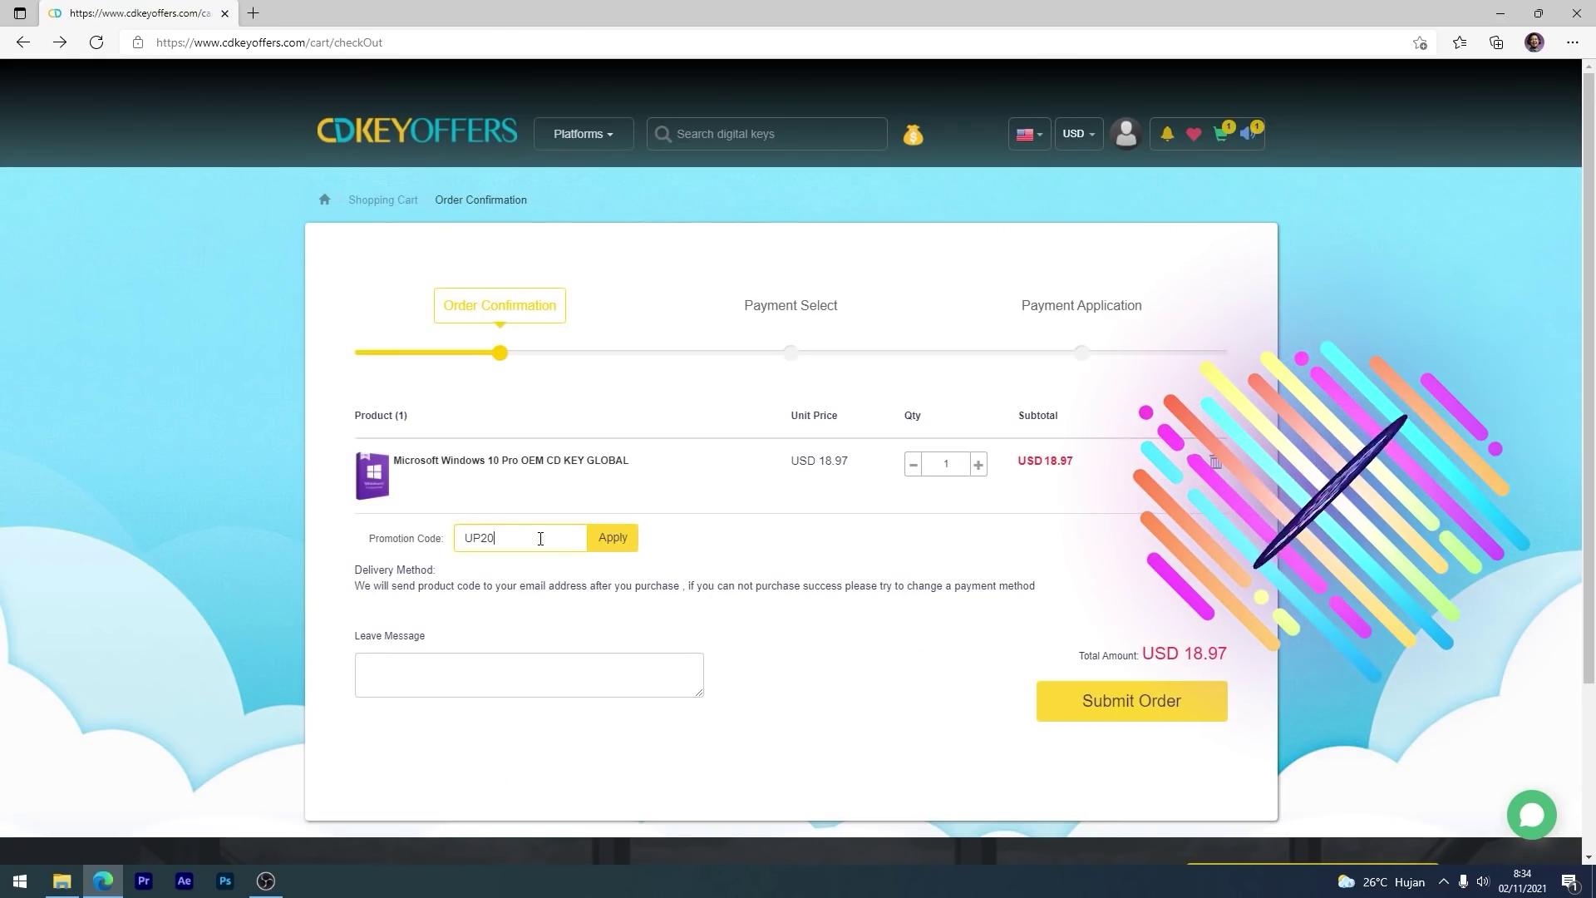
click(611, 540)
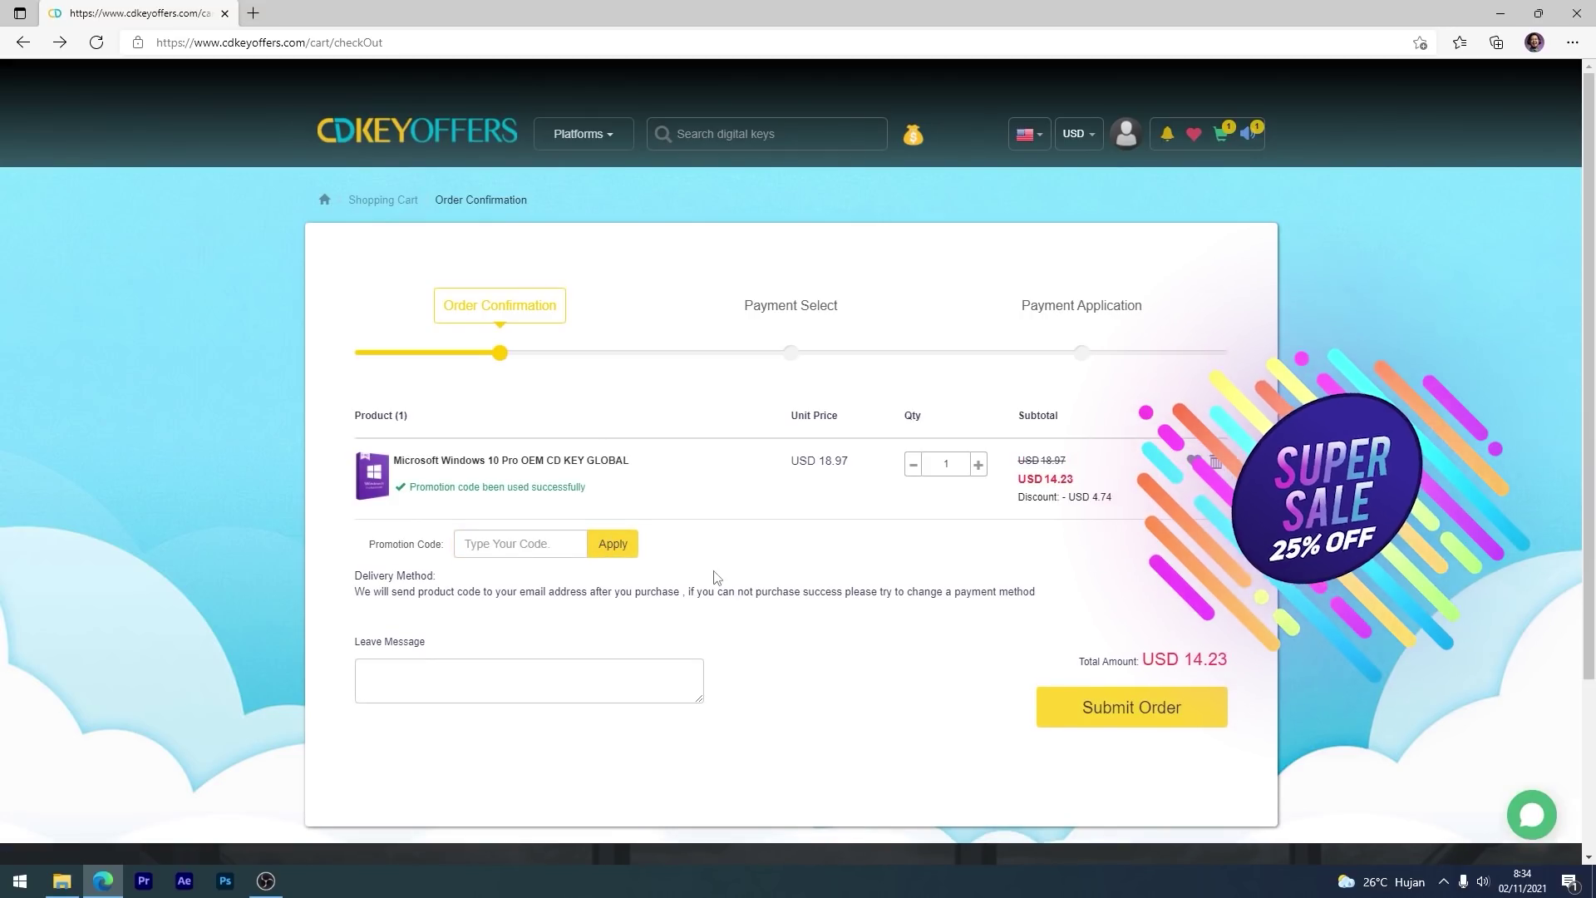
click(1089, 717)
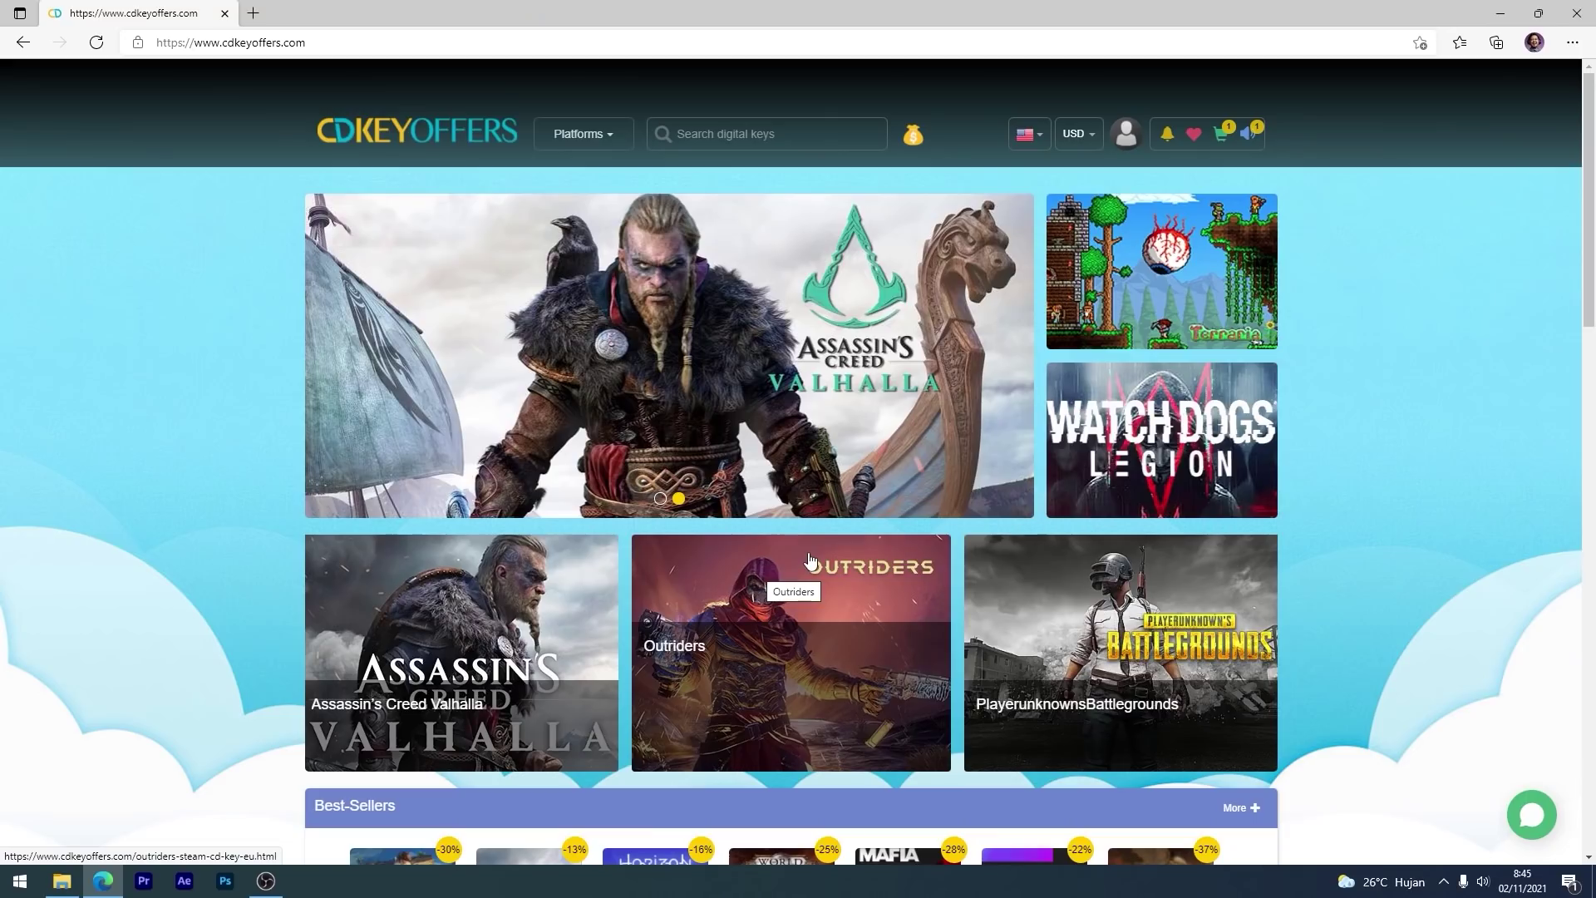
Step: Open the account's purchased orders and bring up the product key of the order
click(1125, 134)
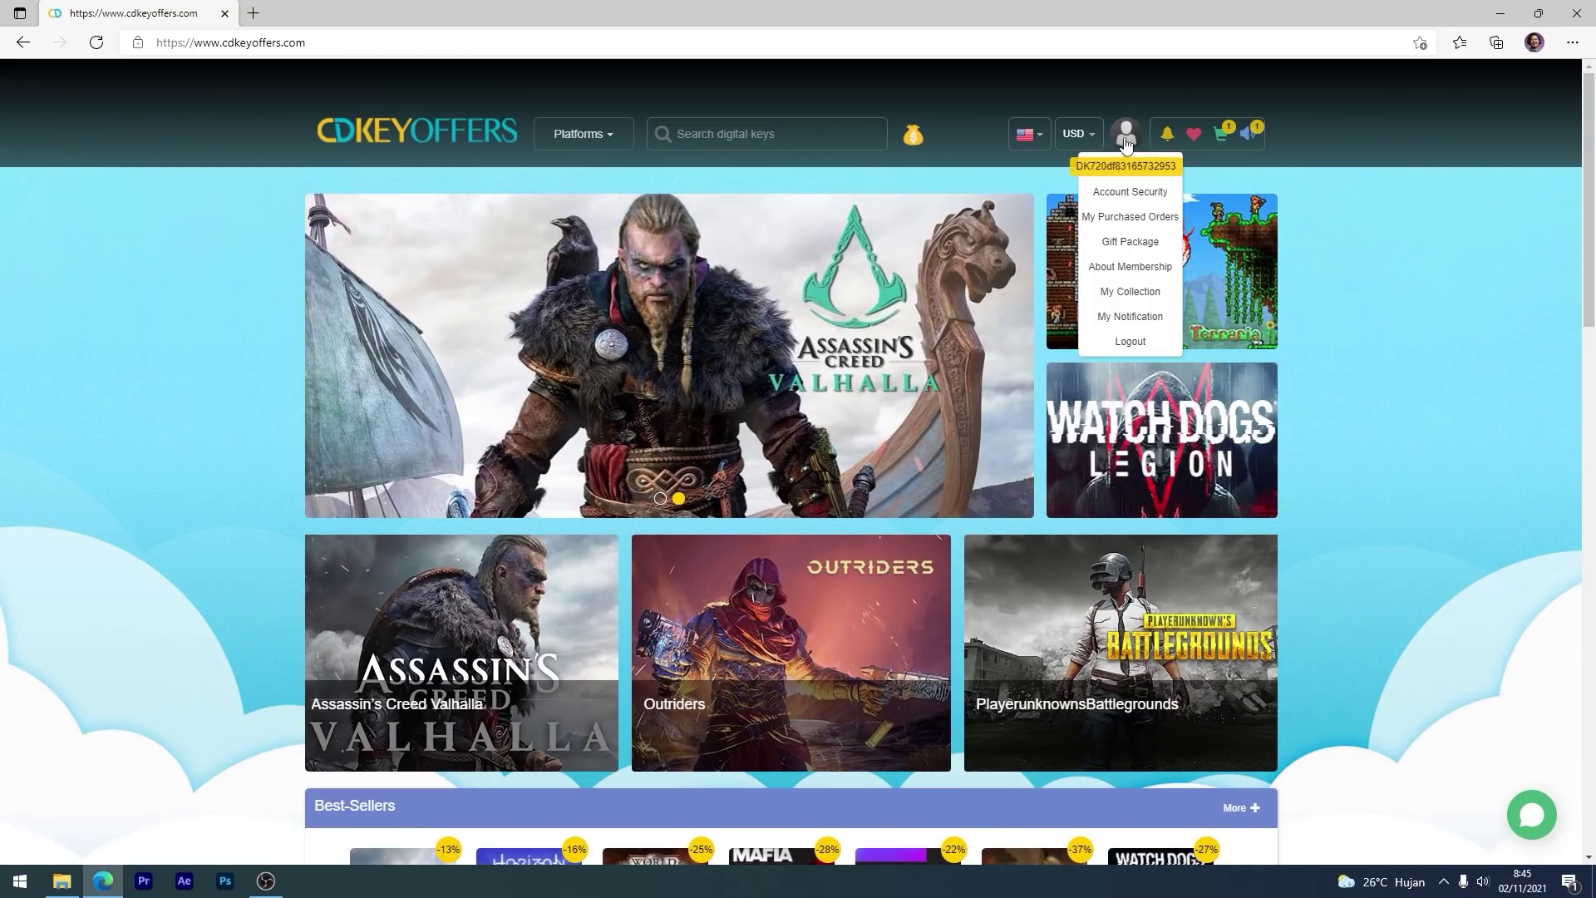
click(1102, 221)
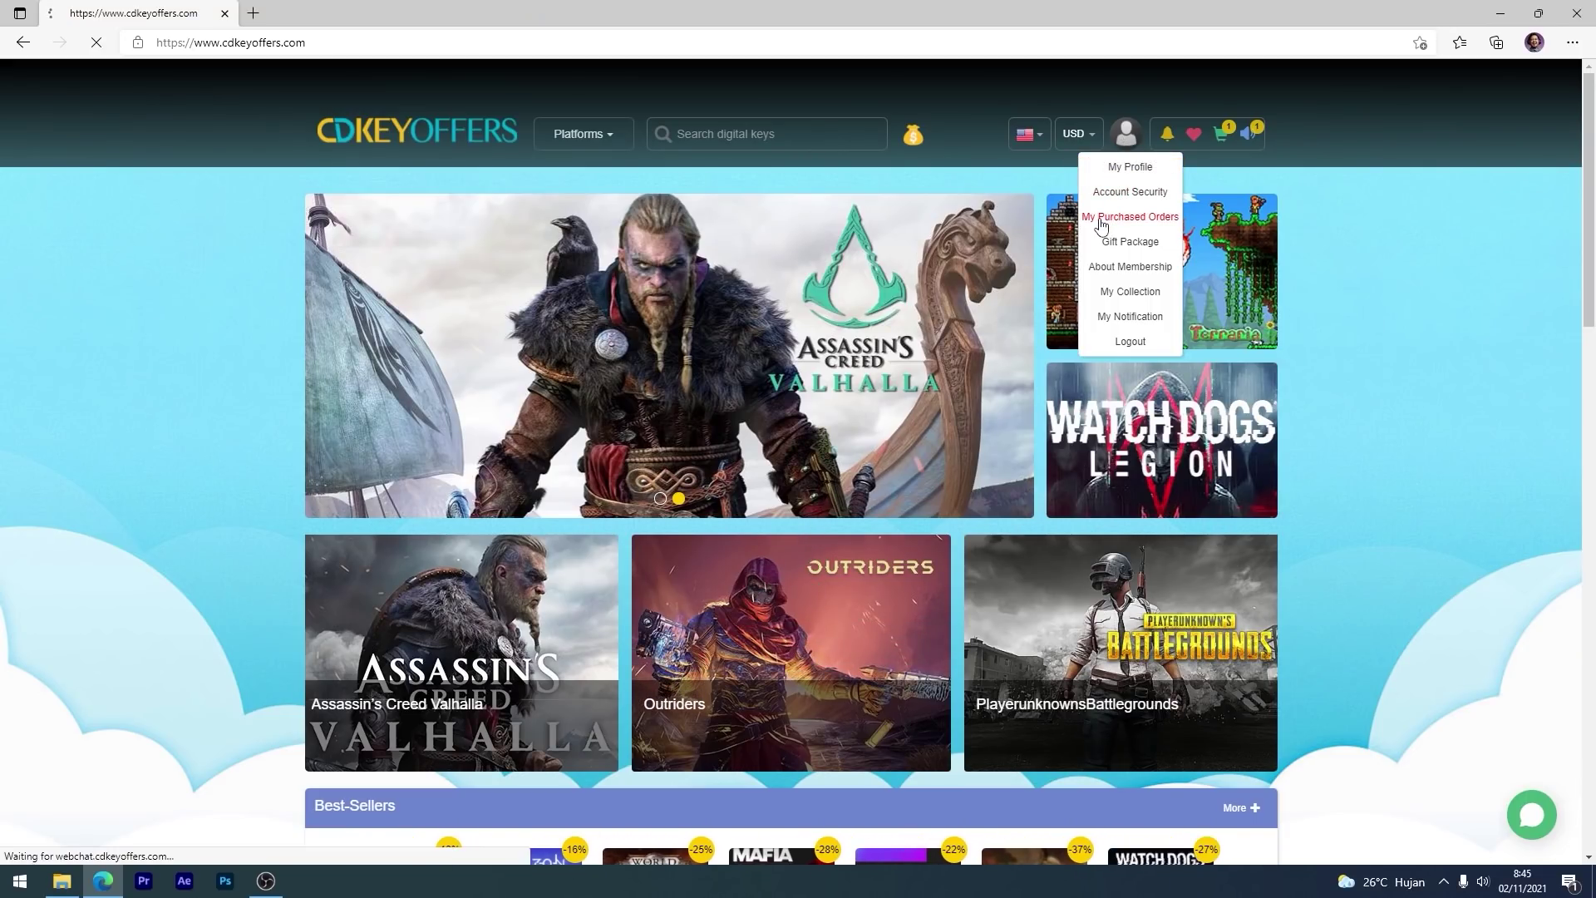
click(1187, 352)
drag(965, 670, 794, 670)
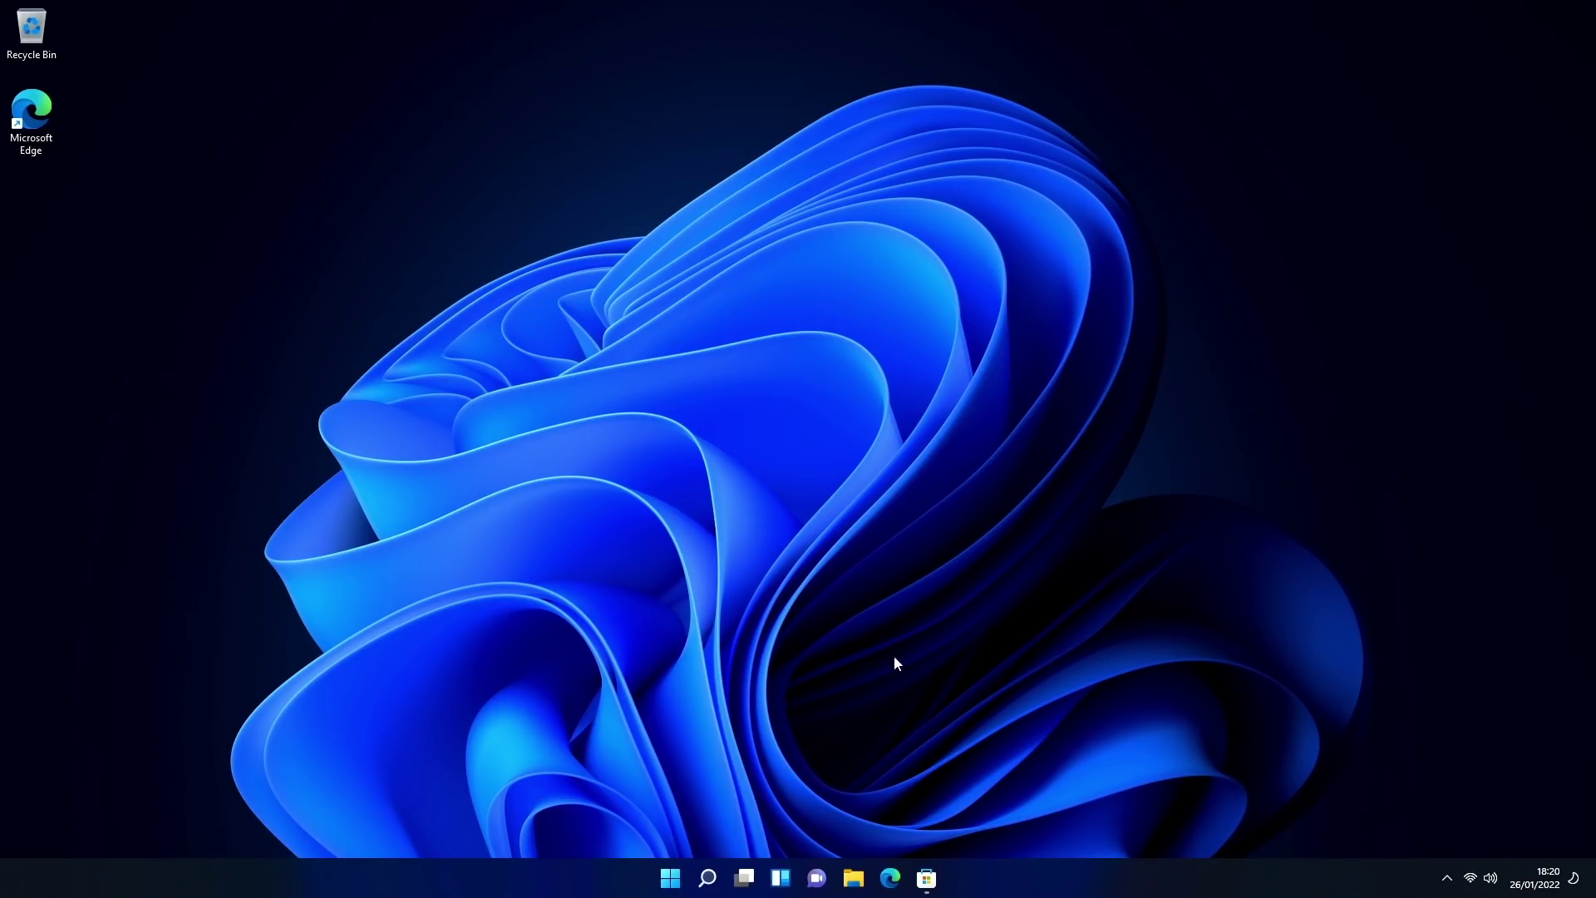
Step: Switch to Microsoft Store, search for "files", and open the Files - Modern file manager app page
click(927, 878)
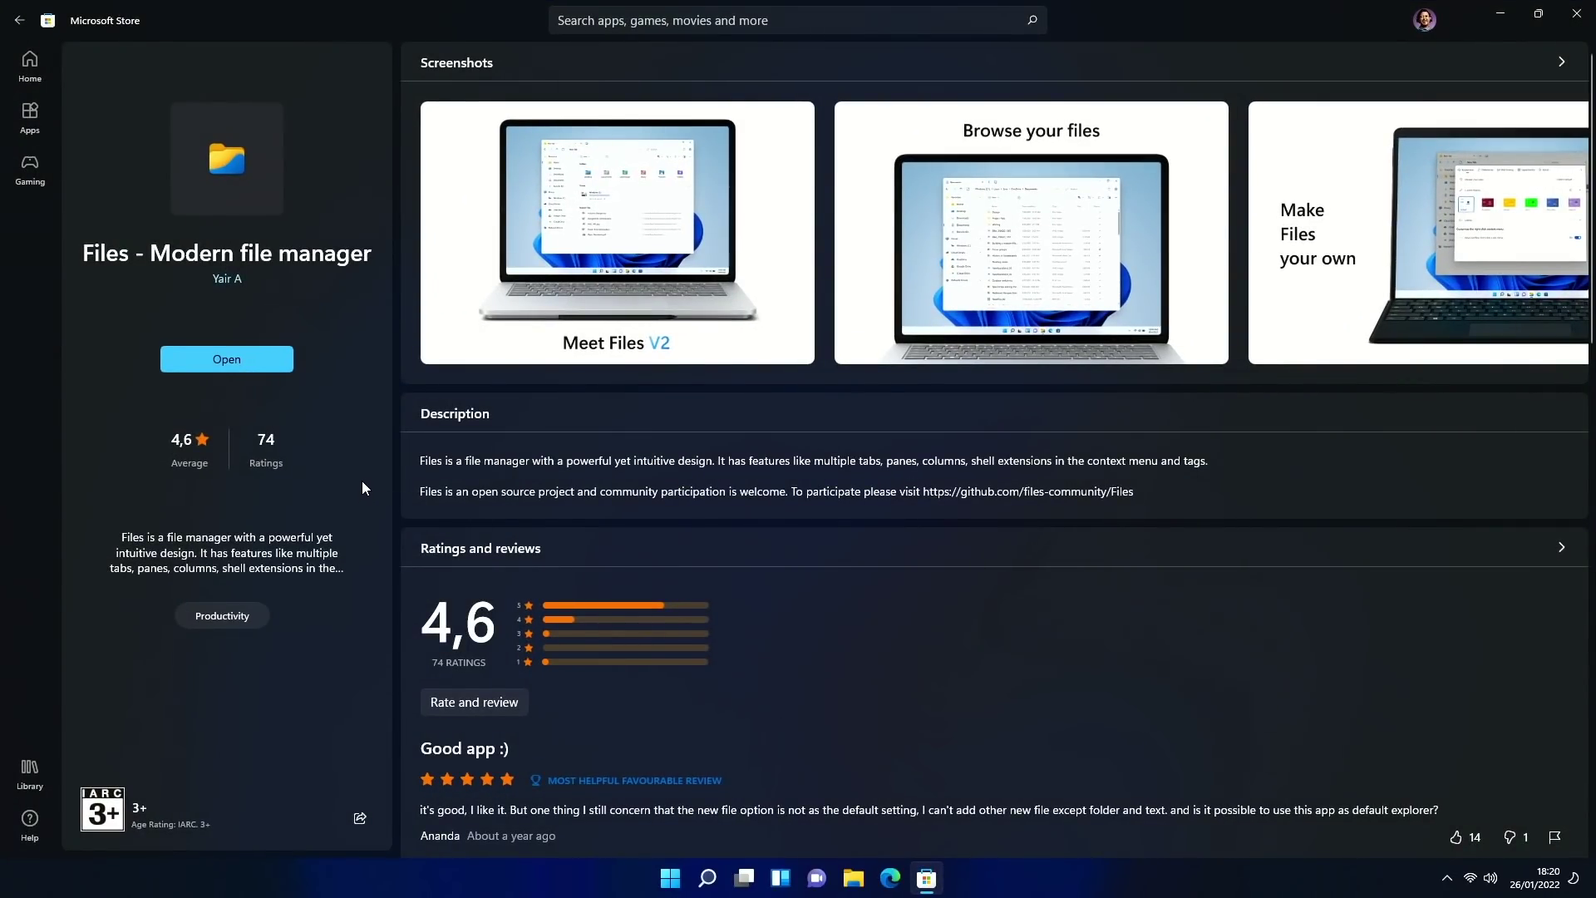
click(613, 18)
text(files)
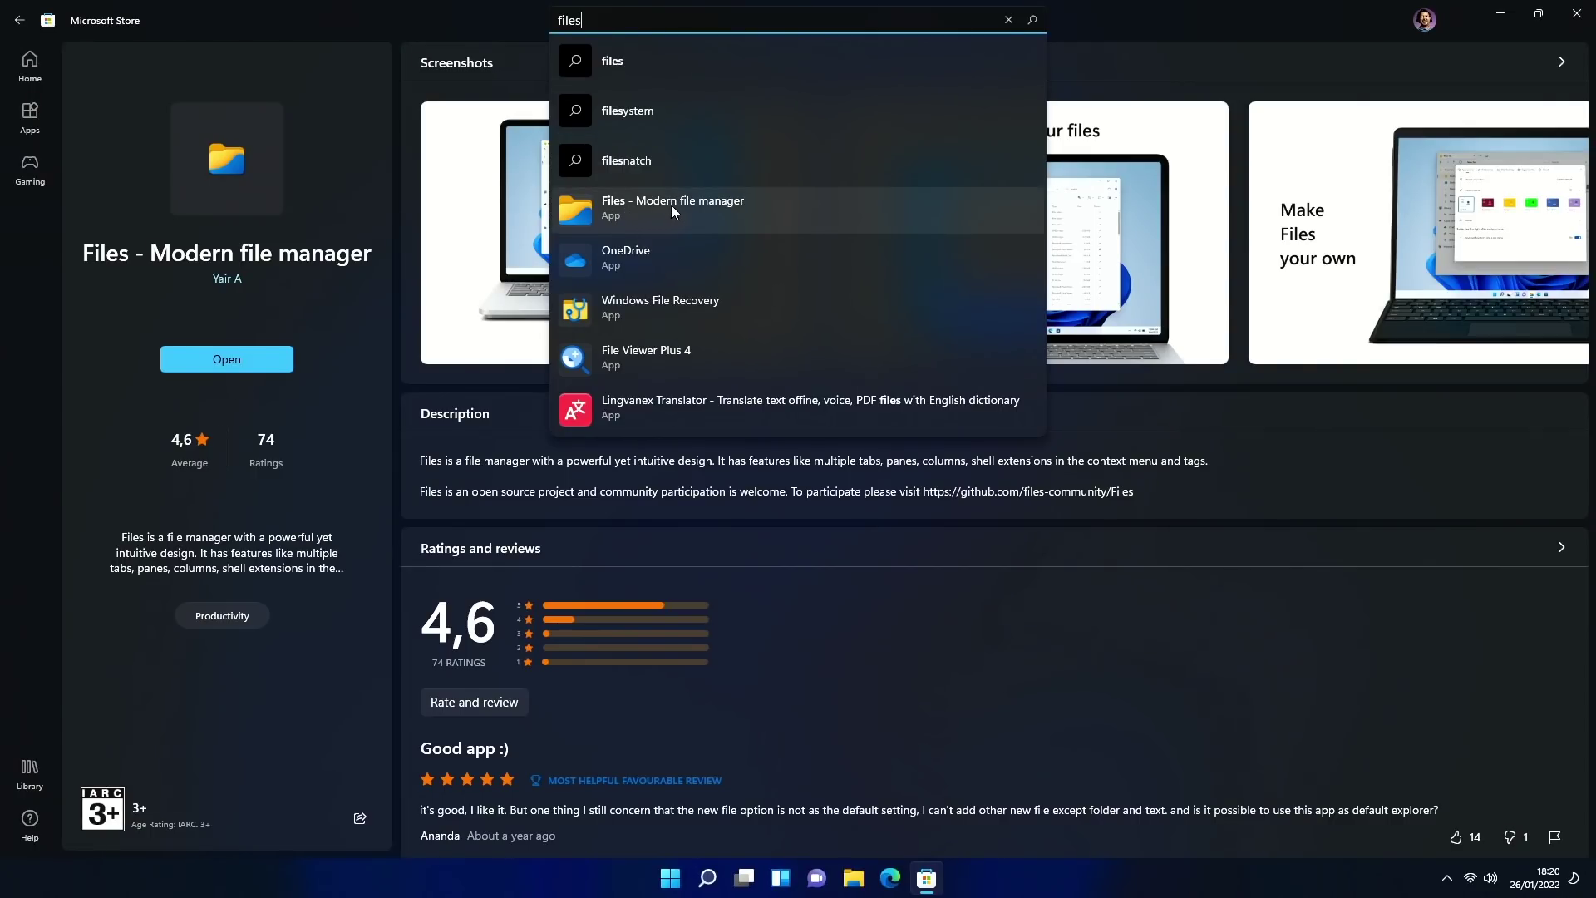
click(723, 216)
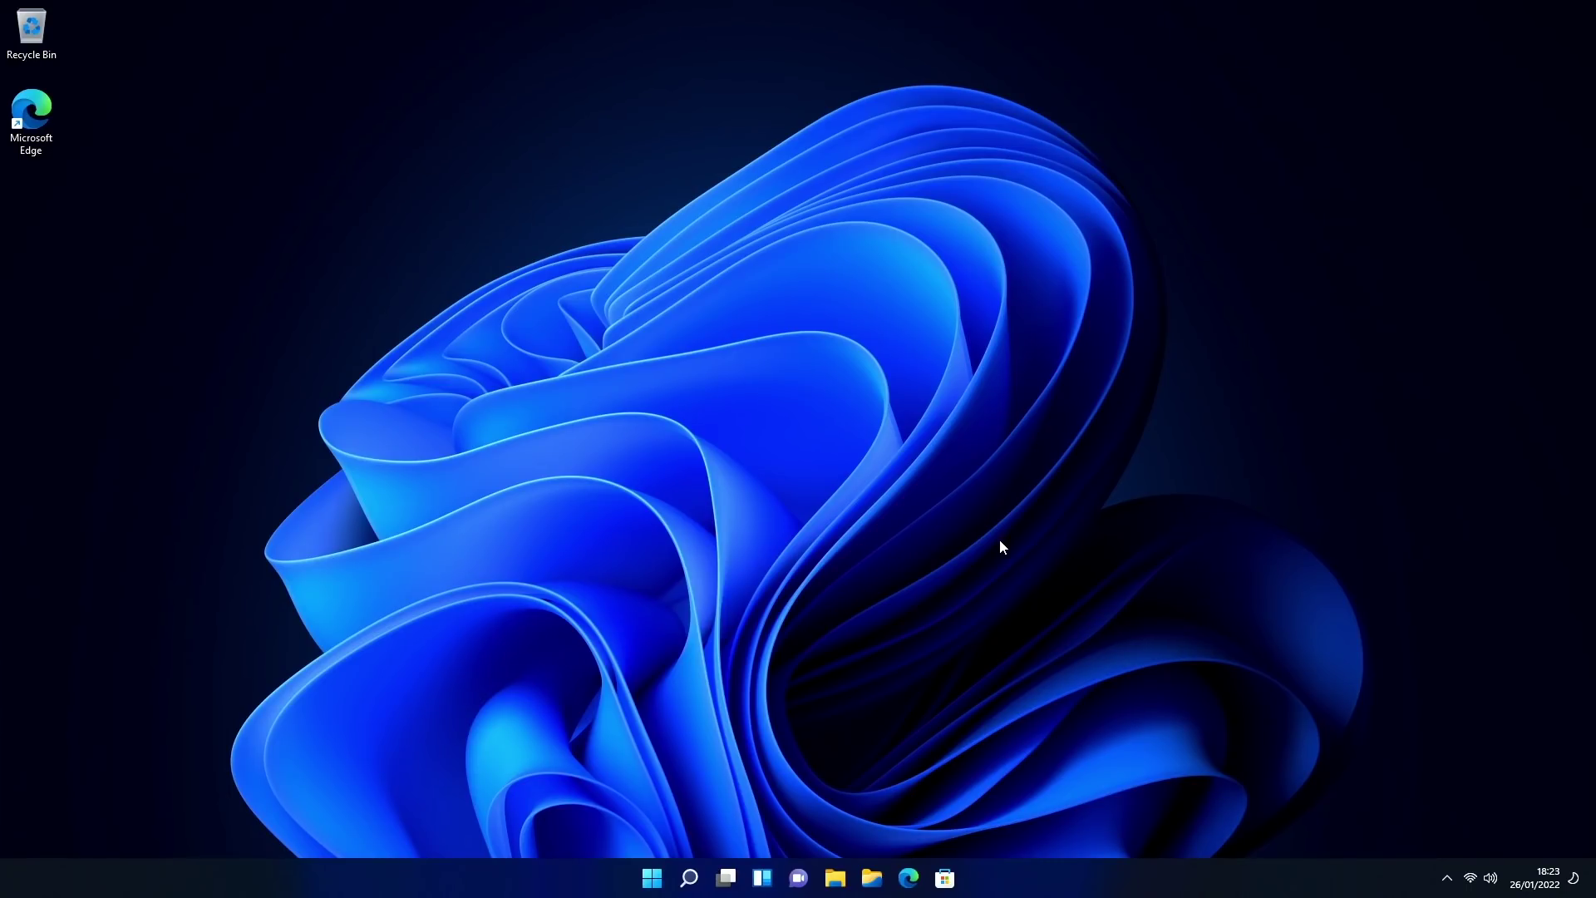
Step: View File Explorer's Quick access page, close it, and launch the Files app
click(835, 880)
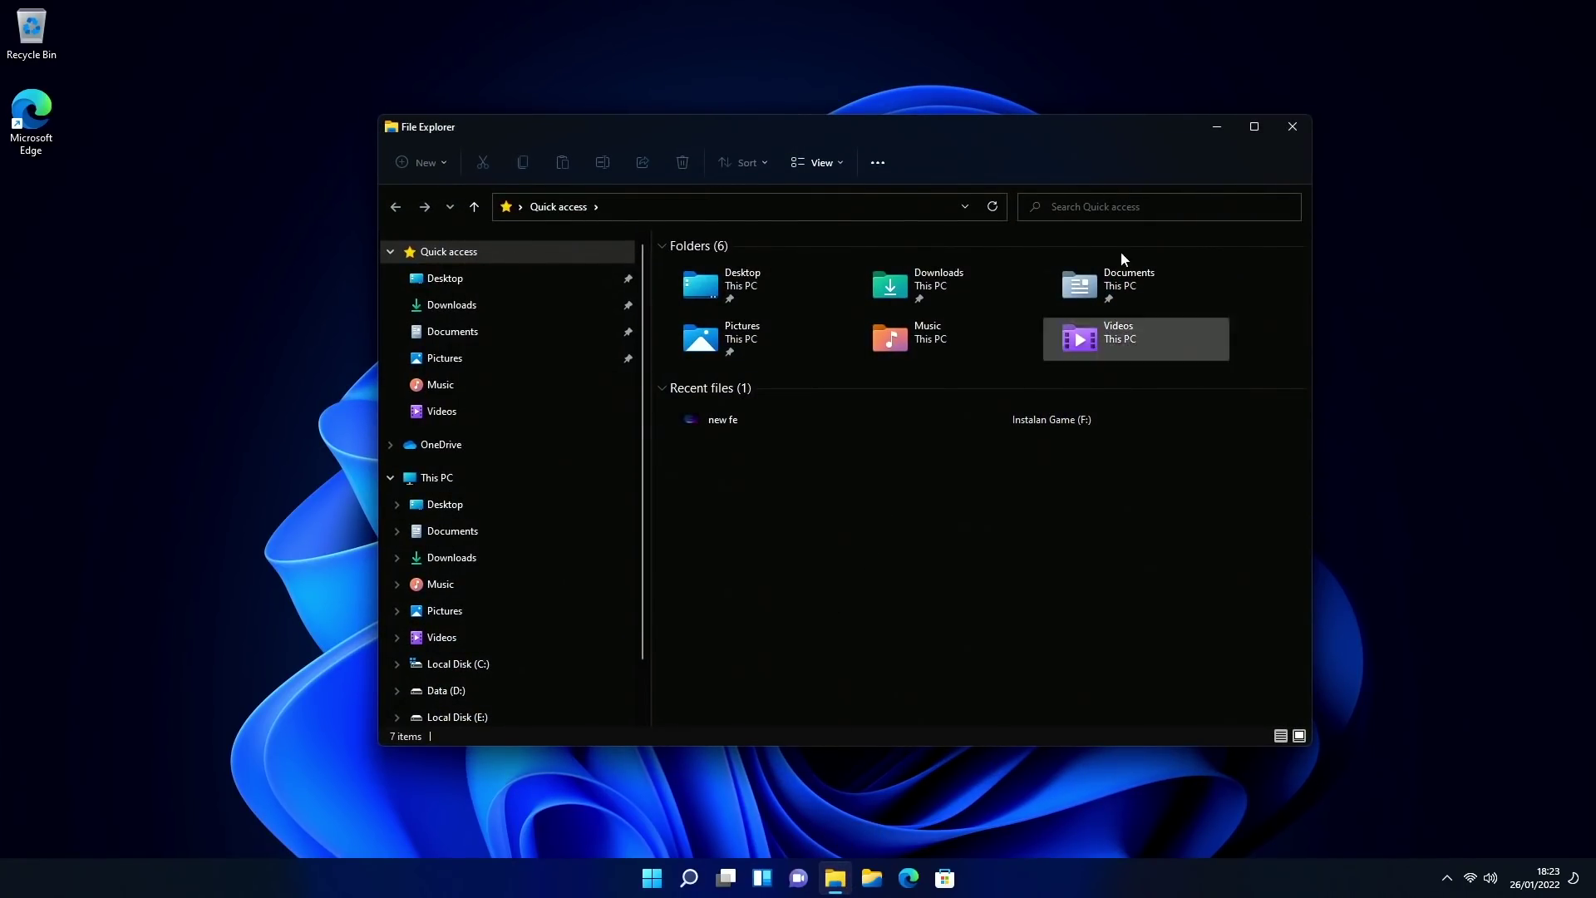
click(1292, 127)
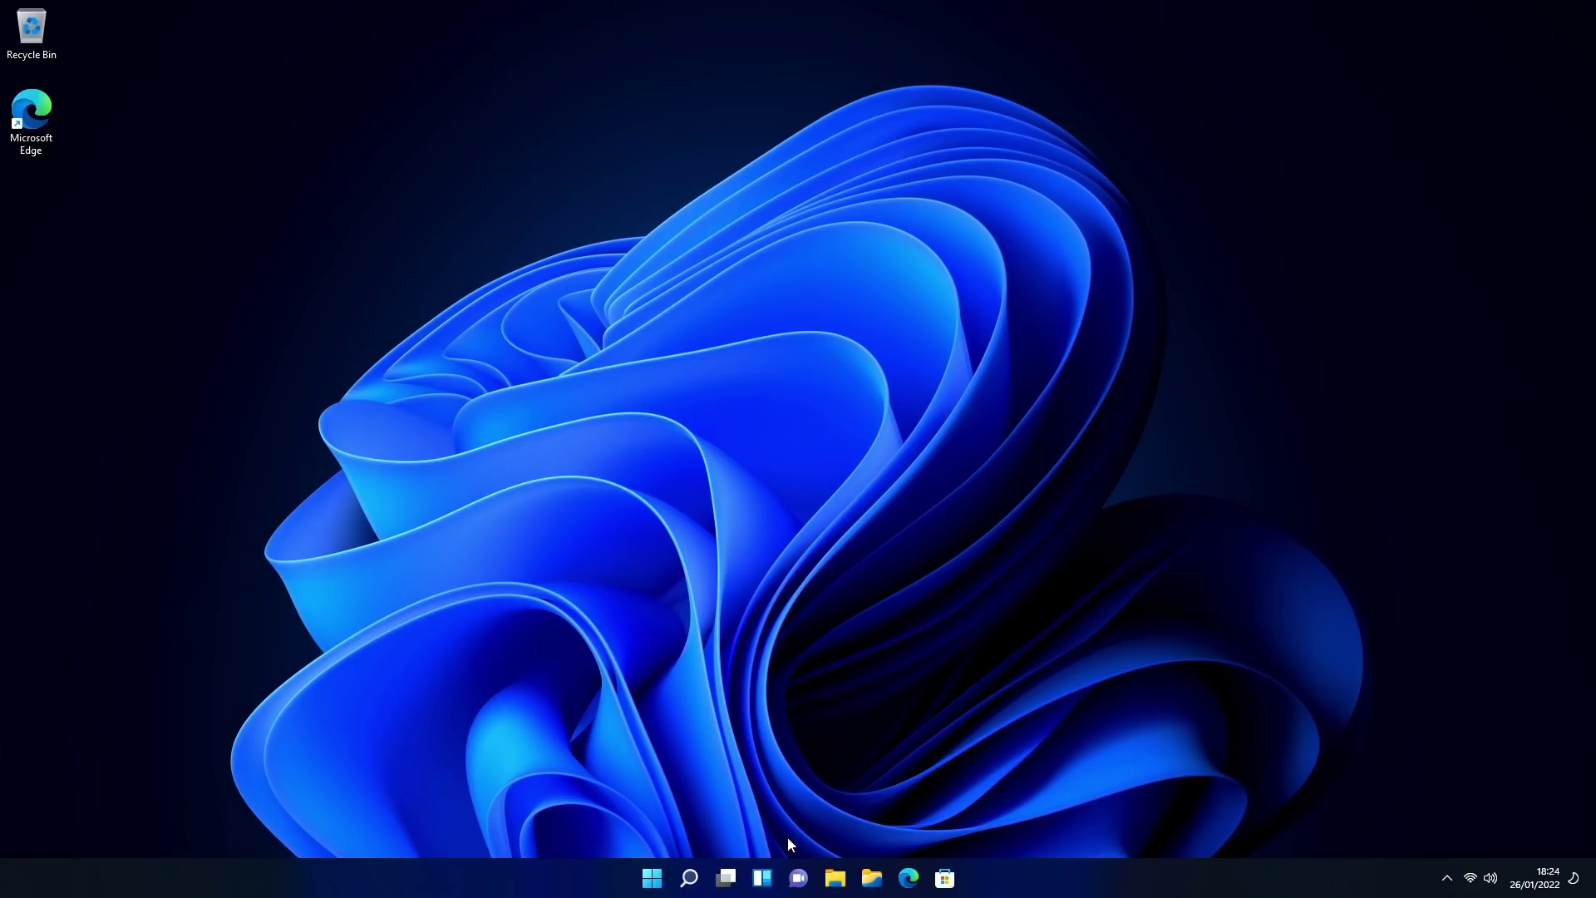
click(872, 878)
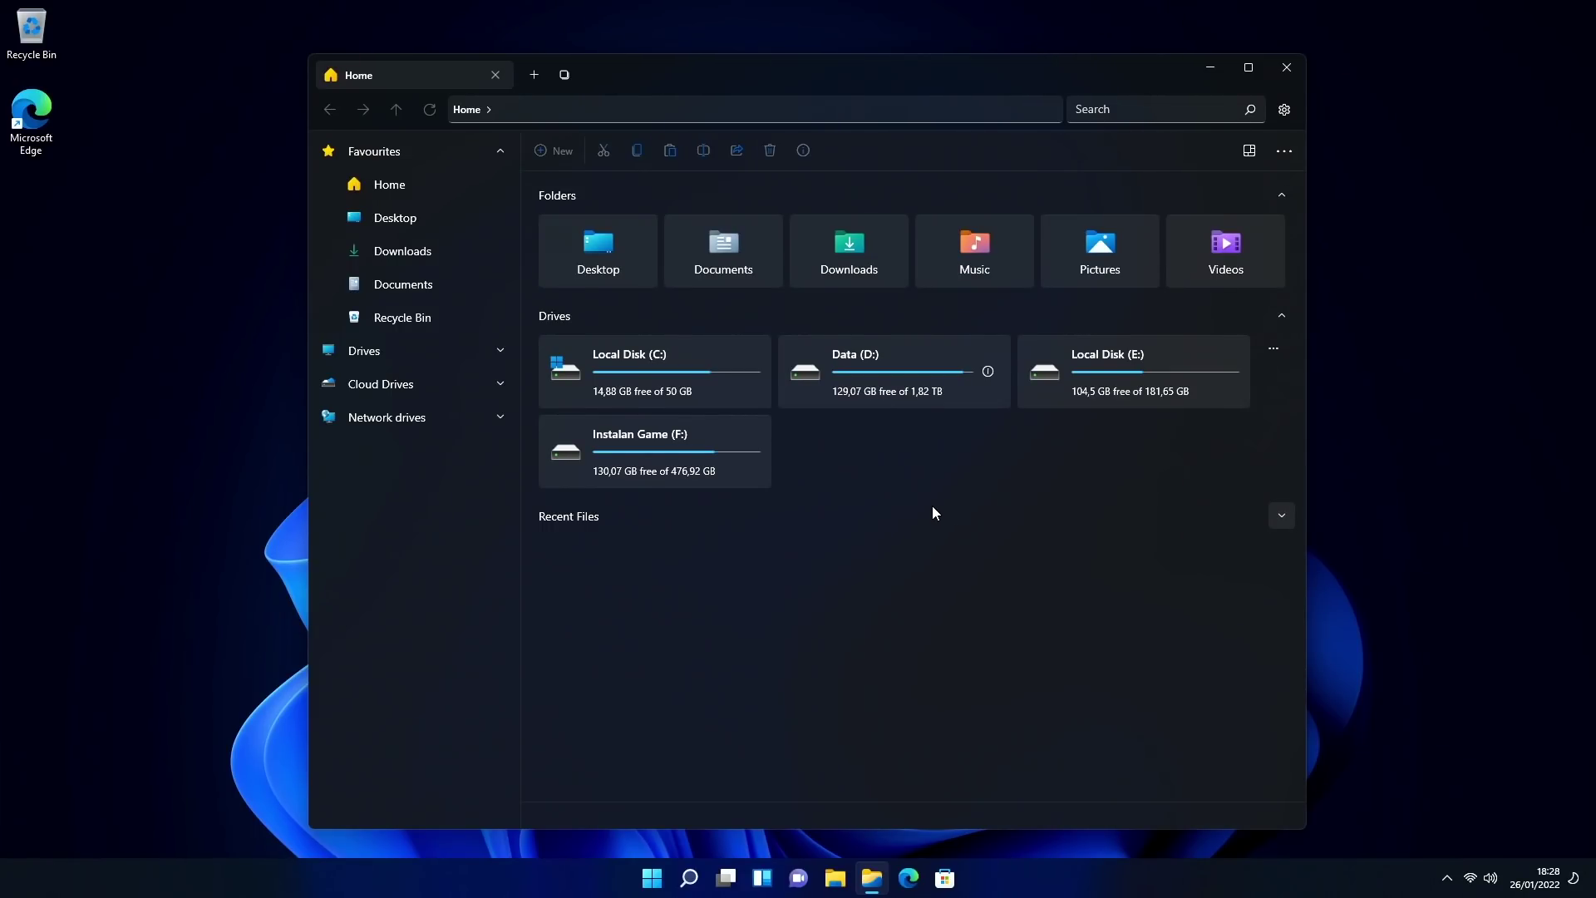
Step: Open File Explorer over the Files window and move it up and to one side to compare the two interfaces
click(839, 880)
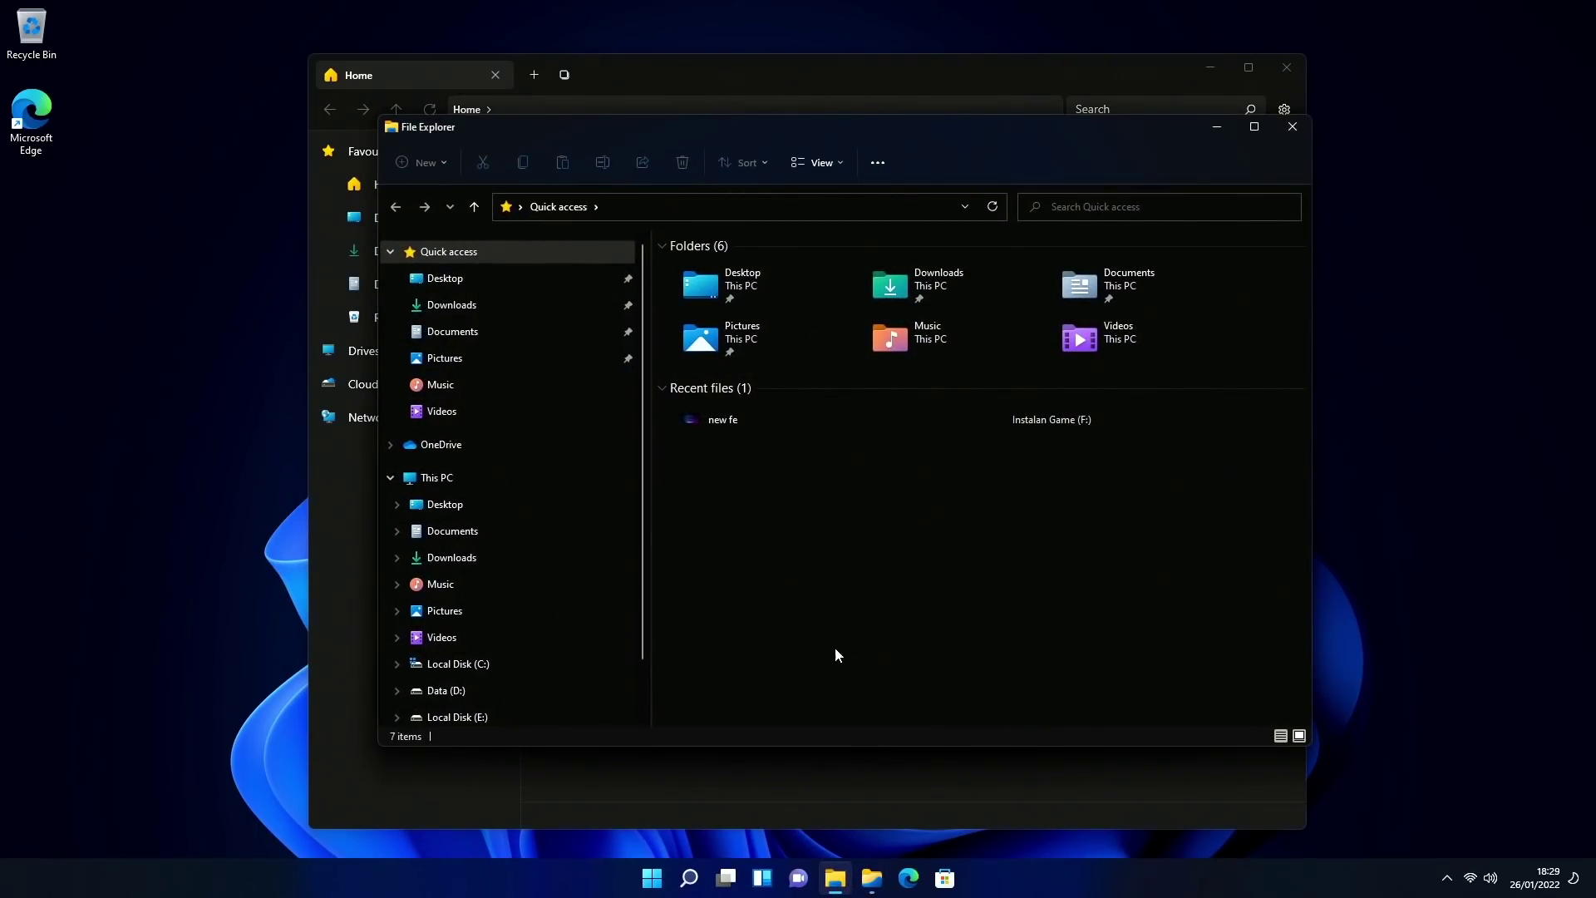
drag(750, 128, 419, 42)
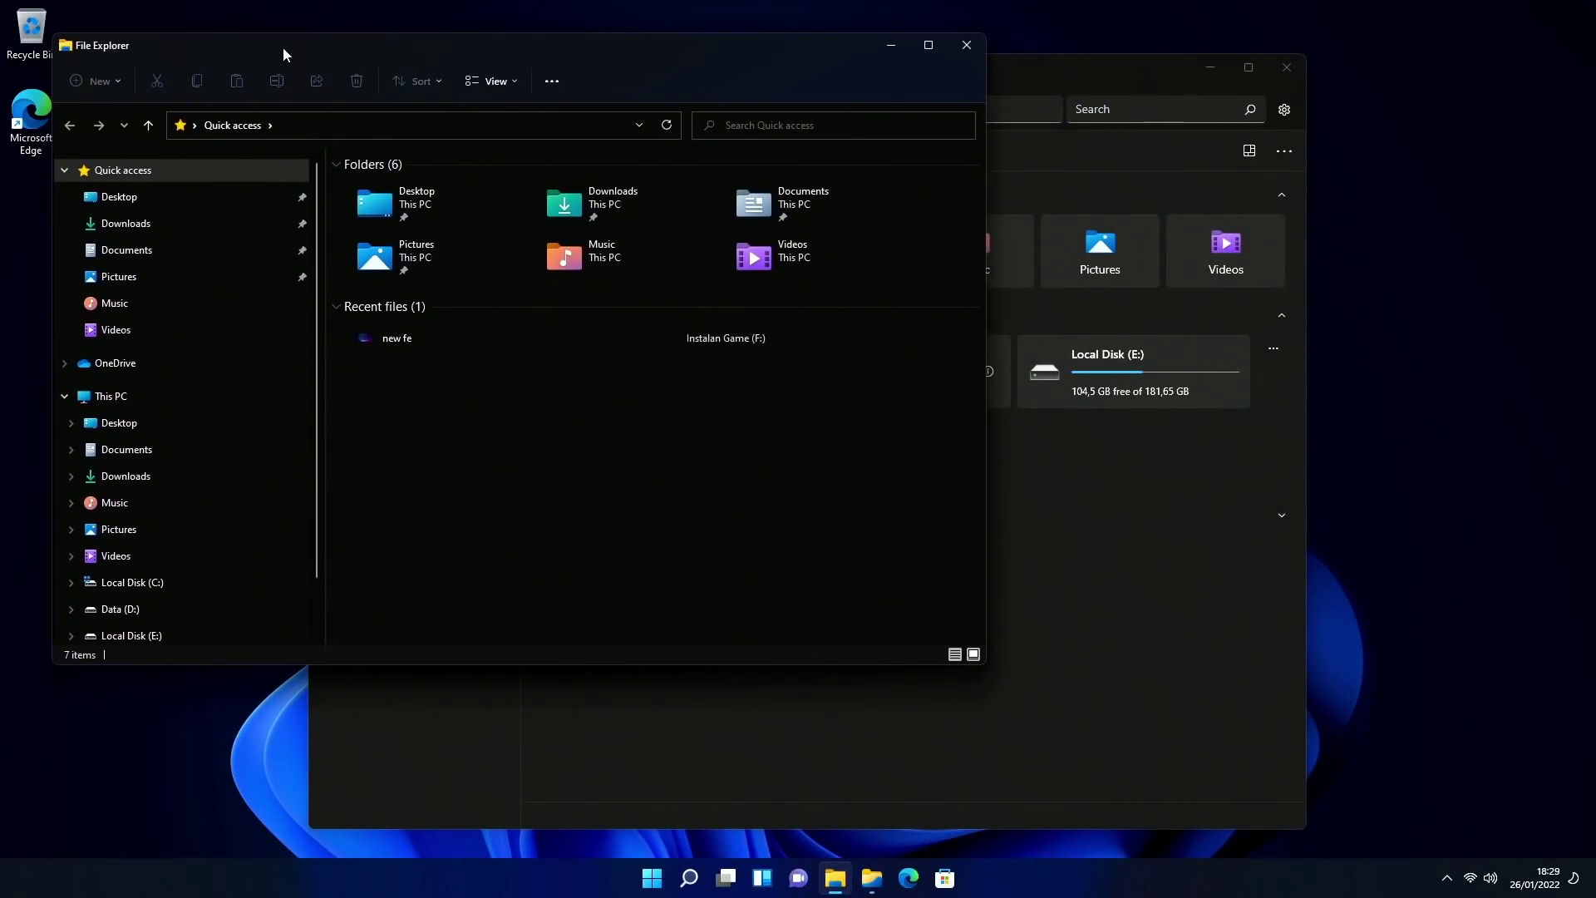
drag(233, 47, 345, 27)
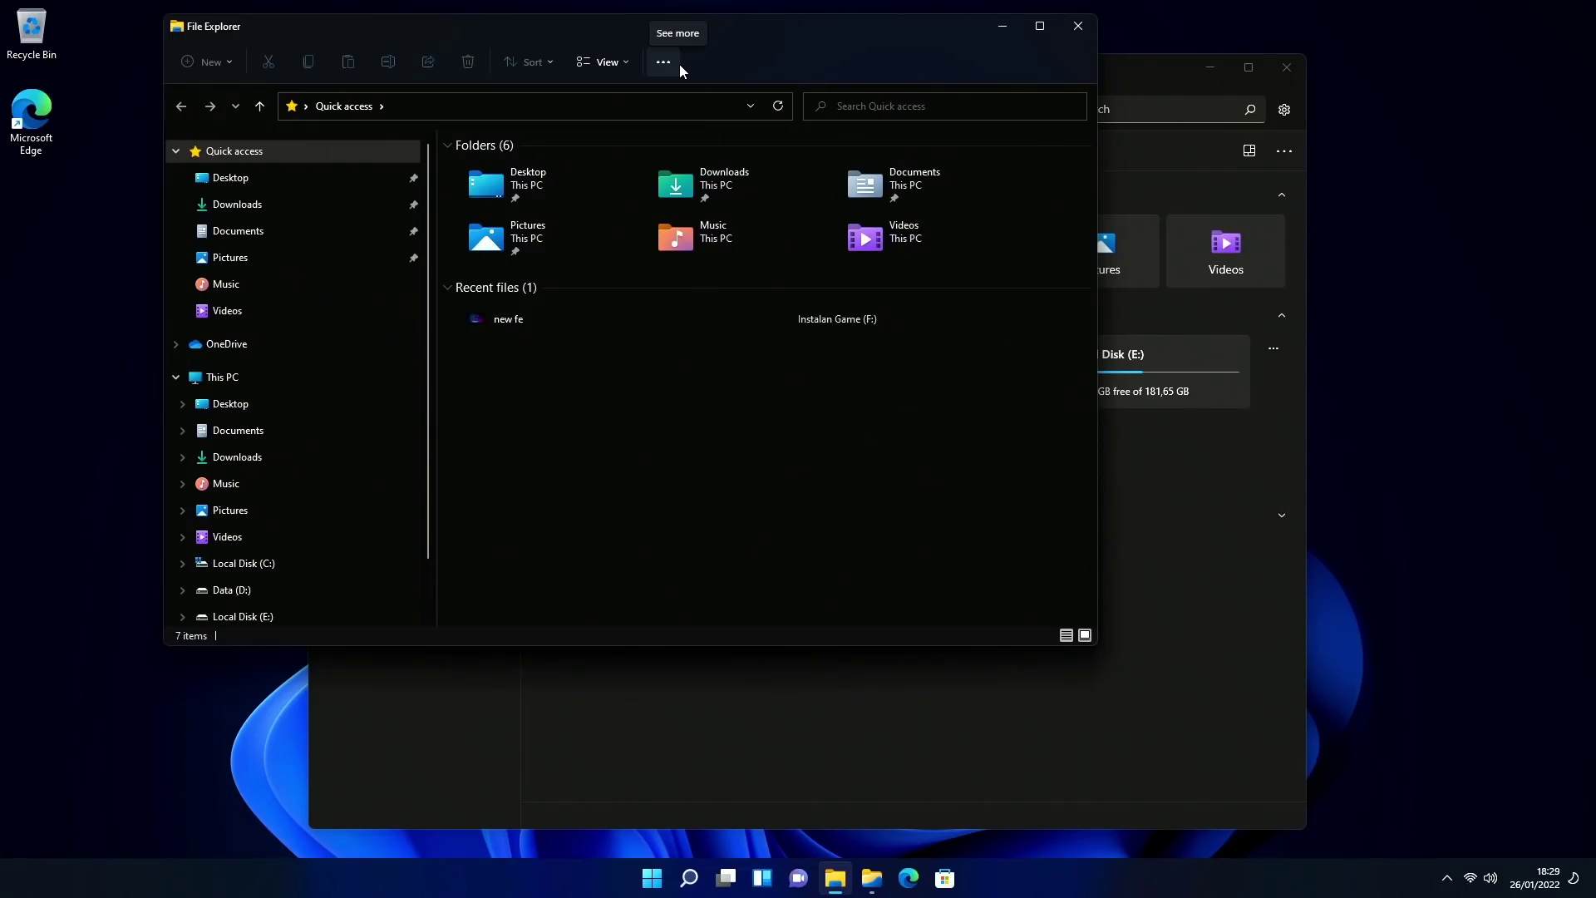
key(Tab)
click(718, 44)
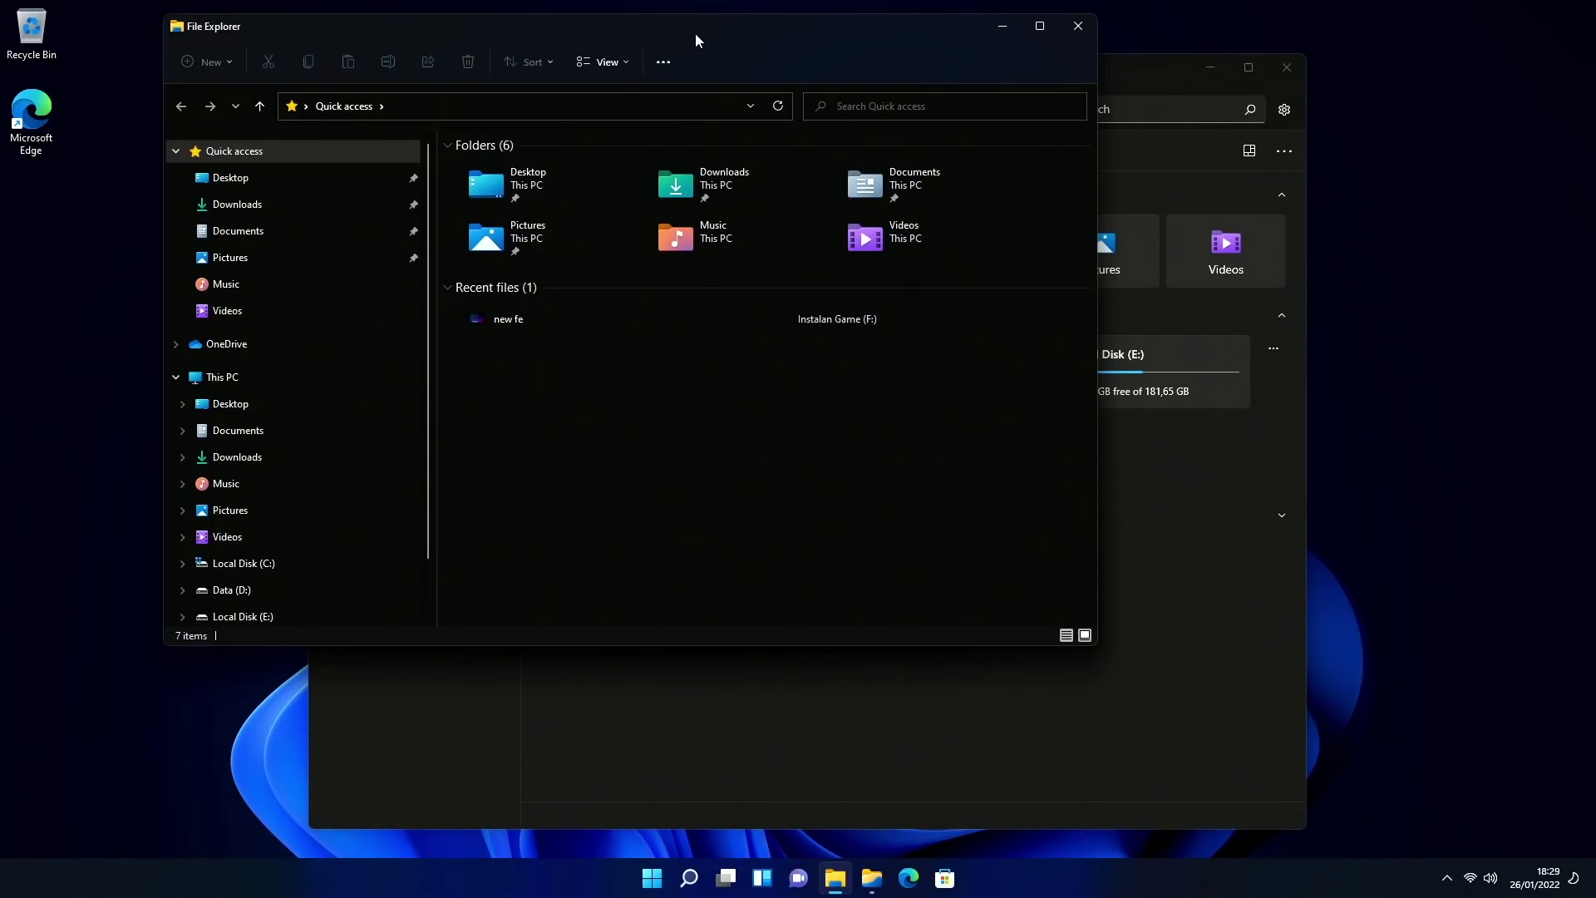
click(1081, 27)
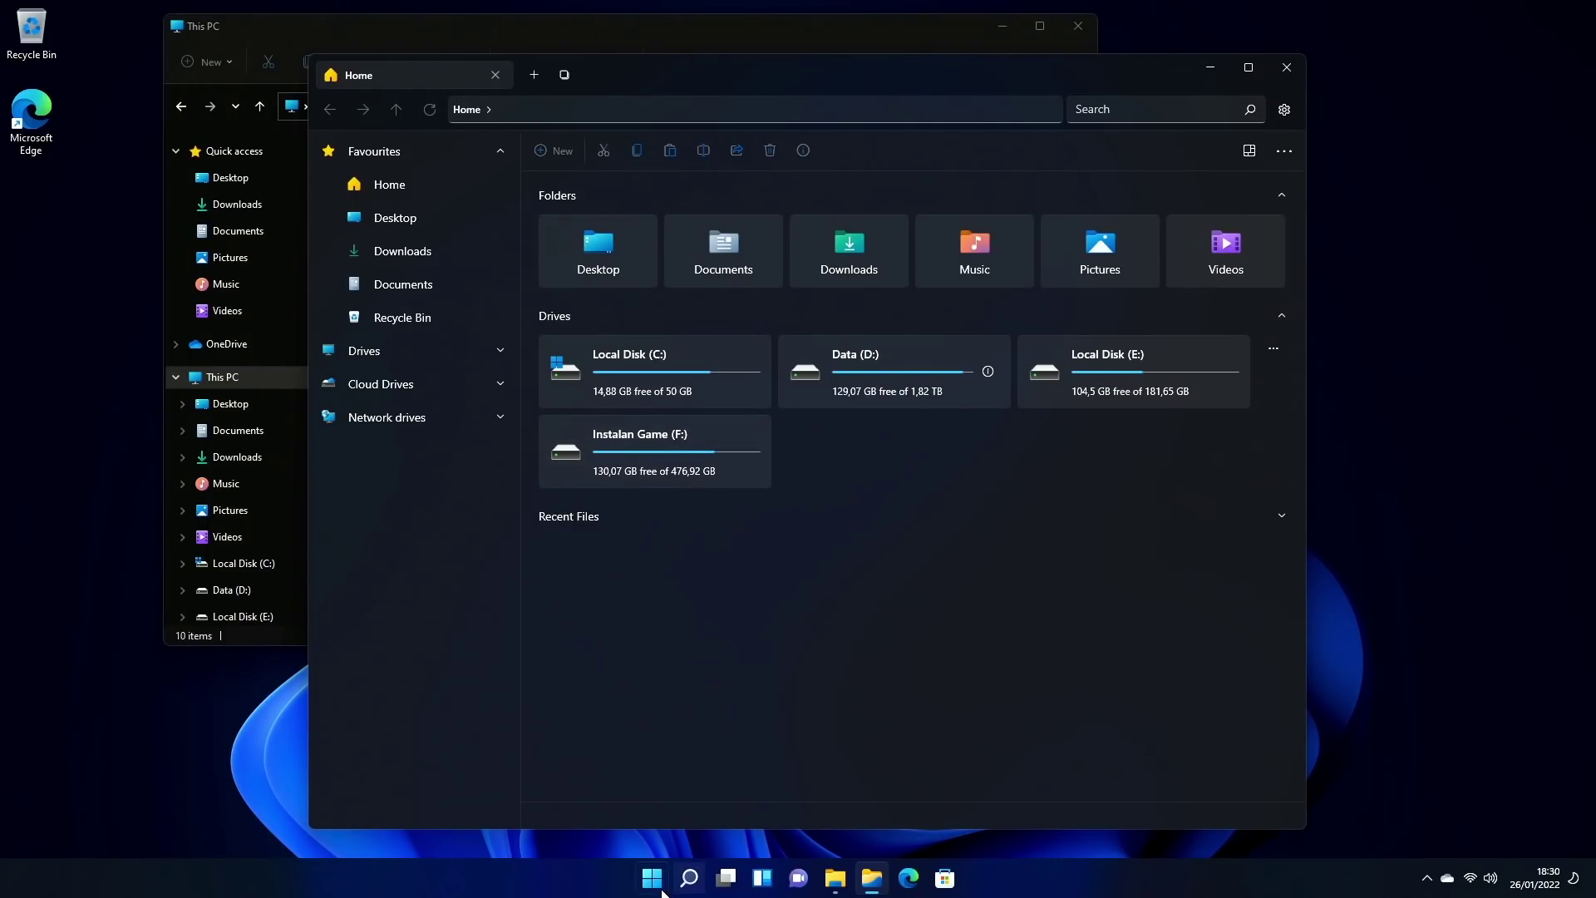
Step: Open Task Manager to compare the resource use of Files and Windows Explorer, and bring each file manager forward in turn
key(ctrl+shift+Escape)
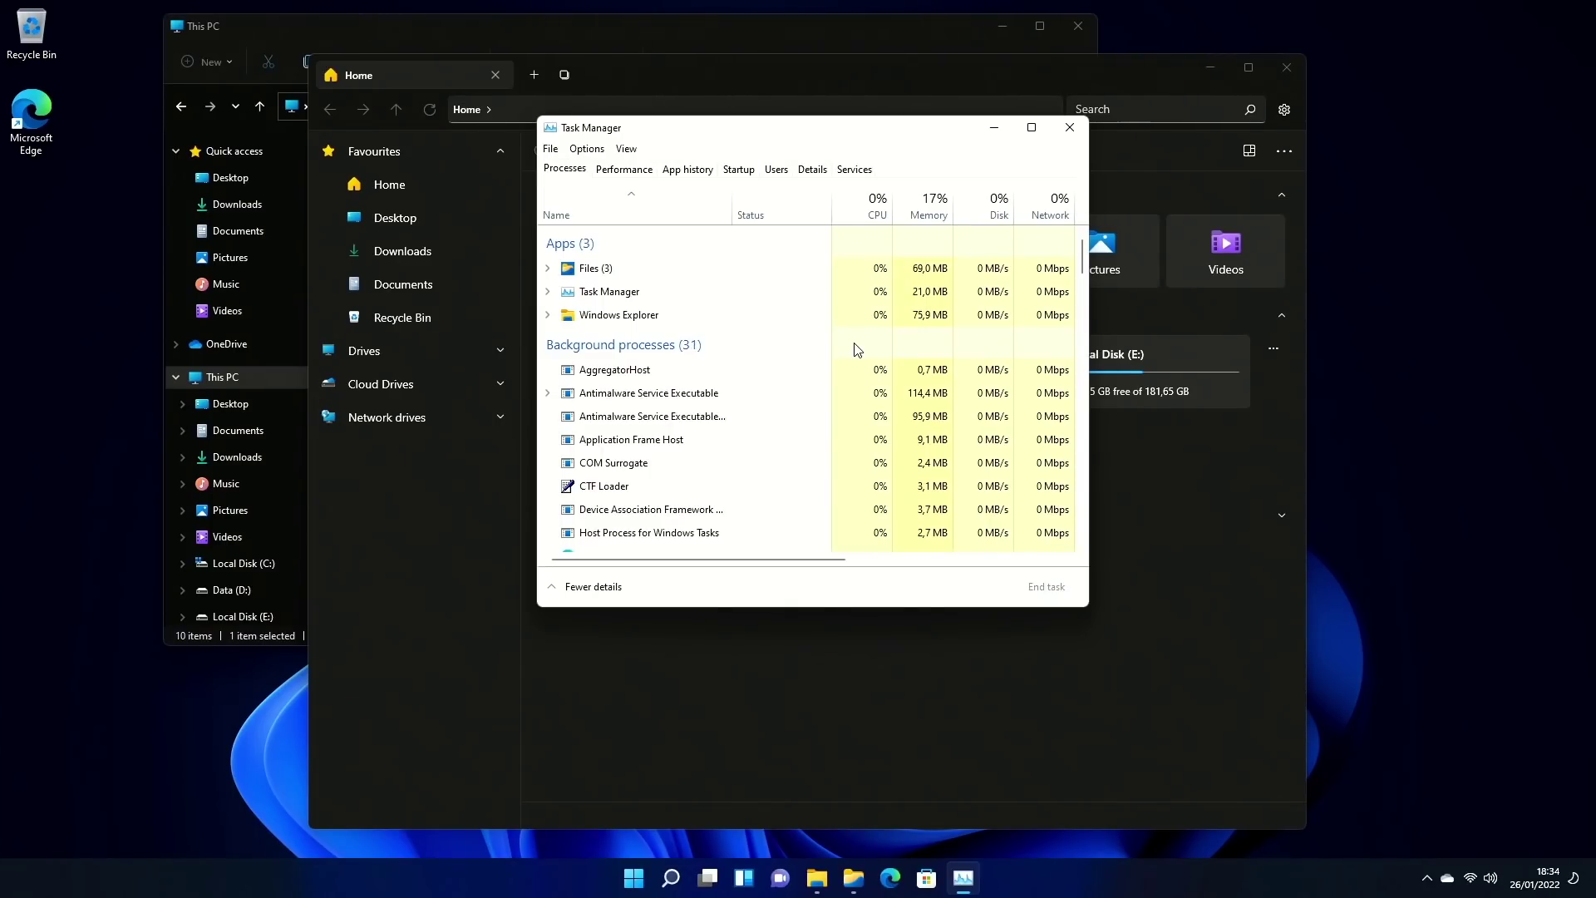
click(492, 24)
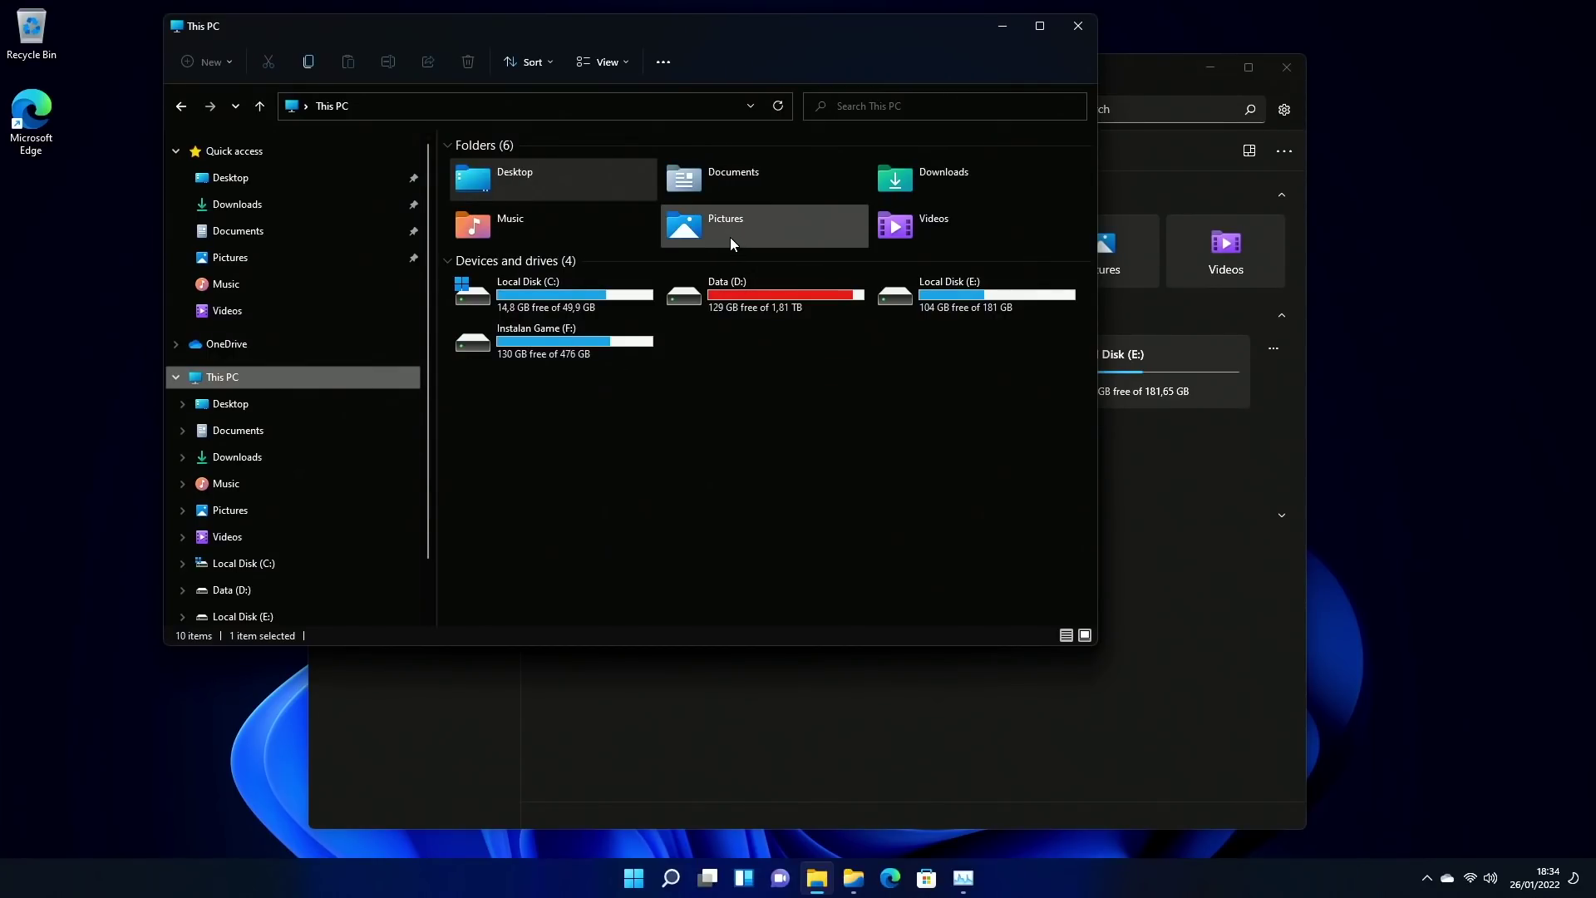
click(1185, 494)
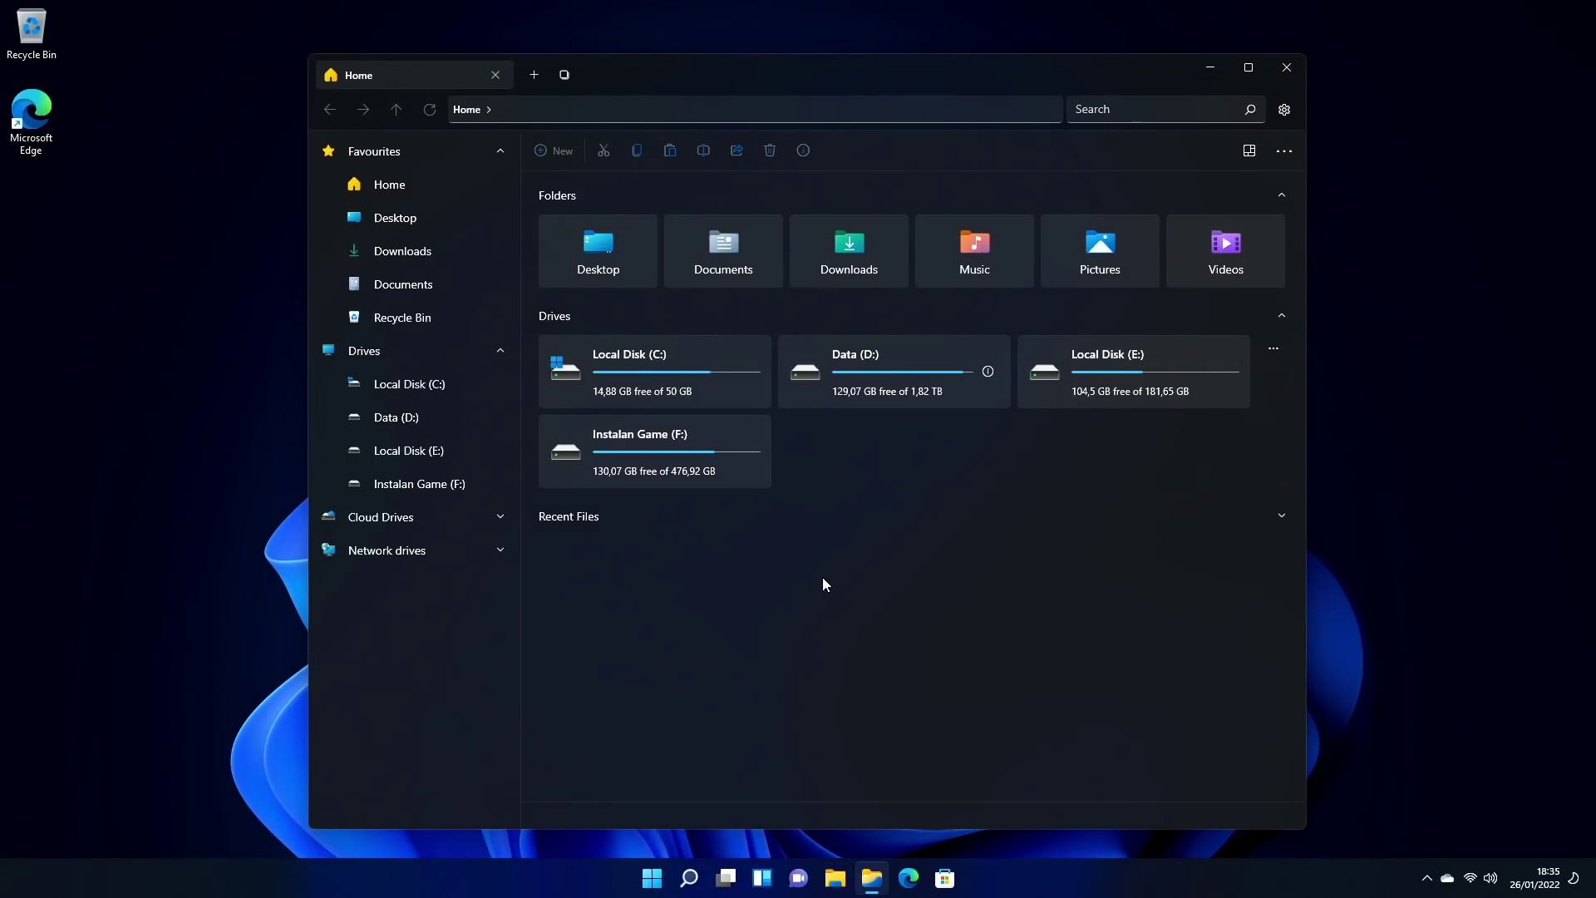
Step: Maximize the Files window, add two more Home tabs, and switch between them, ending on the third tab
click(1248, 70)
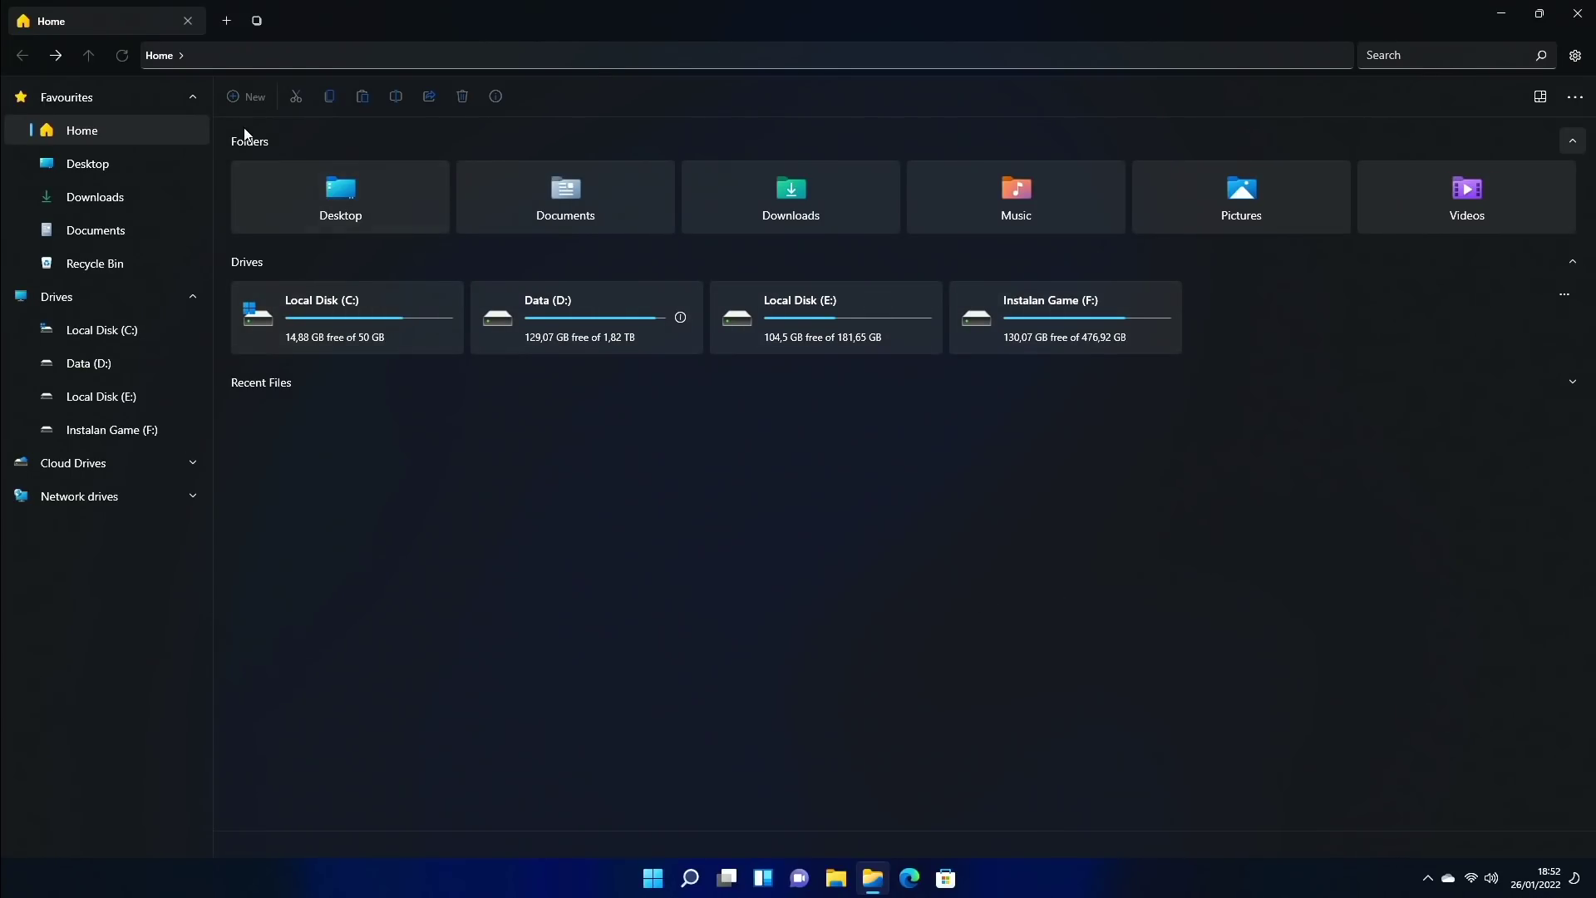
click(225, 21)
click(424, 25)
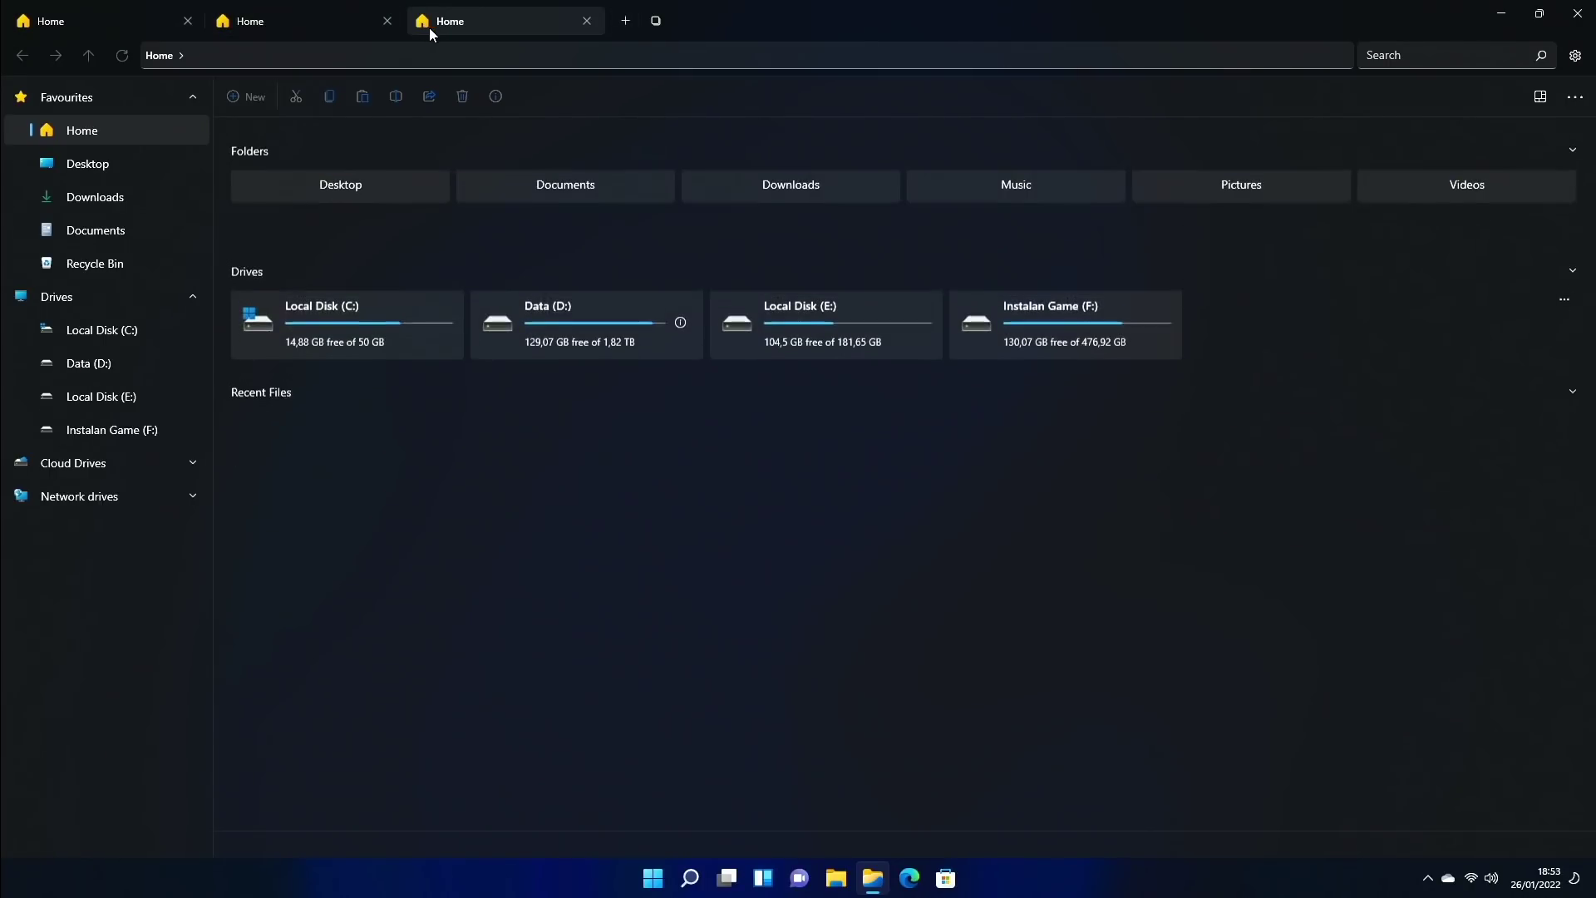
click(307, 21)
click(477, 28)
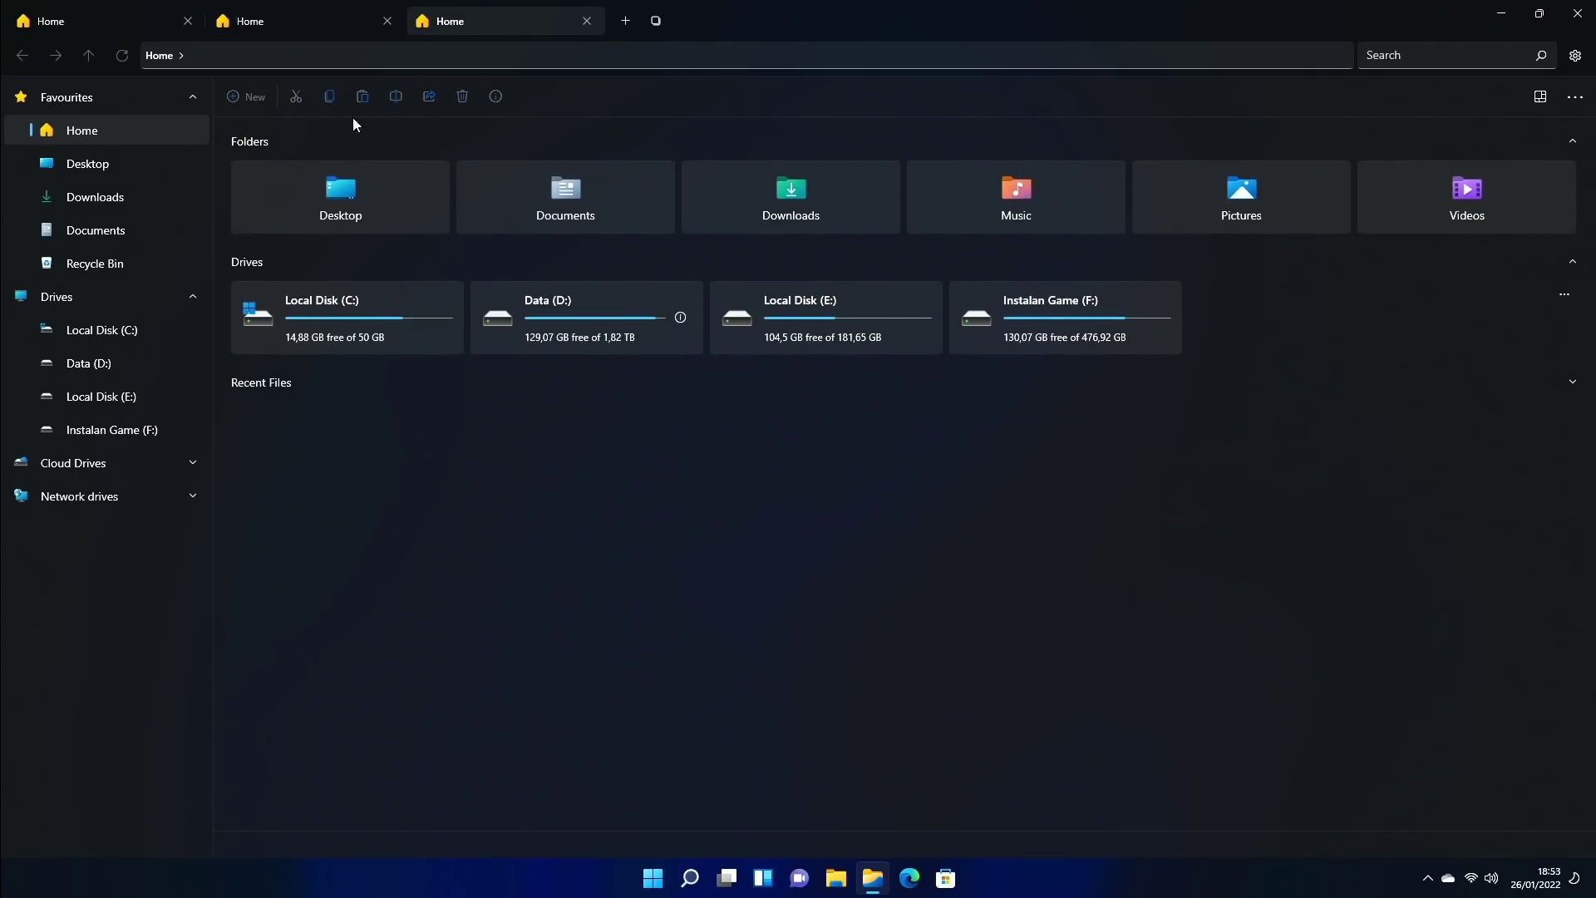
Step: In the third tab, open the Ganti Taskbar folder on Data (D:) and copy 3.png
click(546, 307)
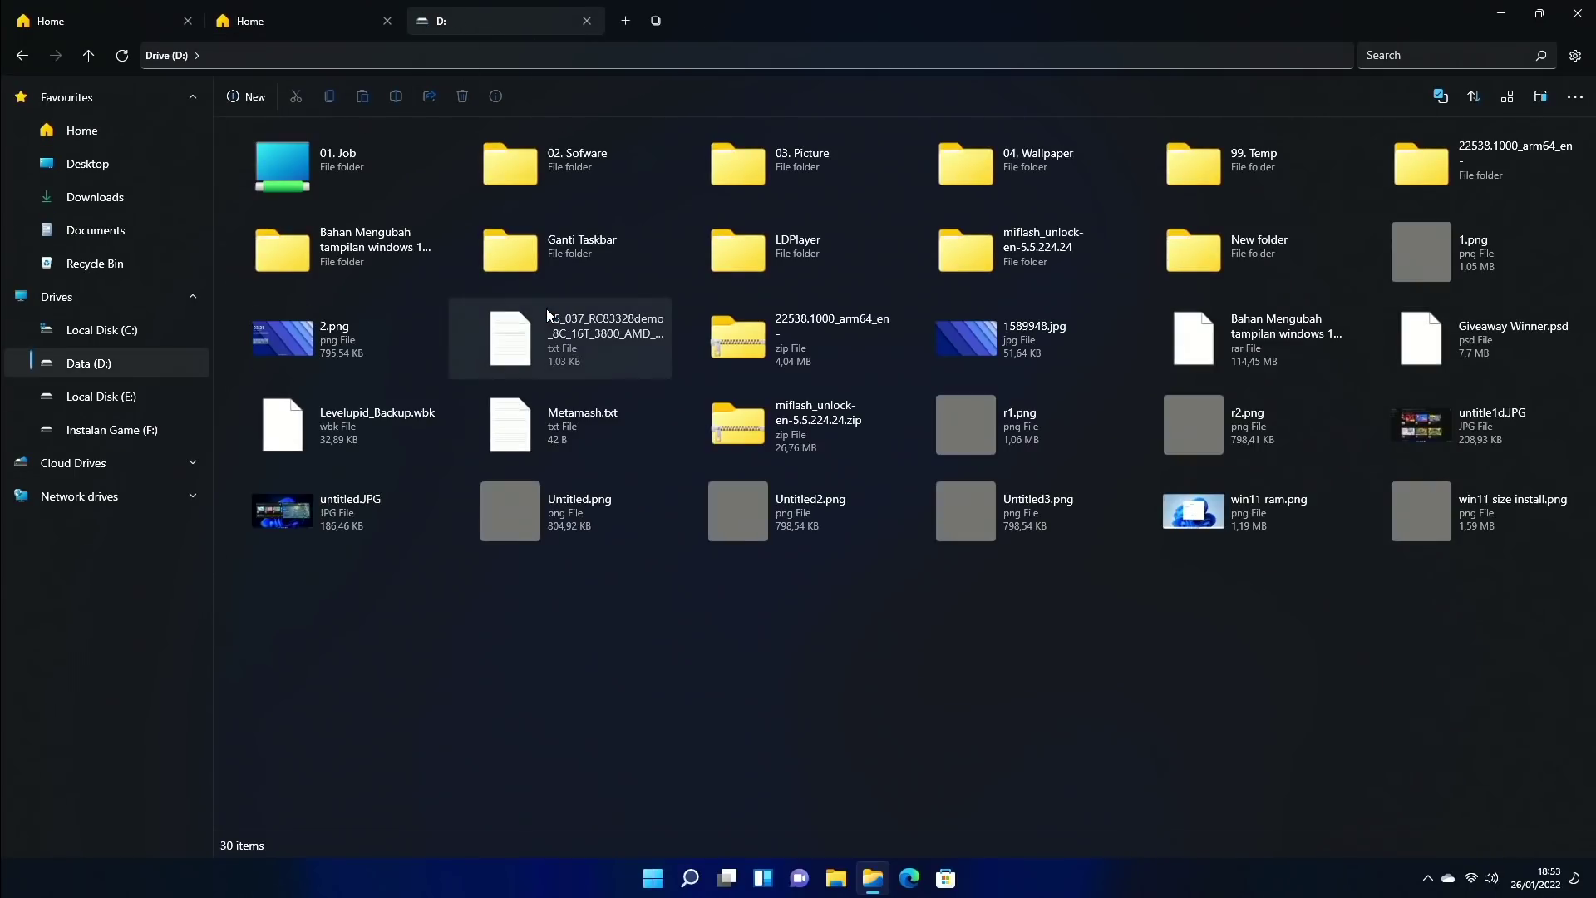
double_click(565, 252)
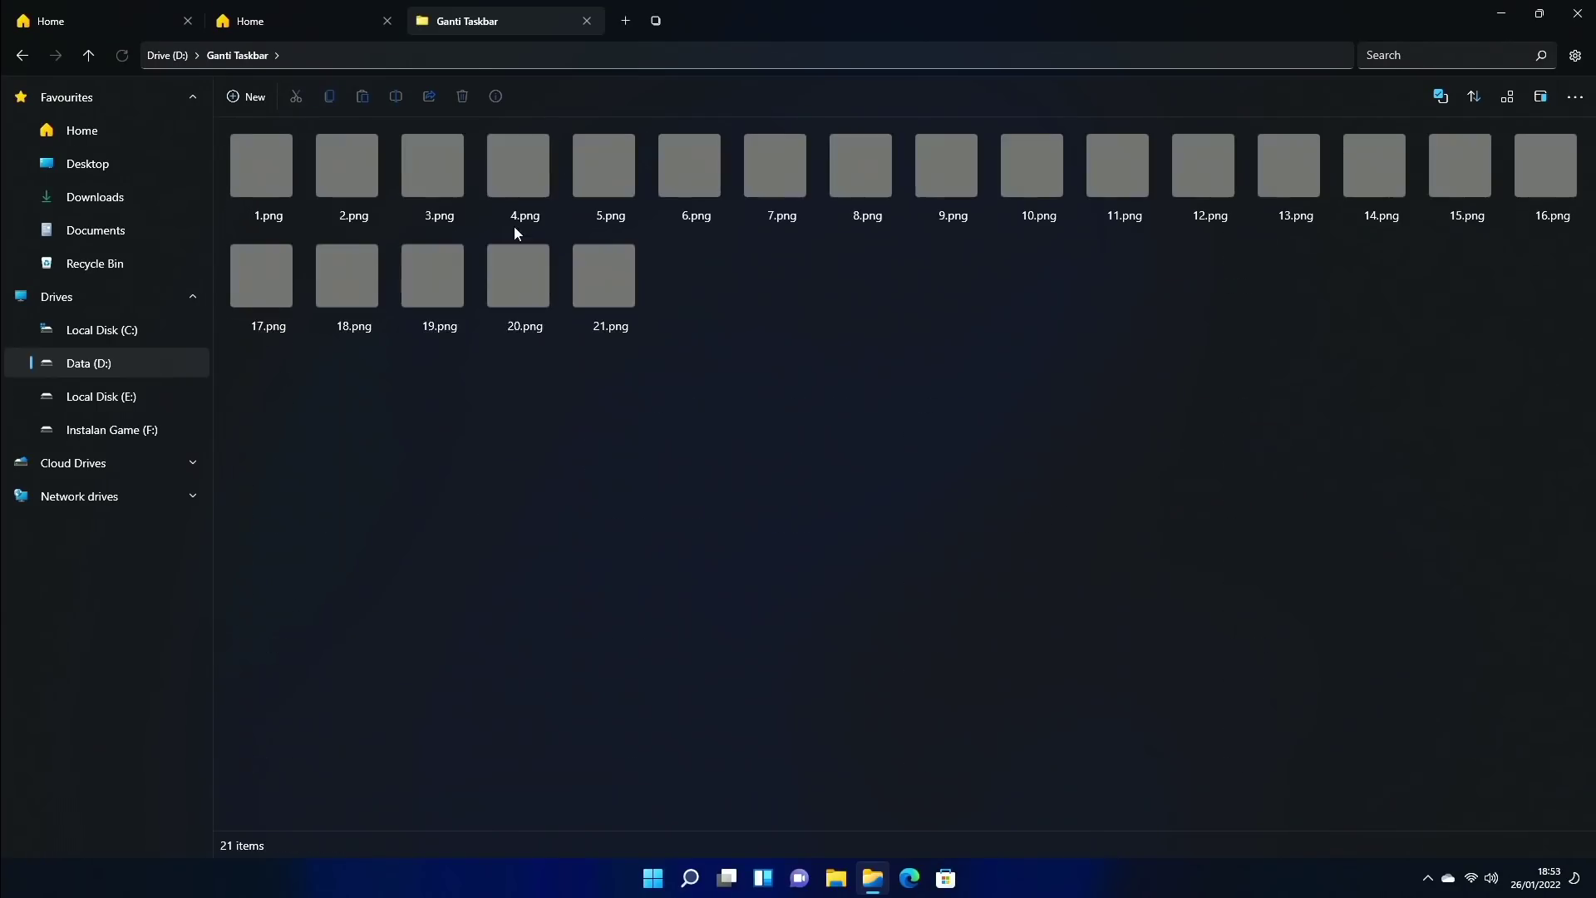
click(415, 170)
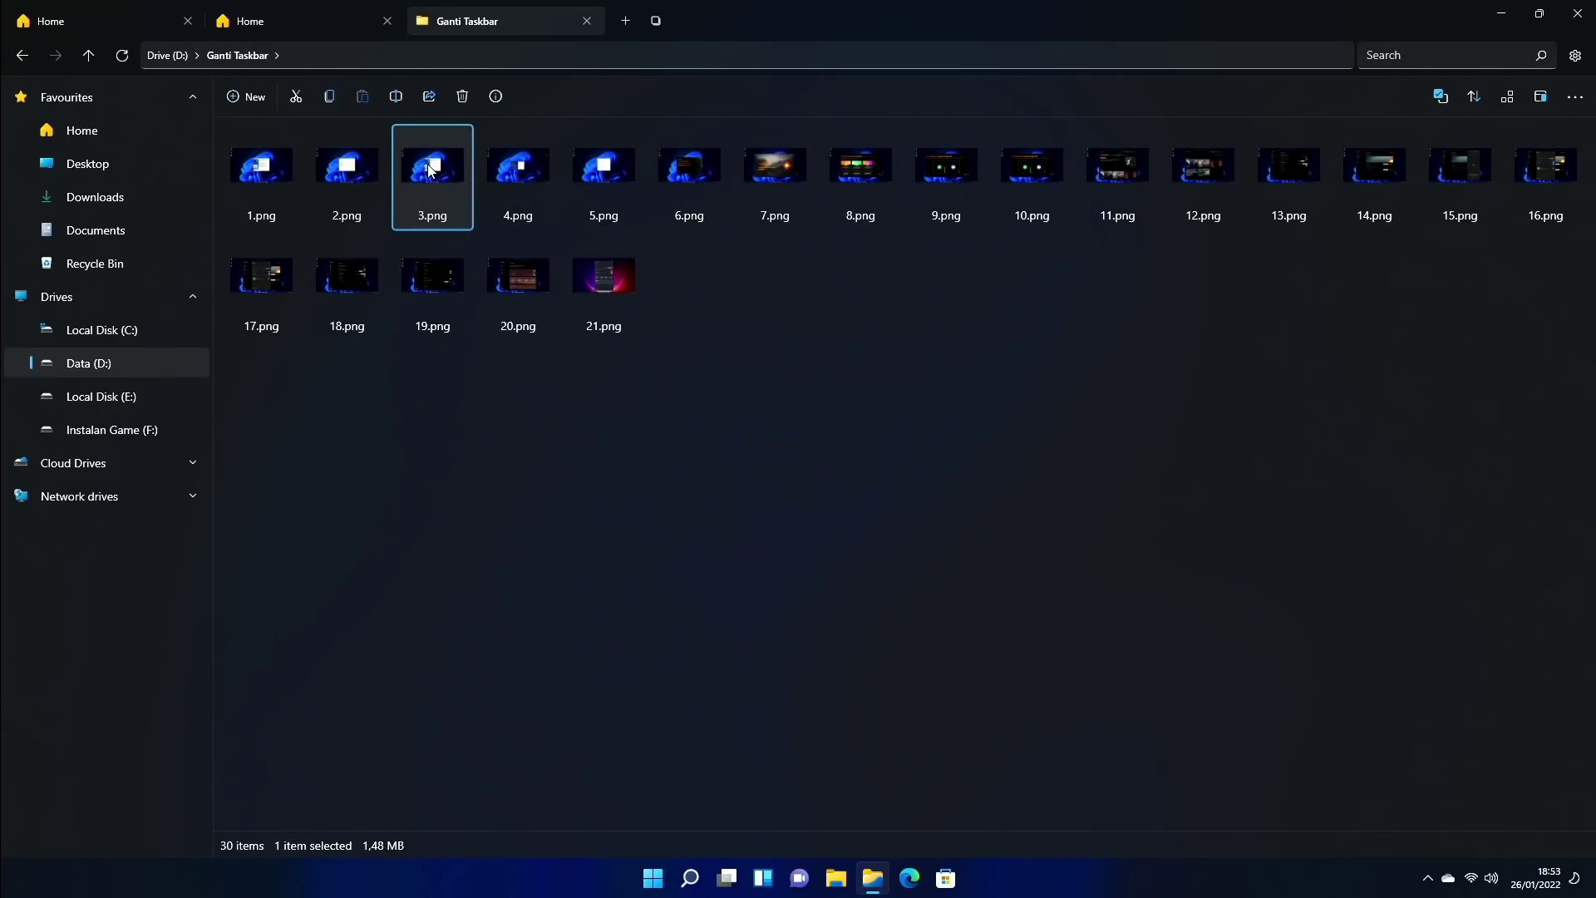
right_click(422, 167)
Step: Open the Documents folder in the second tab and paste the copied 3.png there
click(253, 18)
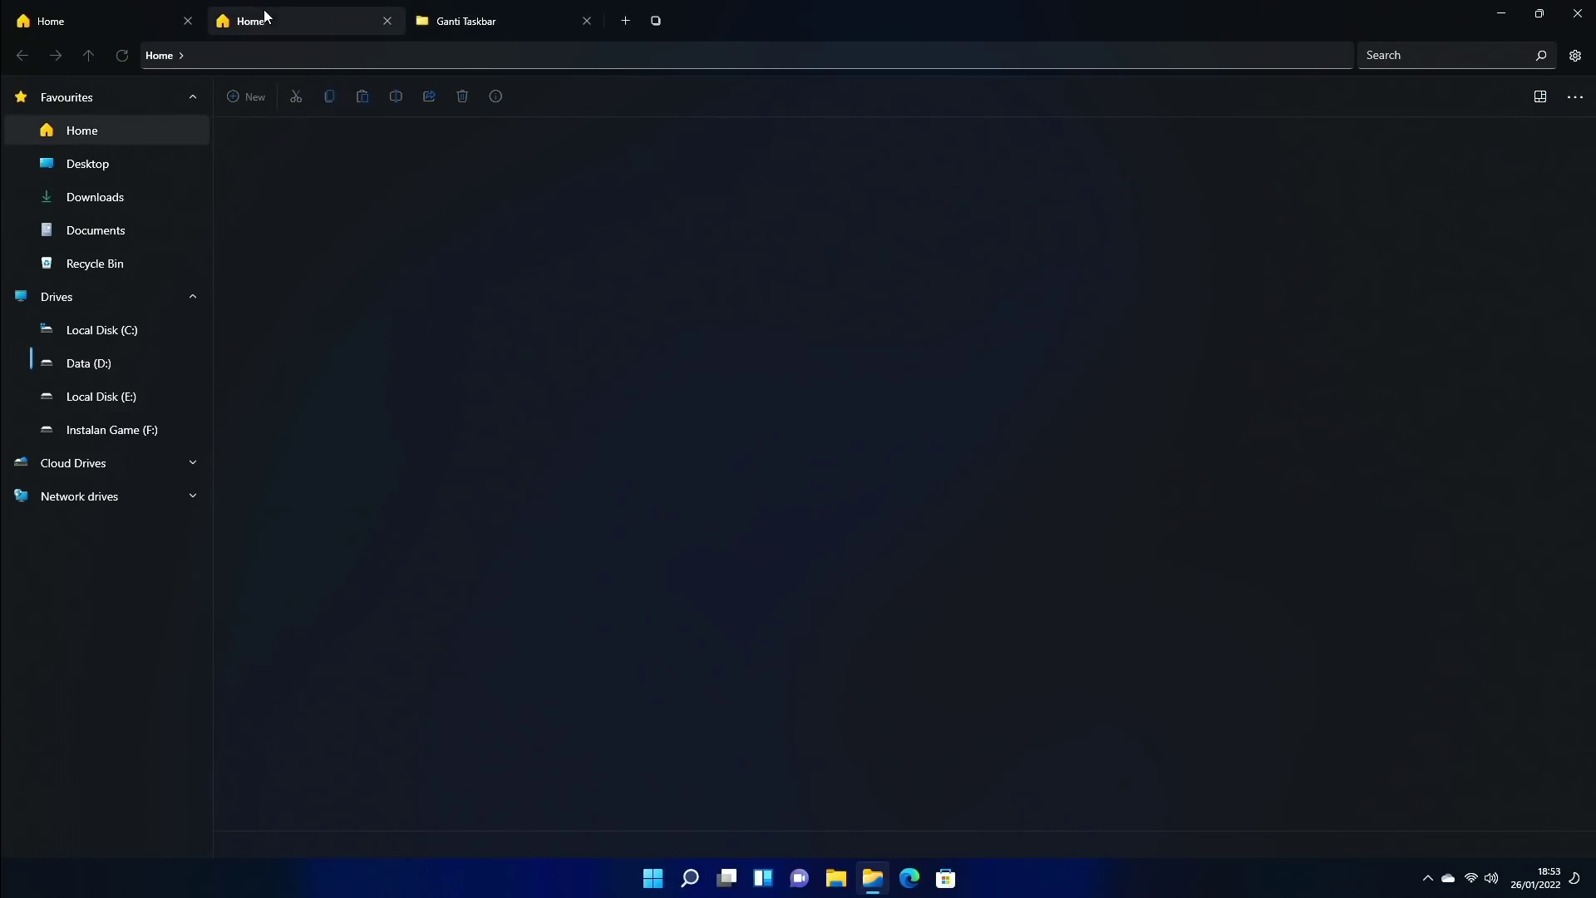
click(556, 192)
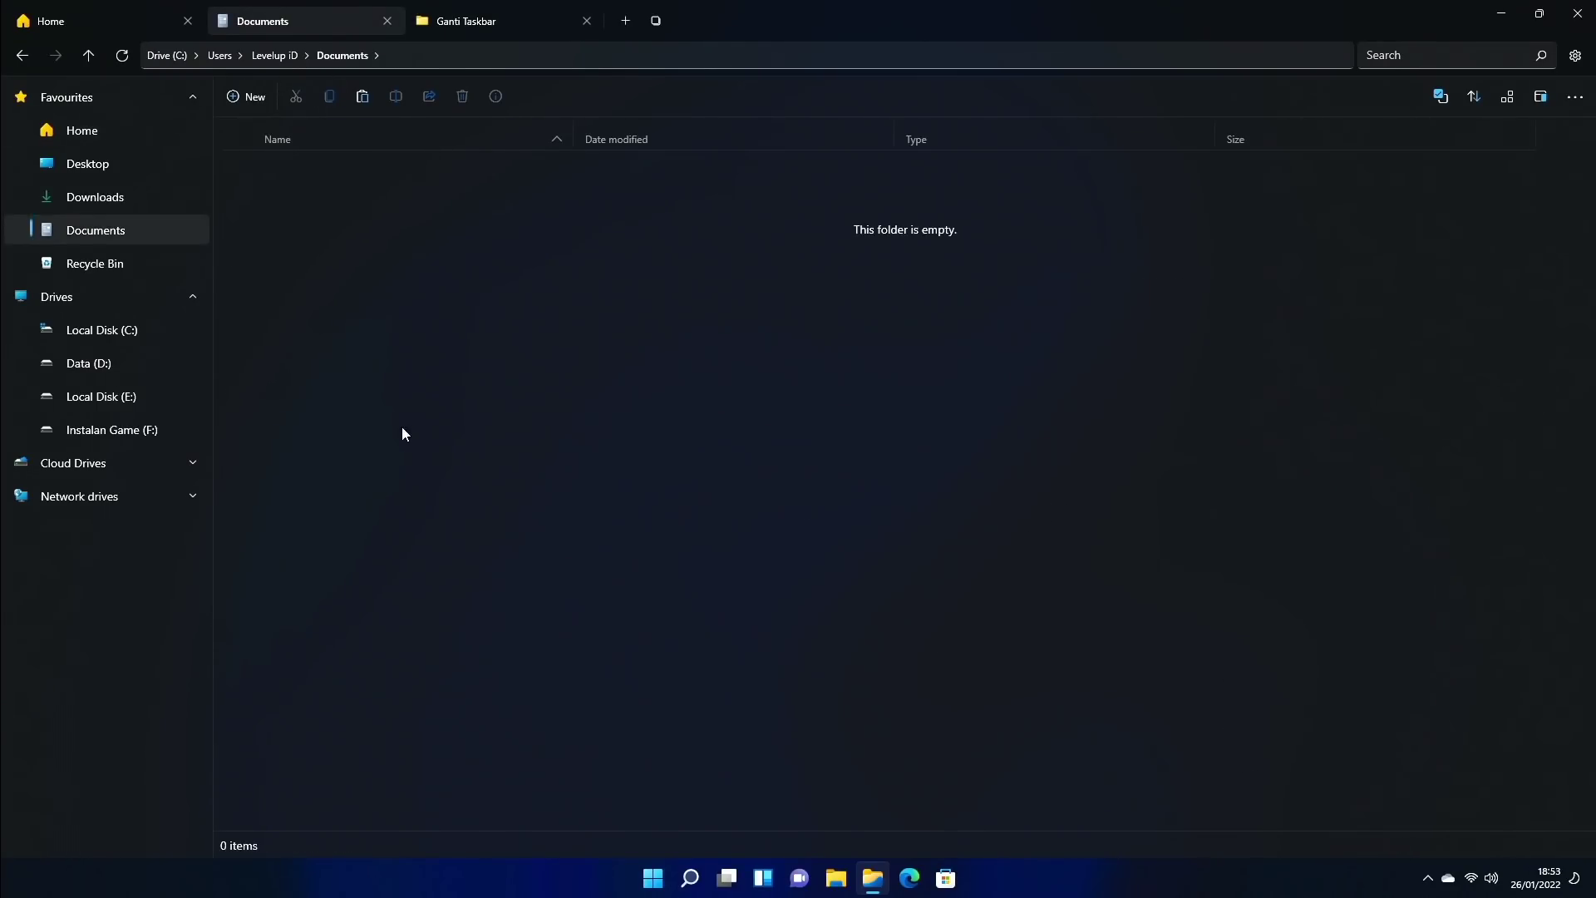
right_click(402, 432)
click(325, 512)
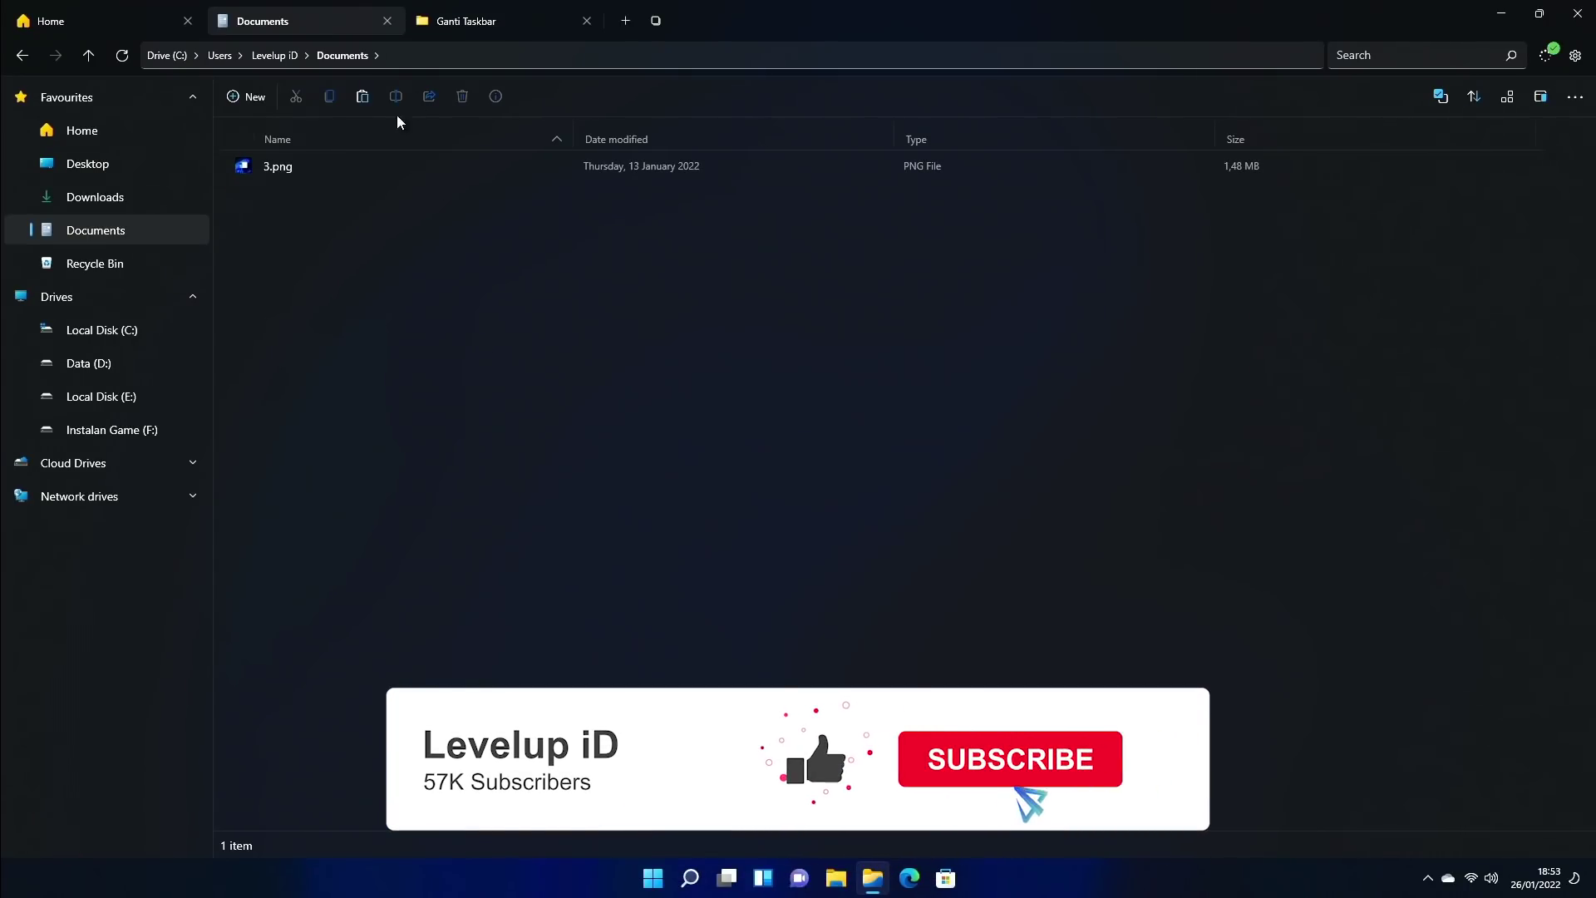
Step: Switch between the Documents and Ganti Taskbar tabs, and go back to drive D: and forward to Ganti Taskbar again
click(463, 25)
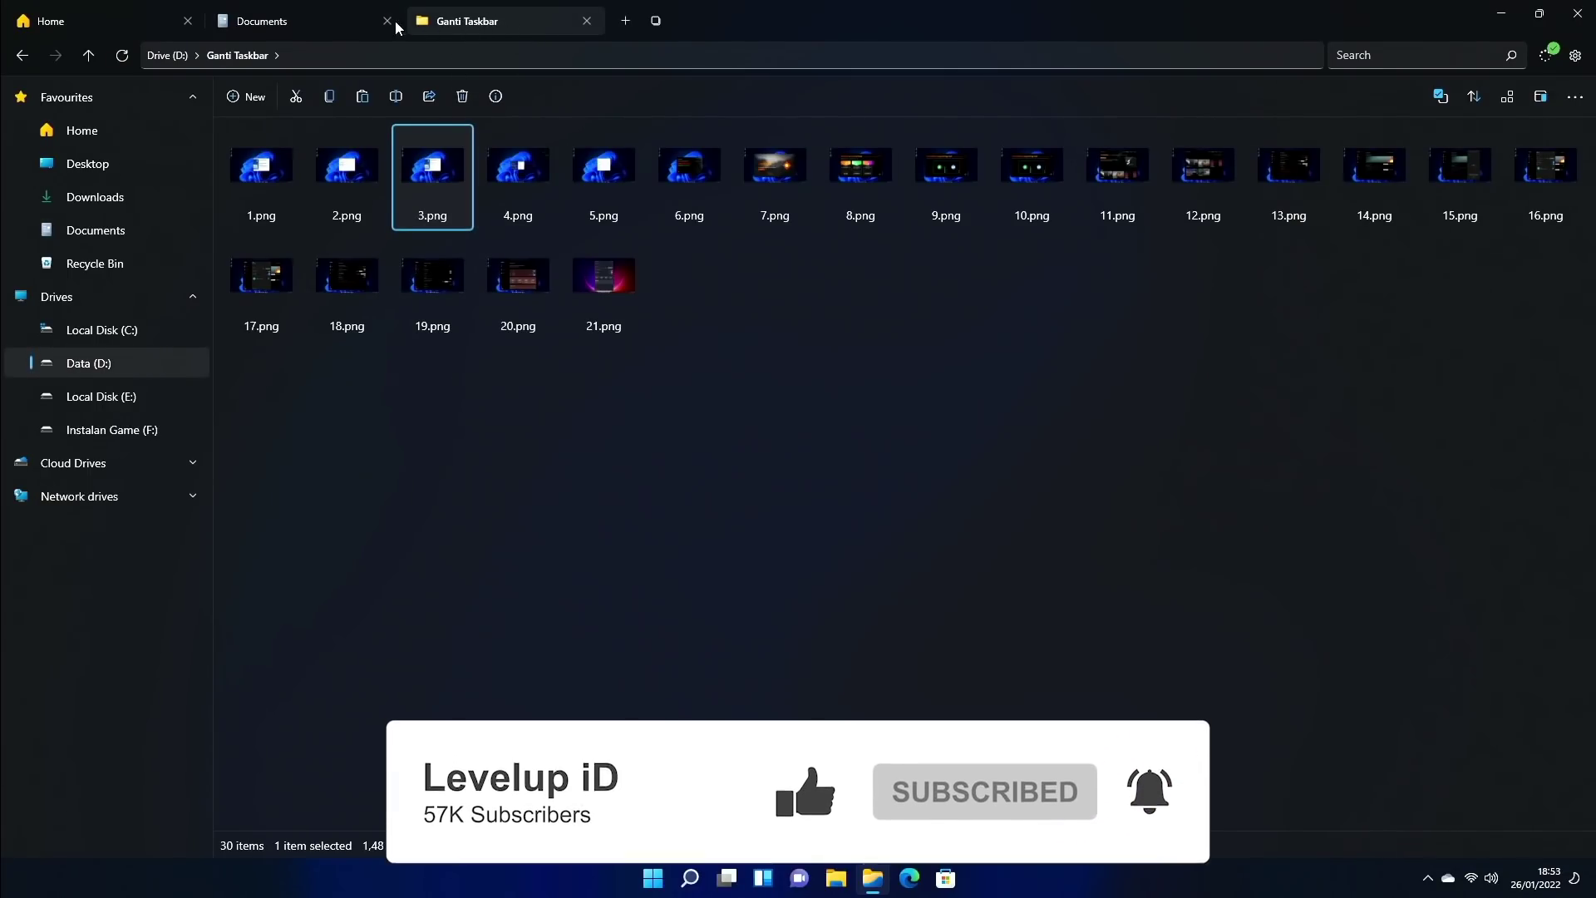
click(327, 13)
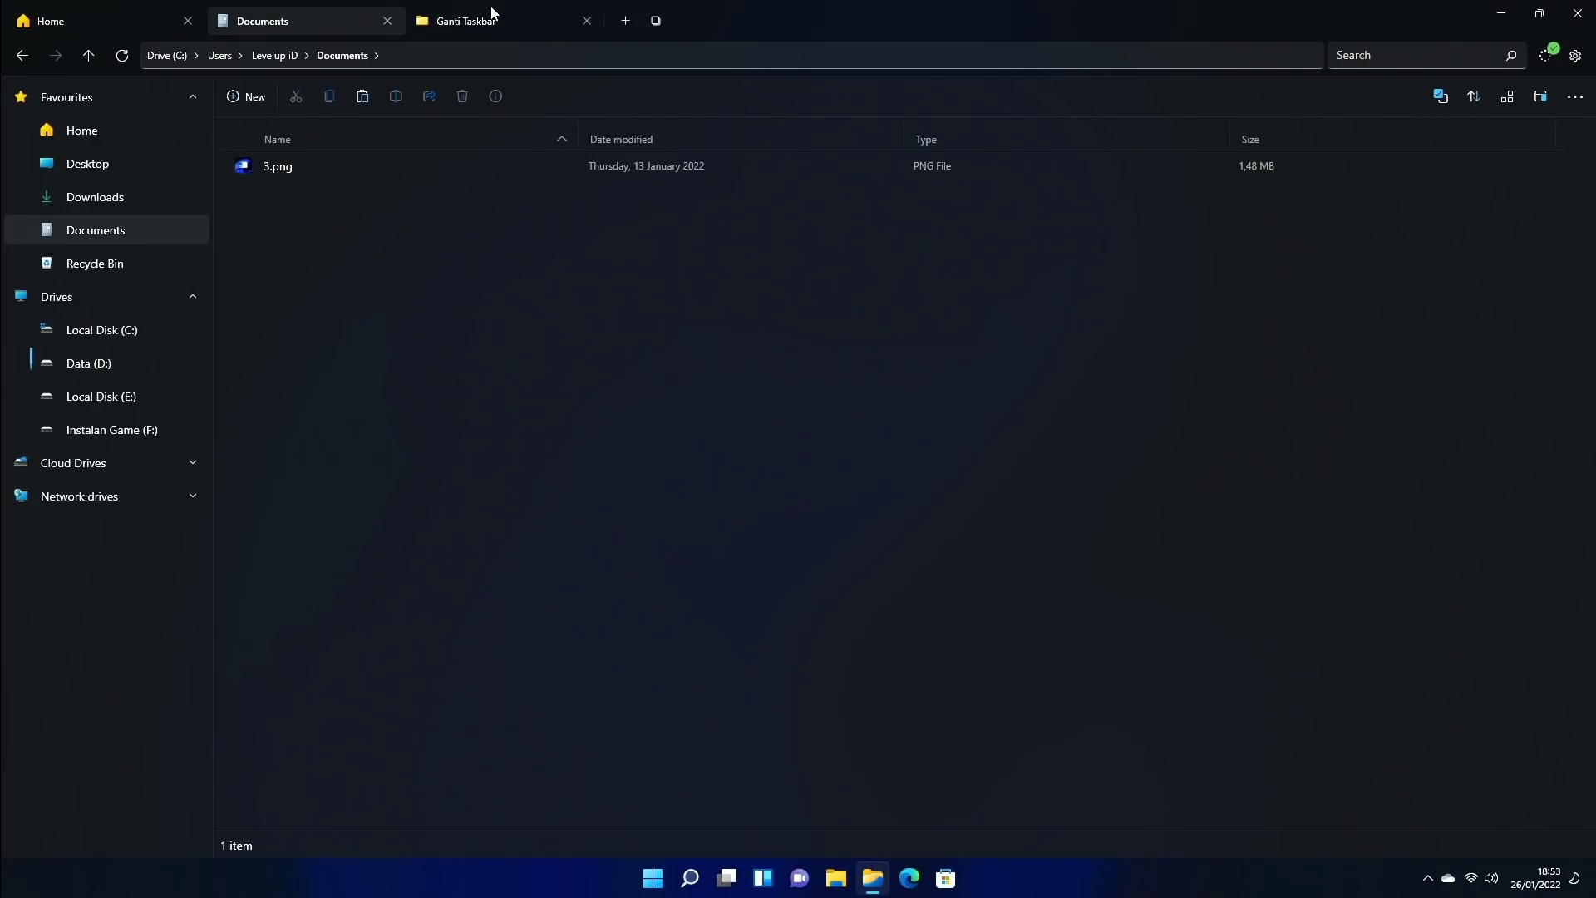
click(491, 14)
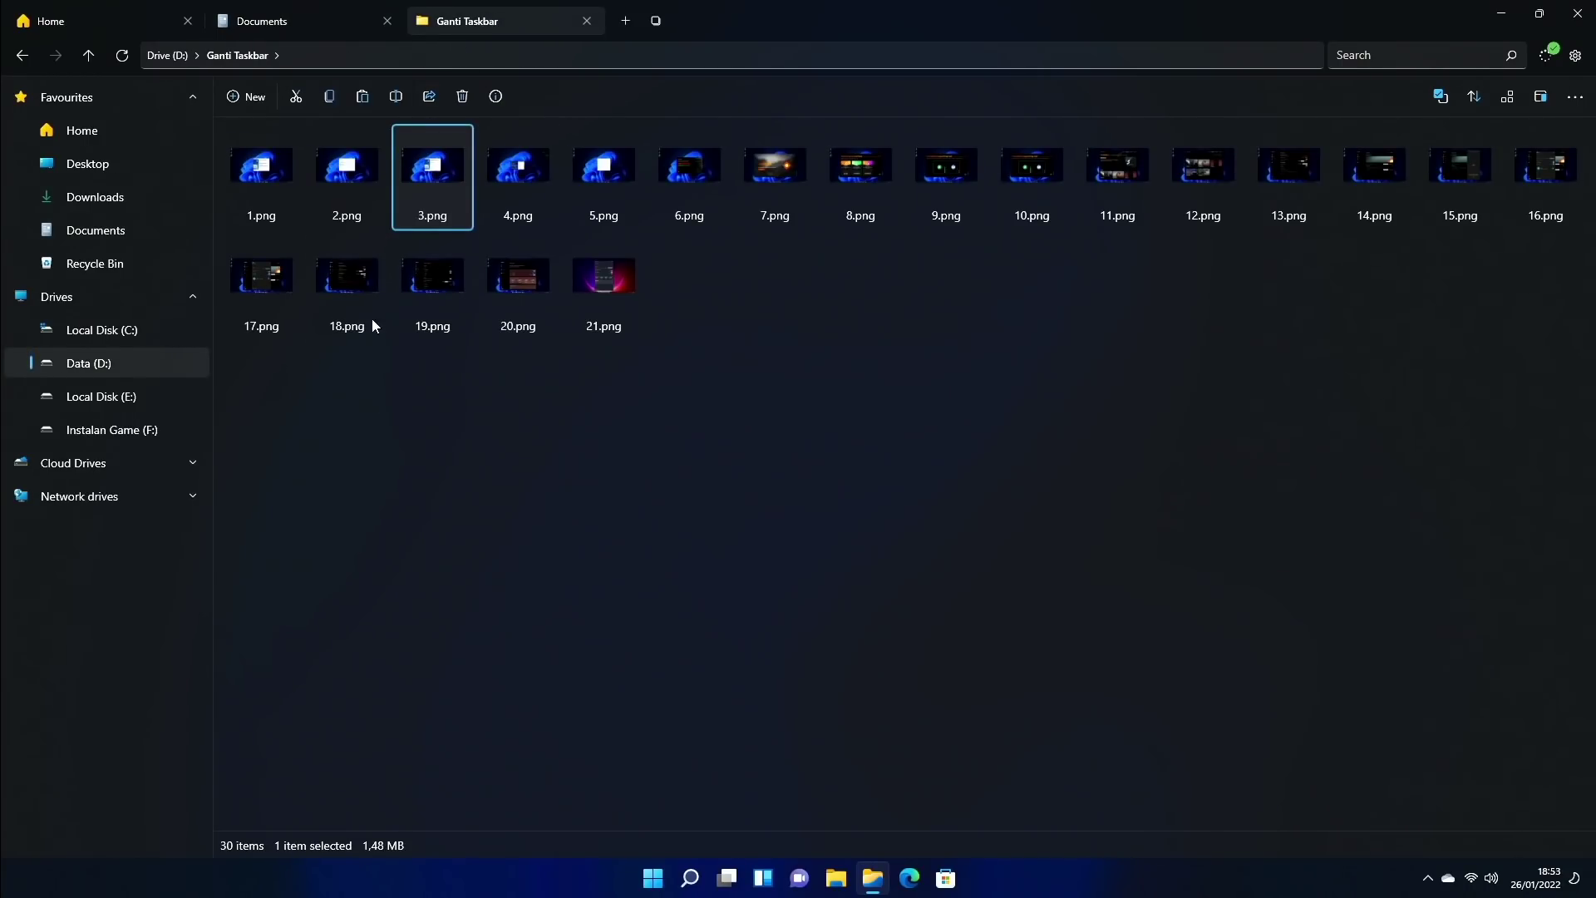
click(25, 56)
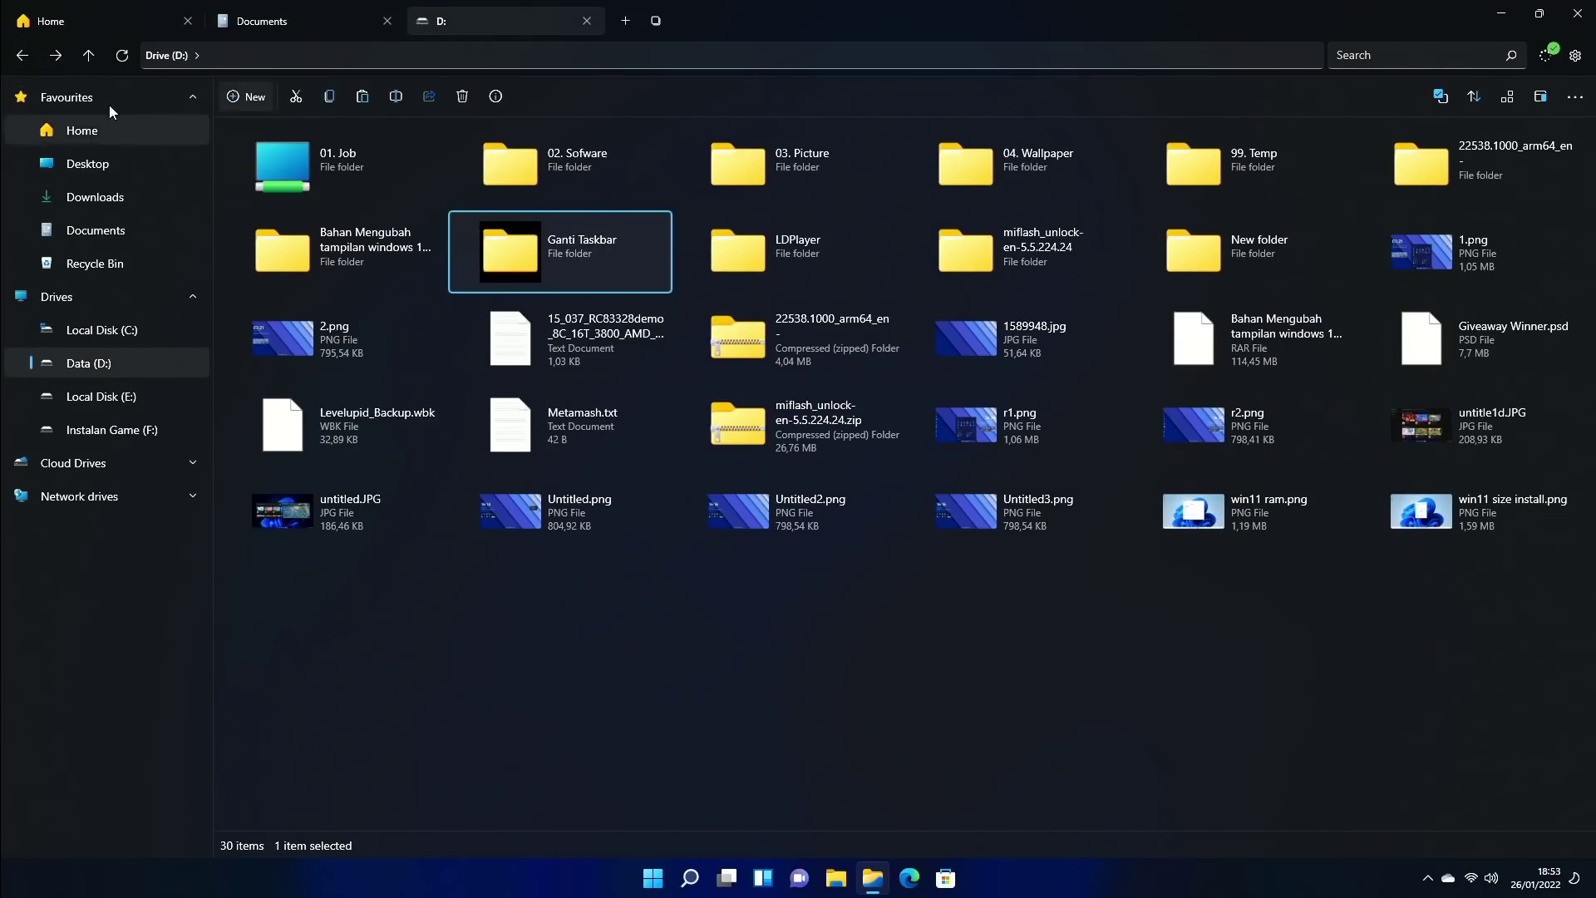
click(56, 54)
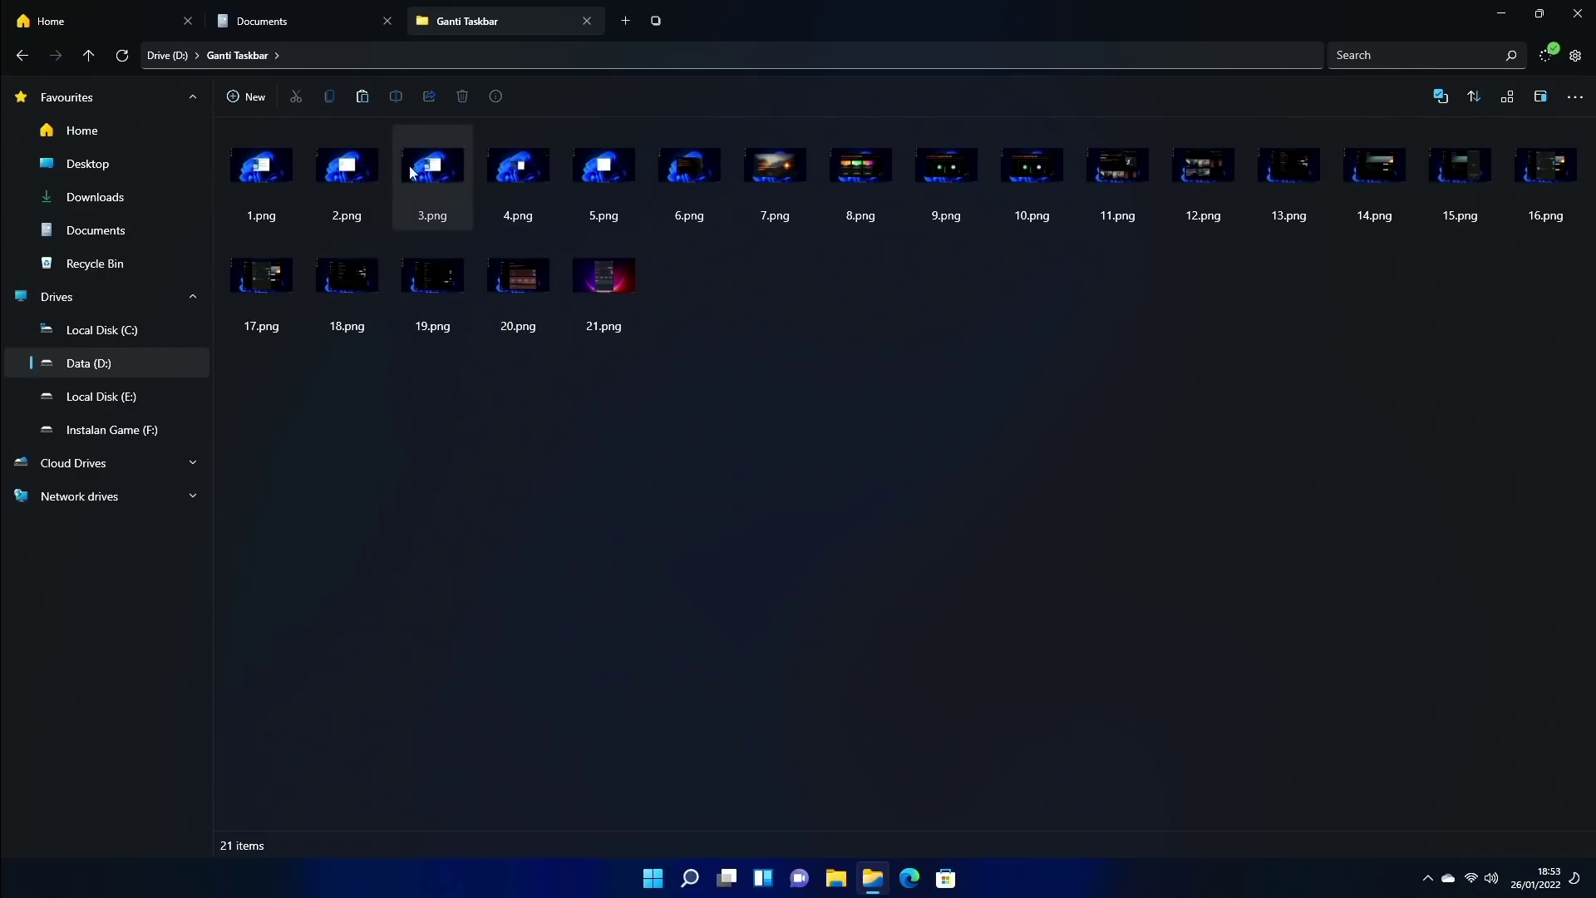
Step: Select 17.png through 21.png in the Ganti Taskbar folder and copy them into the folder in the Documents tab
click(285, 23)
click(465, 25)
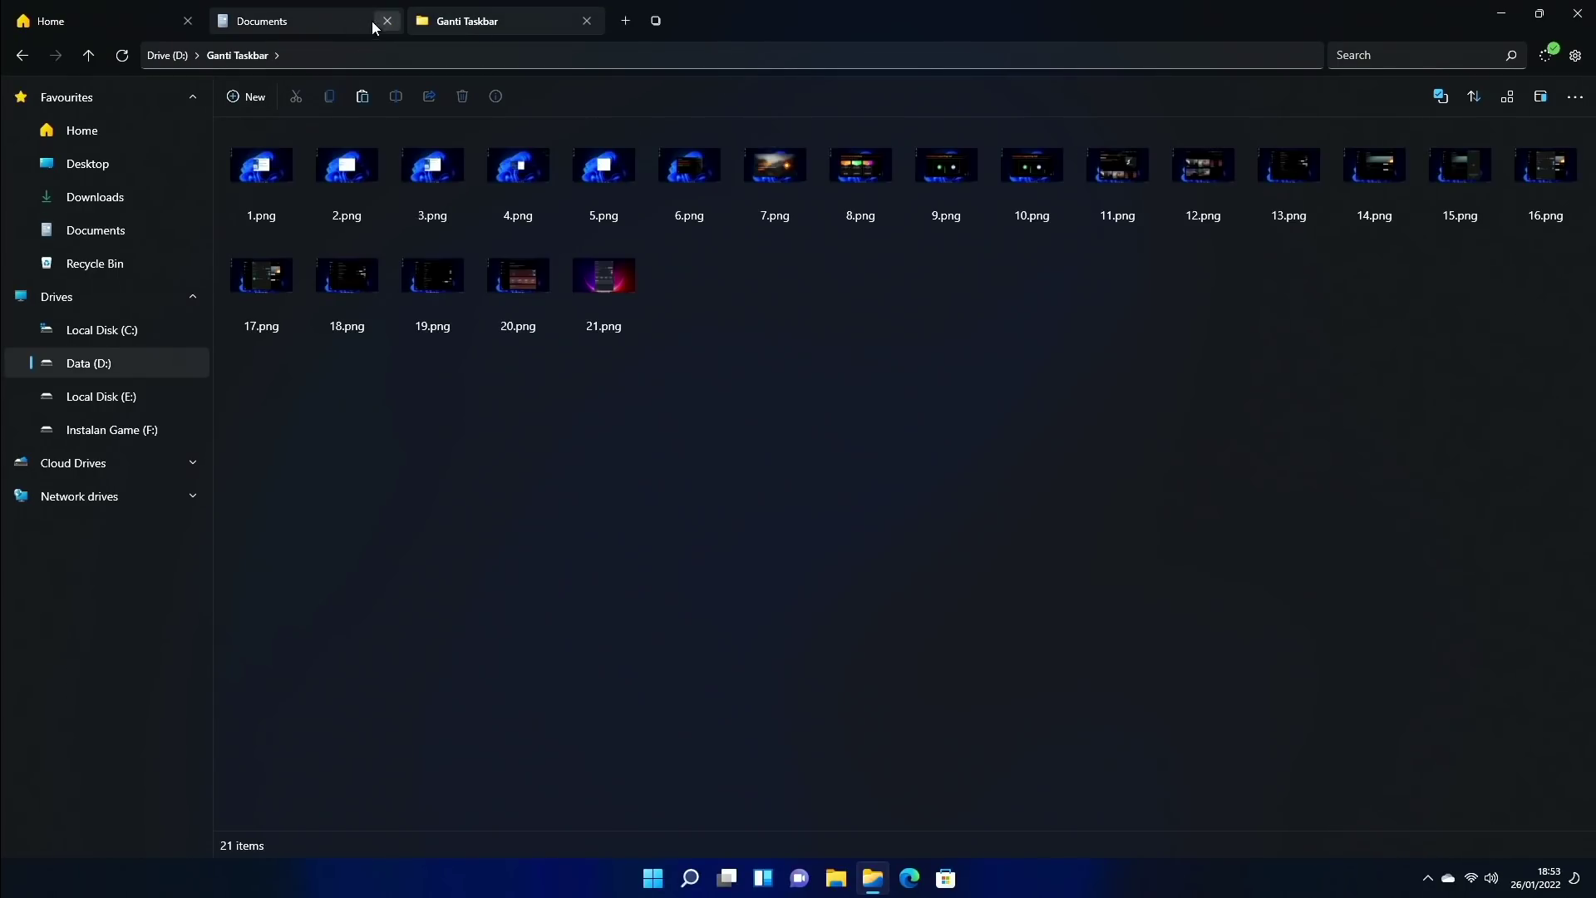
click(365, 23)
drag(677, 316, 254, 244)
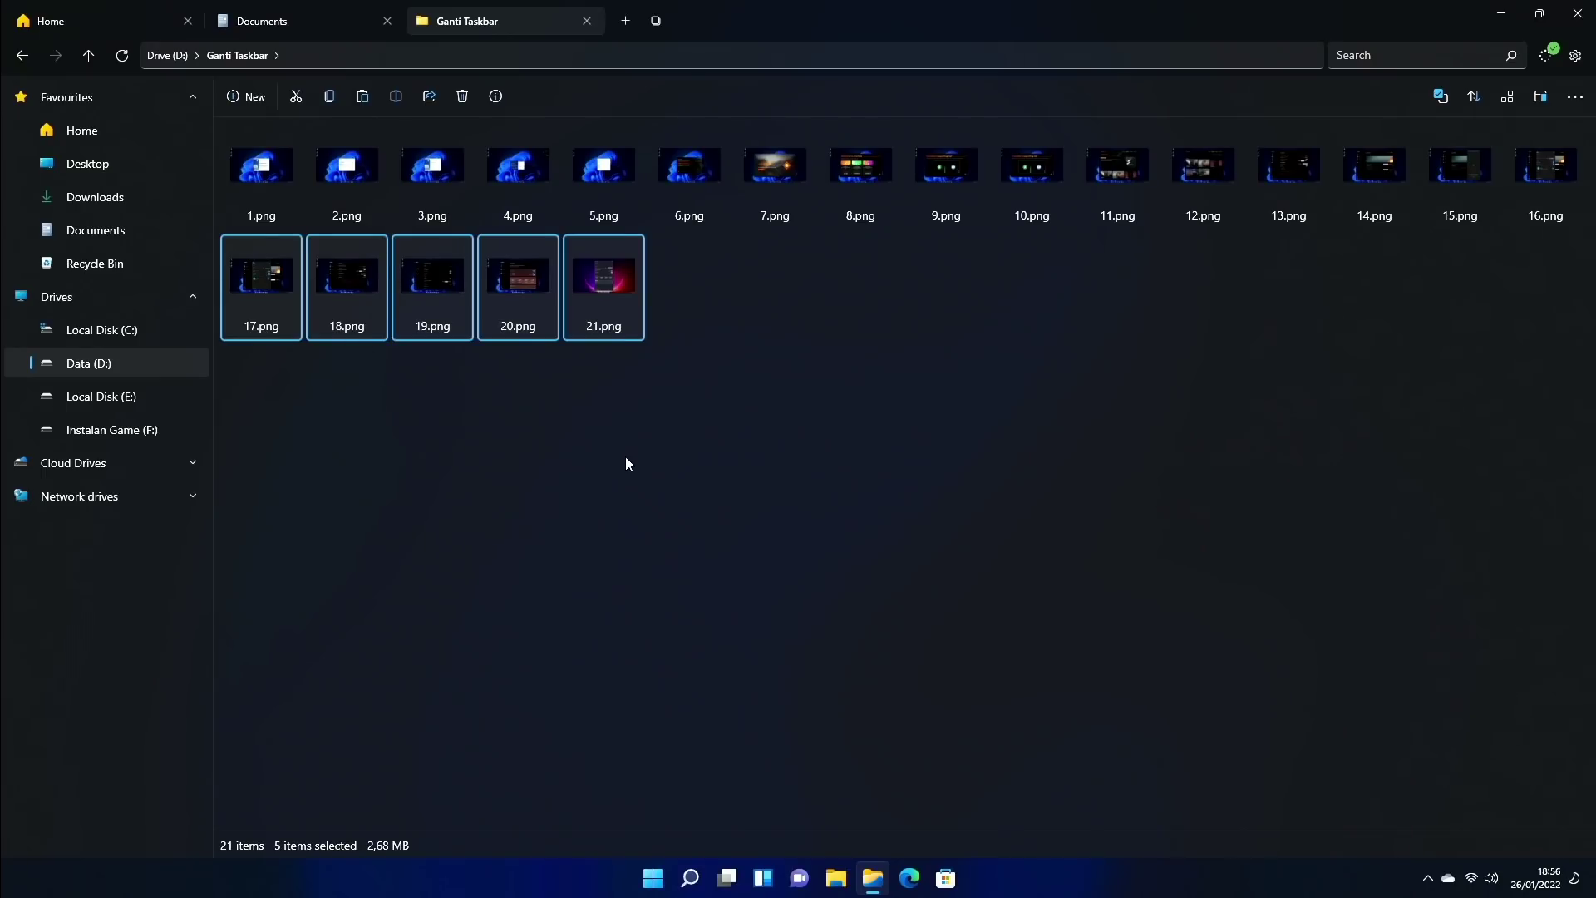
drag(604, 270, 390, 316)
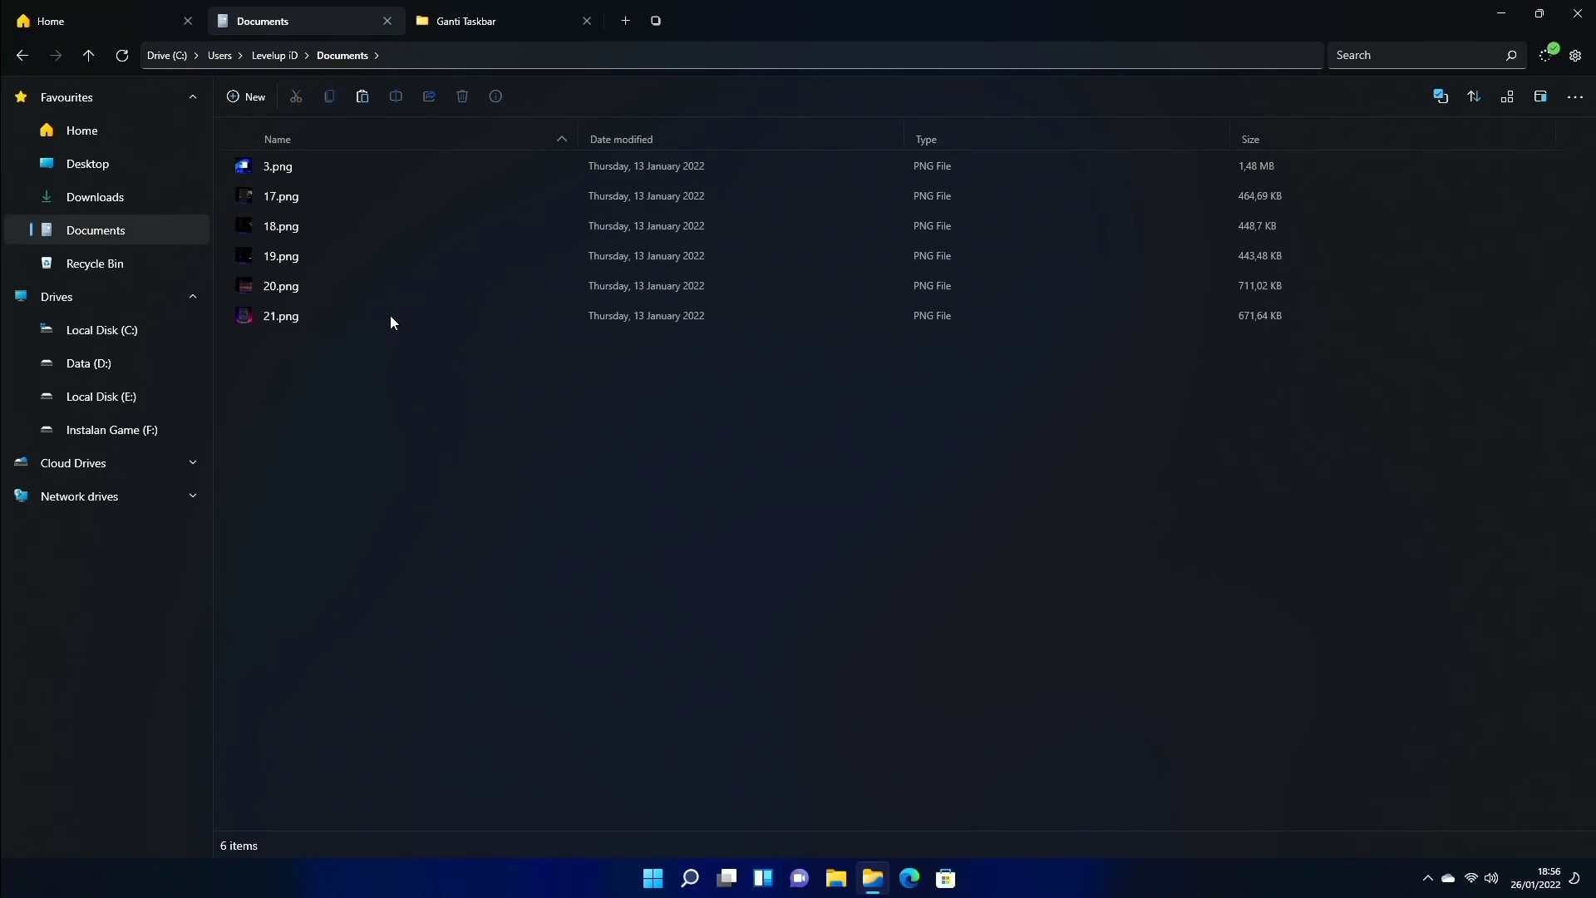
Step: Switch back and forth between the Ganti Taskbar and Documents tabs, ending on Documents
click(465, 19)
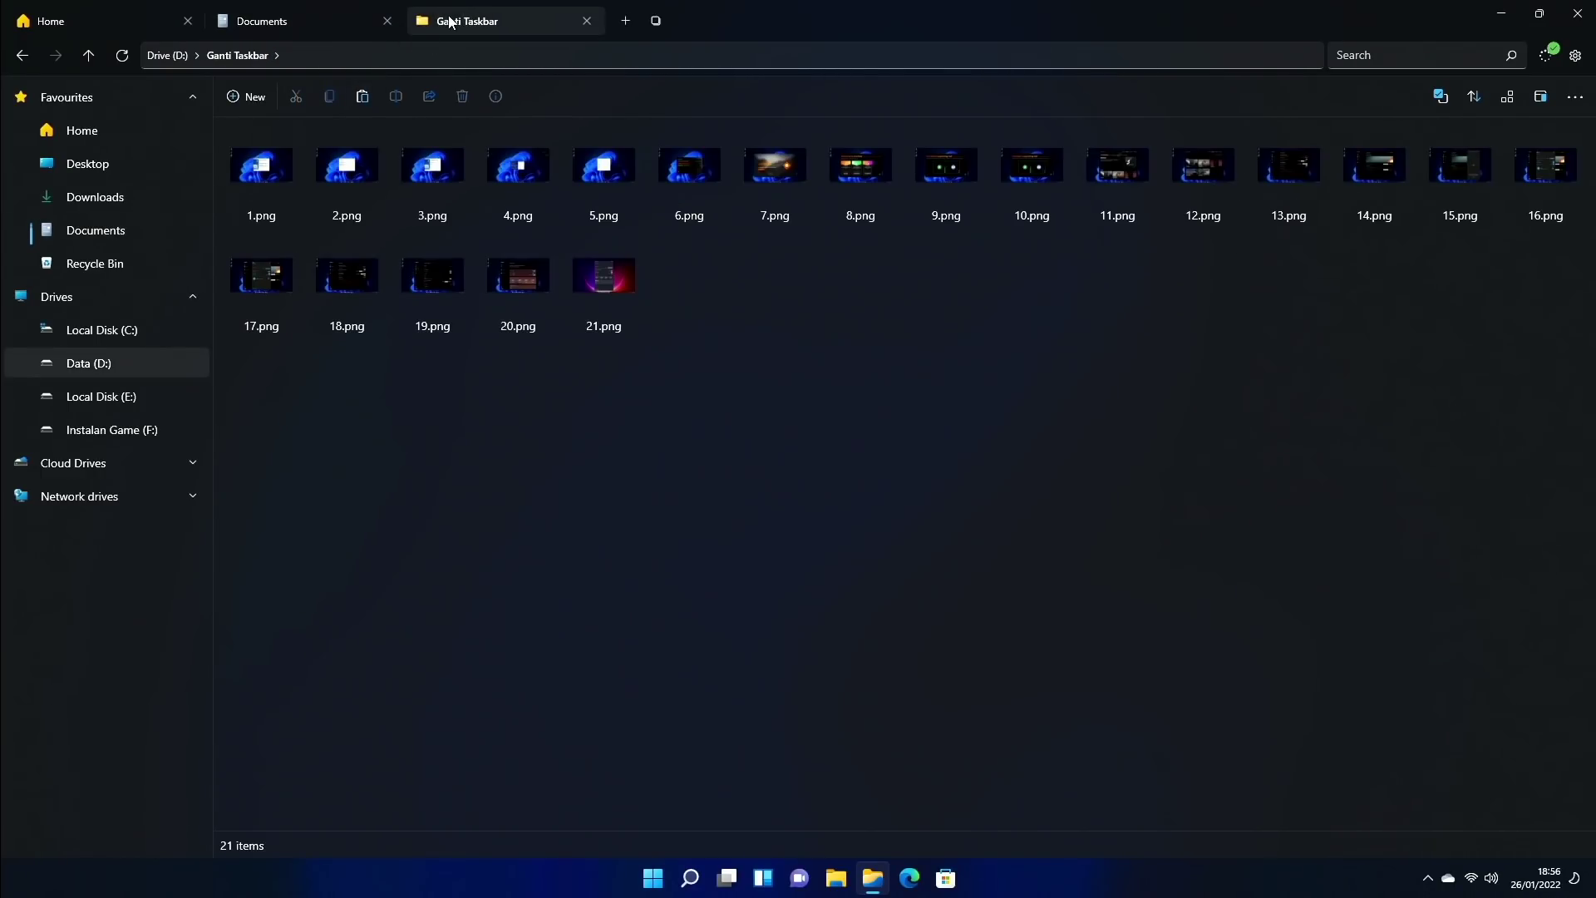
click(322, 13)
click(482, 18)
click(339, 23)
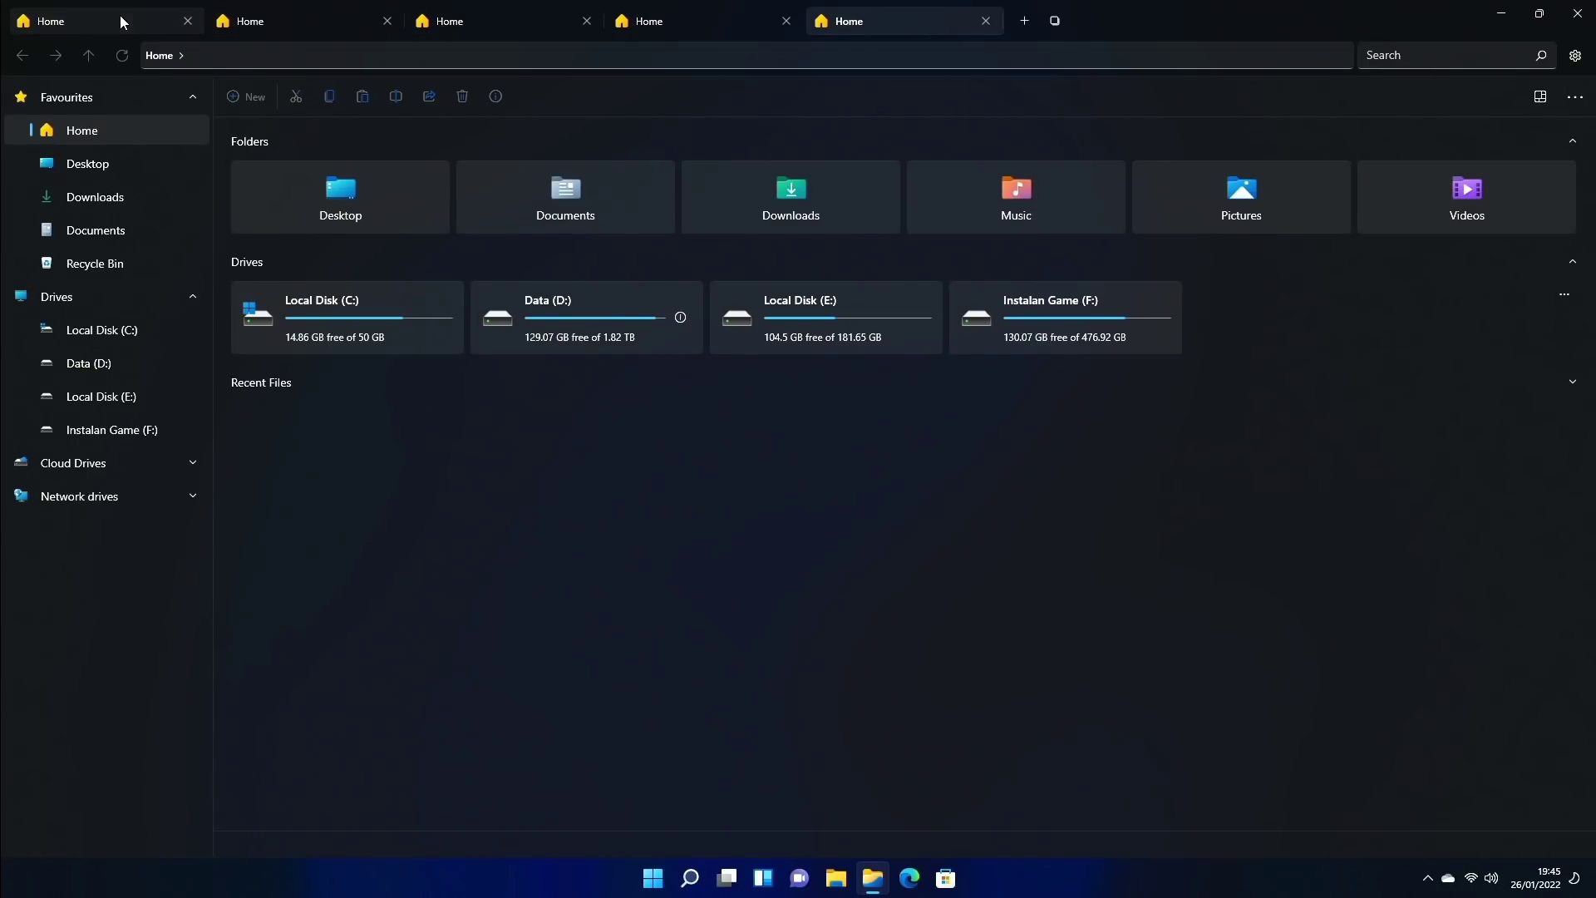
Step: Open Task Manager while Files has five Home tabs open and select the Files process to check its resource usage
right_click(652, 879)
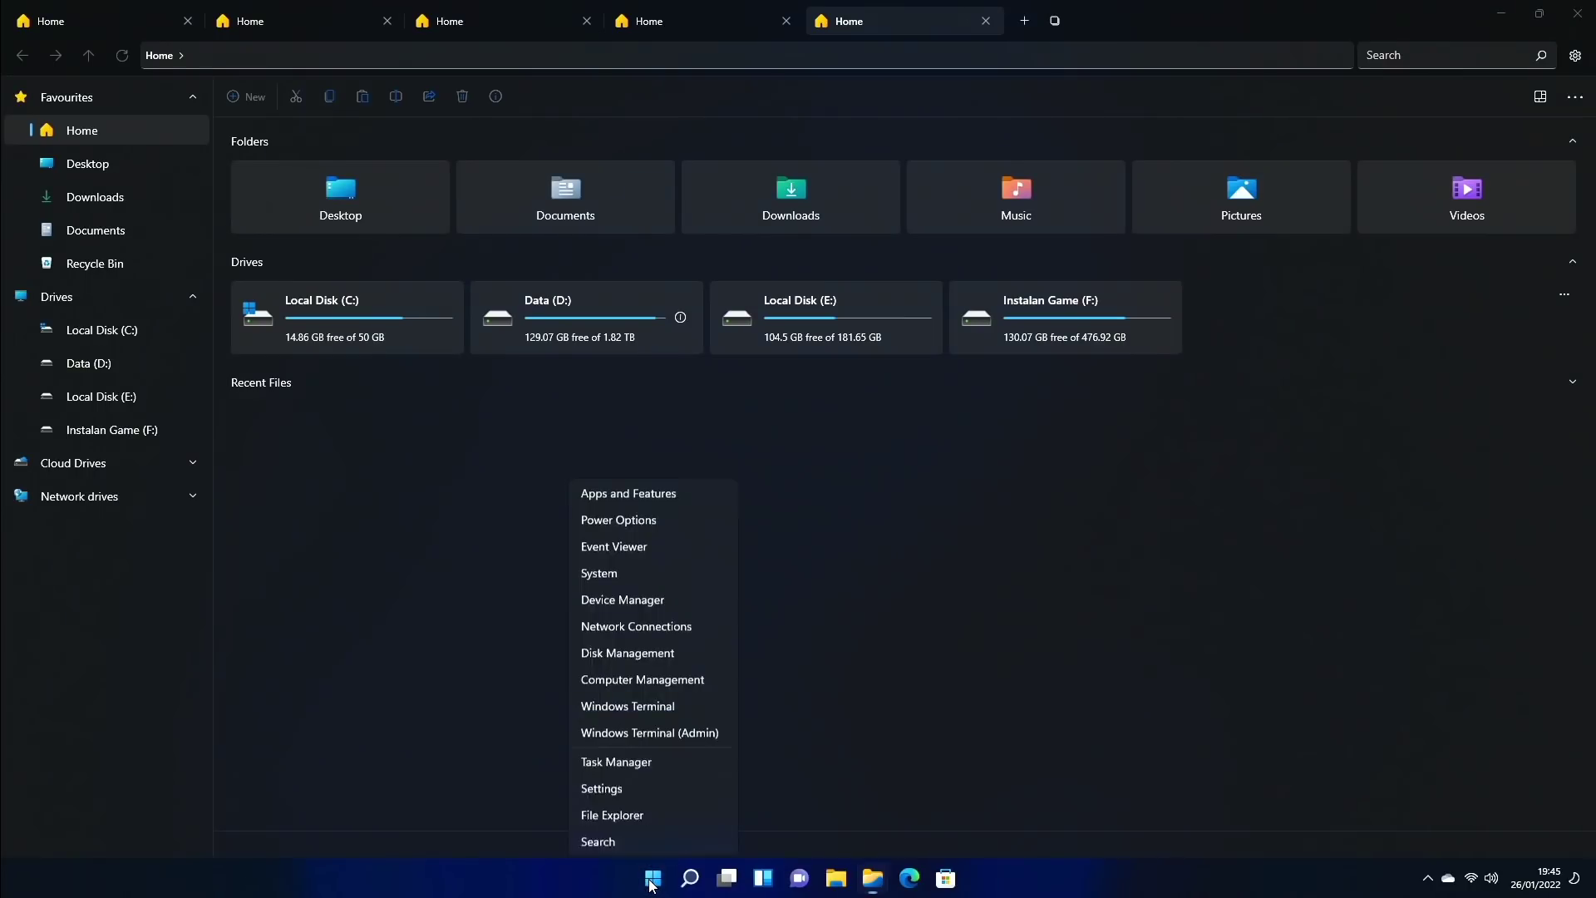
click(615, 675)
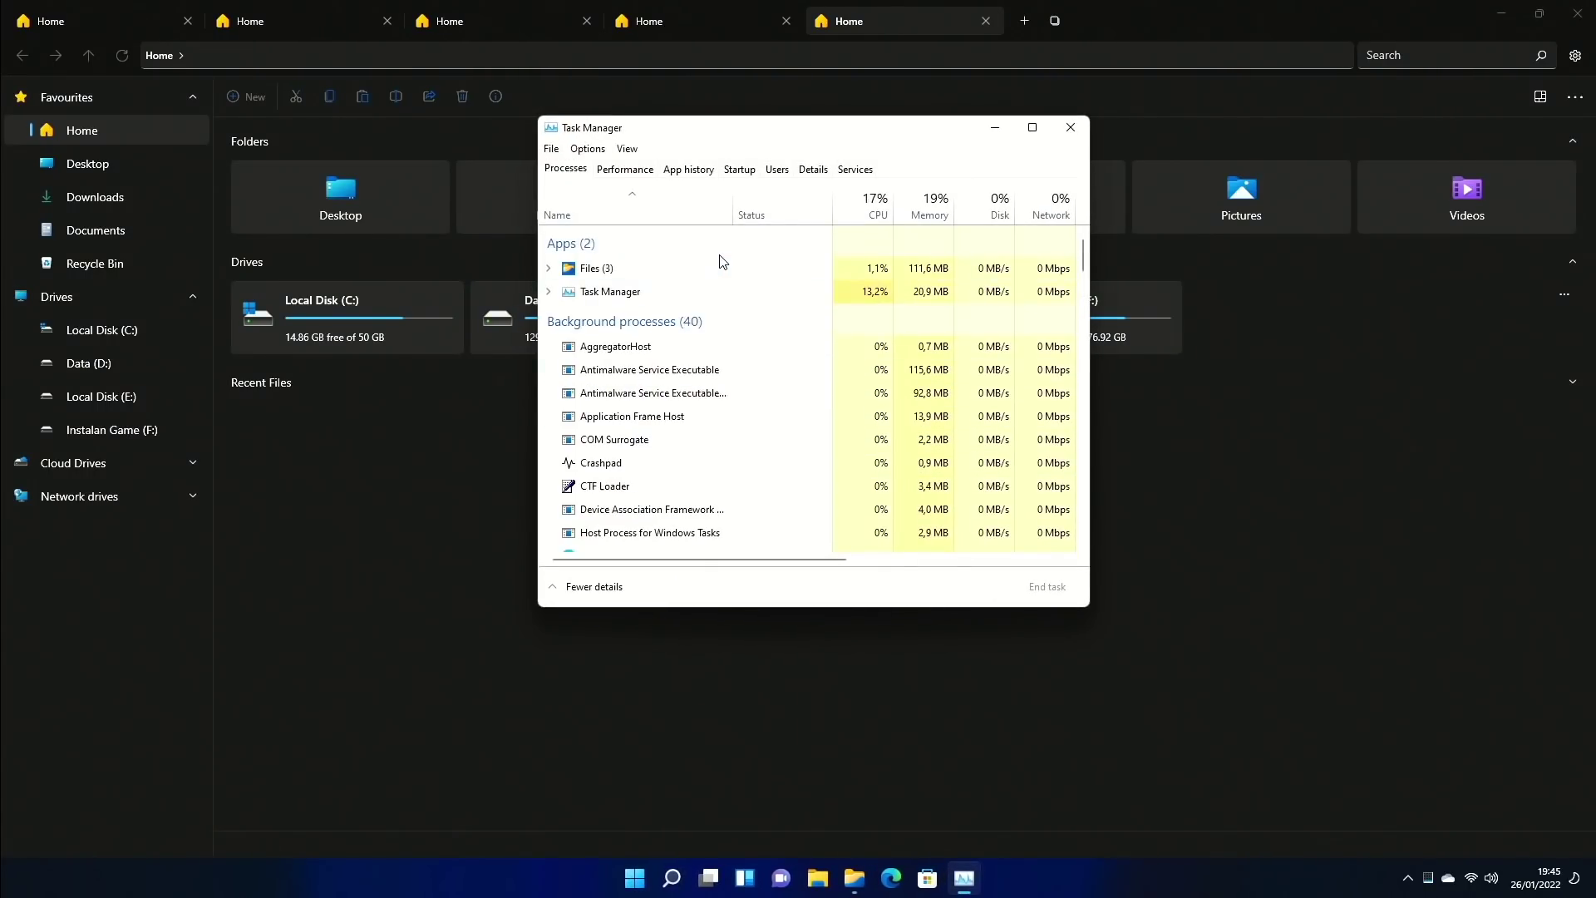
click(636, 273)
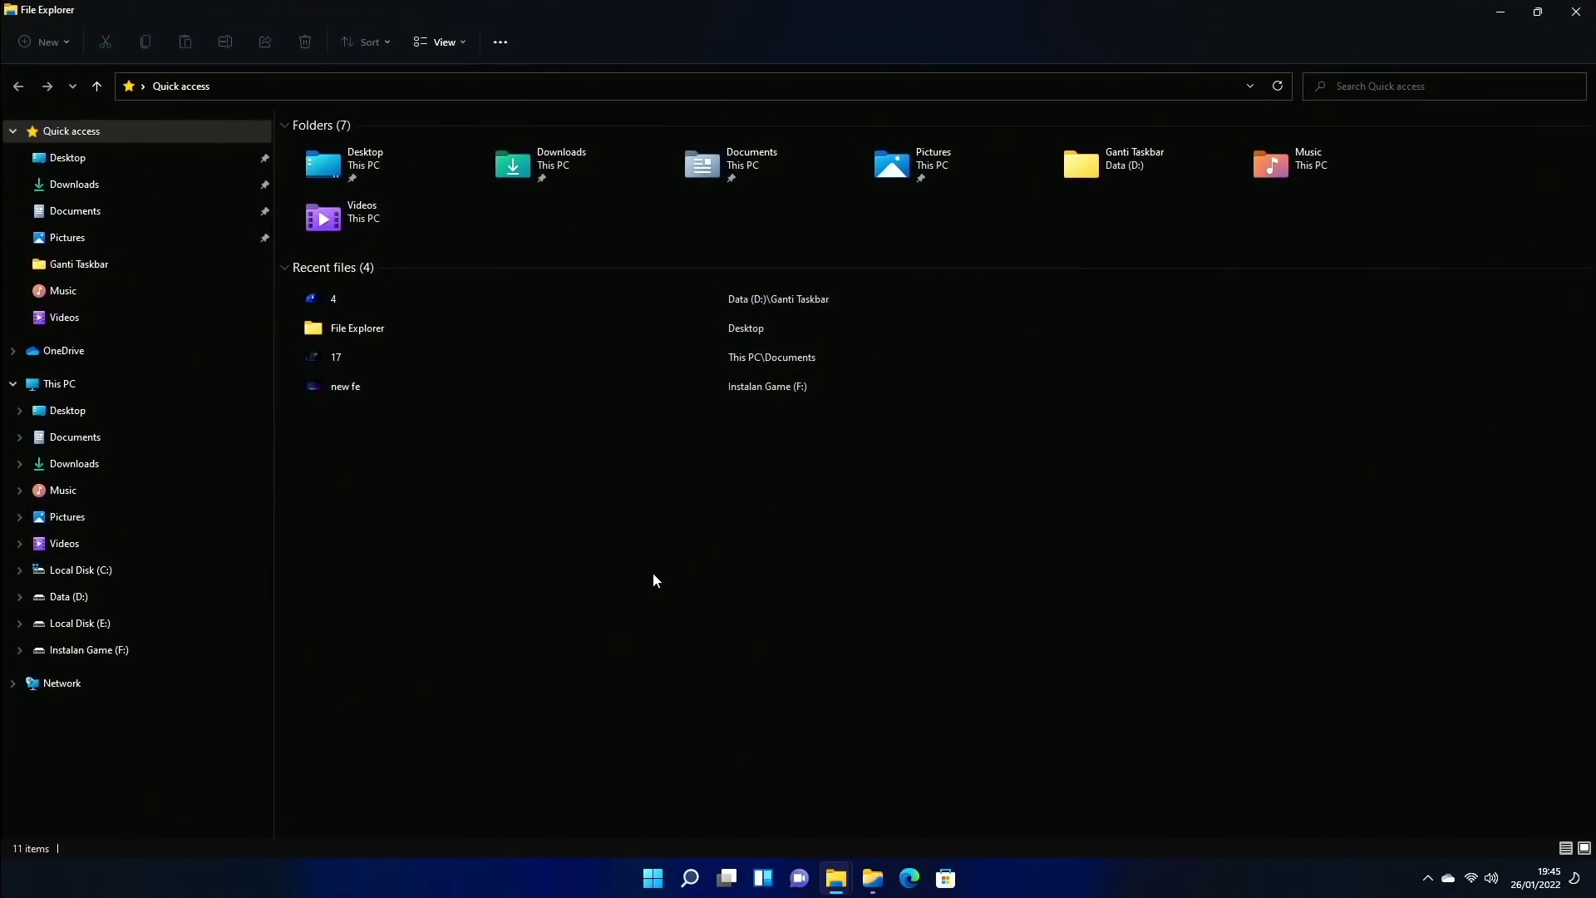
Step: View all open windows, return to a File Explorer window, and compare the memory usage of Files and Windows Explorer in Task Manager
key(super+Tab)
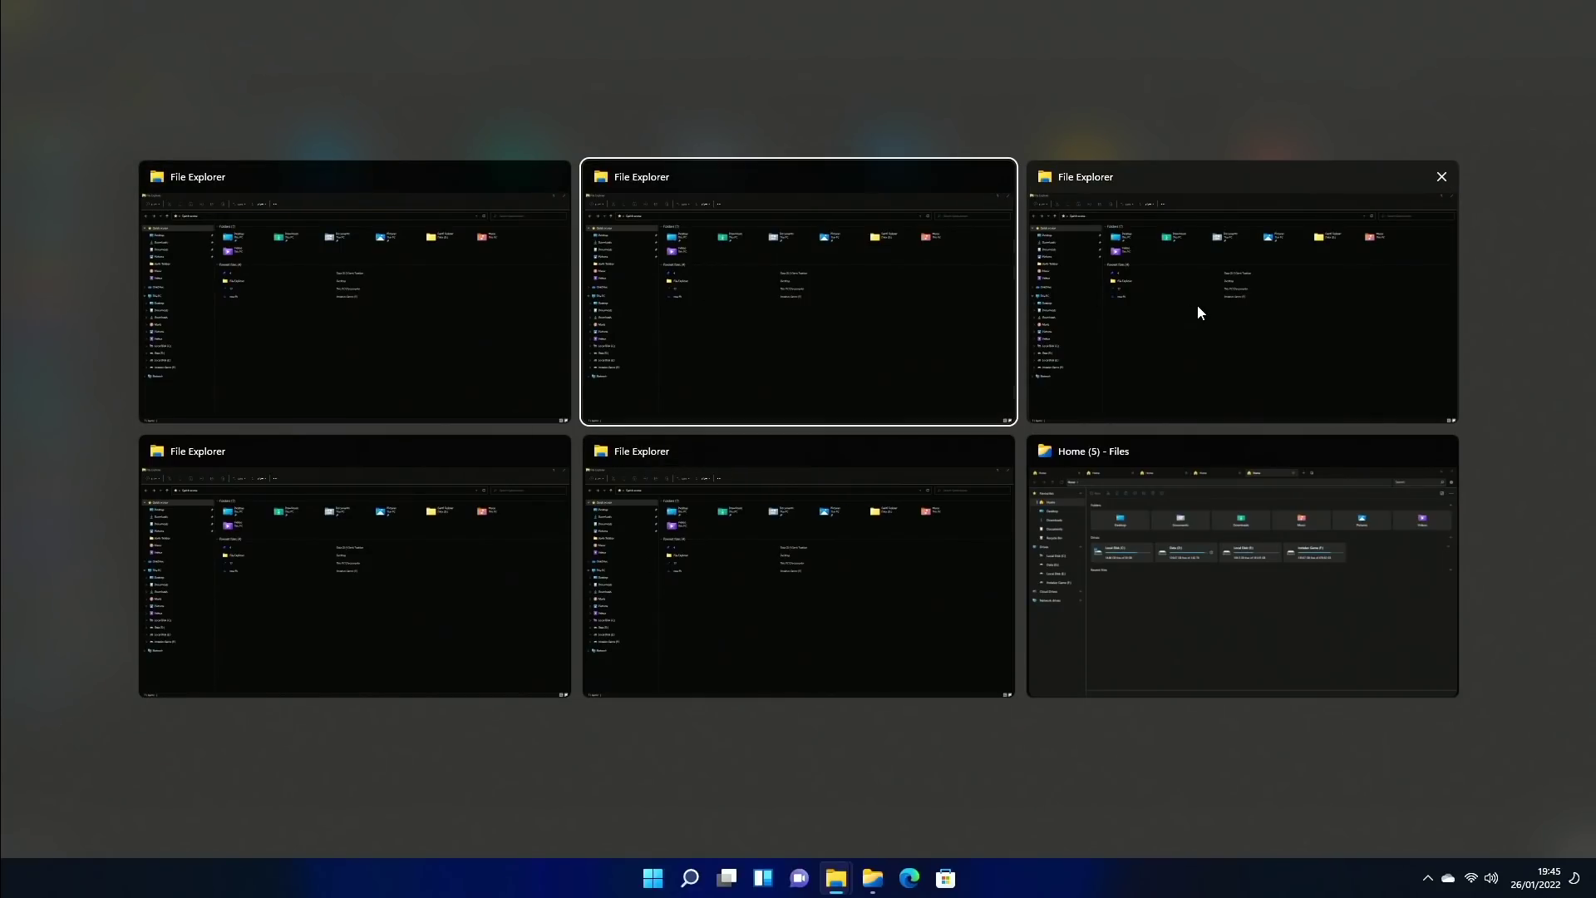
click(838, 354)
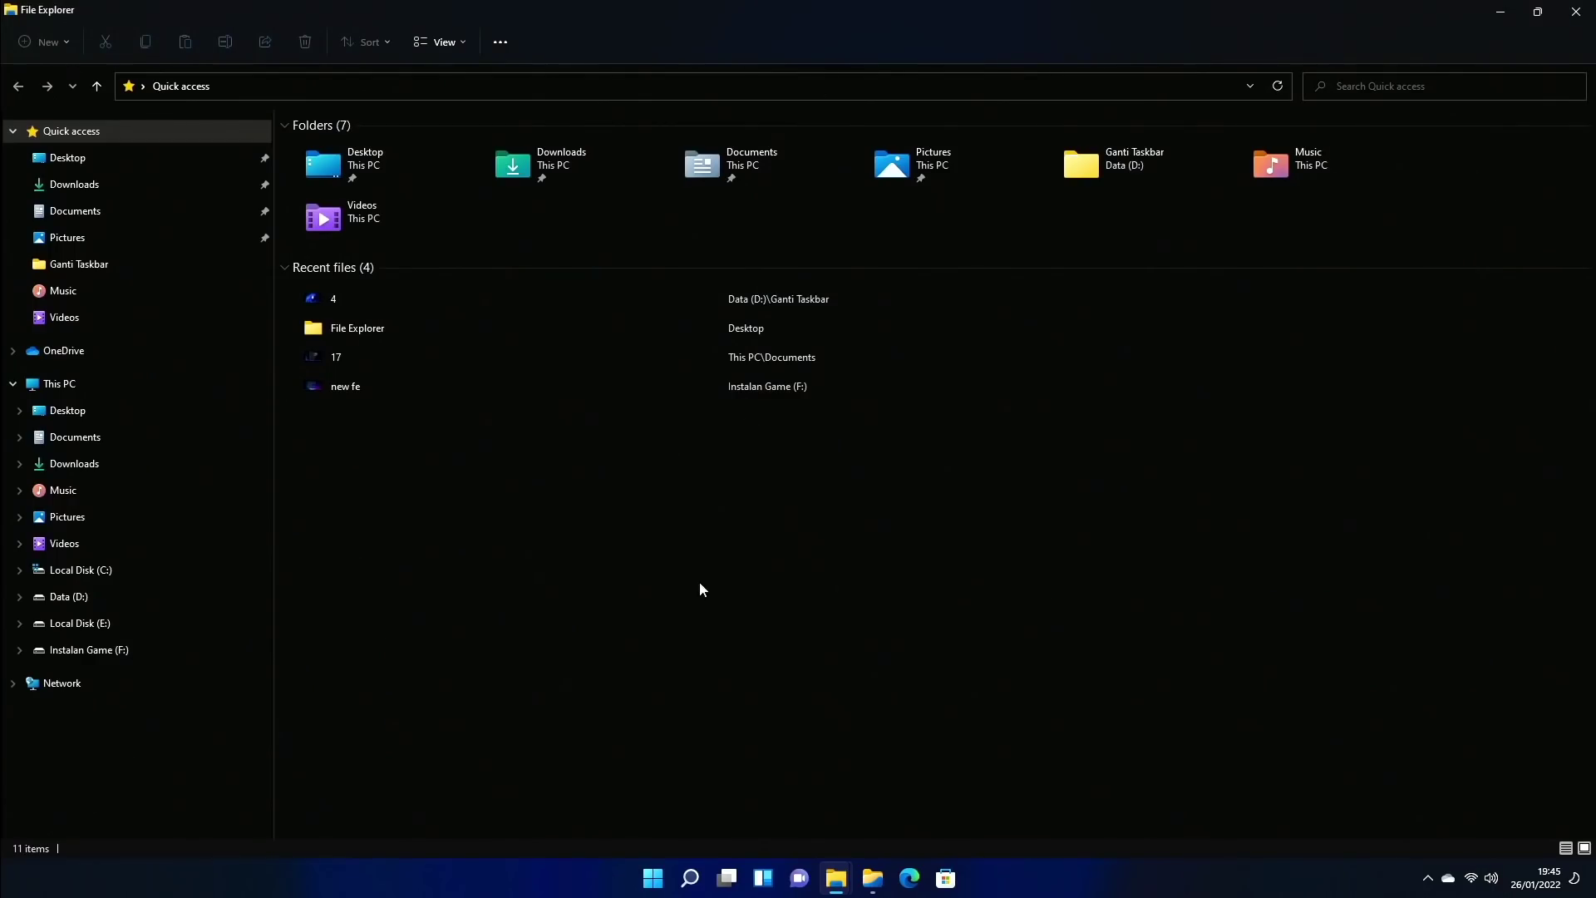
right_click(649, 867)
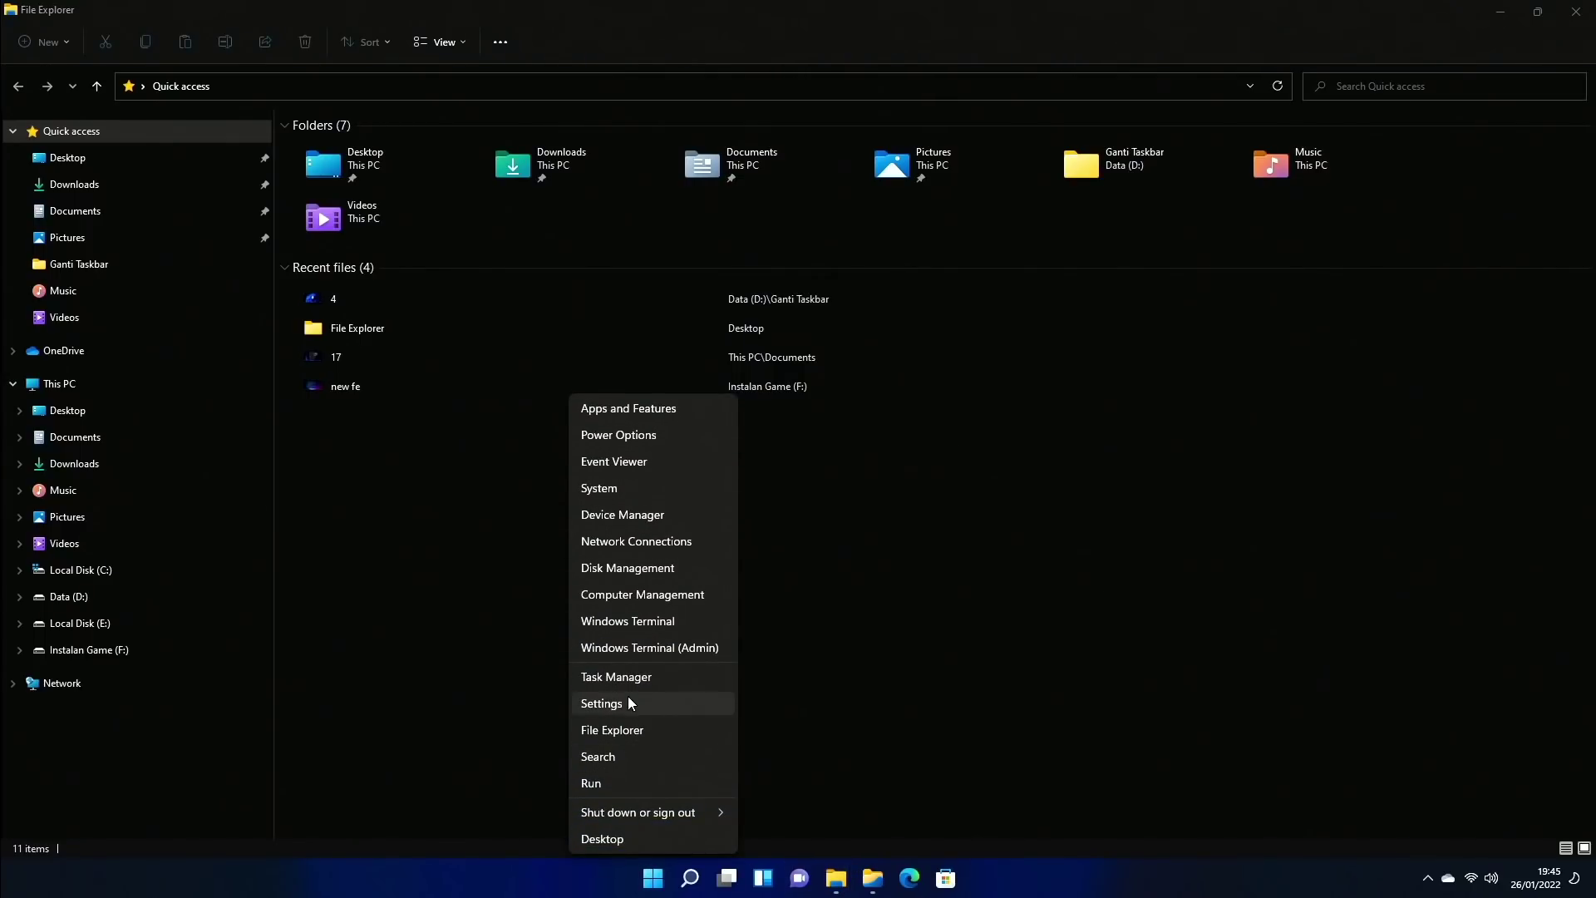
click(625, 675)
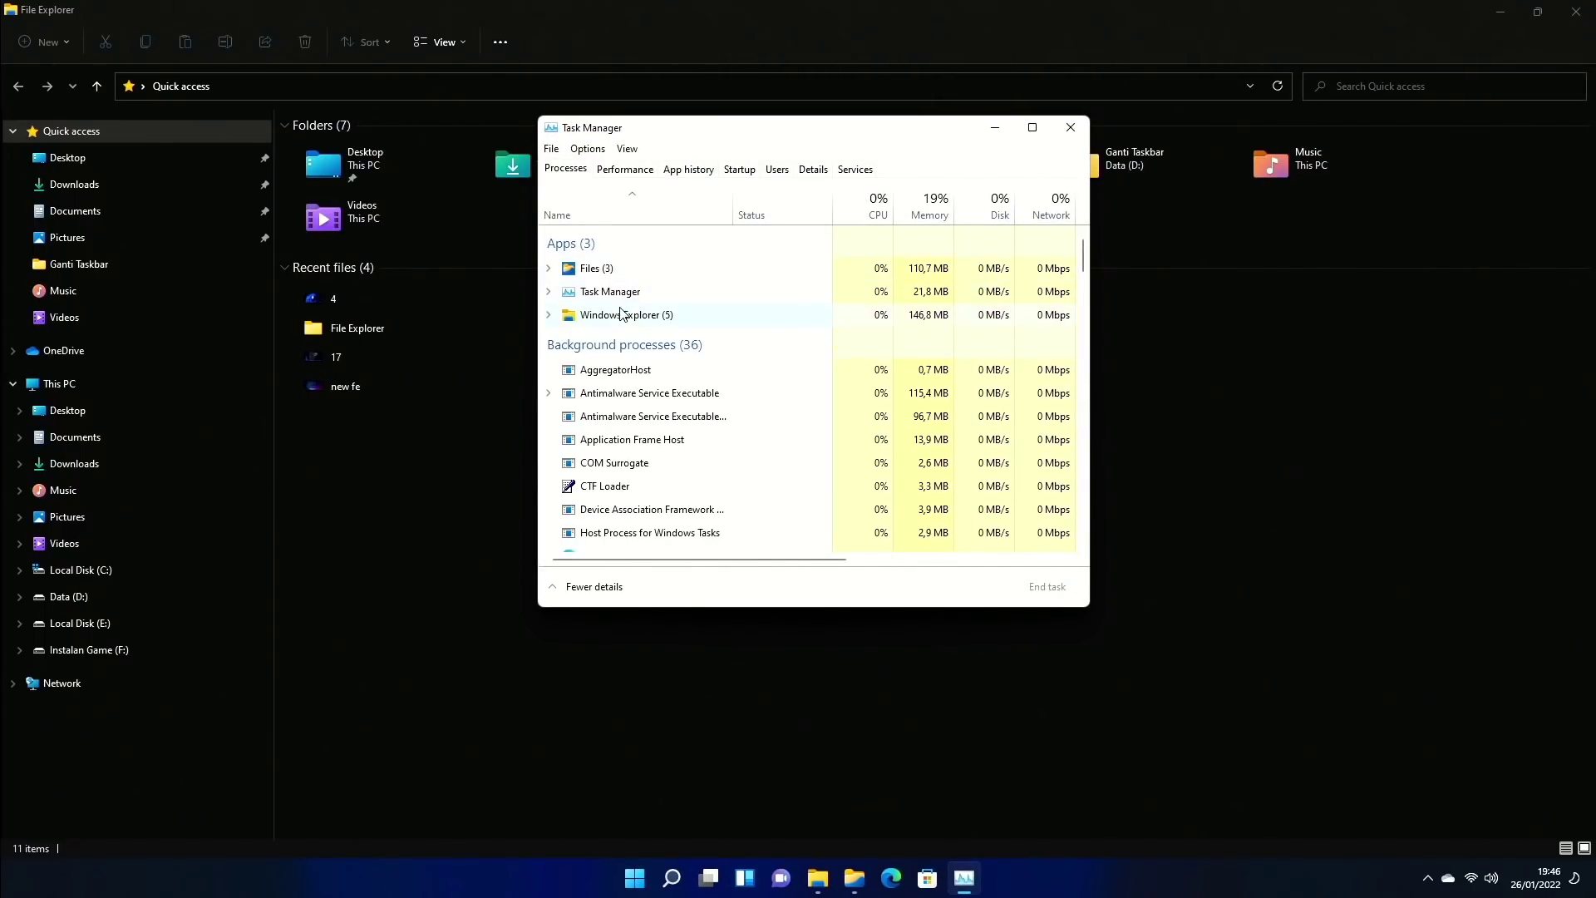
click(587, 271)
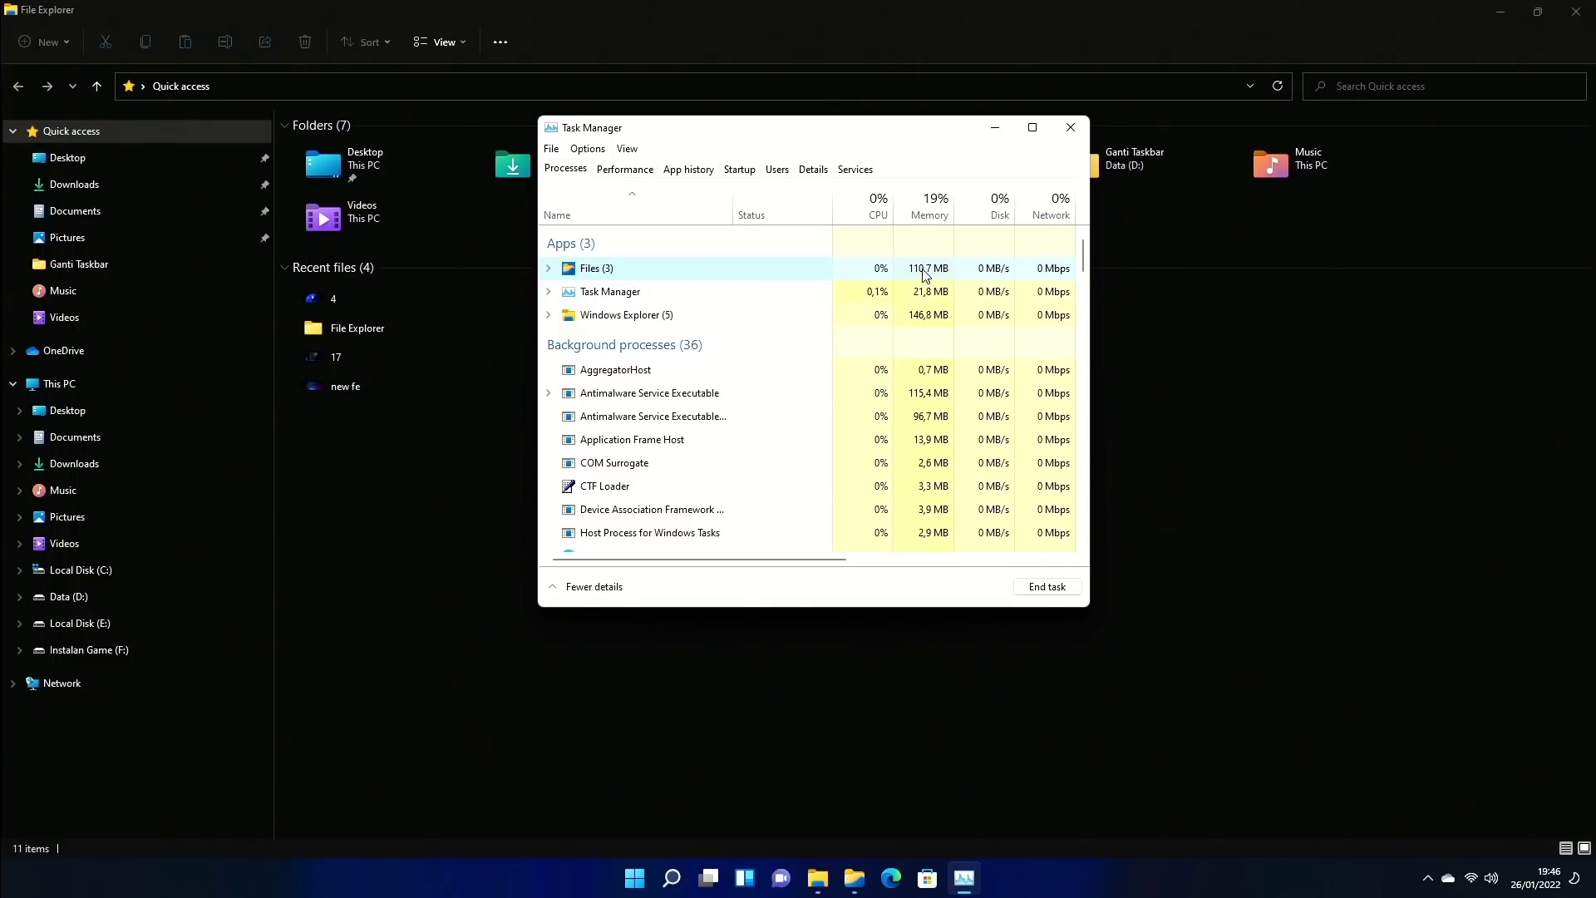
click(726, 325)
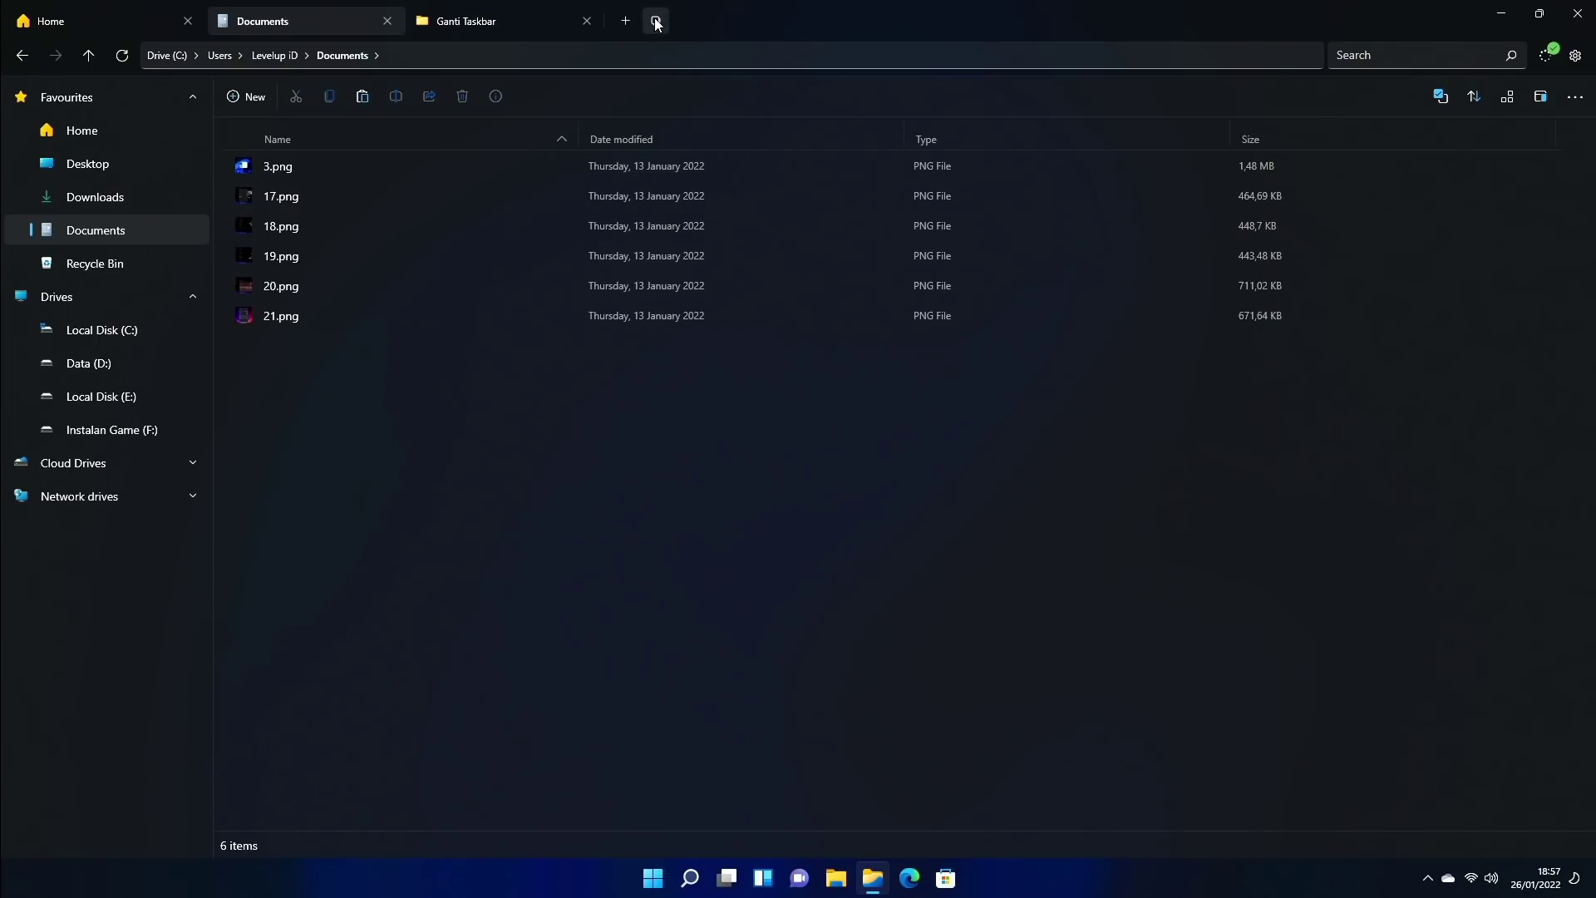
Step: In Files, open the list of open tabs and switch among Home, Documents and Ganti Taskbar, ending on Documents
click(656, 22)
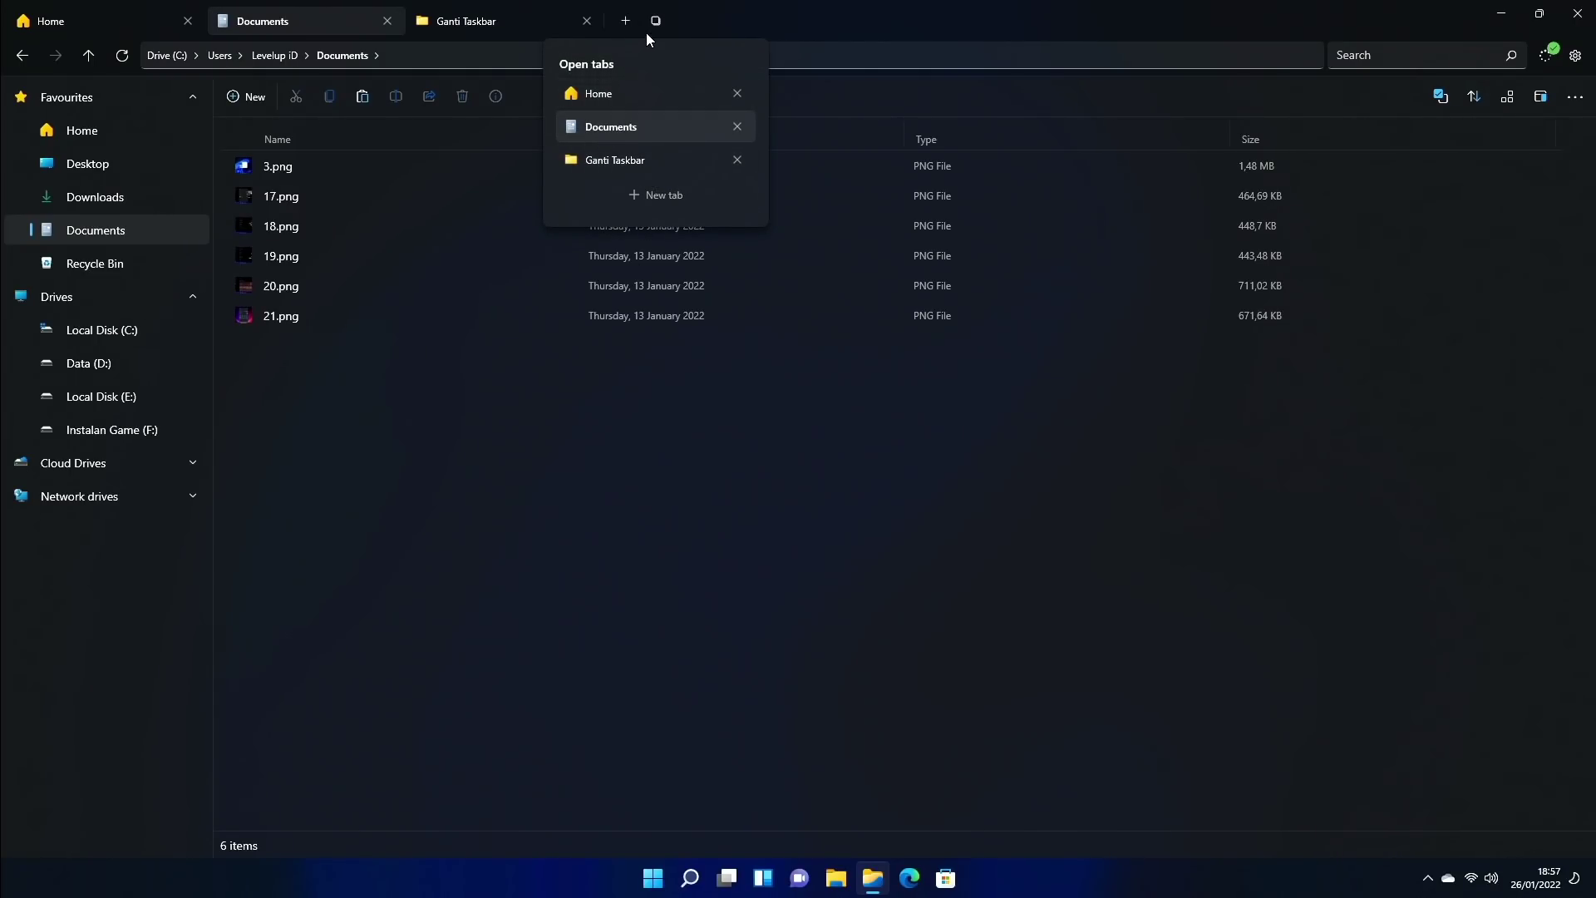
click(591, 160)
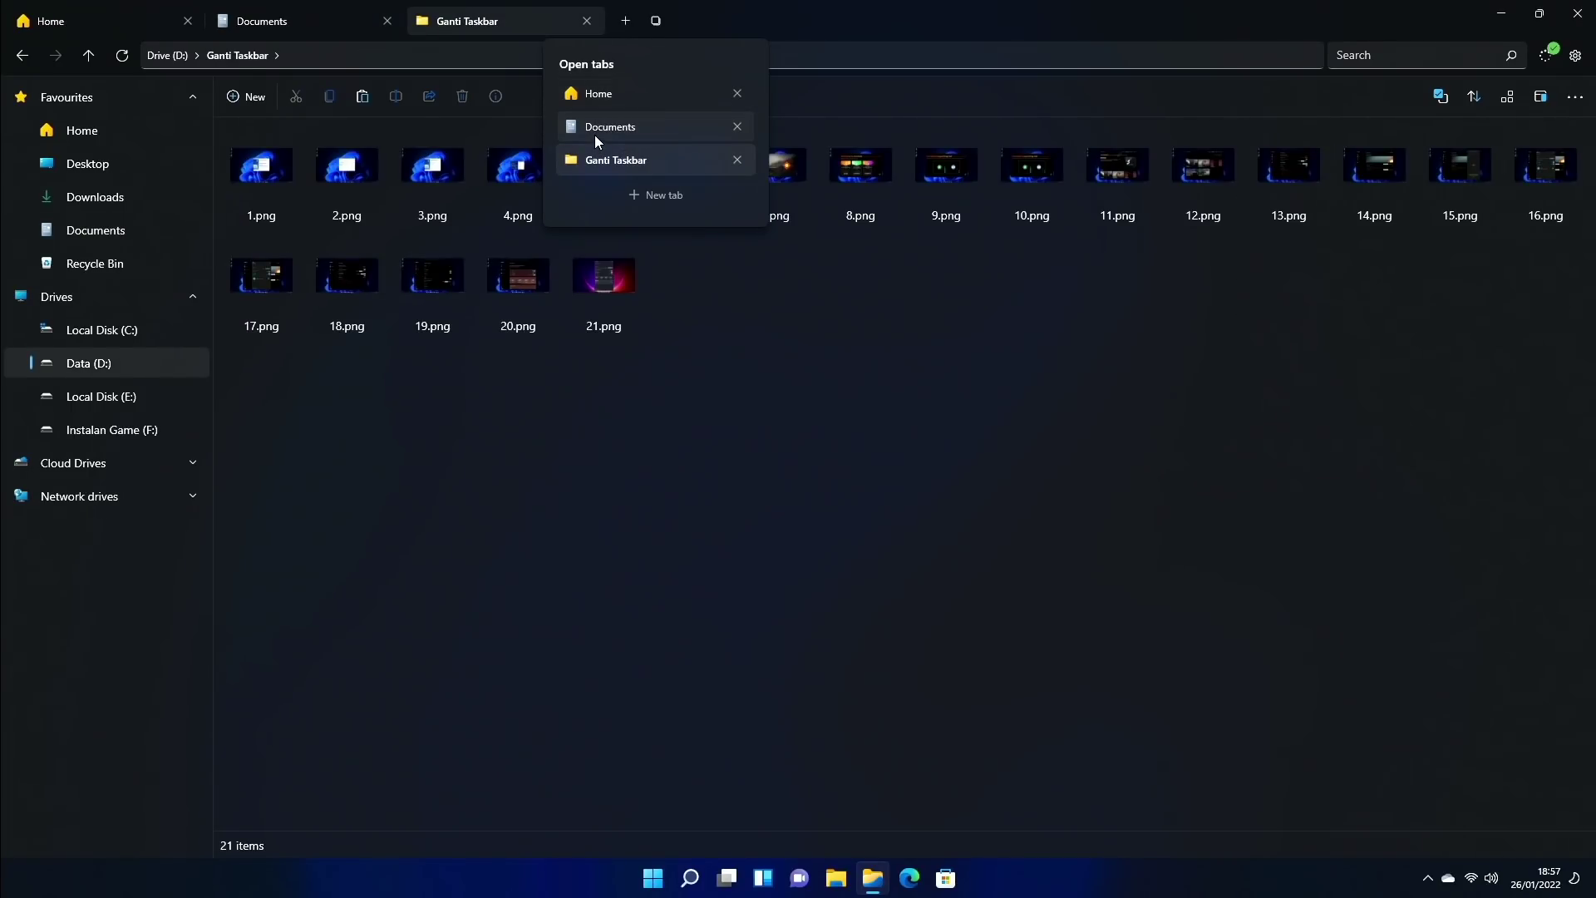
click(595, 131)
click(596, 97)
click(597, 126)
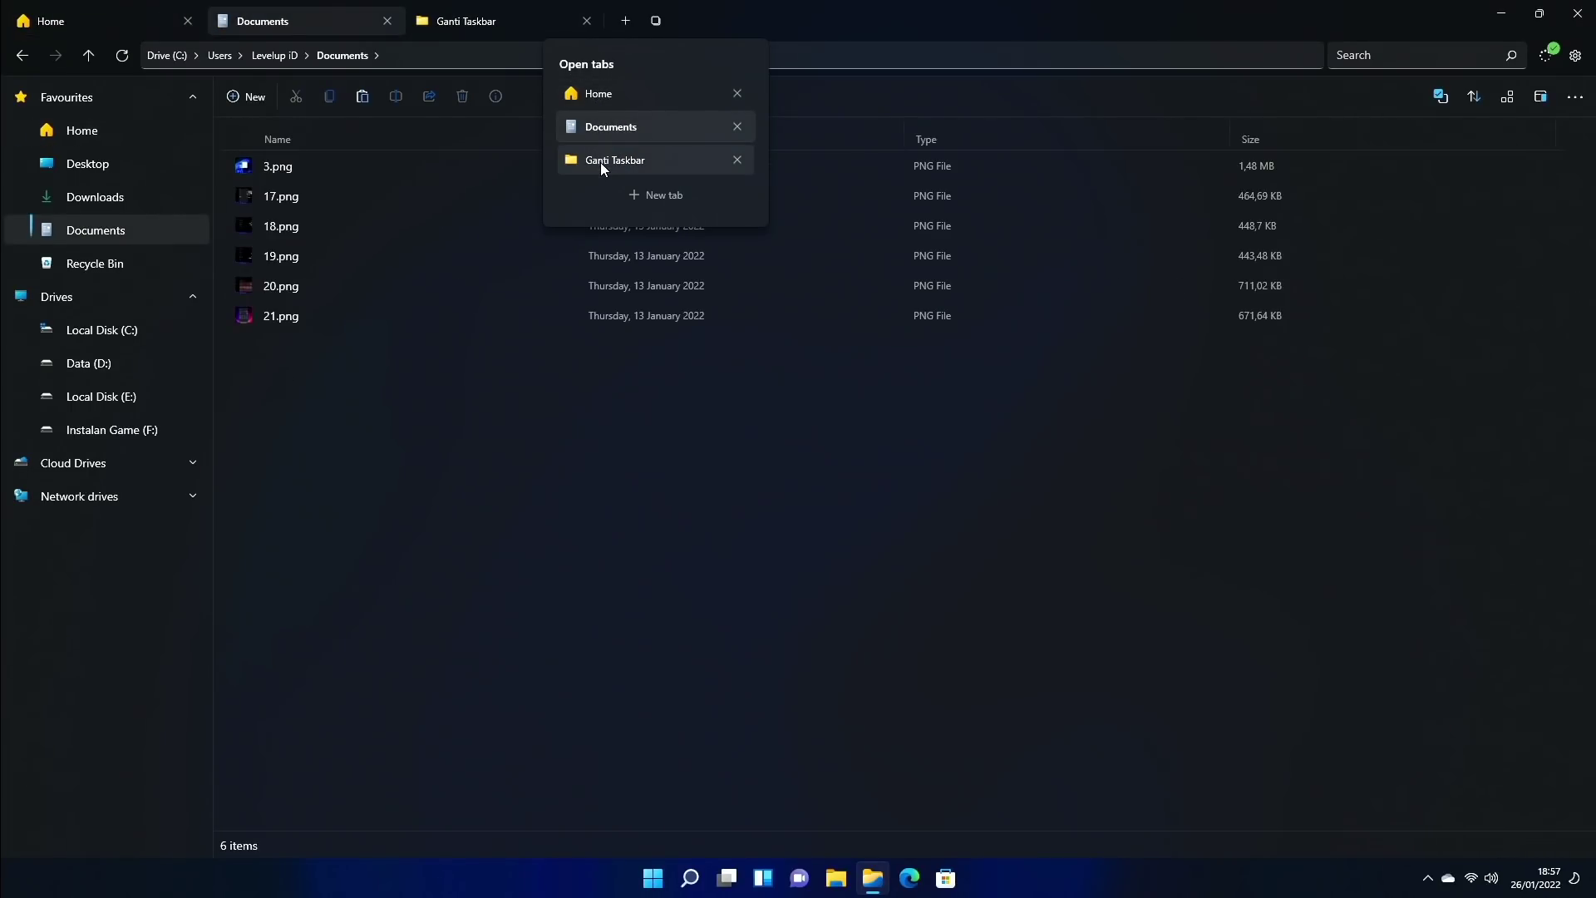
click(600, 161)
click(589, 127)
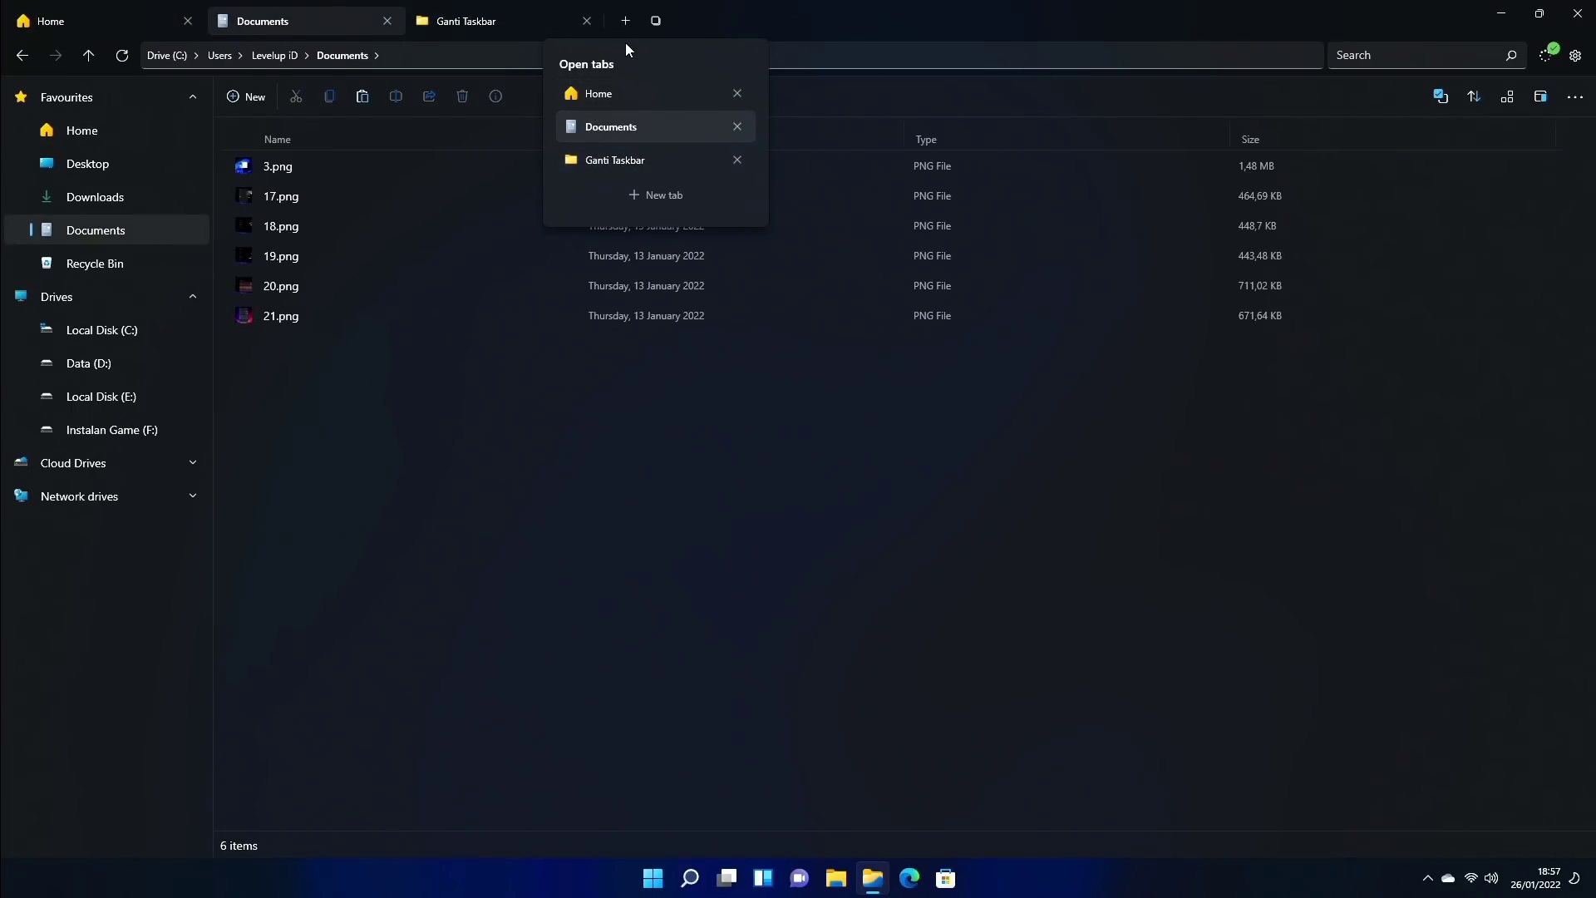
click(775, 15)
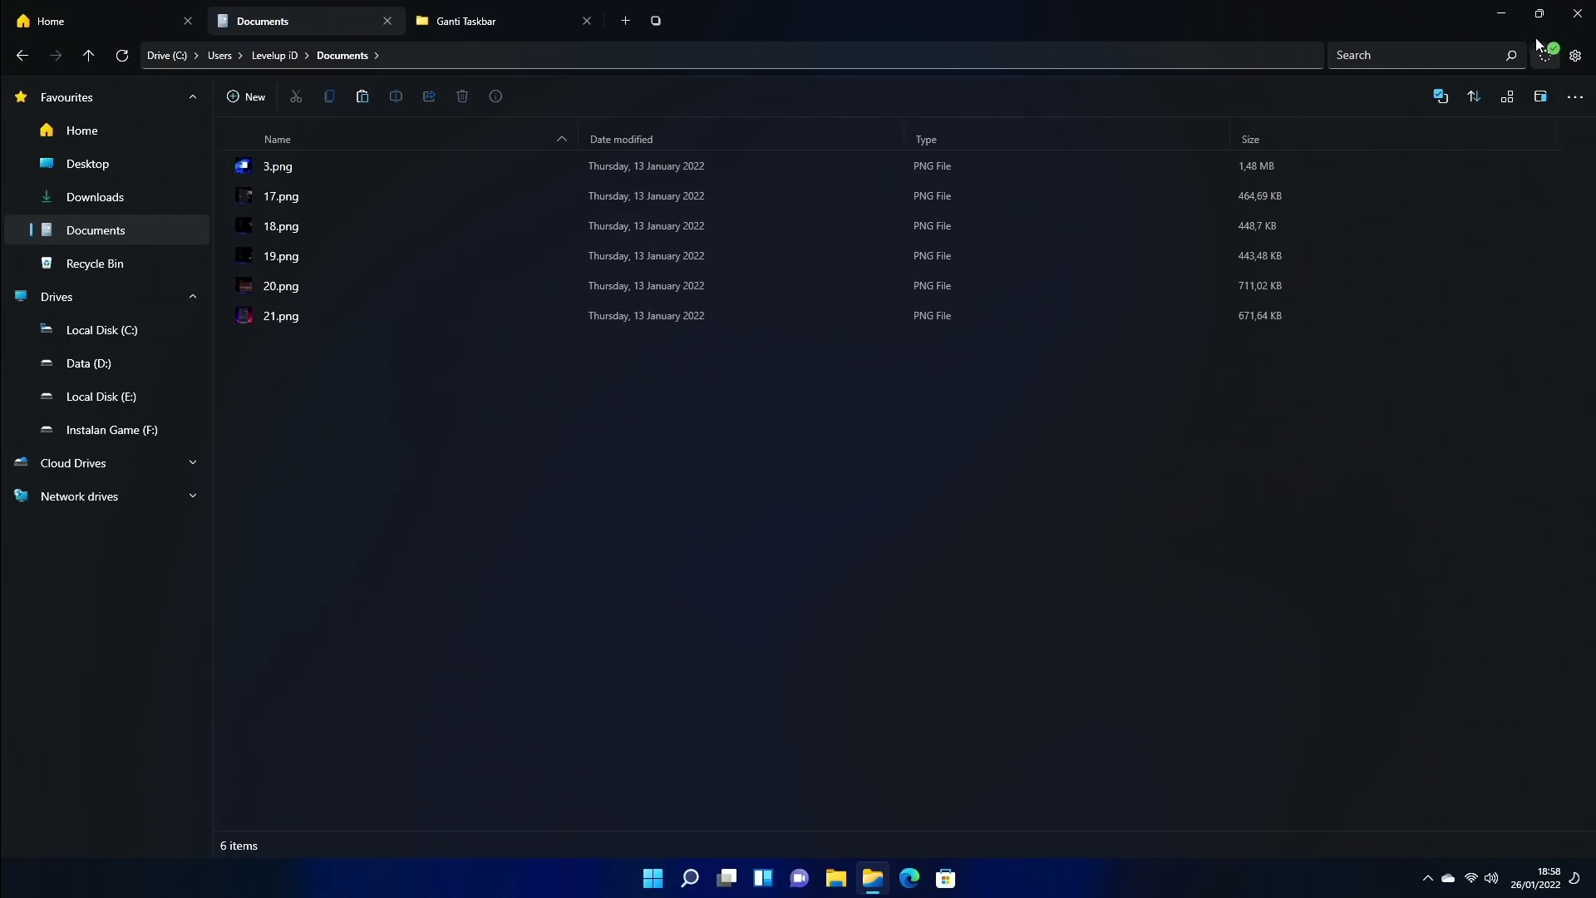
Step: Select all files in Documents, invert the selection, and clear the selection
mouse_move(1540, 22)
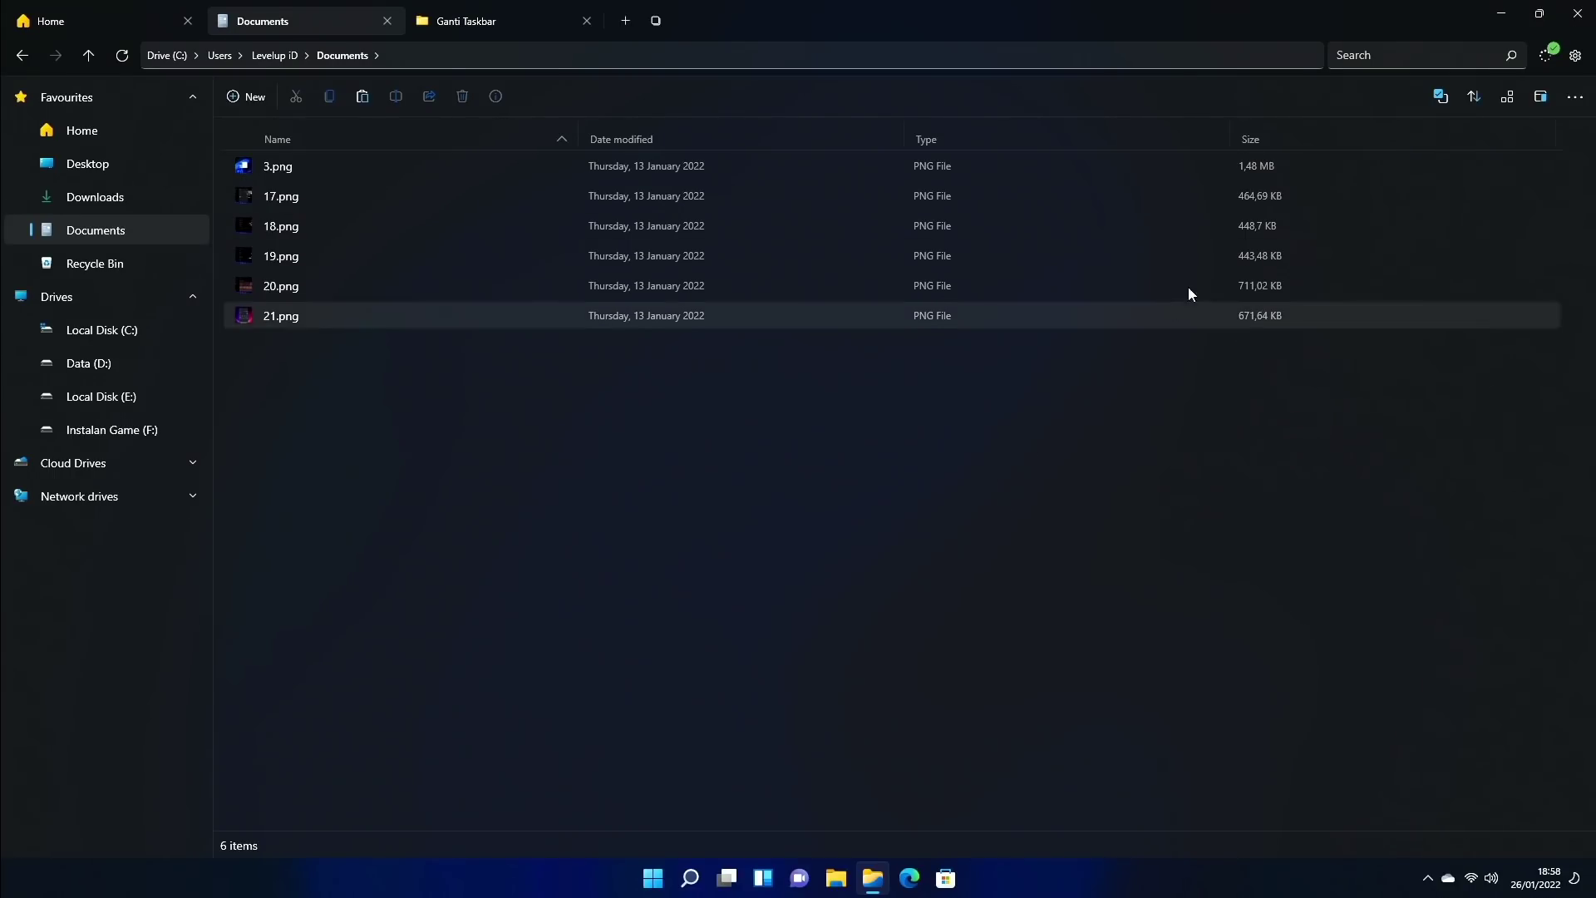
click(1440, 97)
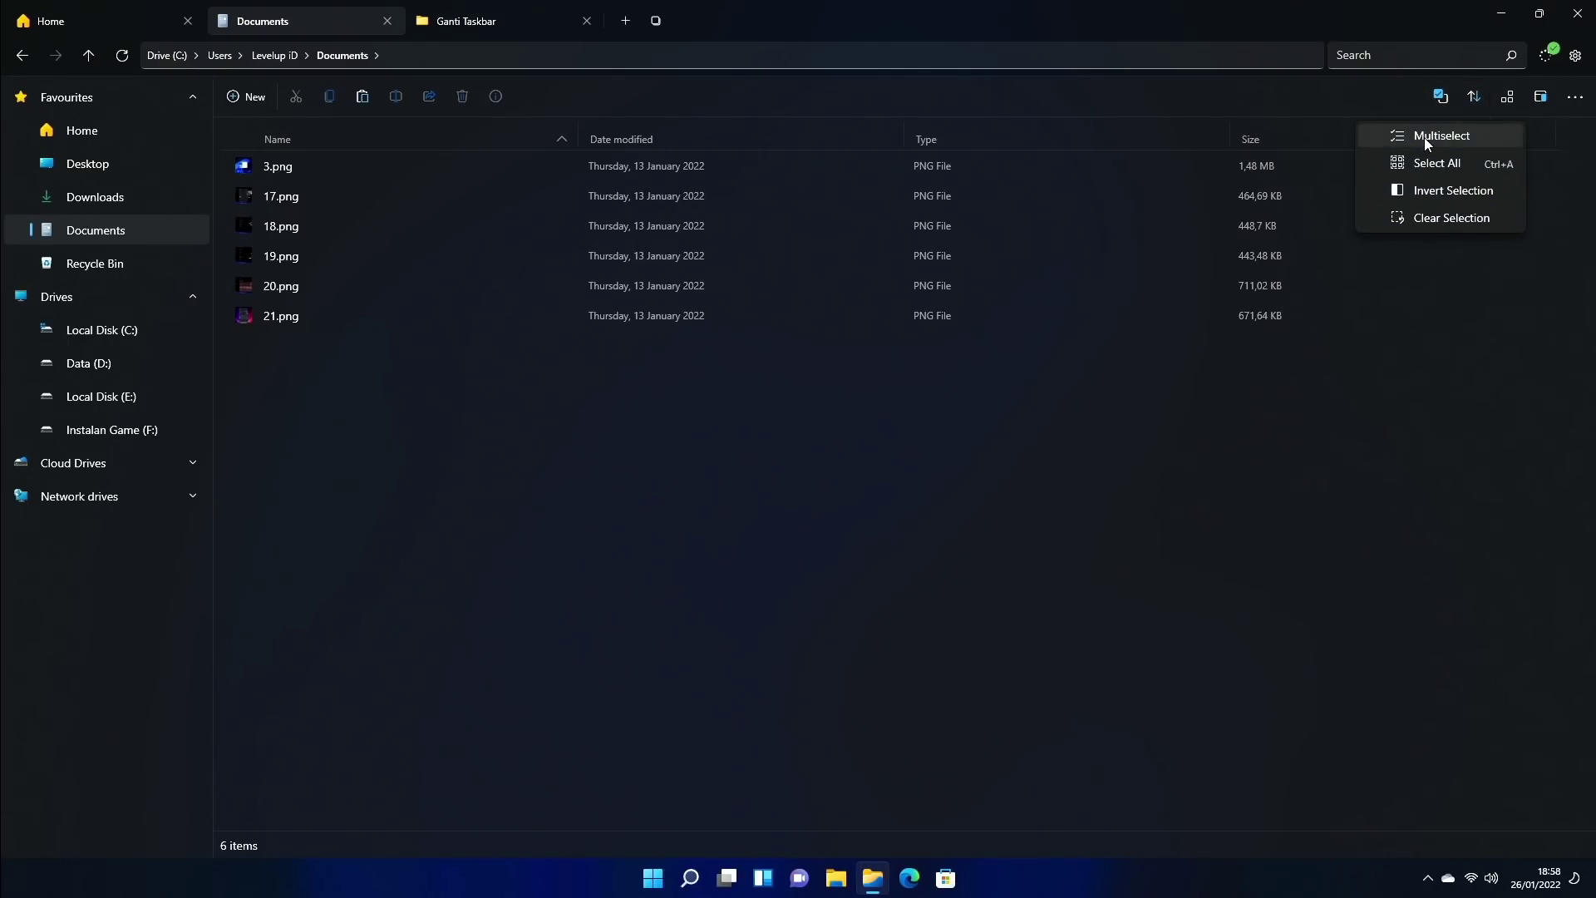
click(1413, 163)
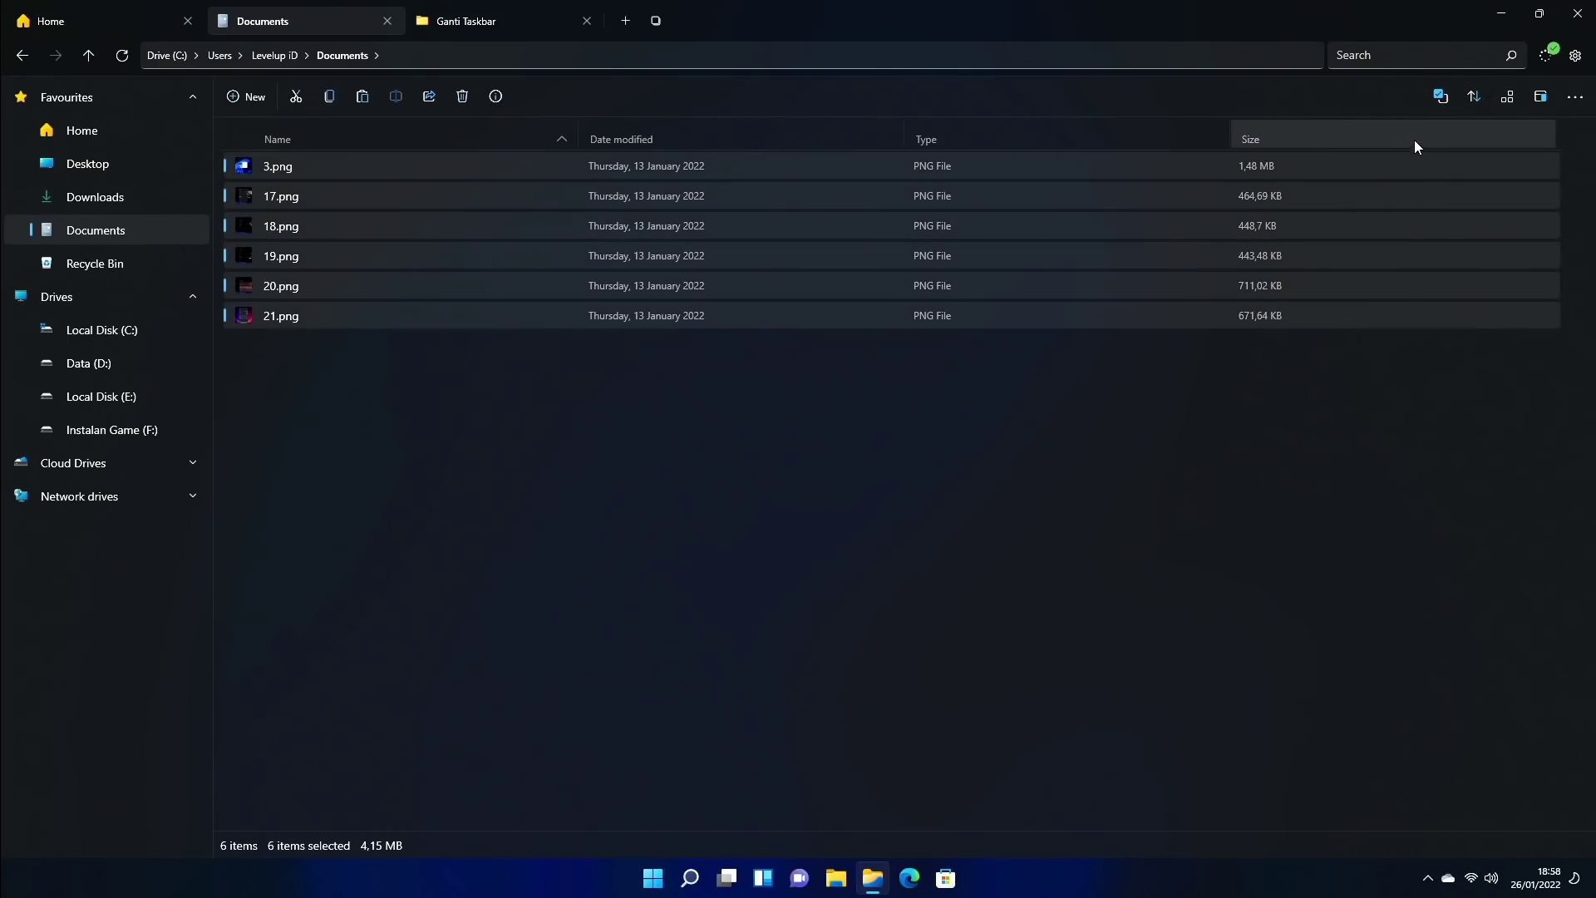
click(1438, 99)
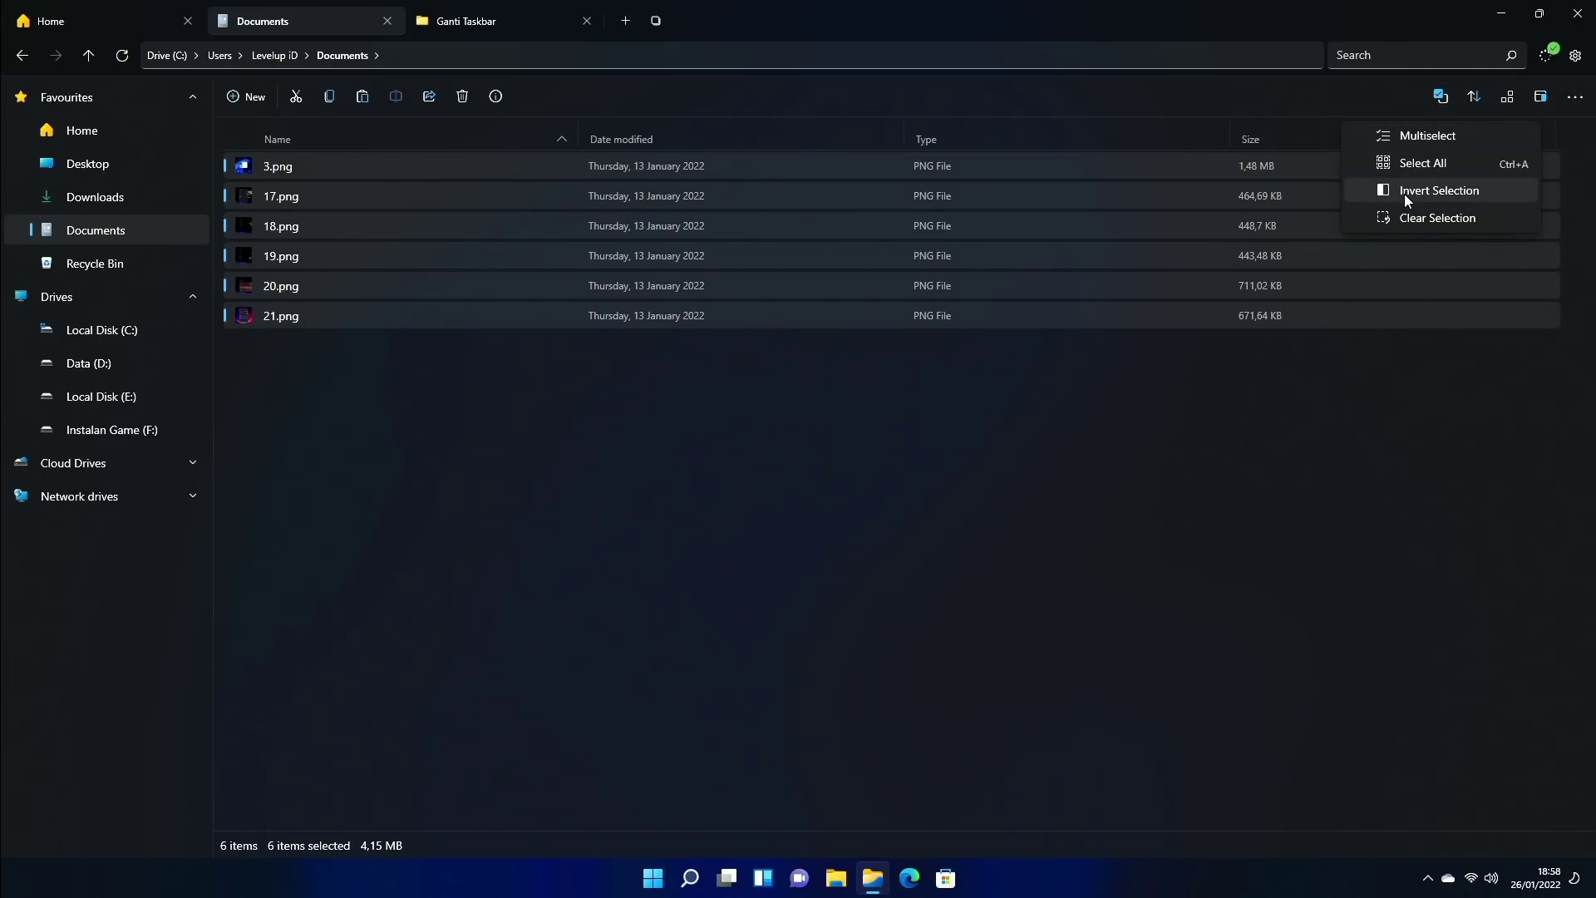
click(1404, 193)
click(1440, 97)
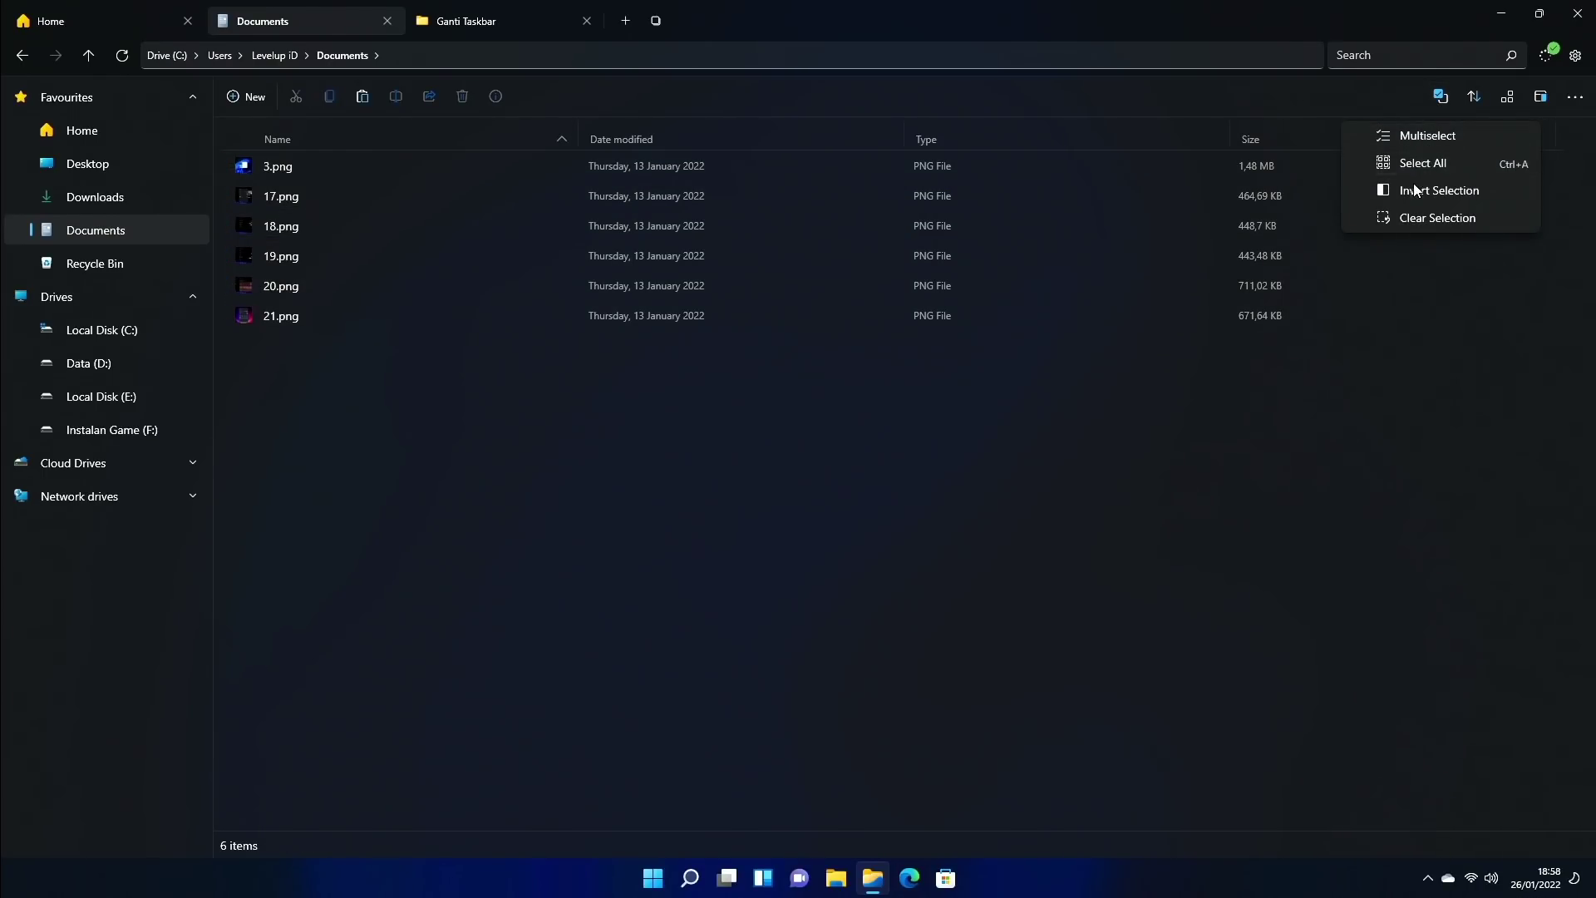
click(1404, 217)
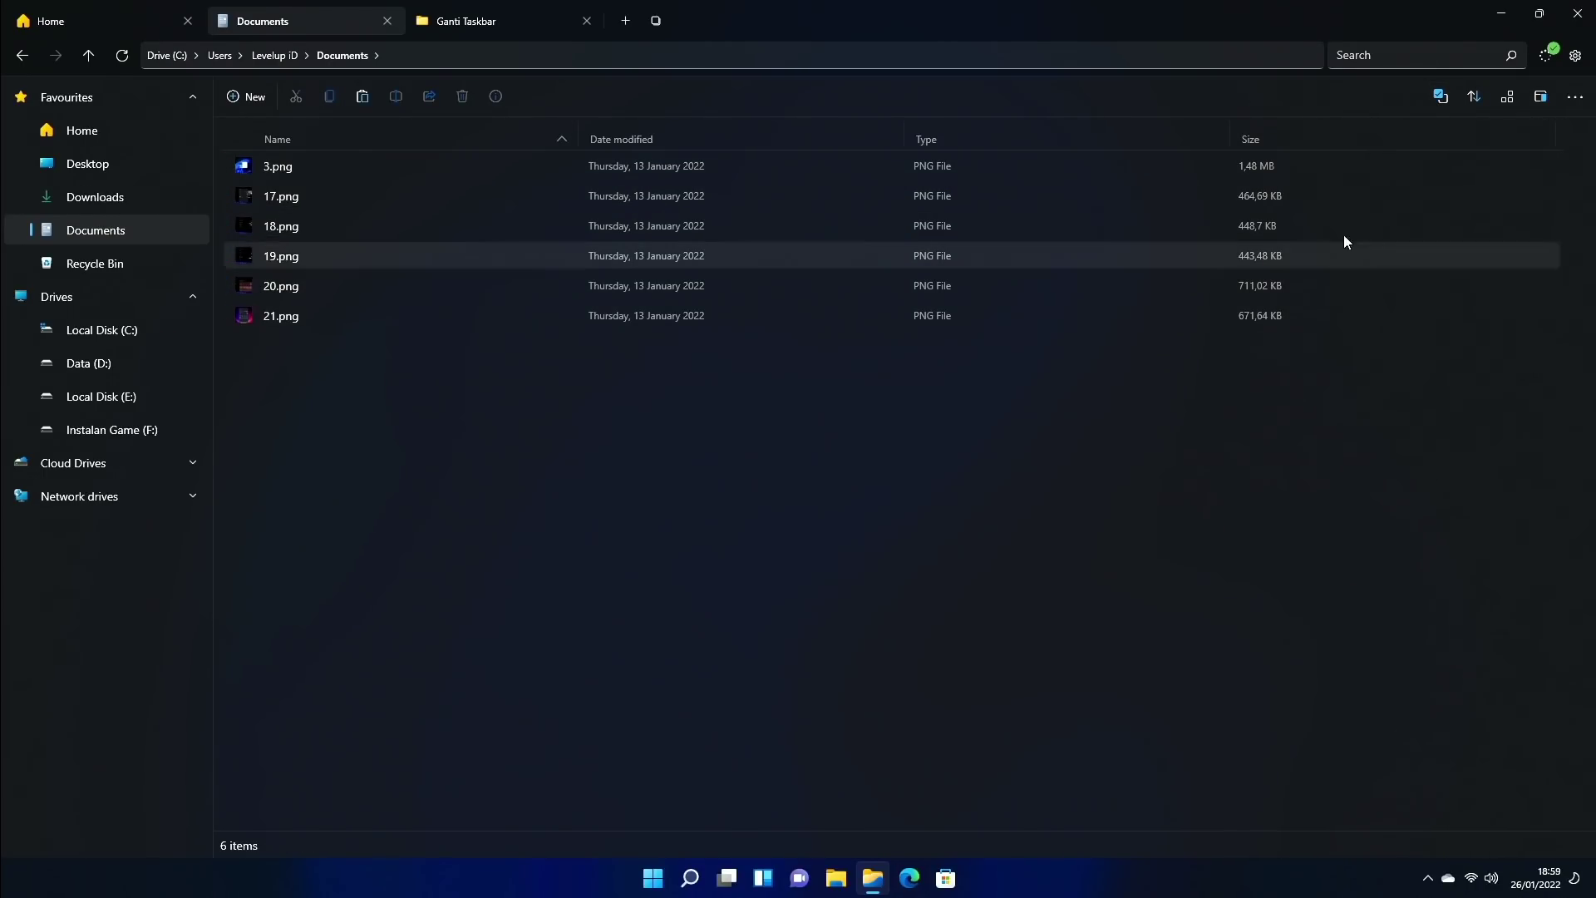
Step: View the Sort By and Group By options for the Documents folder without changing them
click(1474, 101)
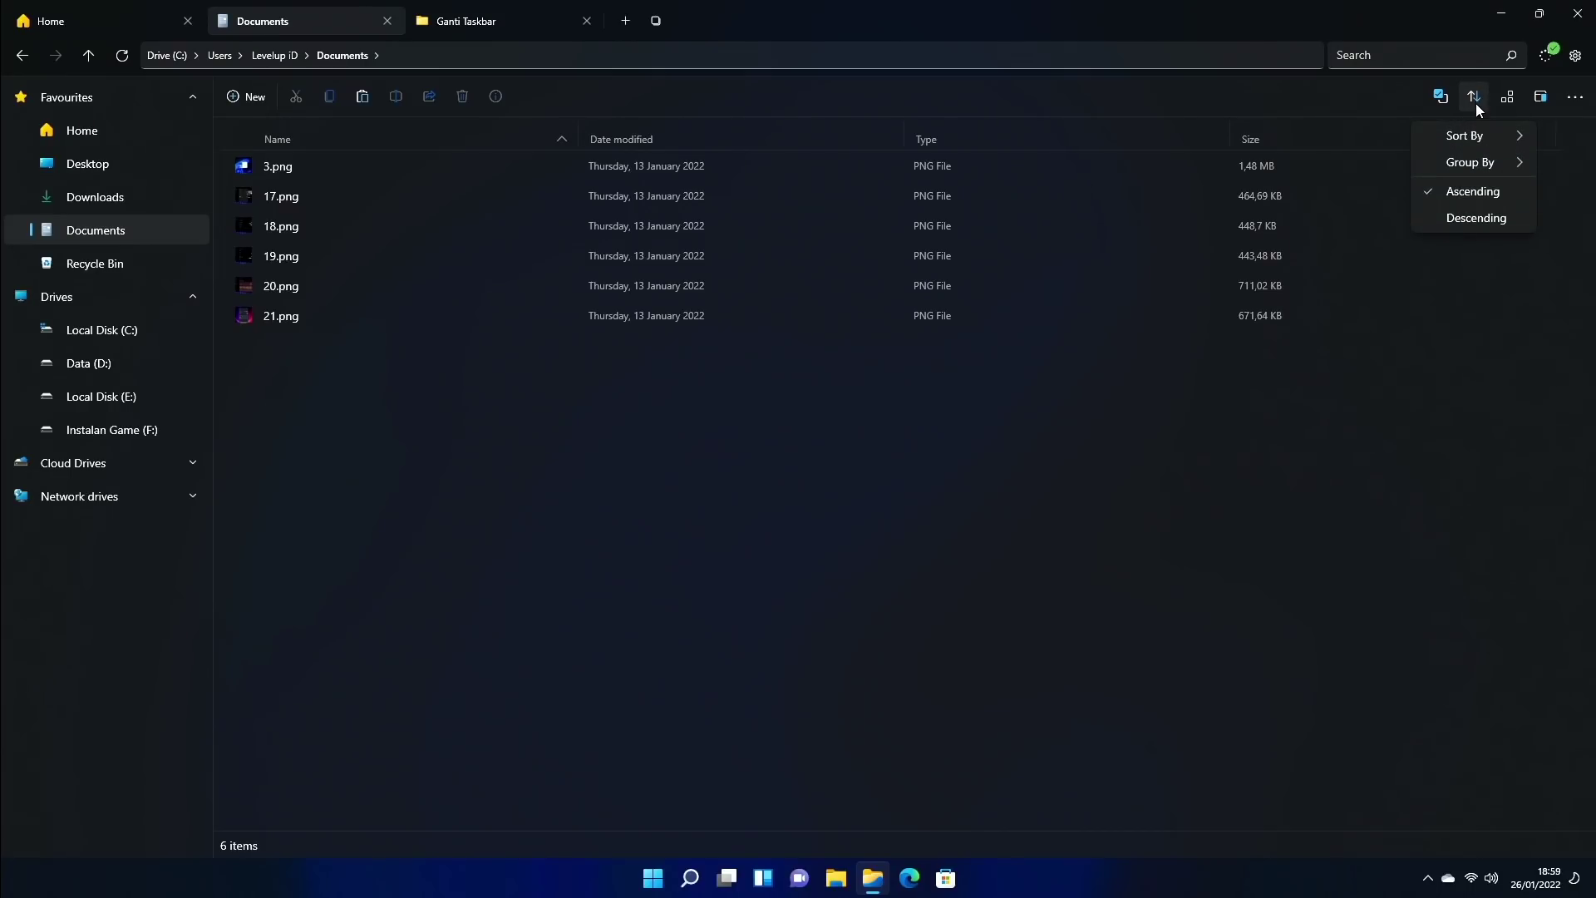
mouse_move(1468, 138)
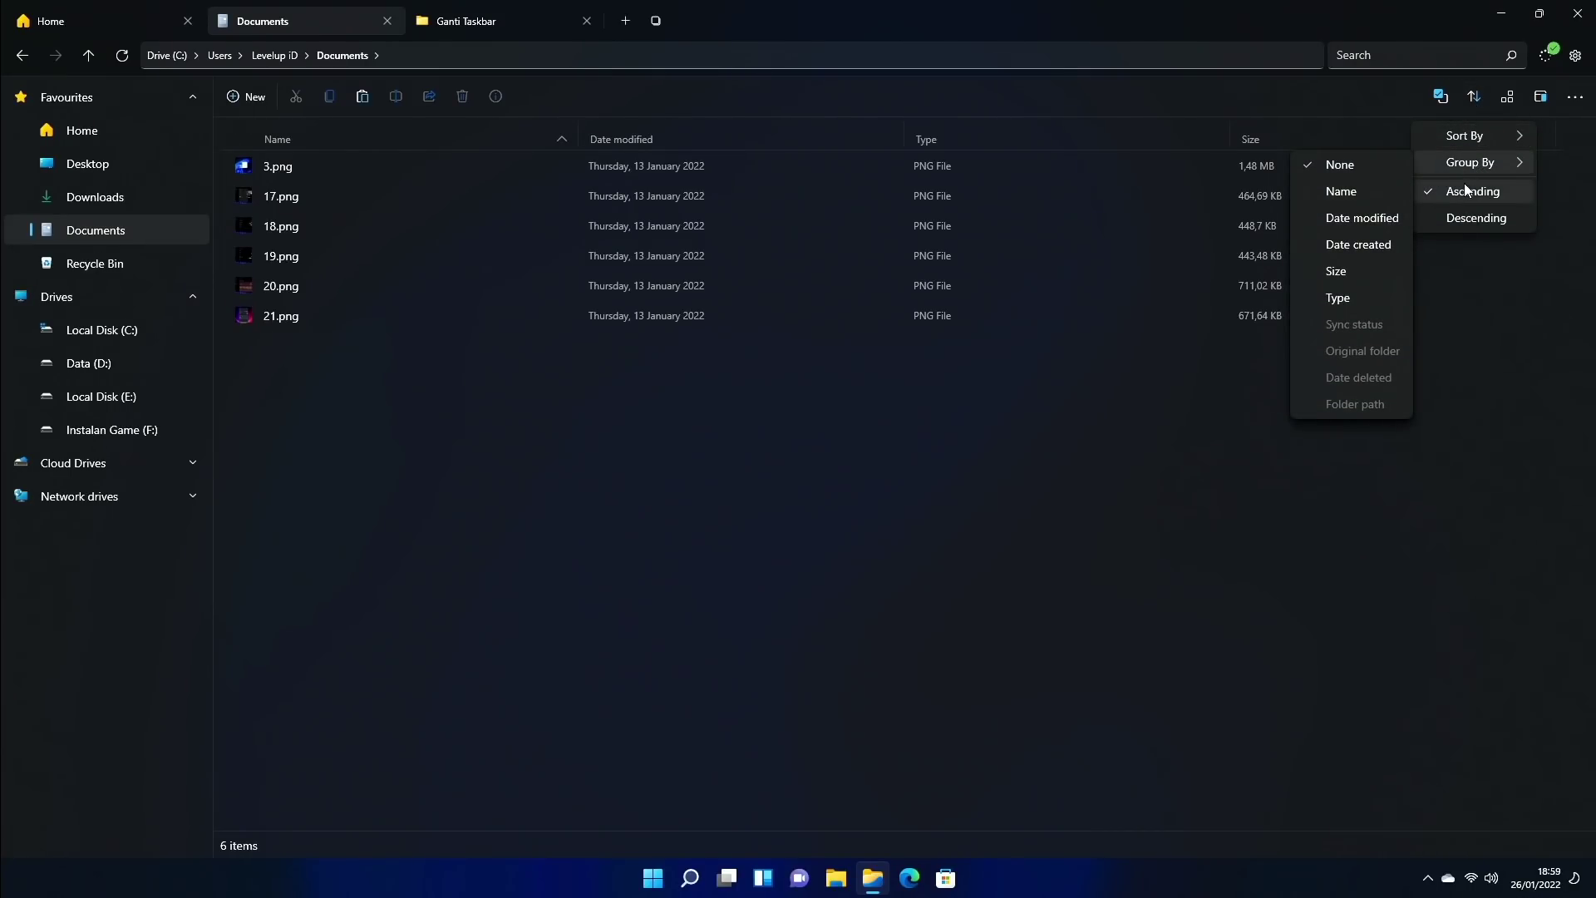
click(1506, 97)
Step: Change the Documents folder layout through Tiles, Small Icons and Medium Icons, ending with Large Icons
click(1506, 97)
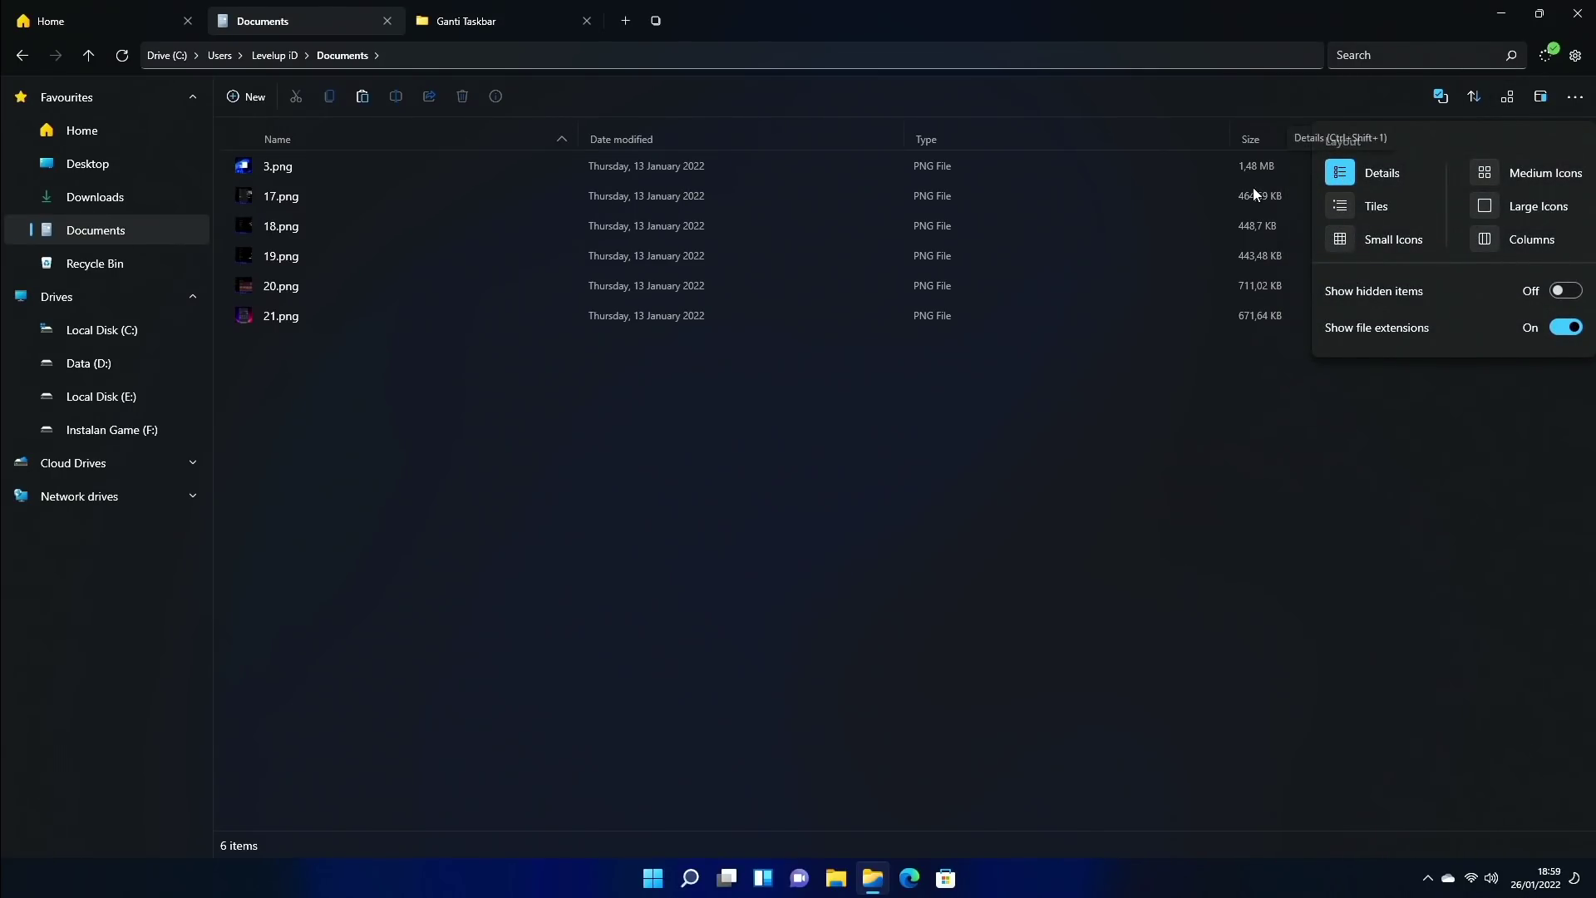
click(1346, 208)
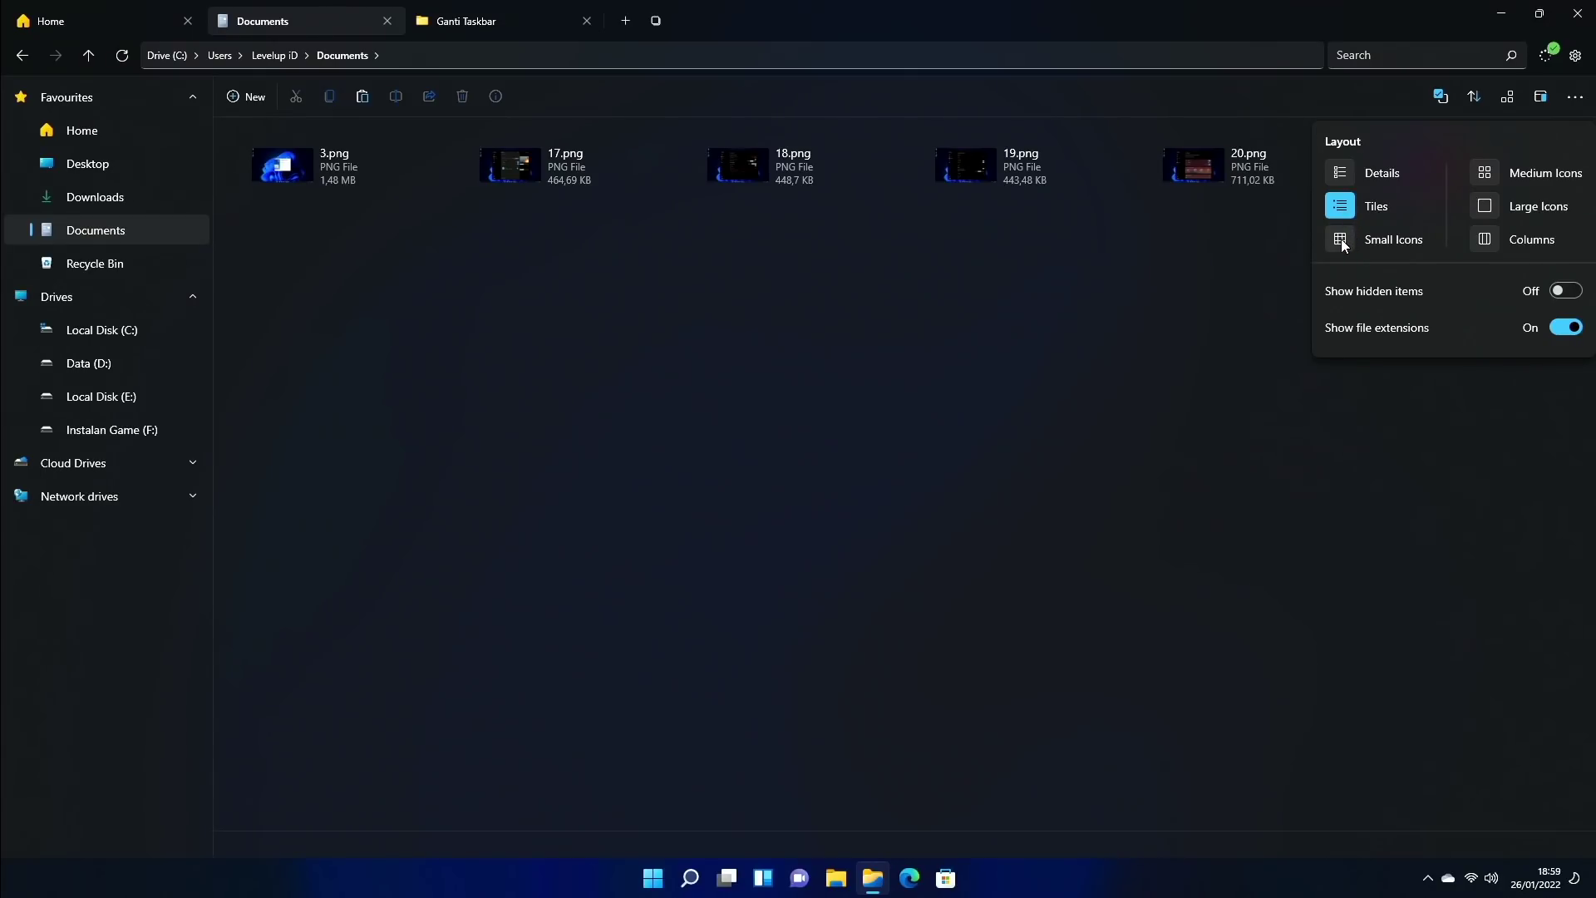
click(1342, 242)
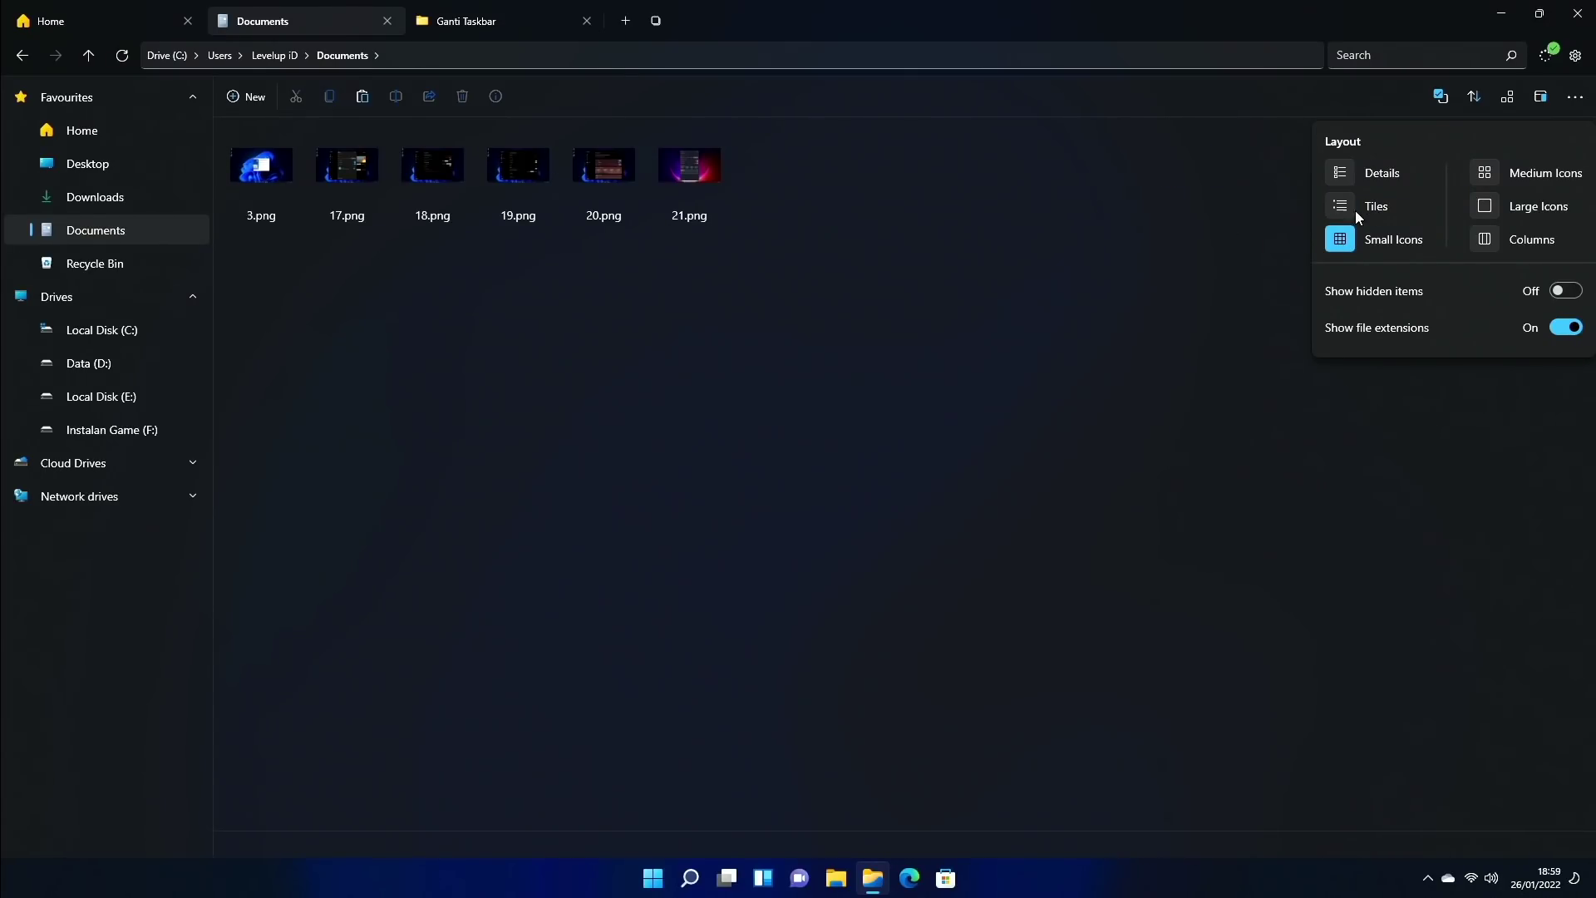
click(1484, 175)
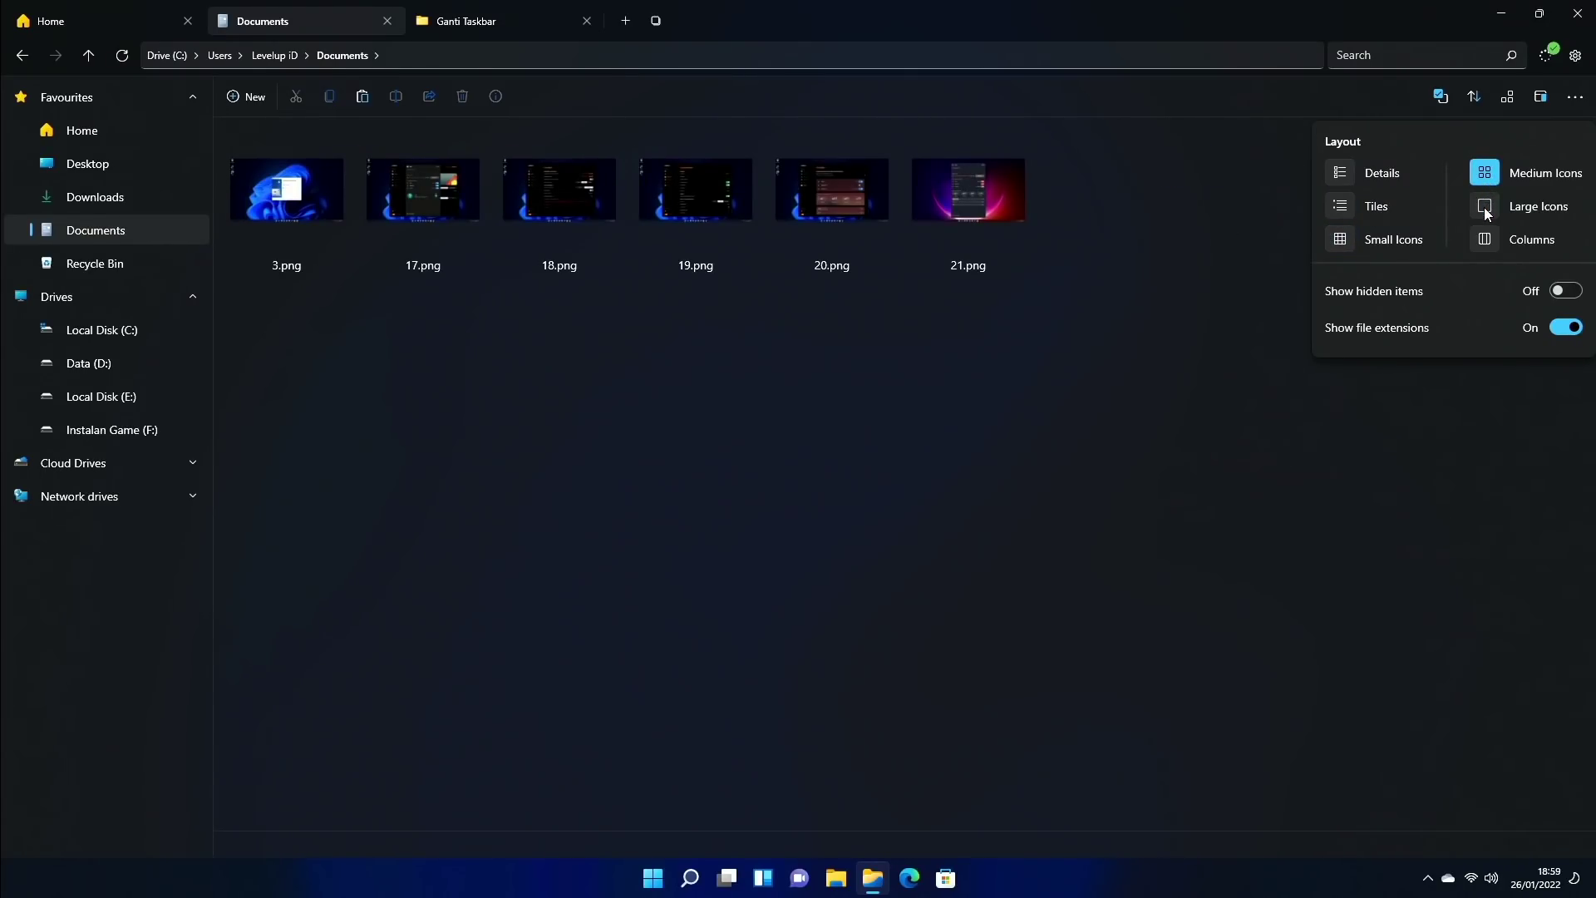
click(1485, 208)
click(1485, 243)
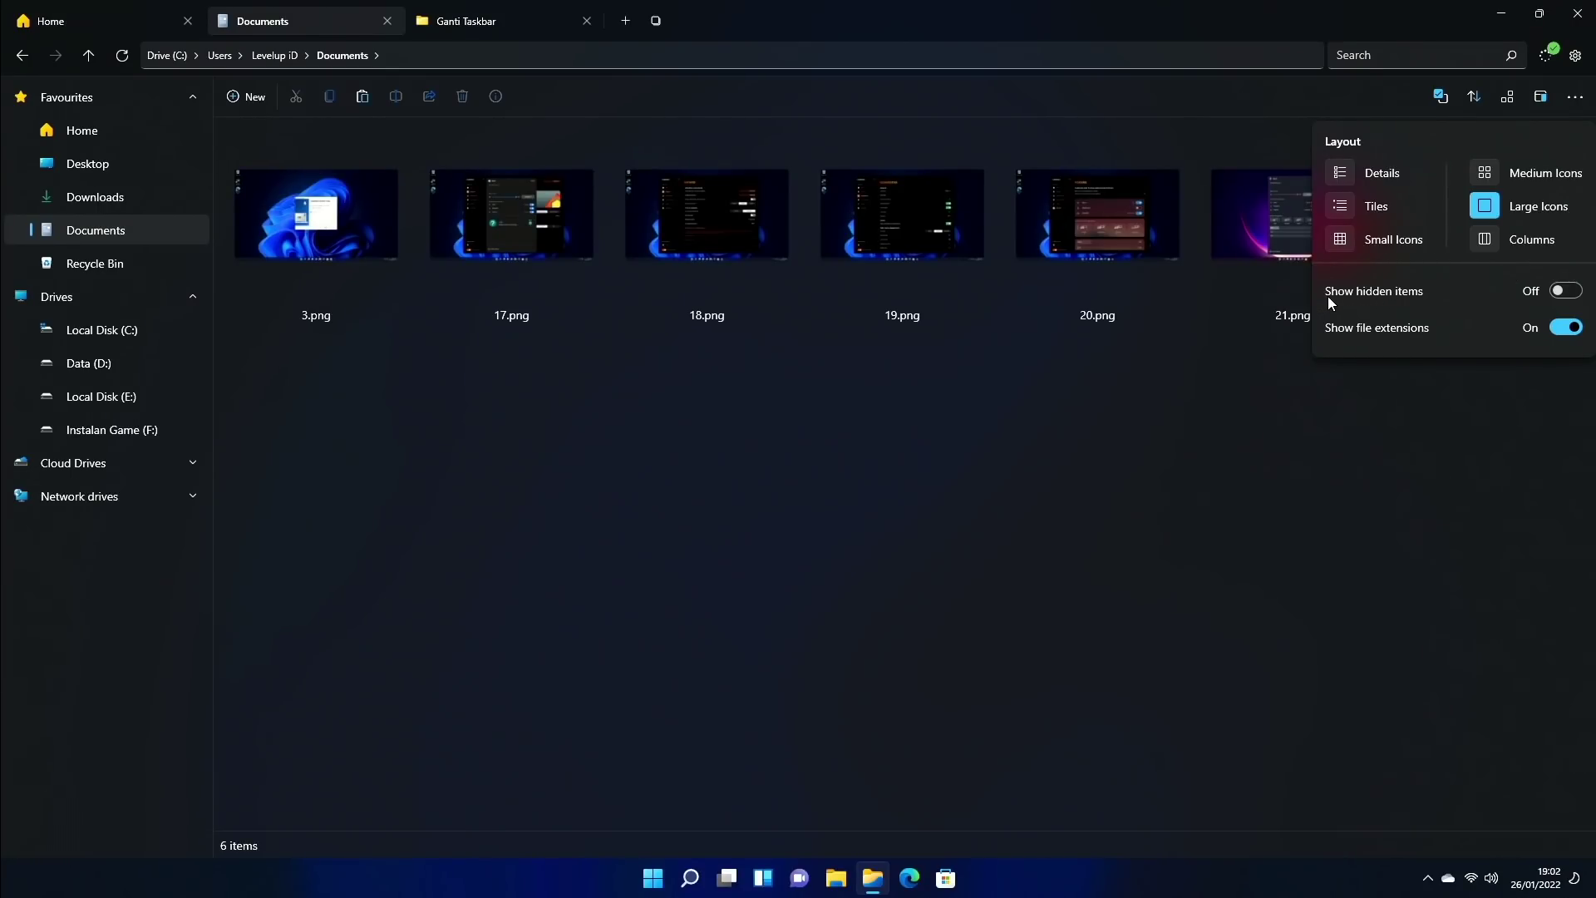
Step: Try the hidden items setting, then hide file extensions in Documents and show them again
click(1566, 291)
click(1564, 328)
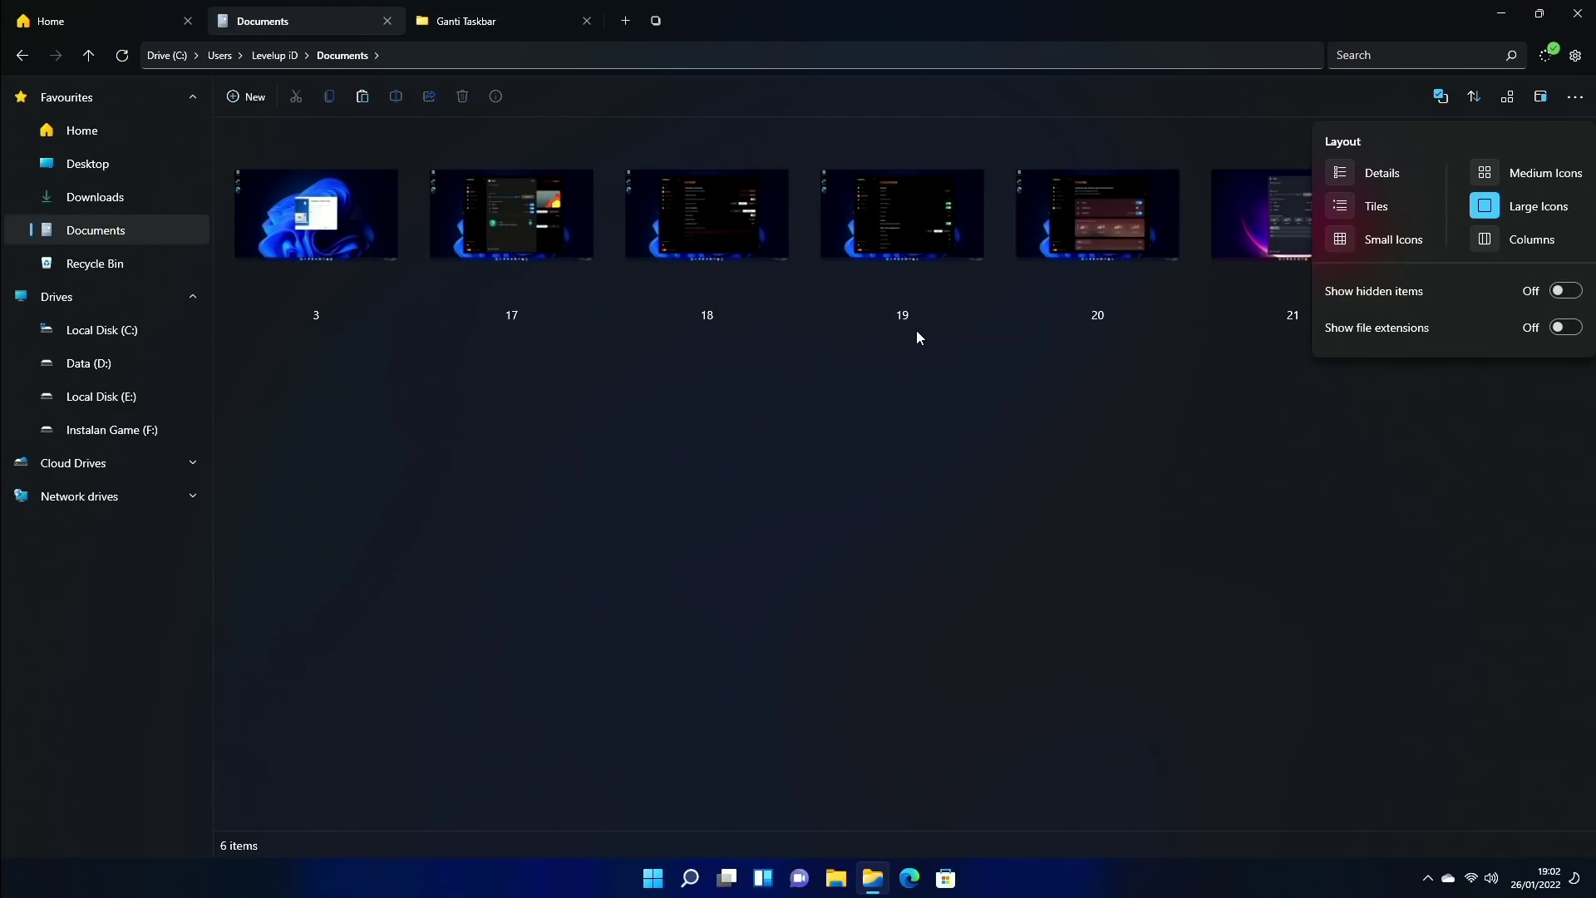
click(1513, 332)
click(1452, 141)
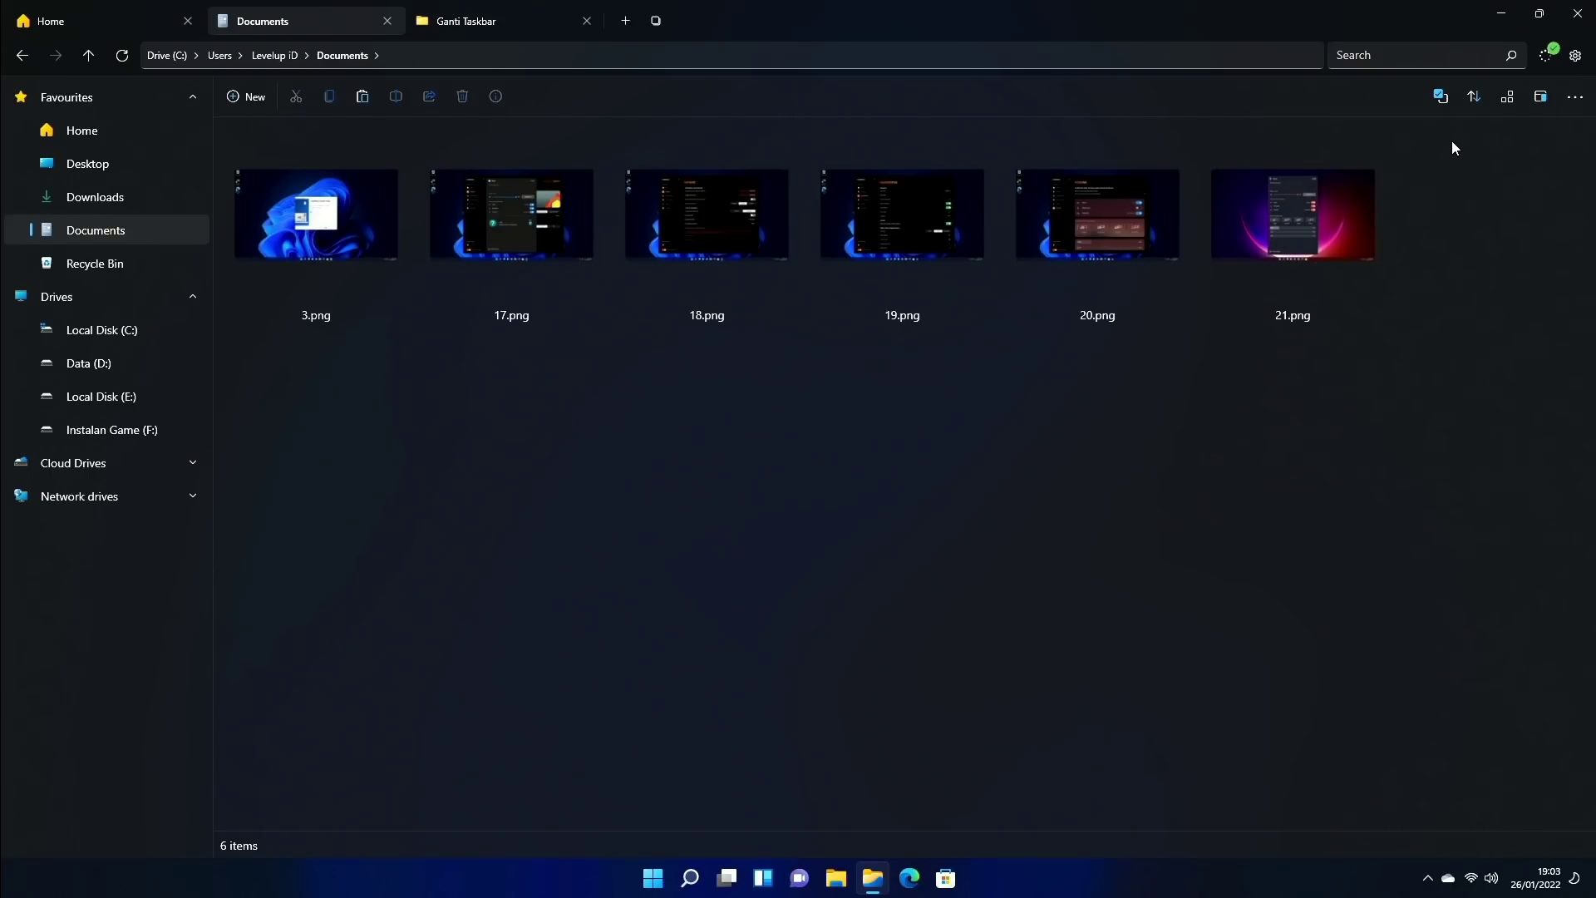
Step: Turn on the preview pane and select 21.png to show its preview and details
click(1539, 98)
click(1300, 199)
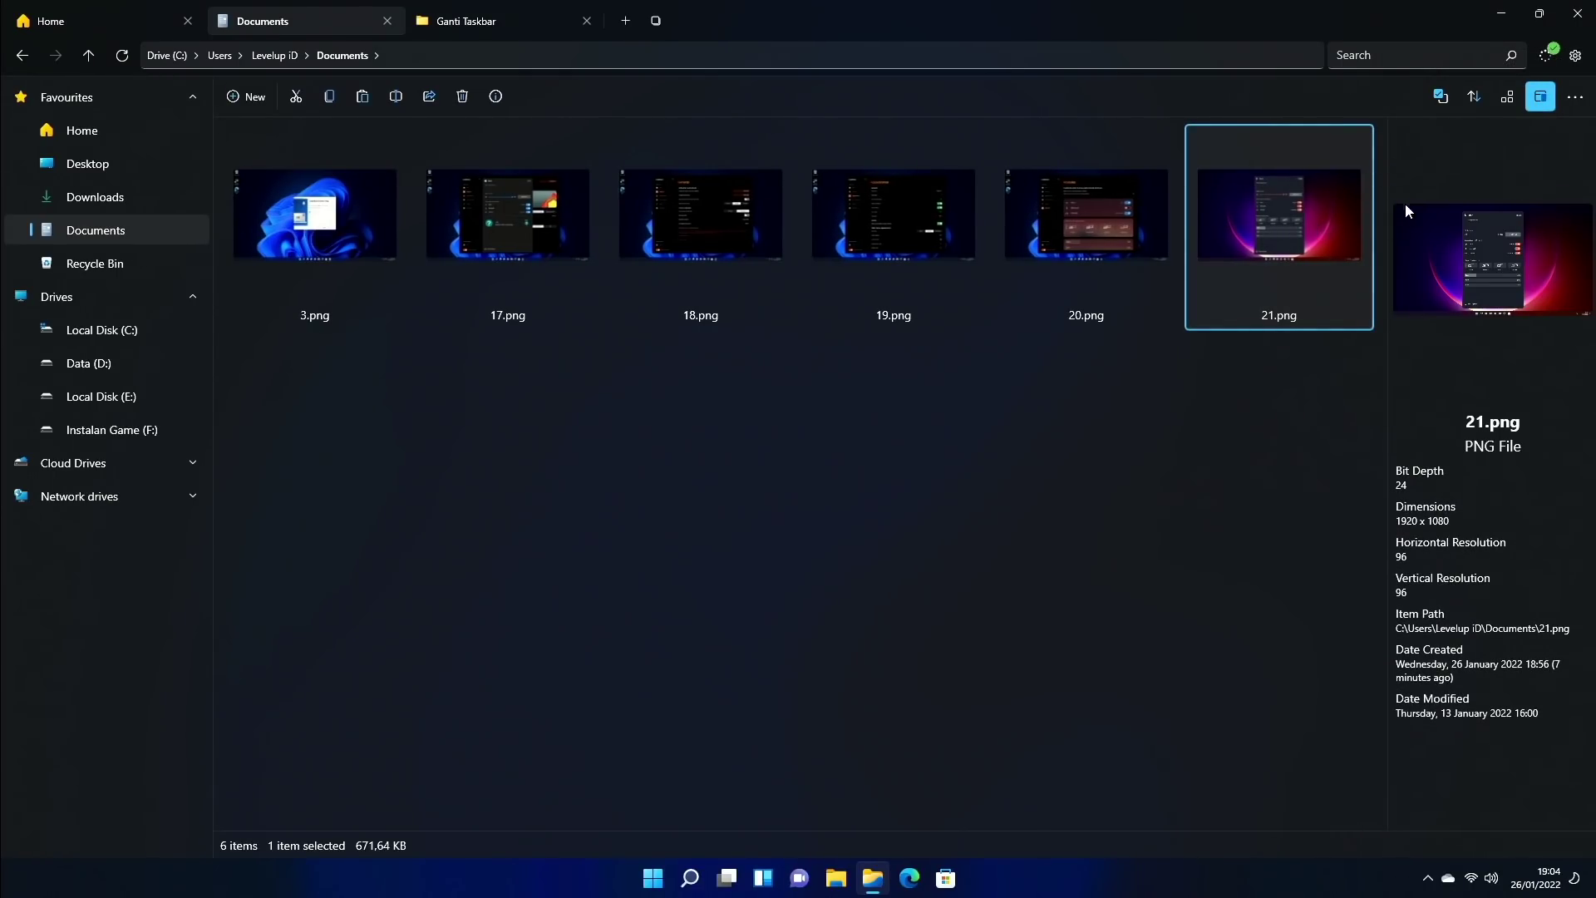
Step: Narrow the preview pane, then turn it off
drag(1387, 168, 1435, 187)
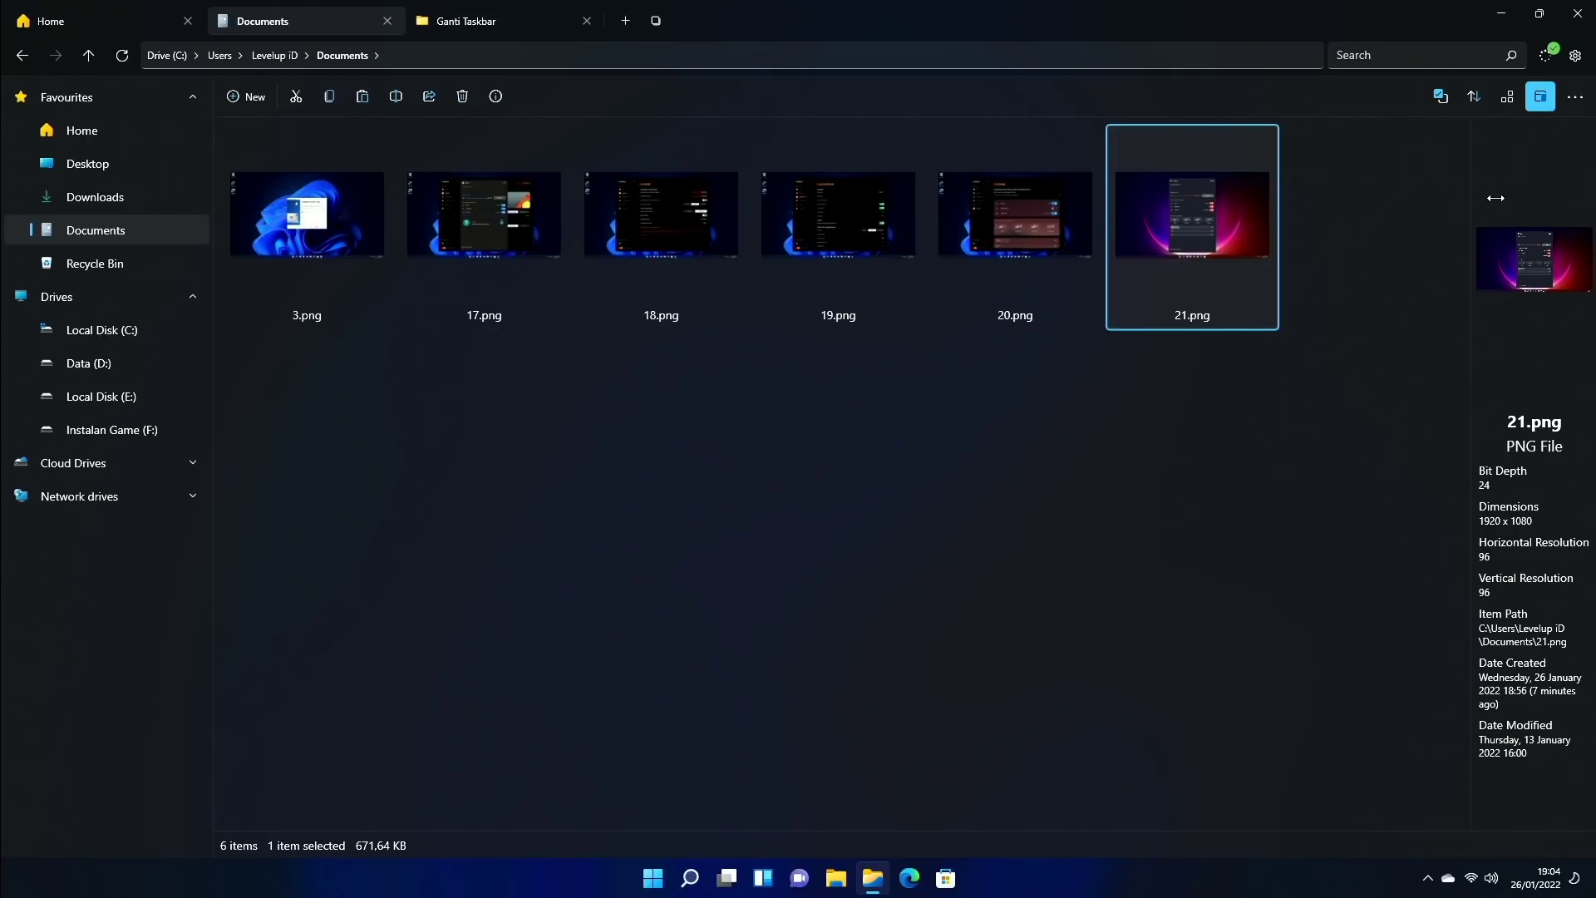
click(1541, 97)
Step: Open the Documents folder in Windows Terminal
click(1566, 98)
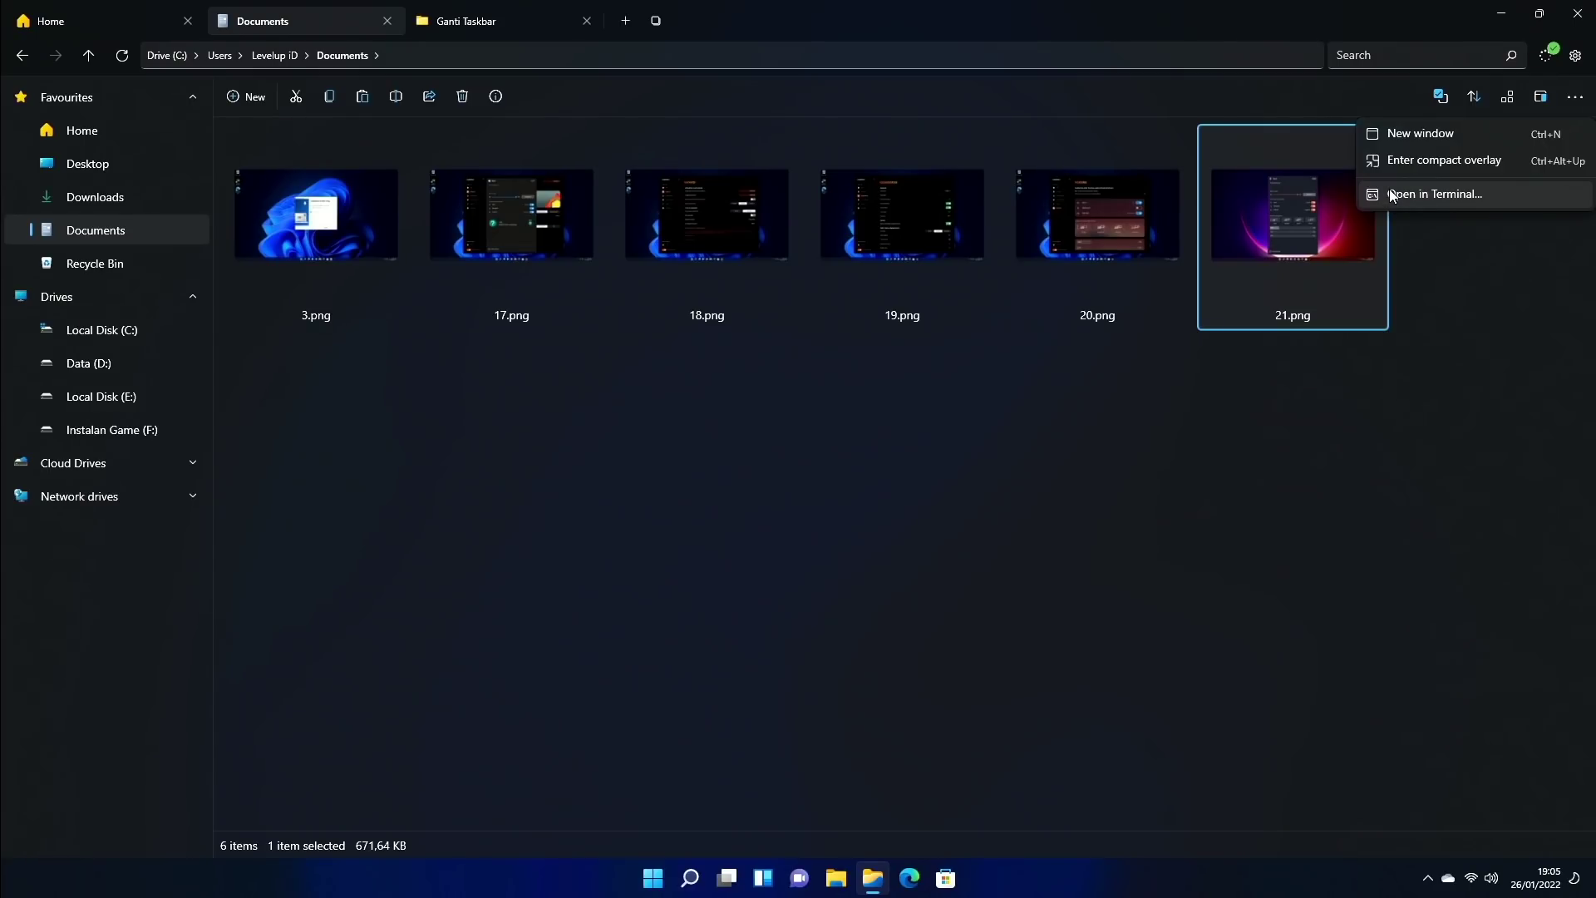
click(1434, 194)
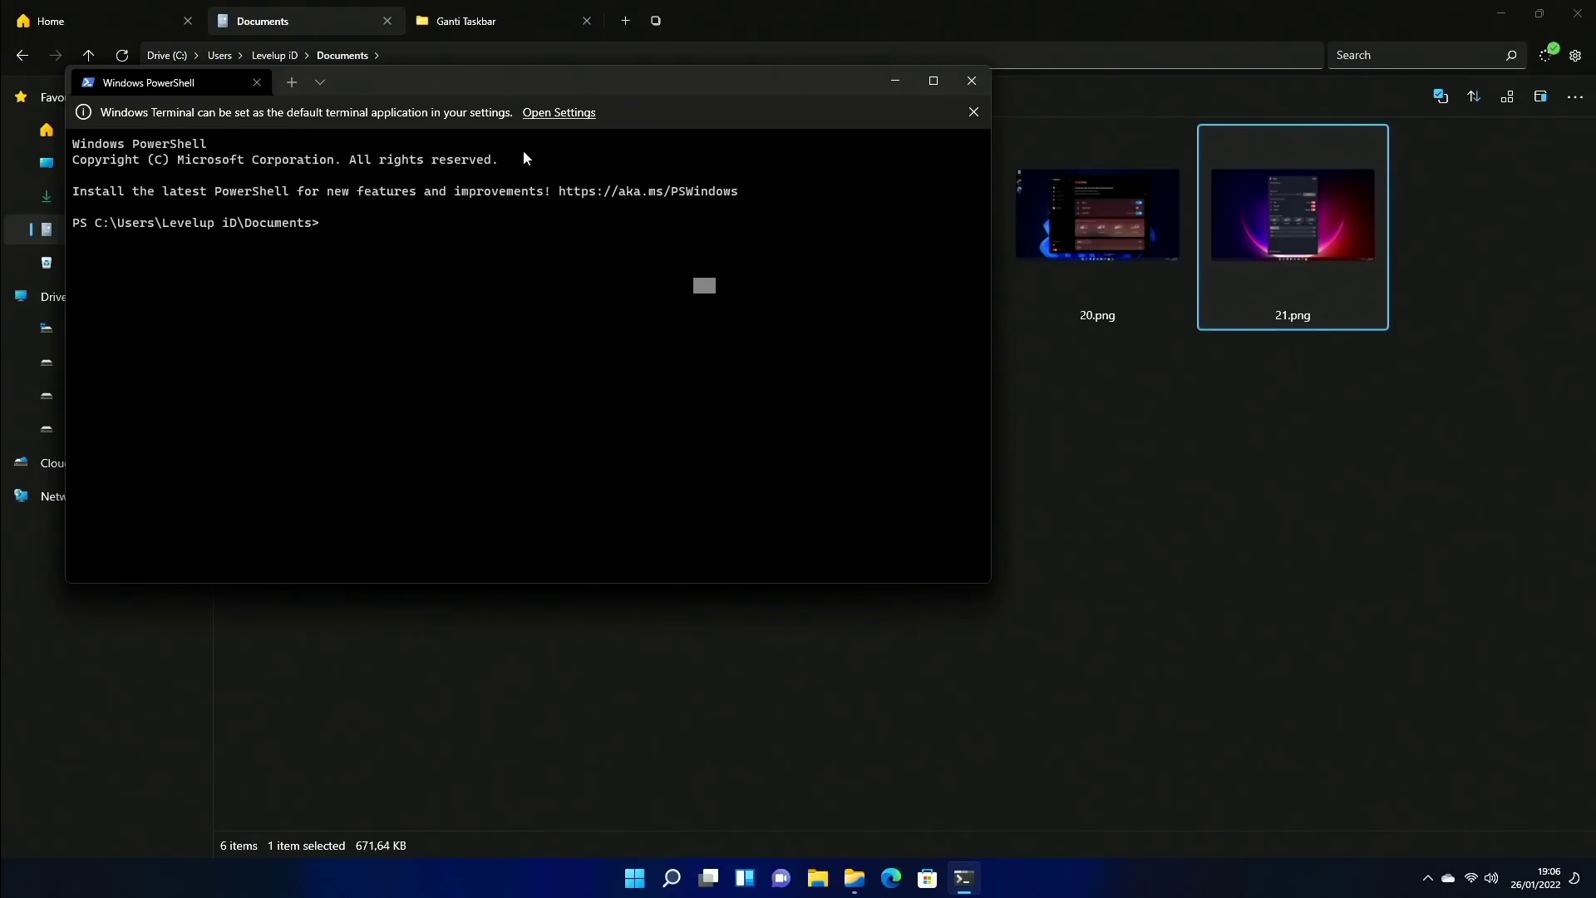
click(558, 114)
click(414, 179)
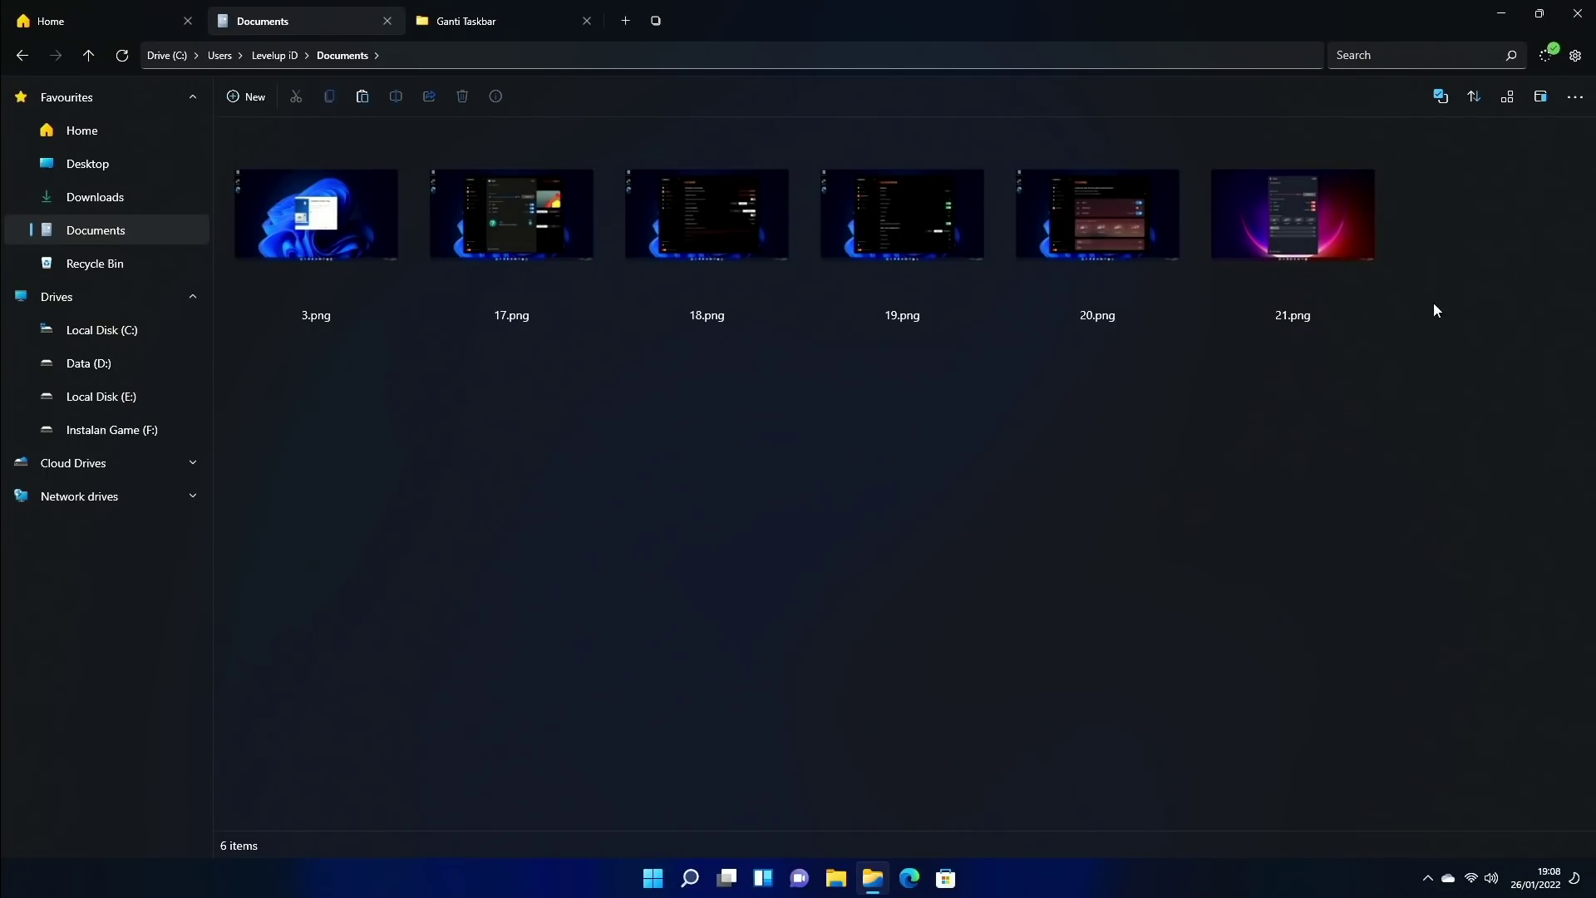
Step: Review the list of copy and recycle operations in Ongoing Tasks
click(1547, 57)
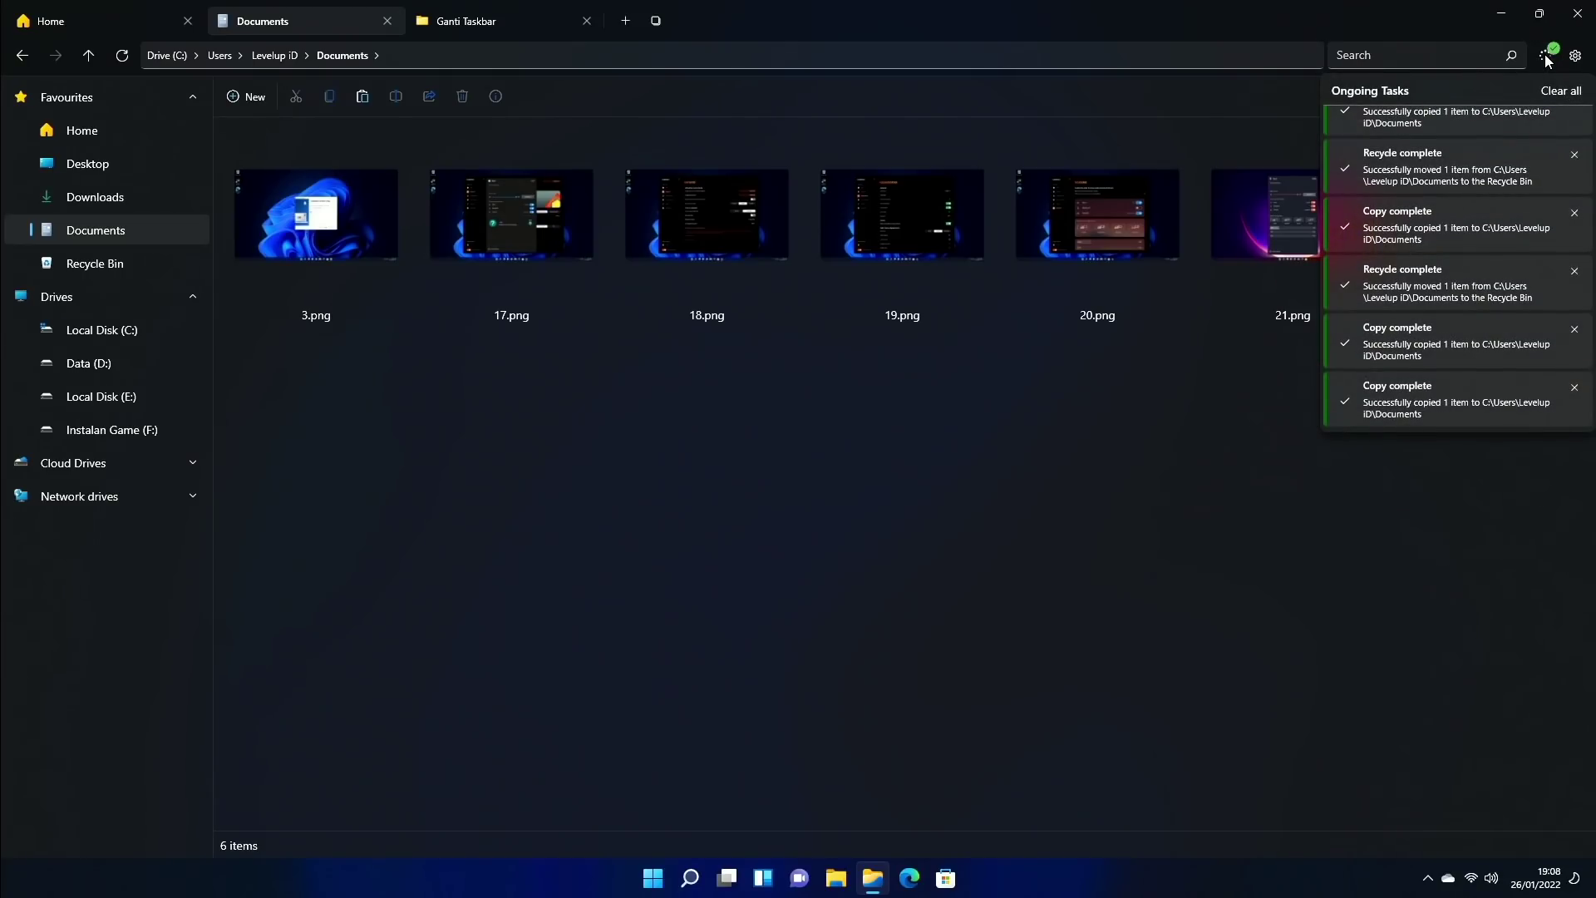
scroll(1433, 227, up, 1)
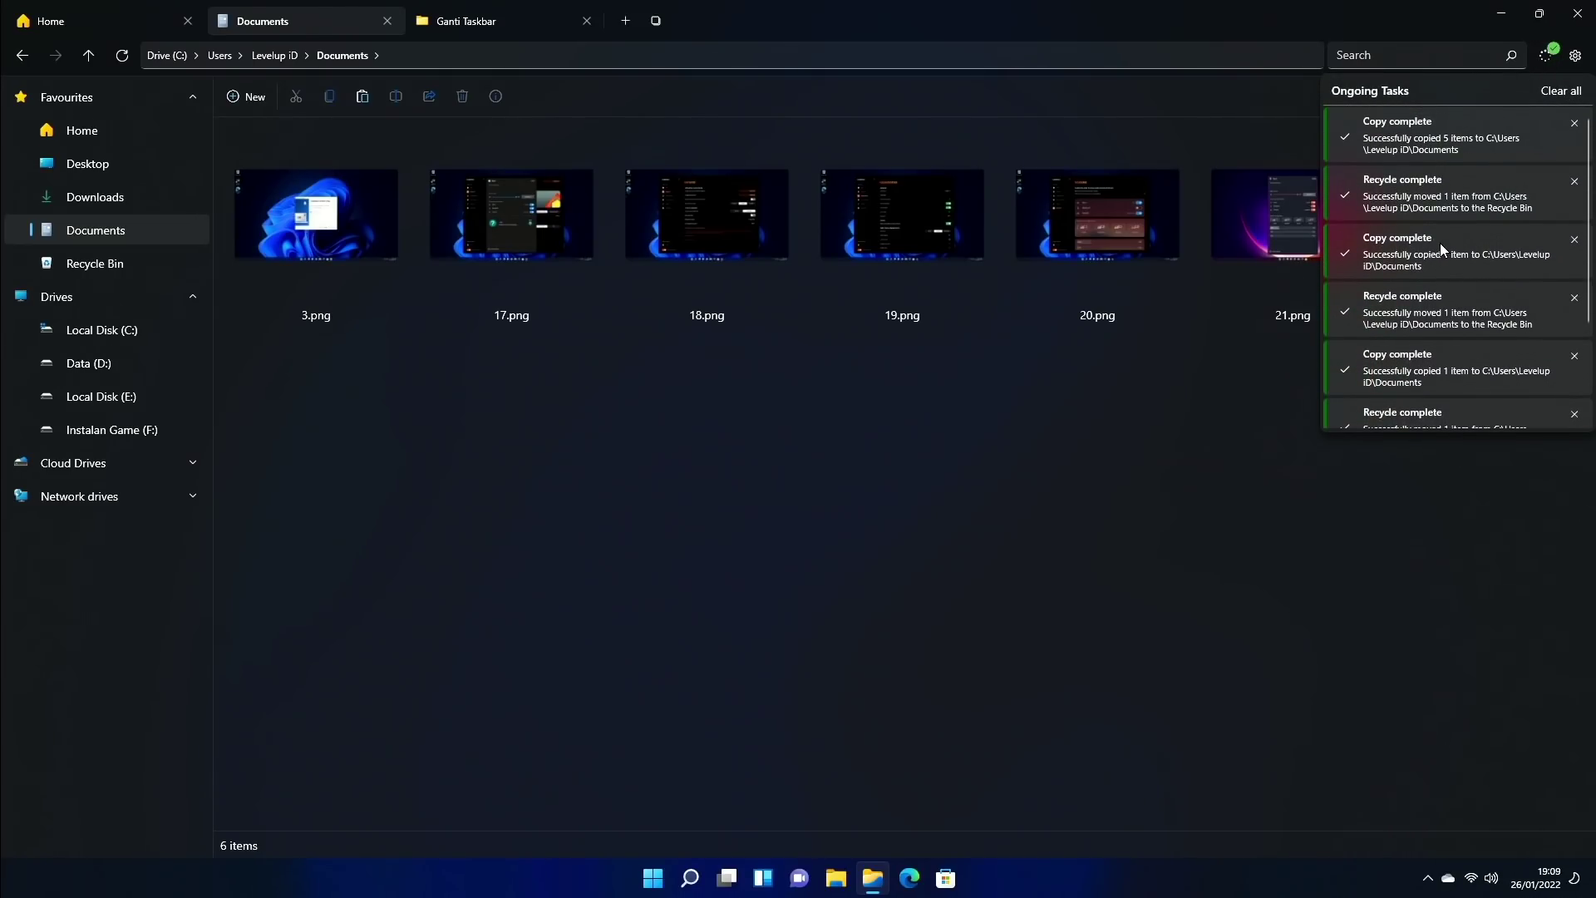
scroll(1385, 153, down, 2)
scroll(1385, 157, up, 2)
scroll(1426, 249, down, 2)
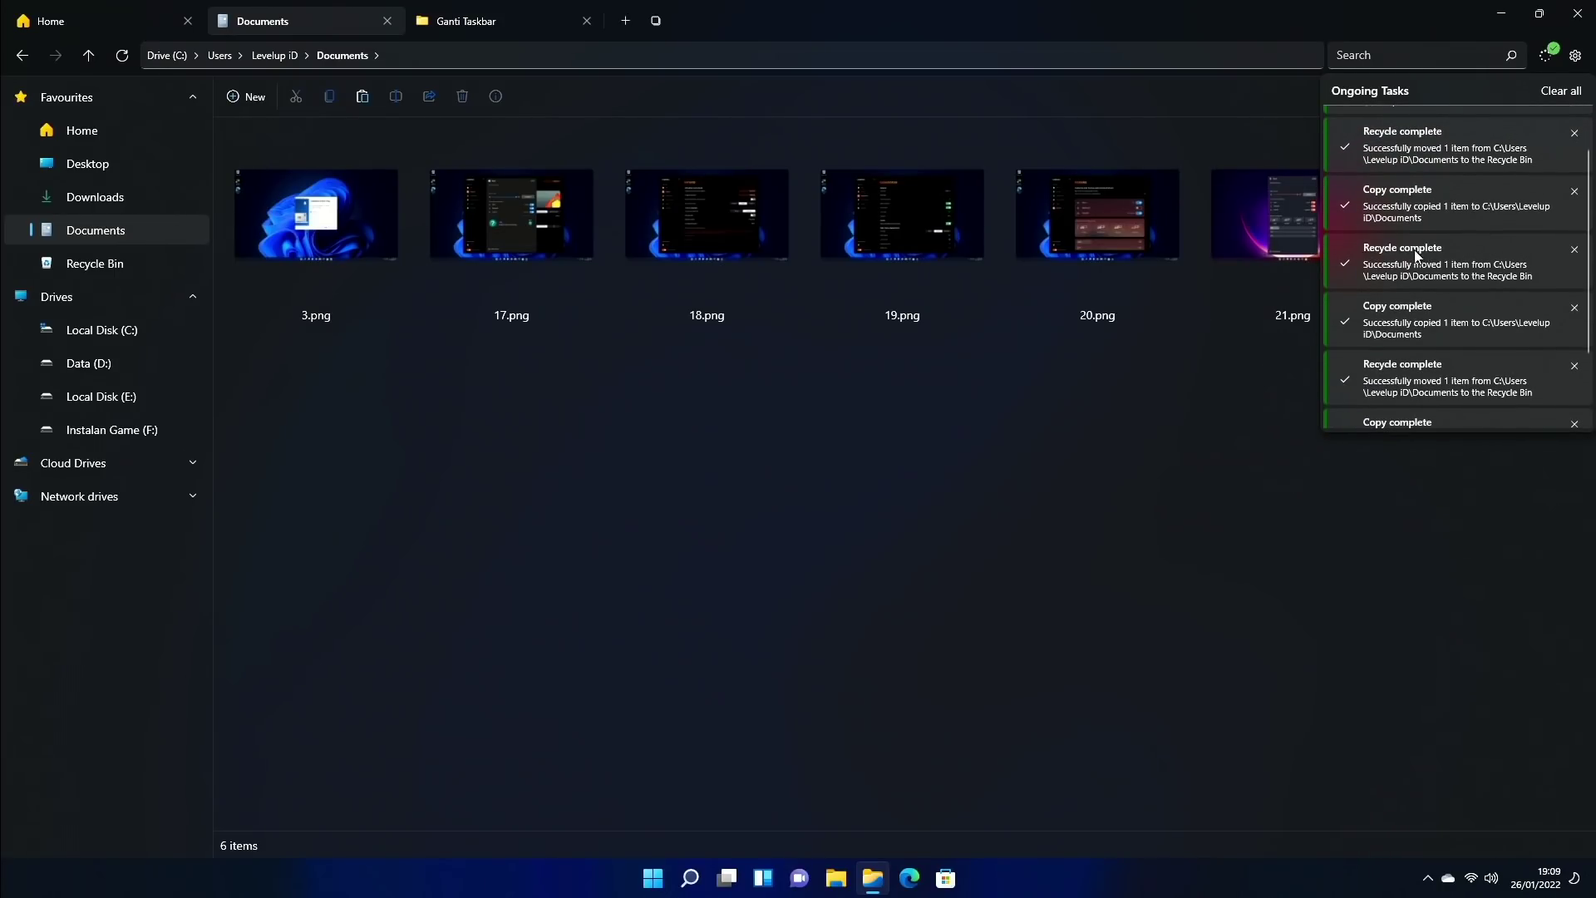
scroll(1400, 258, down, 2)
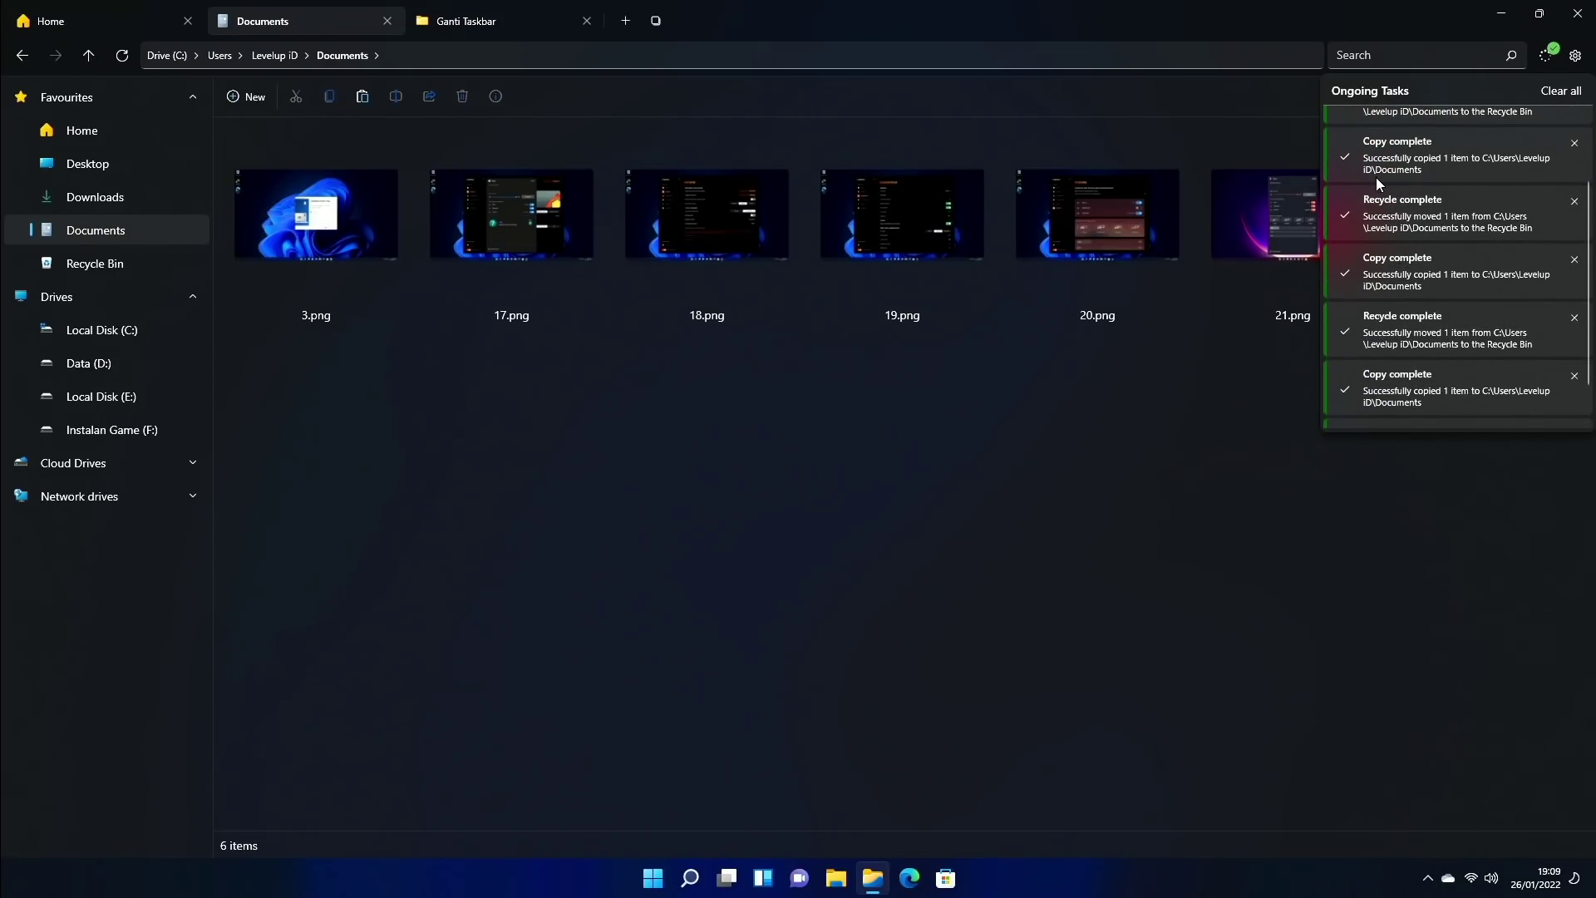
scroll(1376, 183, down, 2)
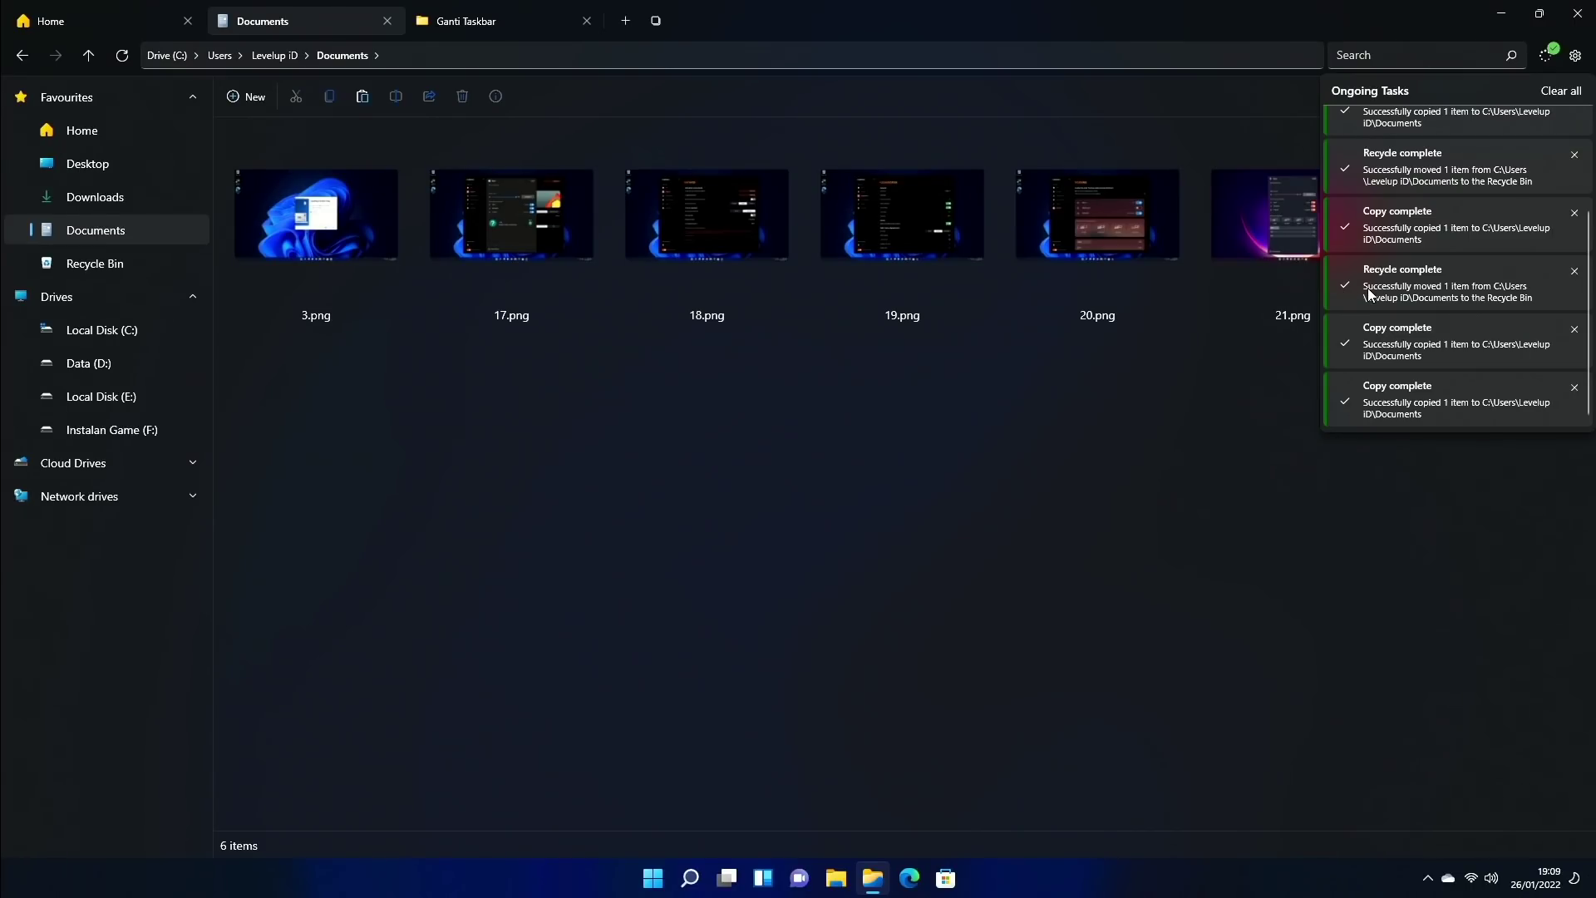
scroll(1421, 233, up, 6)
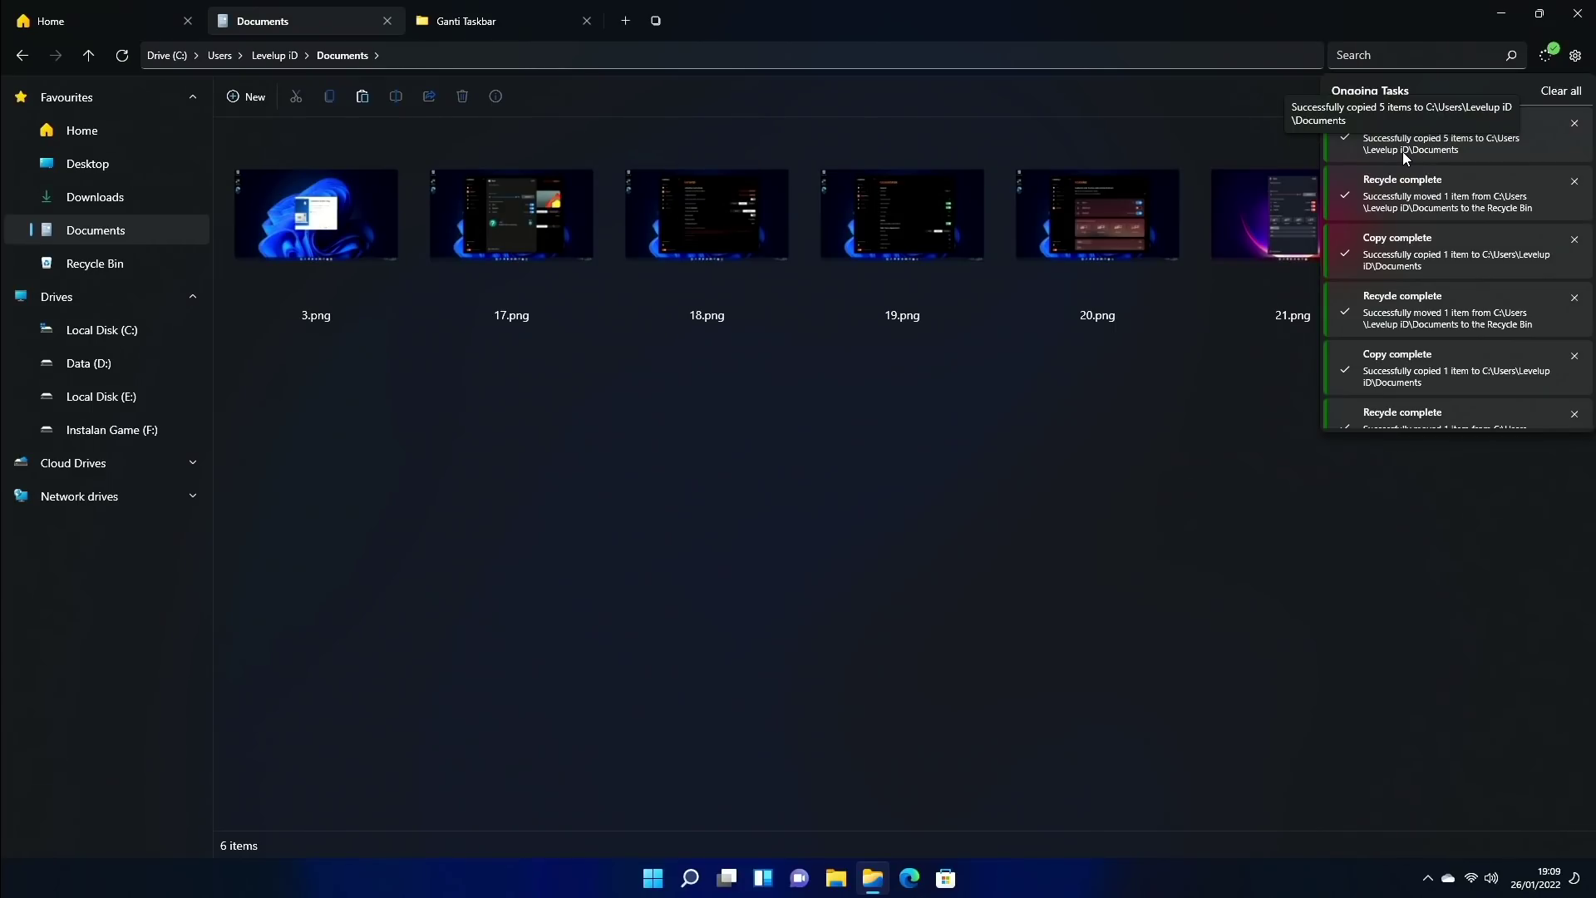
scroll(1405, 158, down, 5)
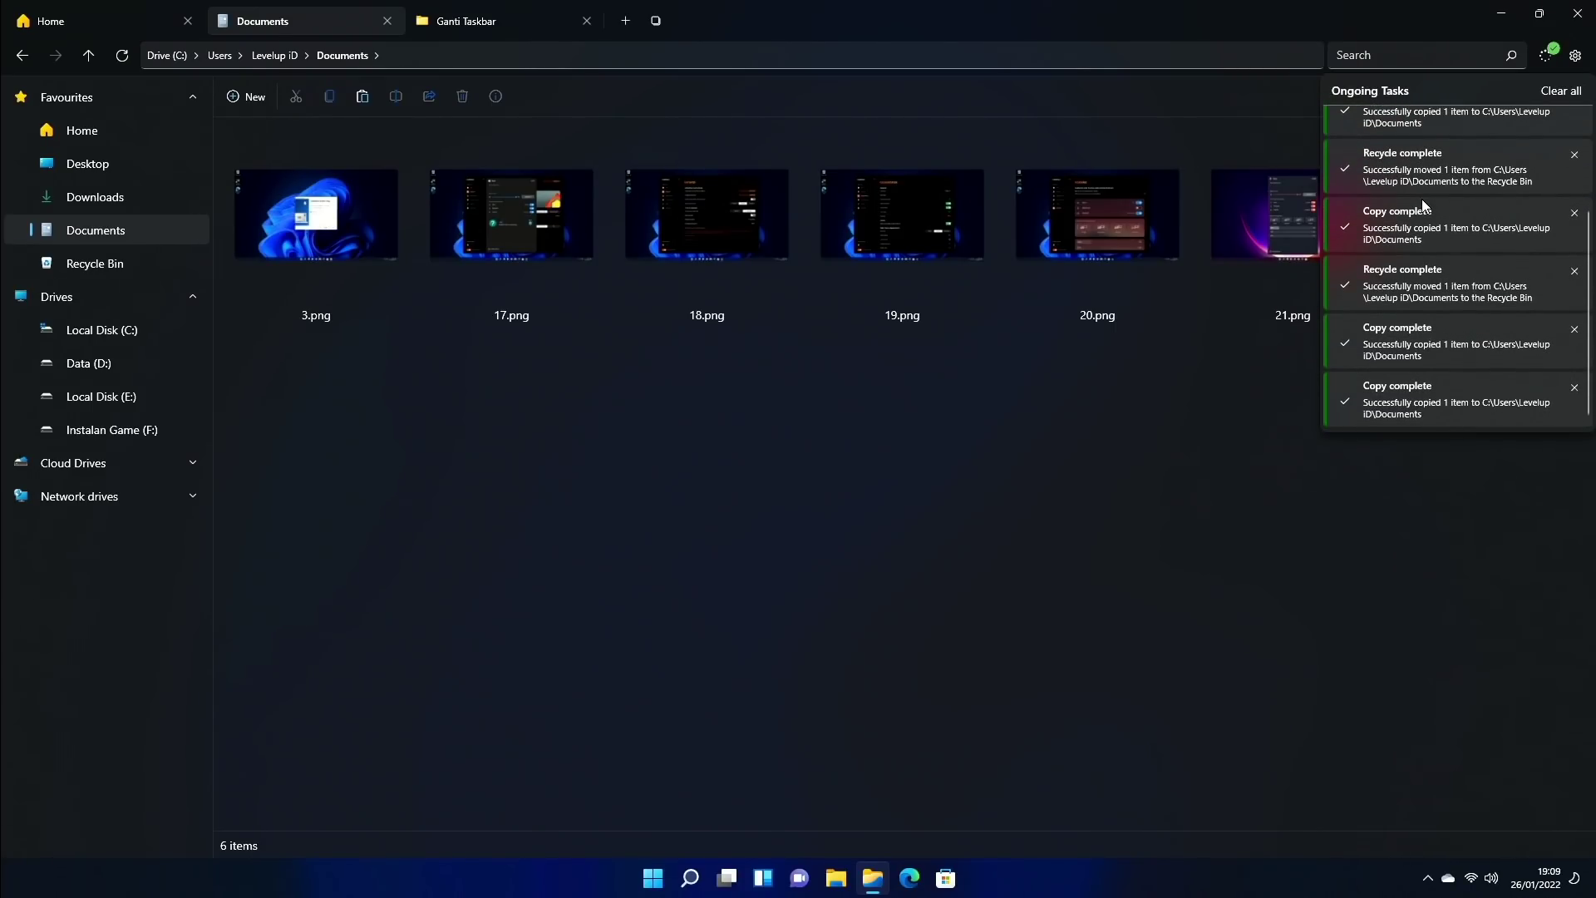
Step: Look through the Preferences, Multi-tasking, Experimental and About settings, then return to the Appearance settings
click(1576, 56)
click(1576, 56)
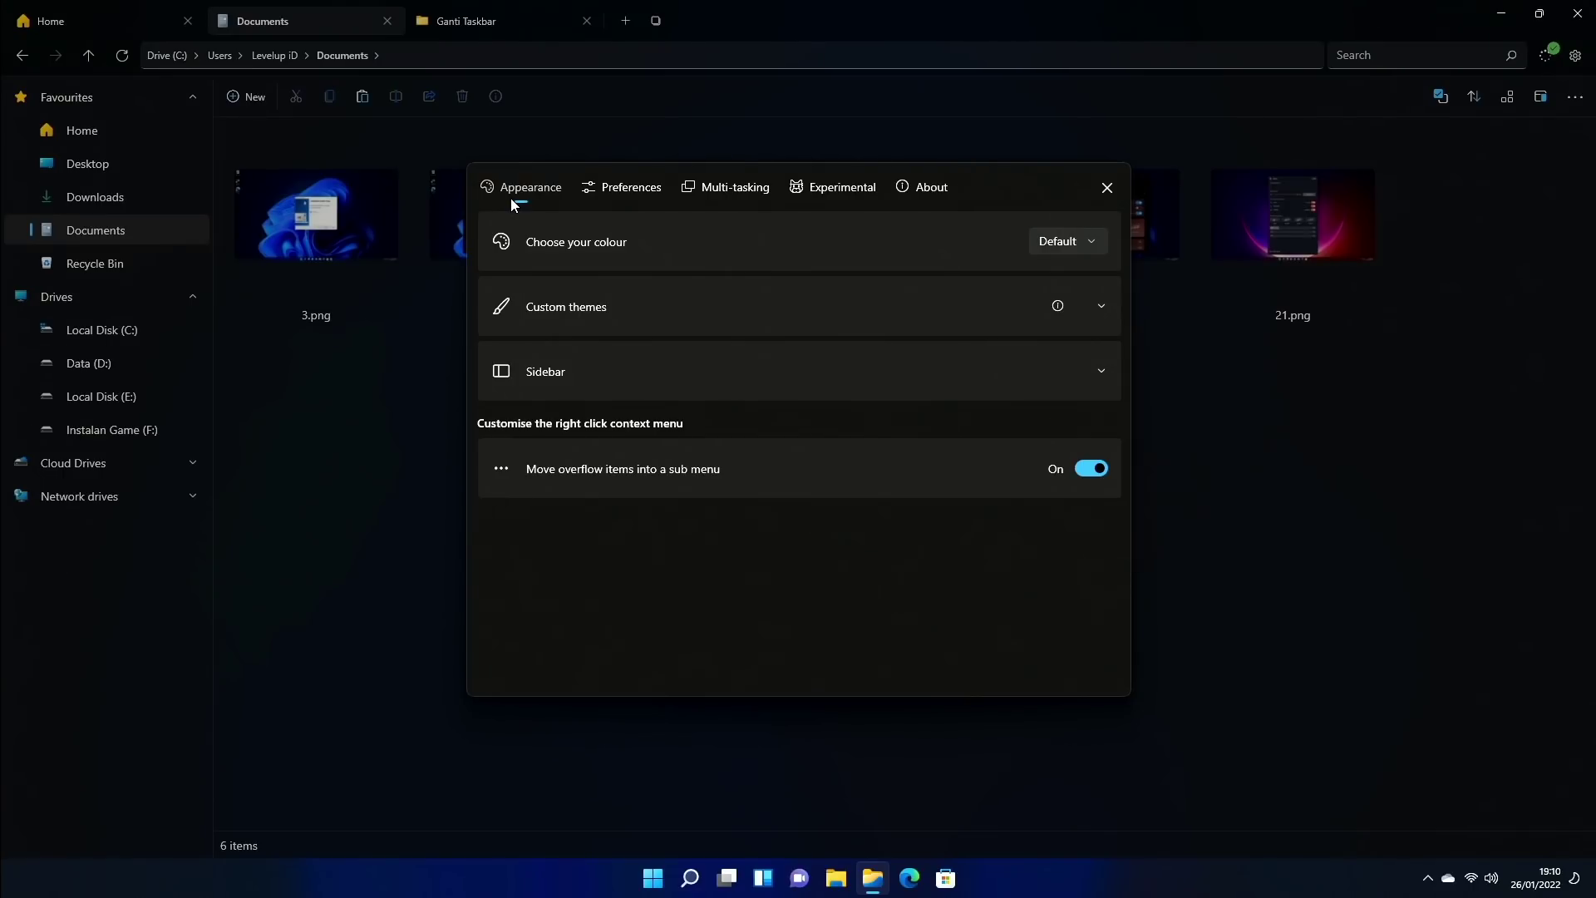
click(612, 189)
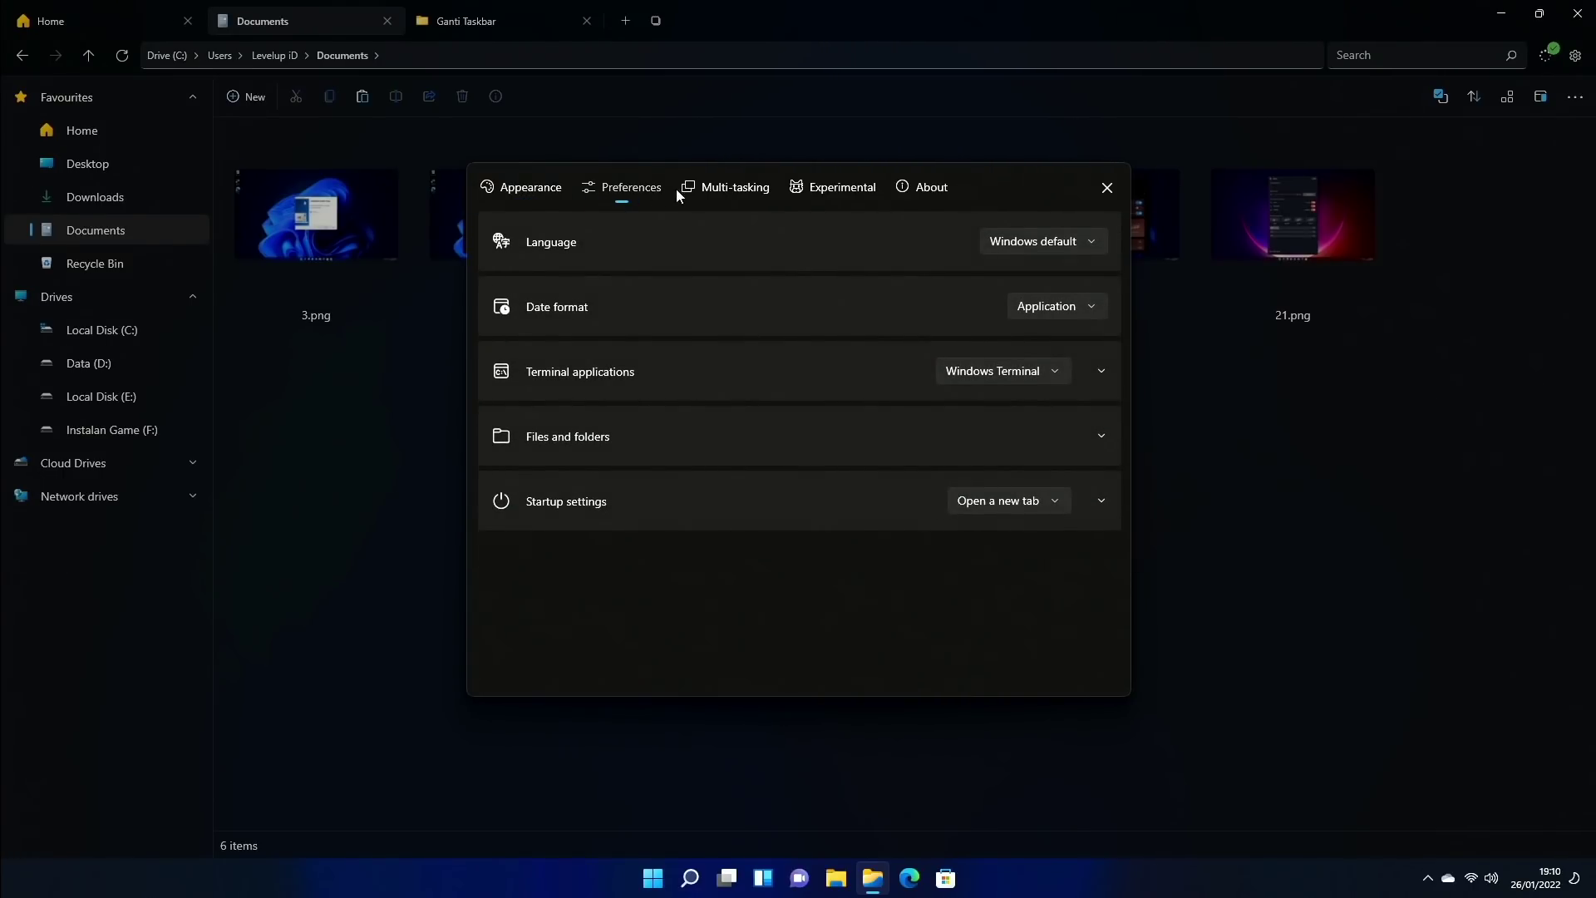
click(716, 187)
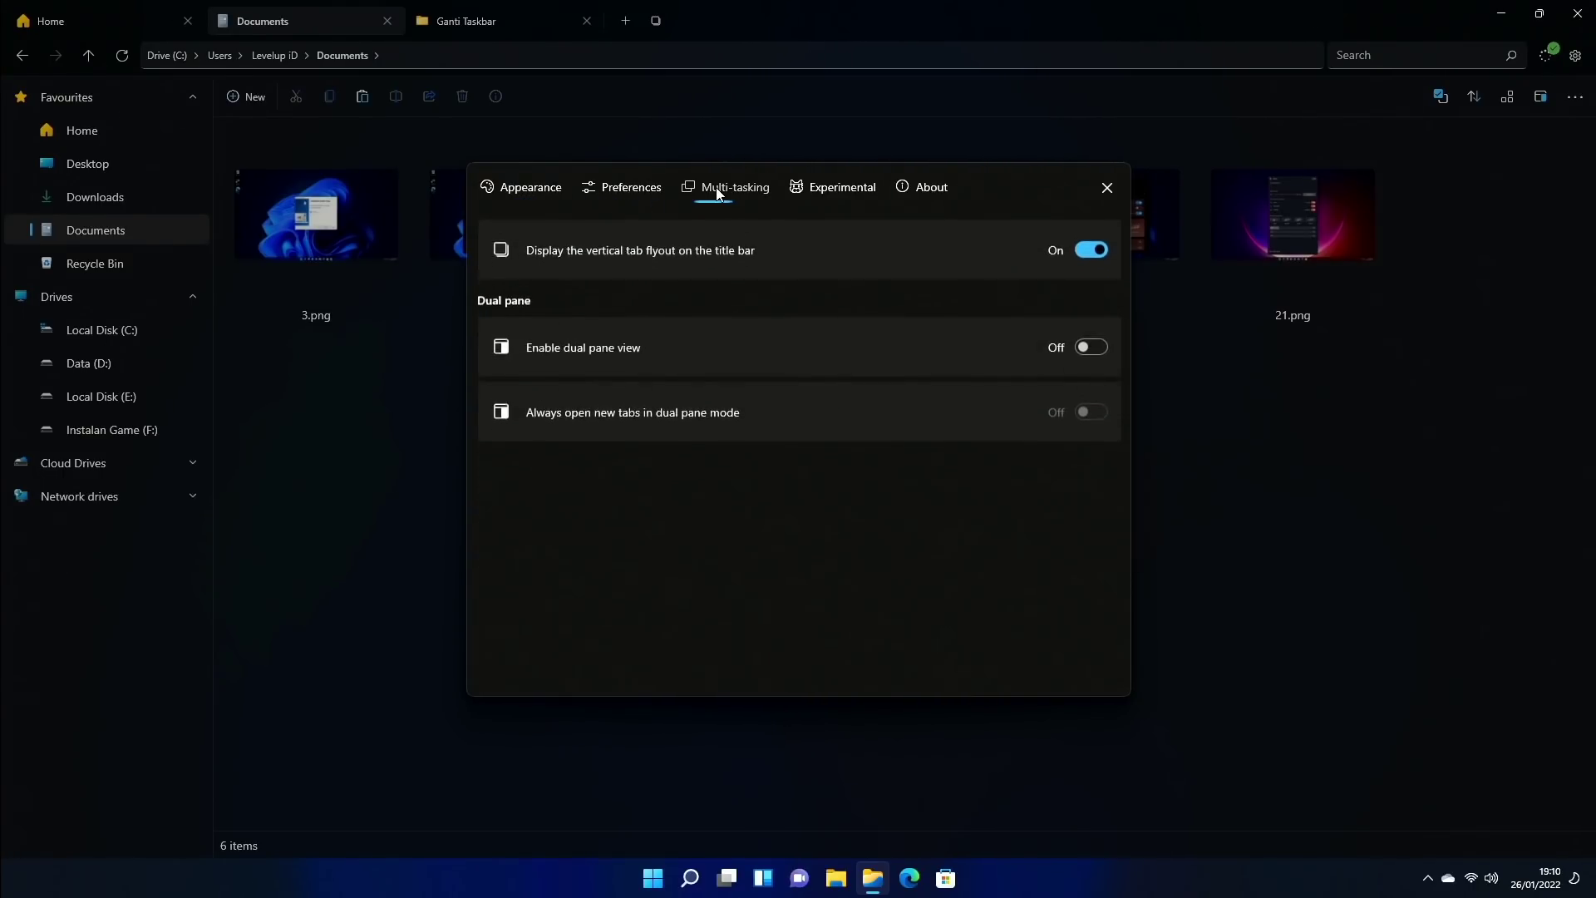
click(810, 189)
click(916, 186)
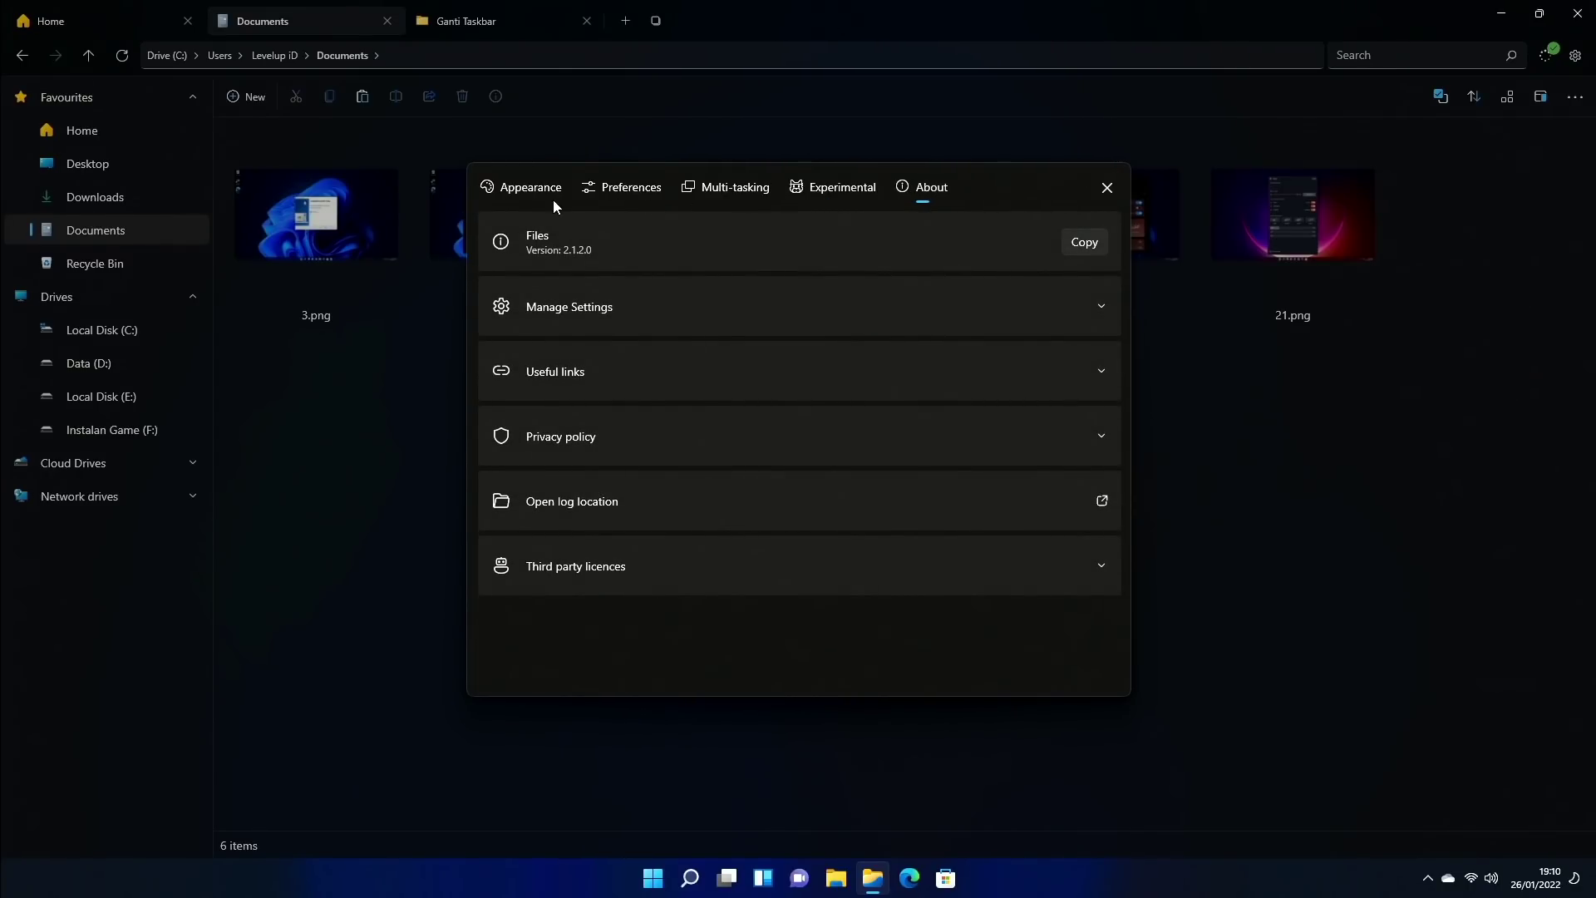
click(515, 196)
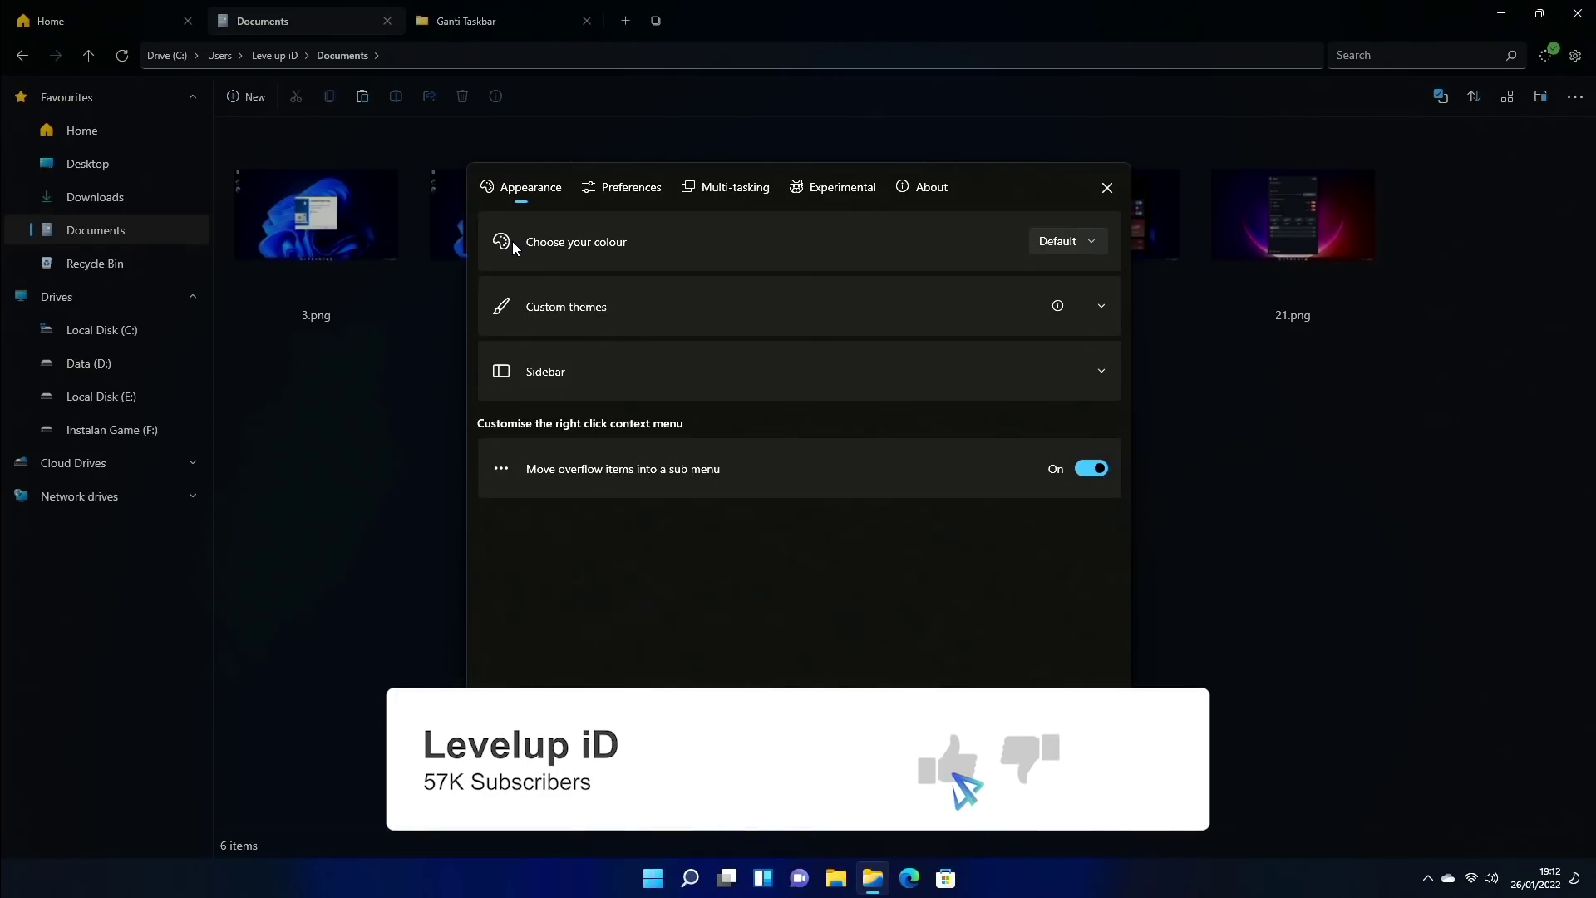
Step: Try the Light and Dark colour modes, then set the colour back to Default
click(1067, 244)
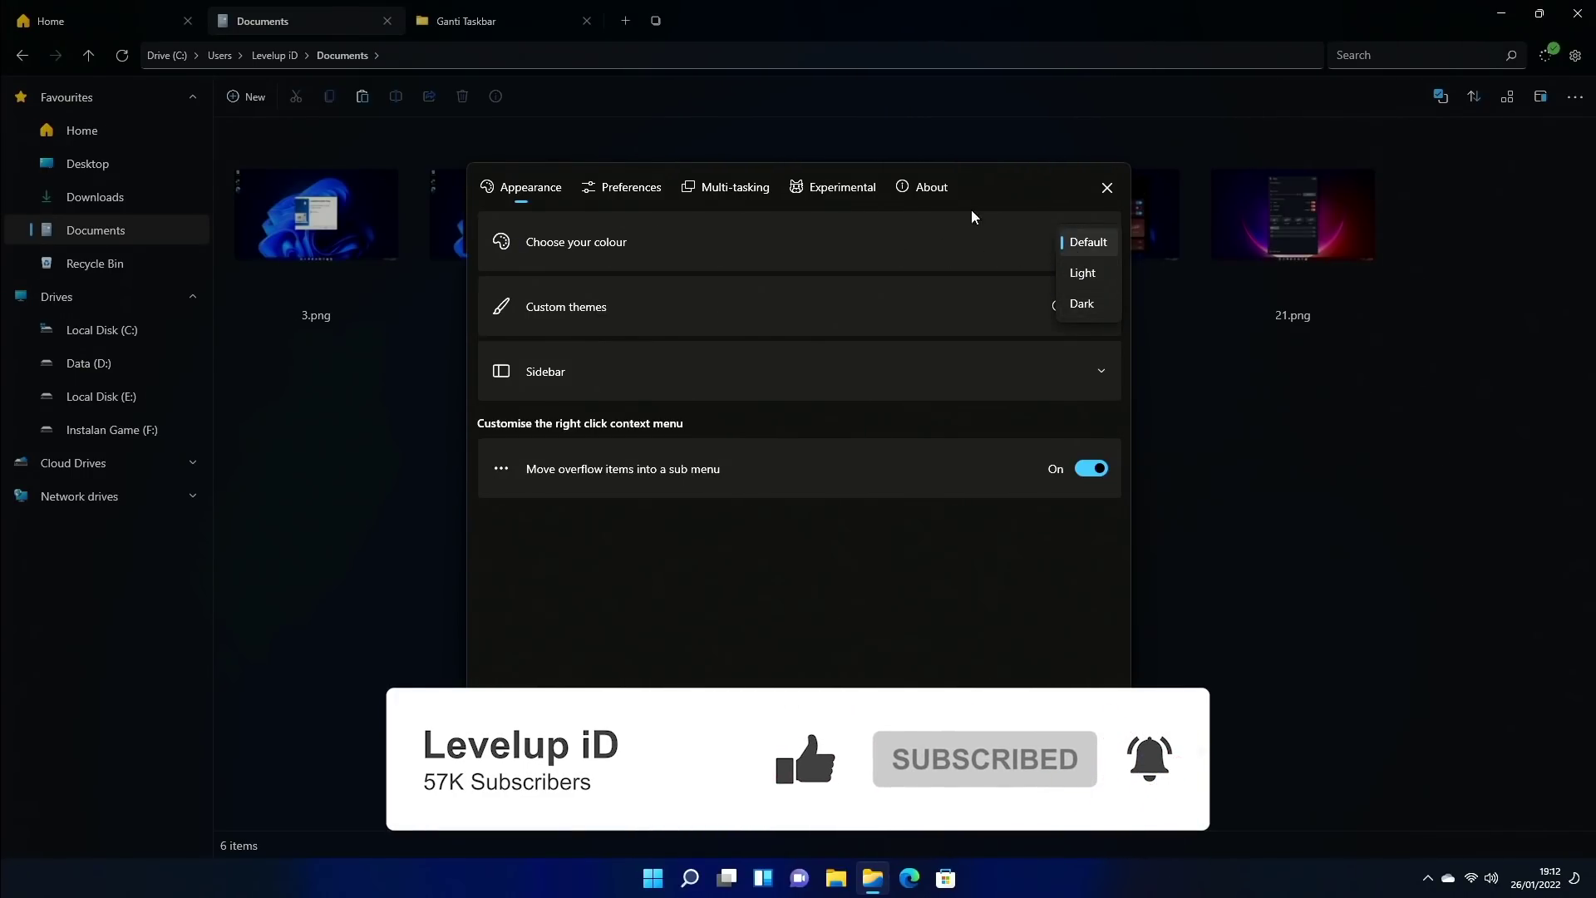
click(1084, 273)
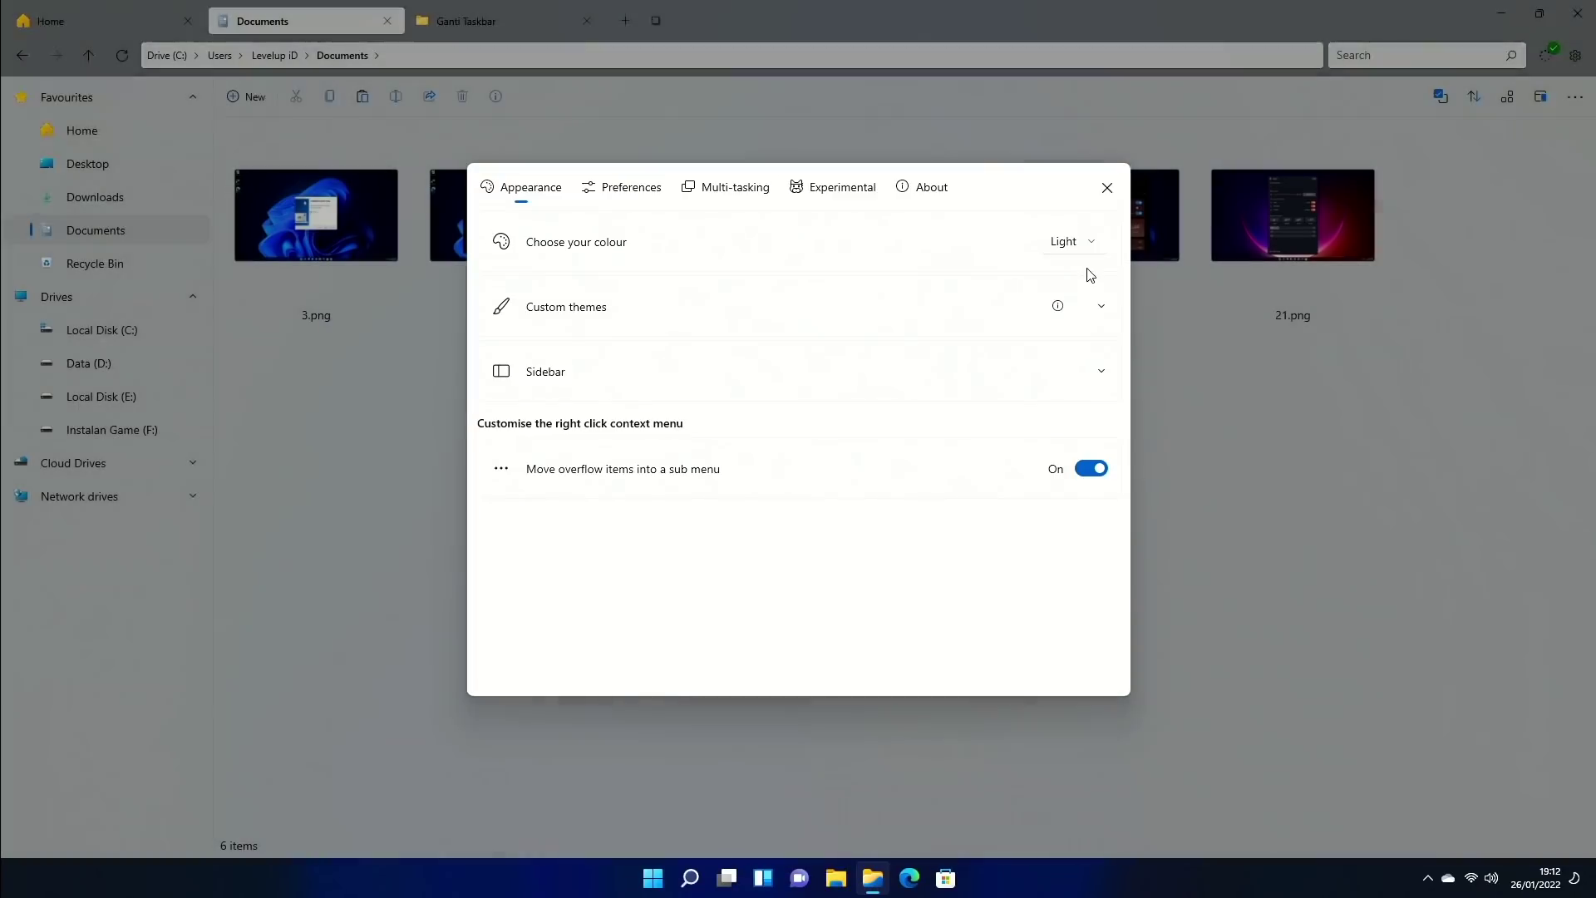
click(1071, 246)
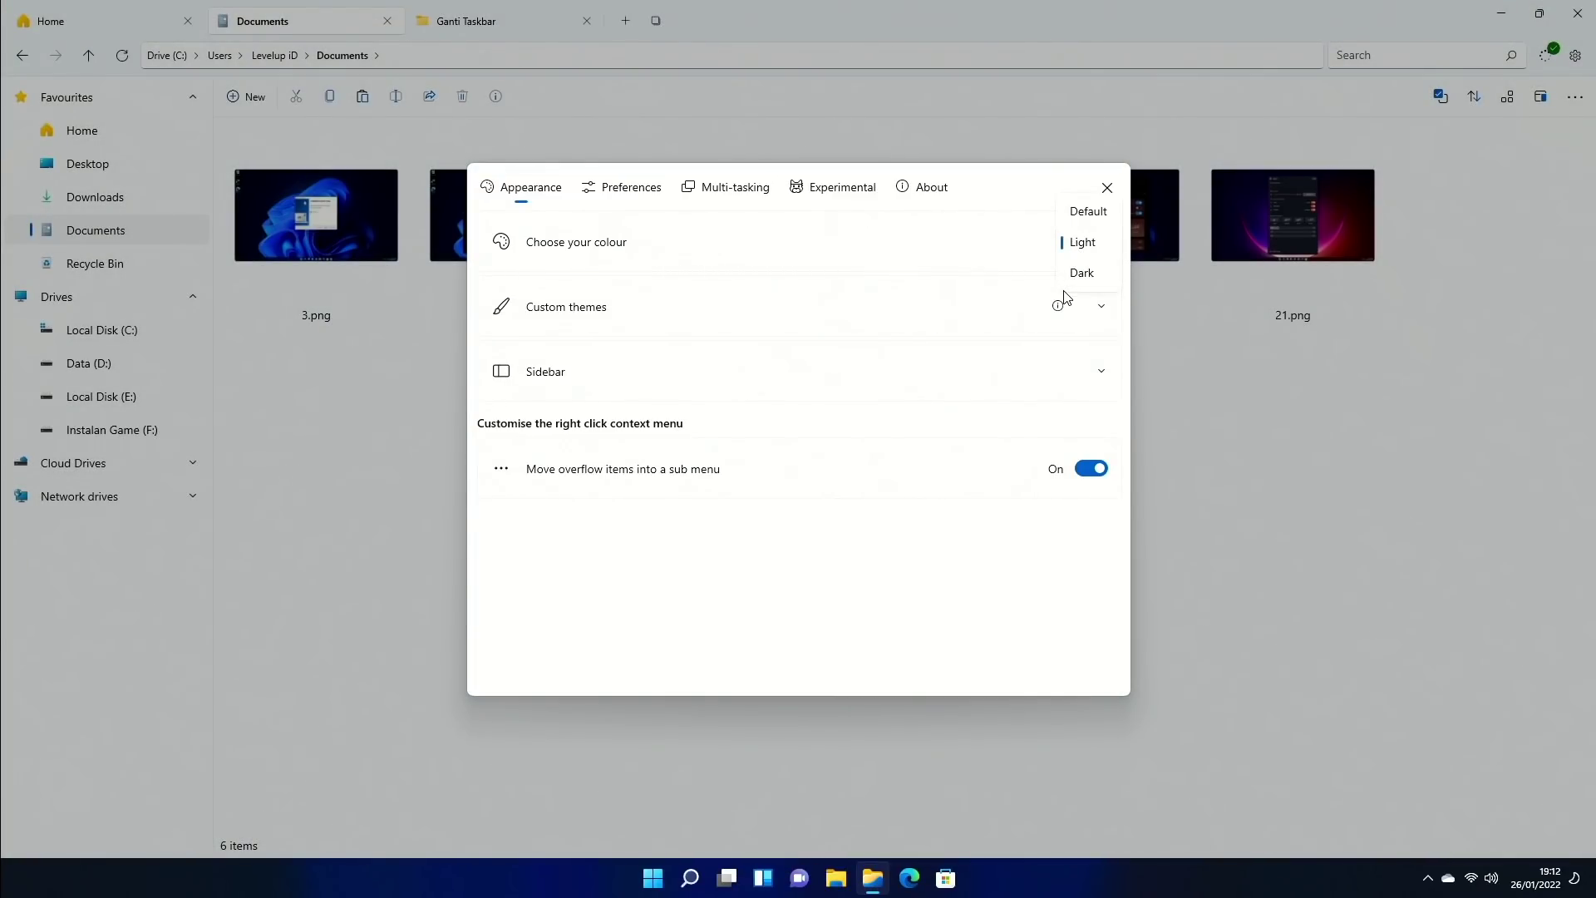
click(1076, 275)
click(1084, 248)
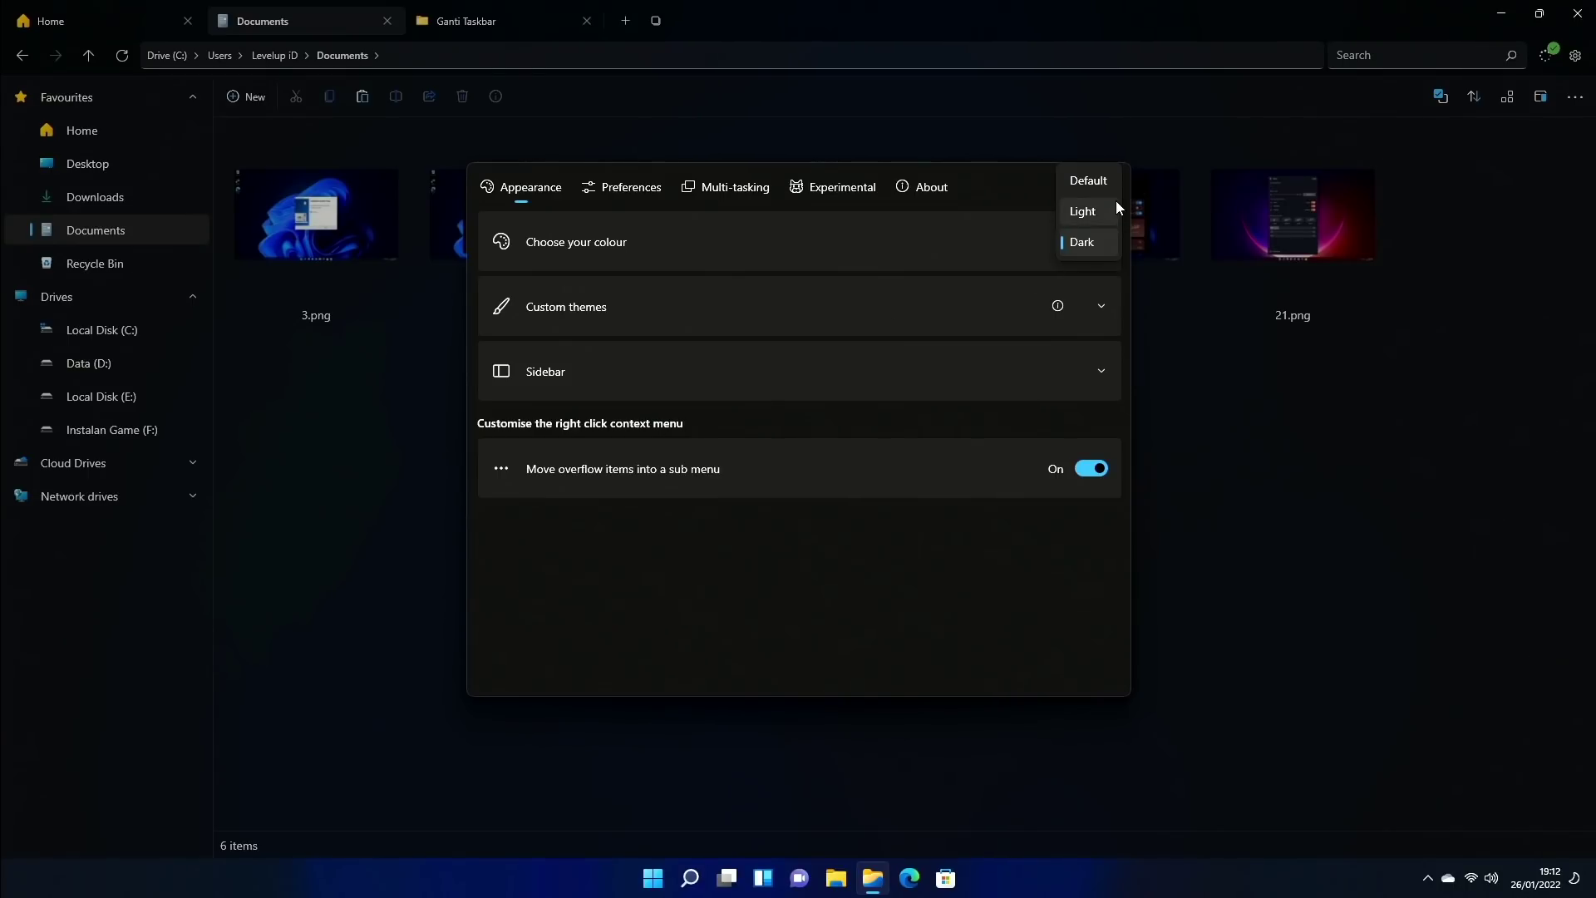
click(1088, 182)
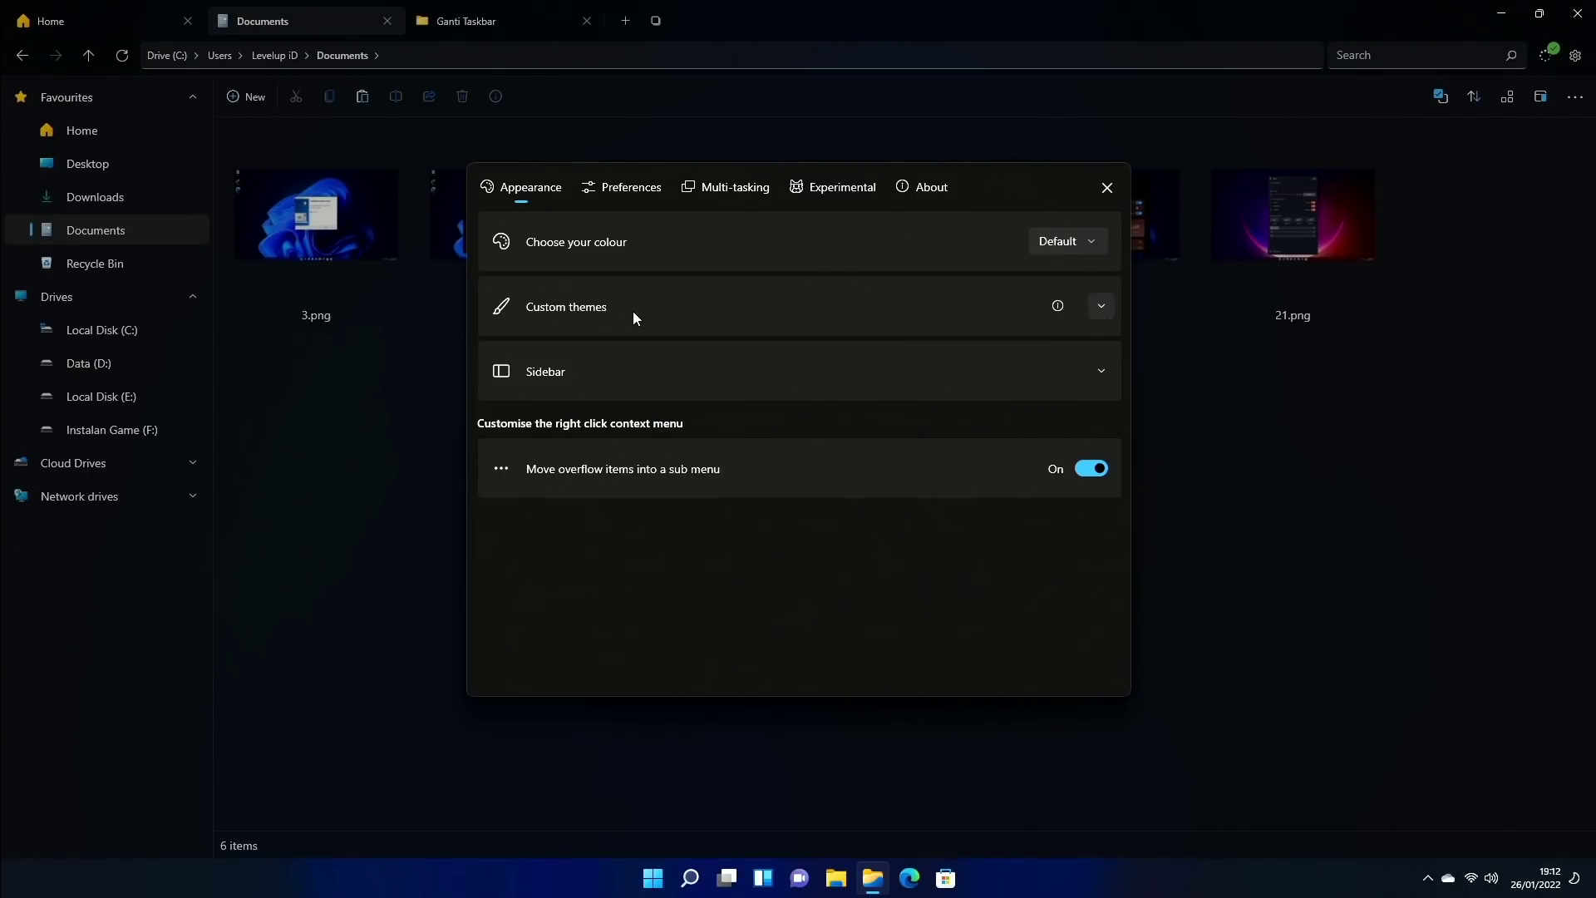
Step: Browse the custom themes and try Acrylic, then Blue Acrylic
click(1103, 306)
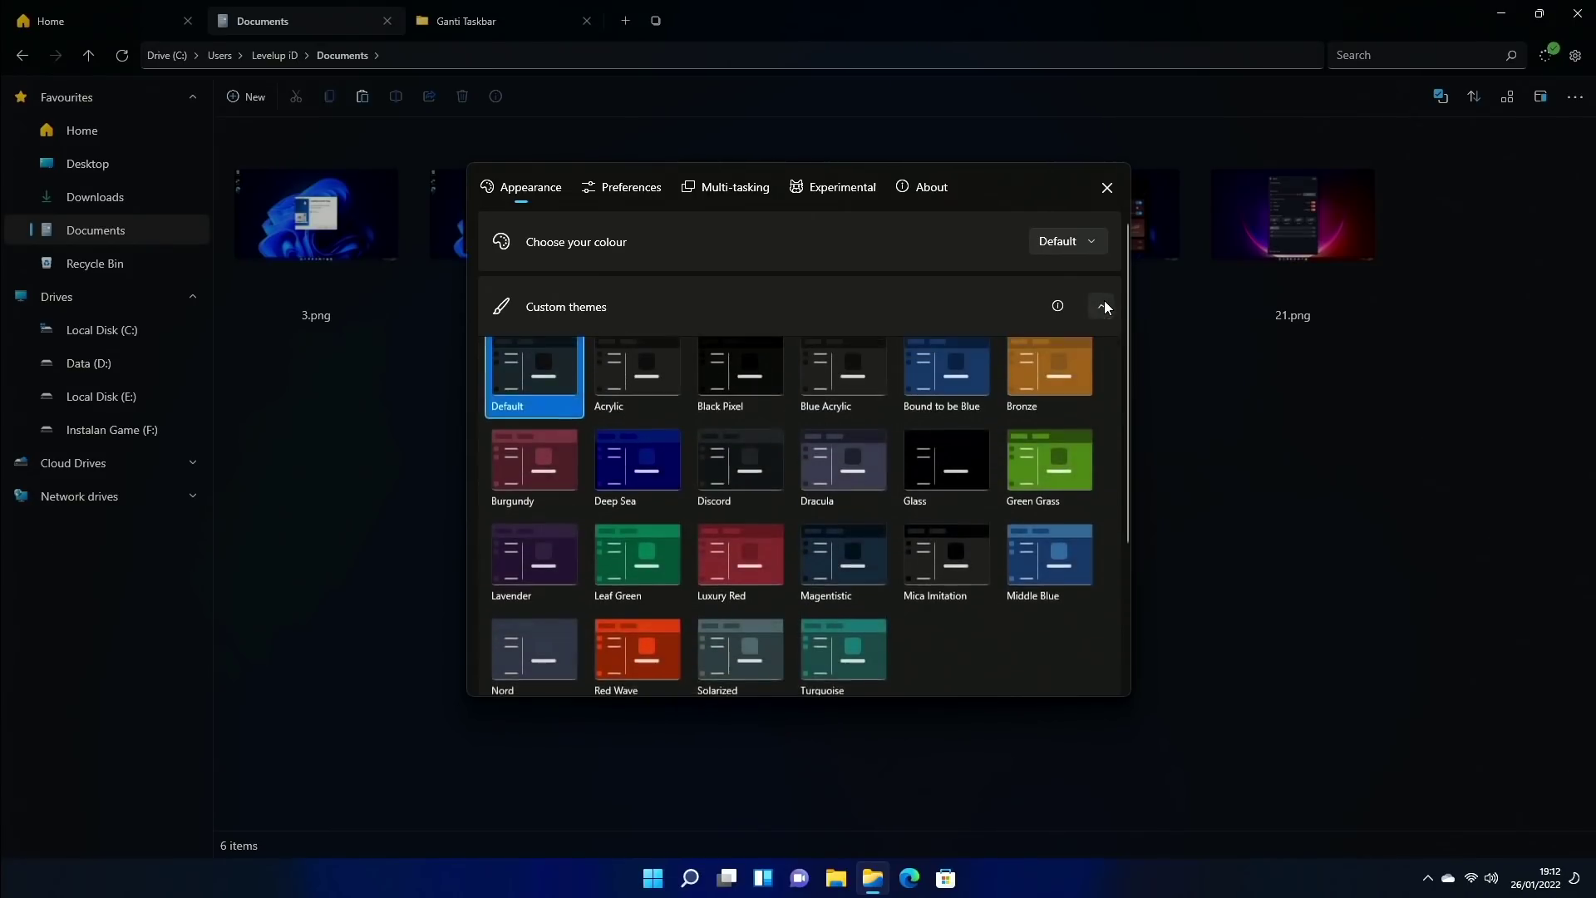
scroll(670, 406, down, 2)
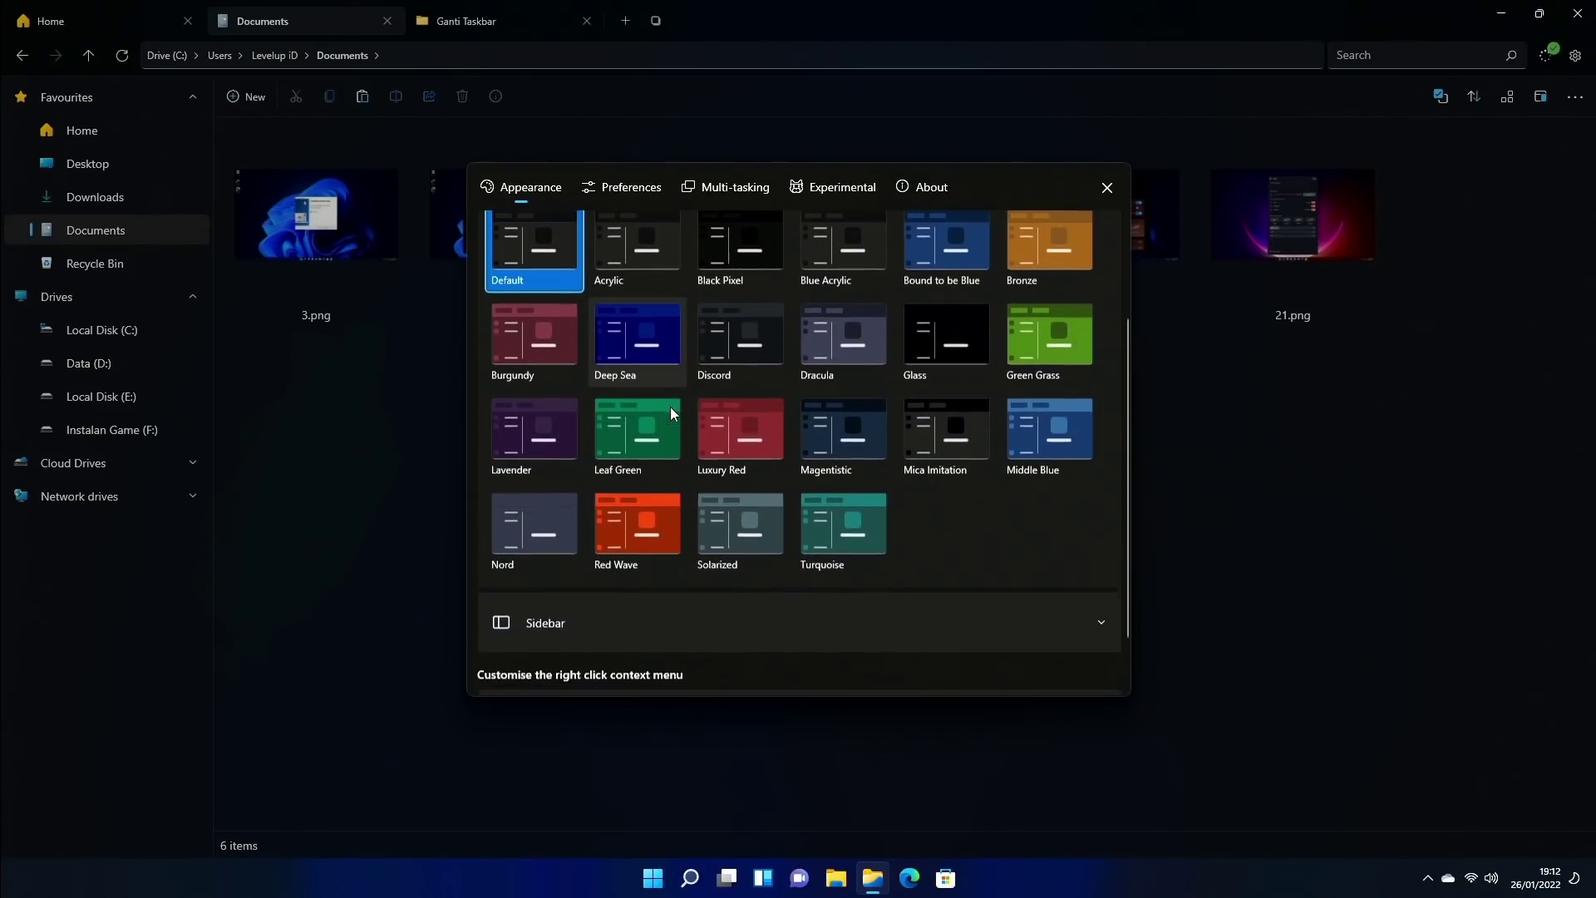
scroll(689, 462, up, 1)
scroll(688, 462, up, 1)
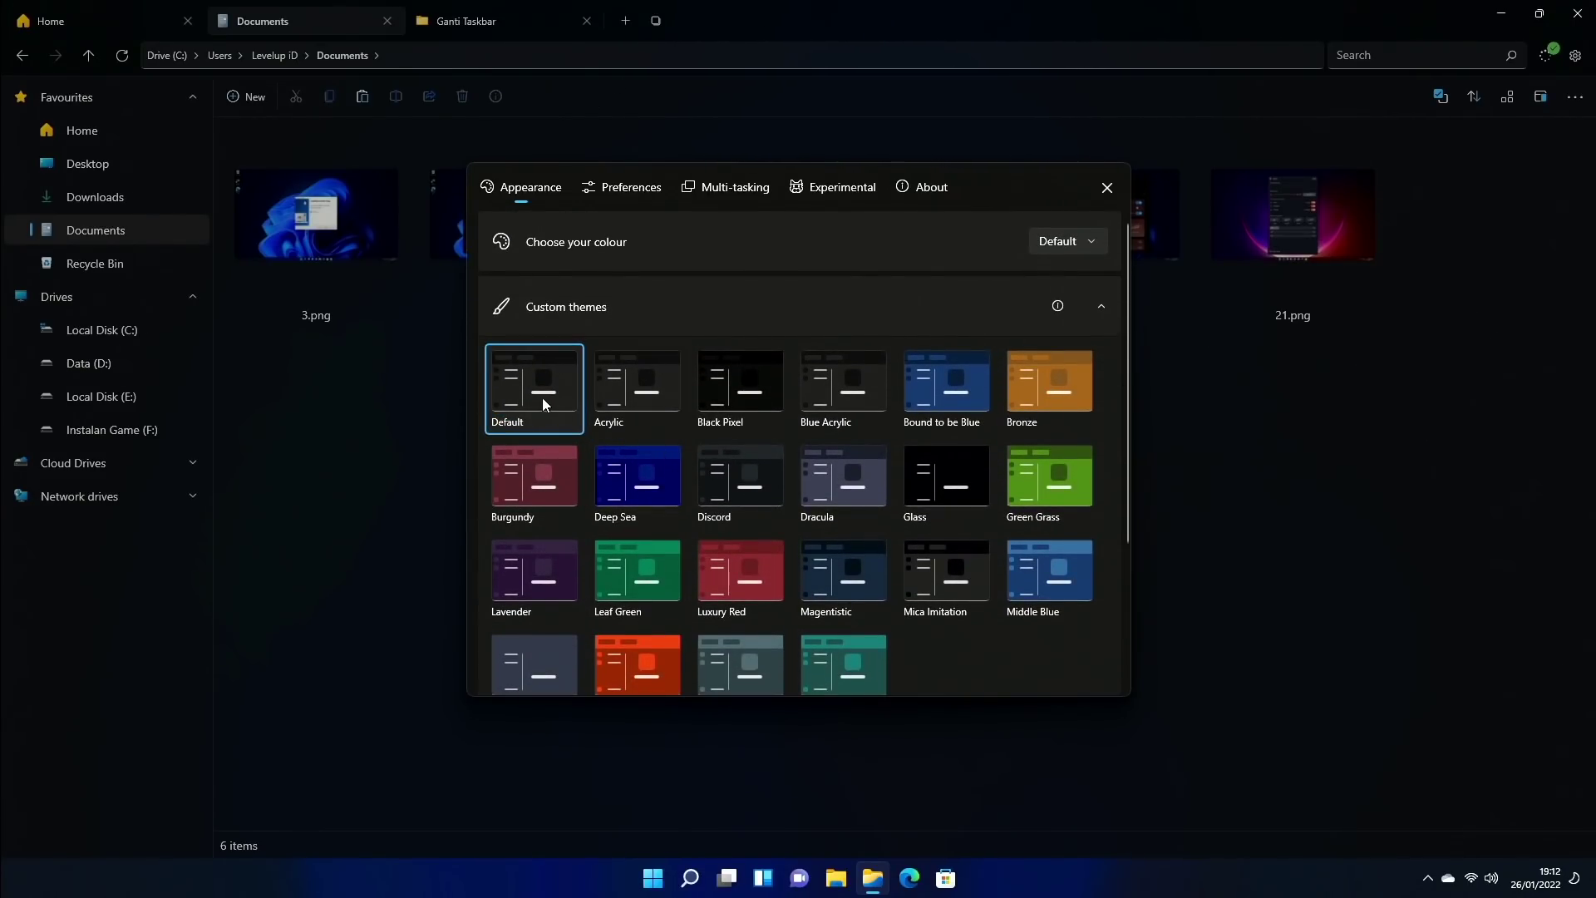
click(647, 368)
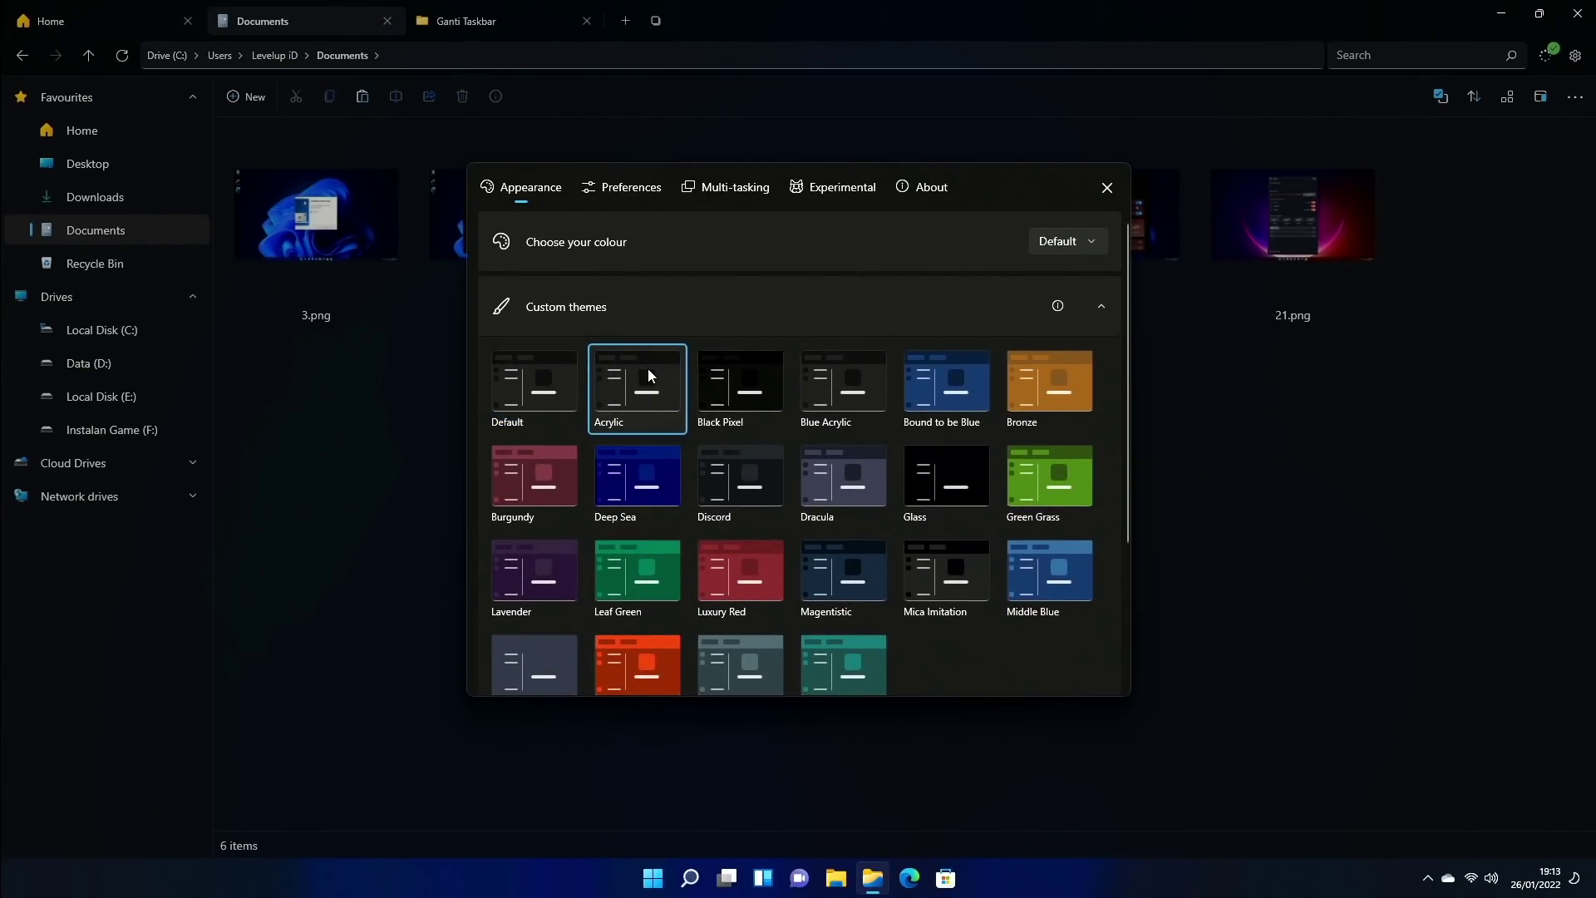
click(857, 389)
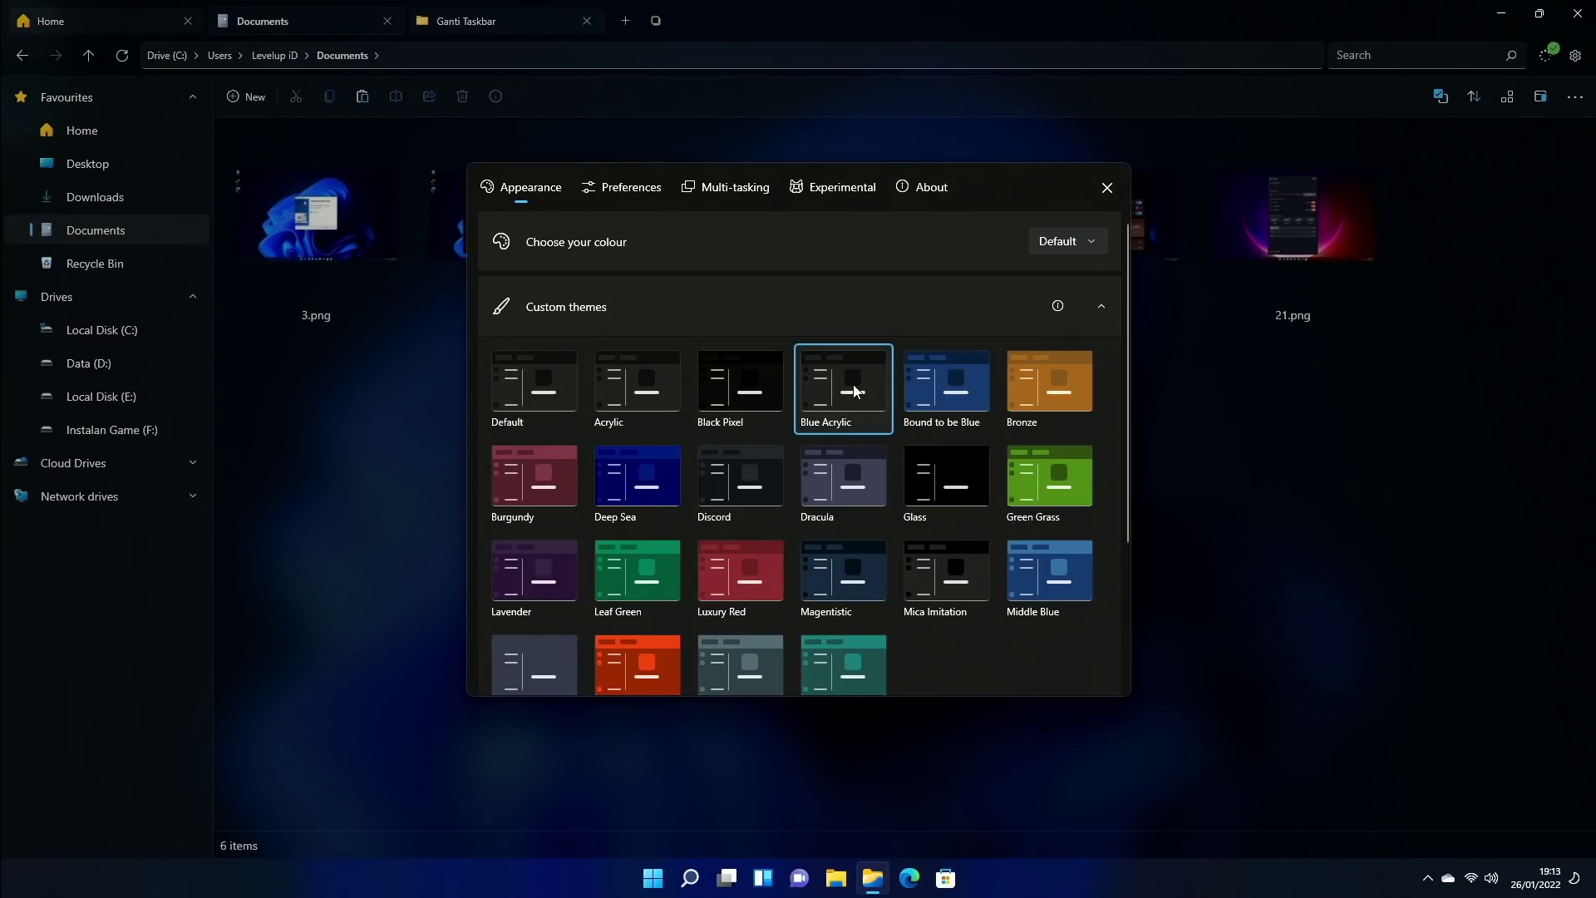
Step: Try the Bound to be Blue, Green Grass, Leaf Green, Nord and Turquoise custom themes
click(943, 383)
click(1032, 477)
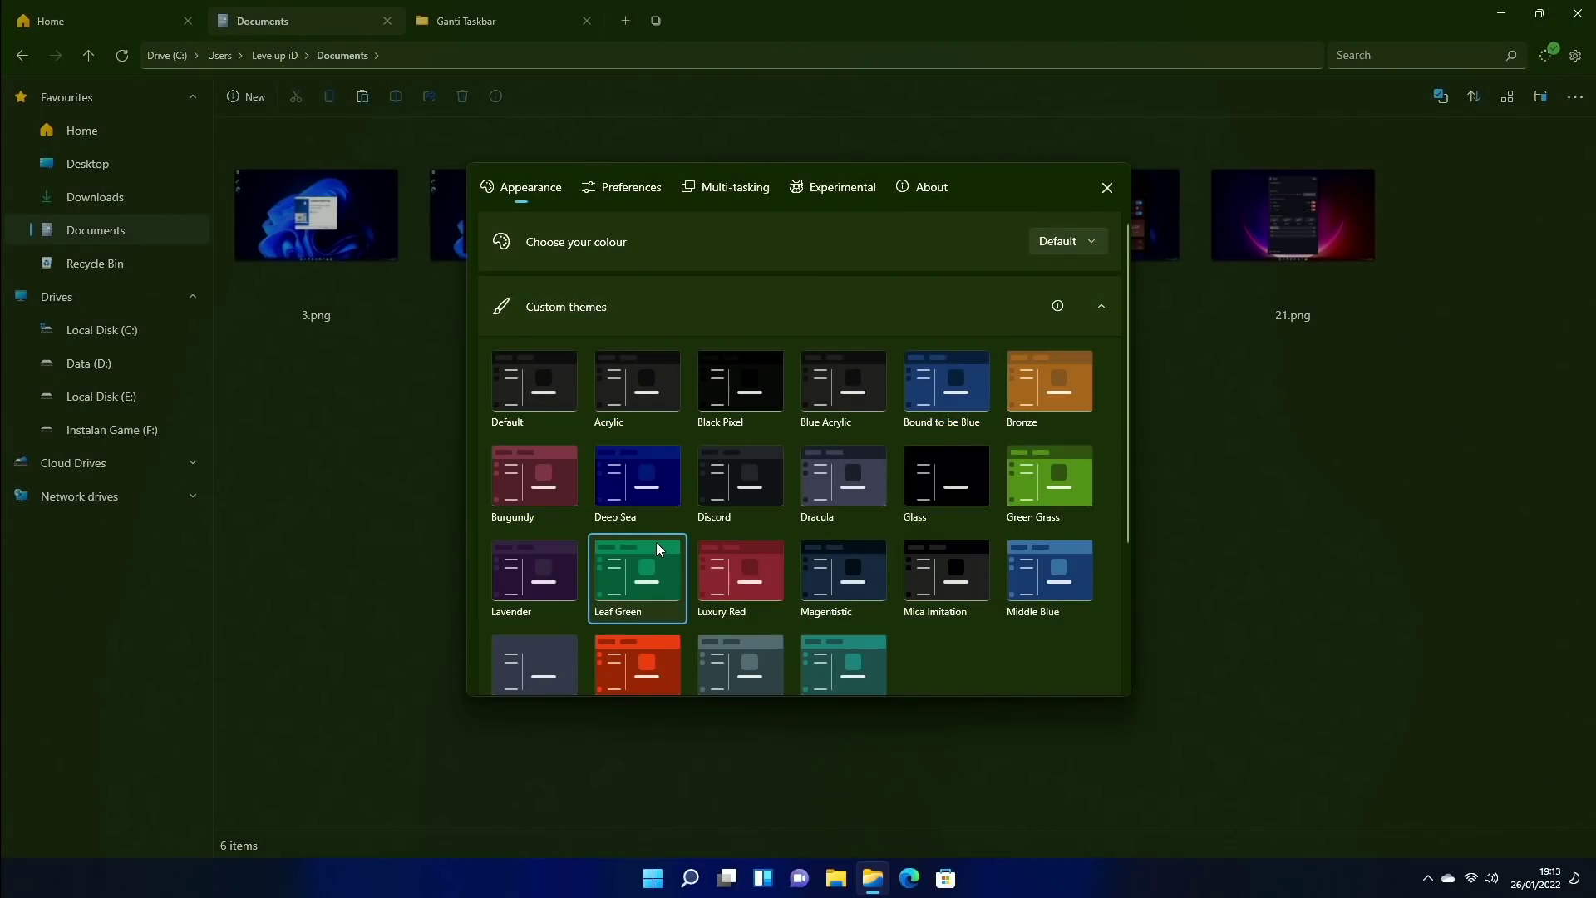
click(651, 497)
scroll(652, 502, down, 2)
click(570, 519)
click(846, 524)
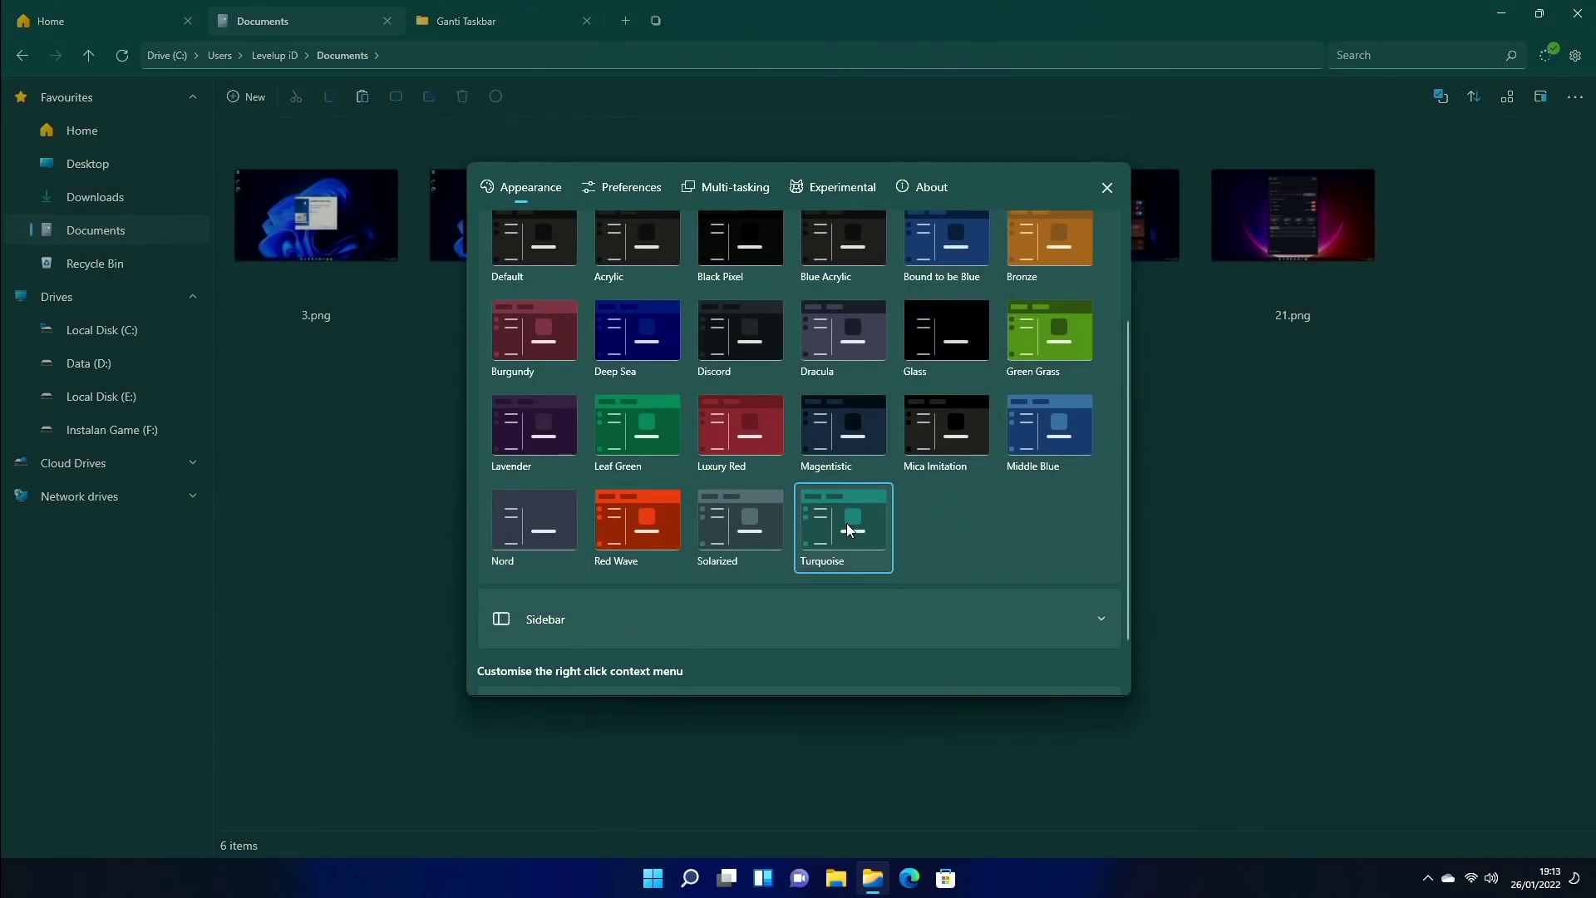
Step: Apply the Acrylic custom theme and collapse the theme list
scroll(801, 512, up, 3)
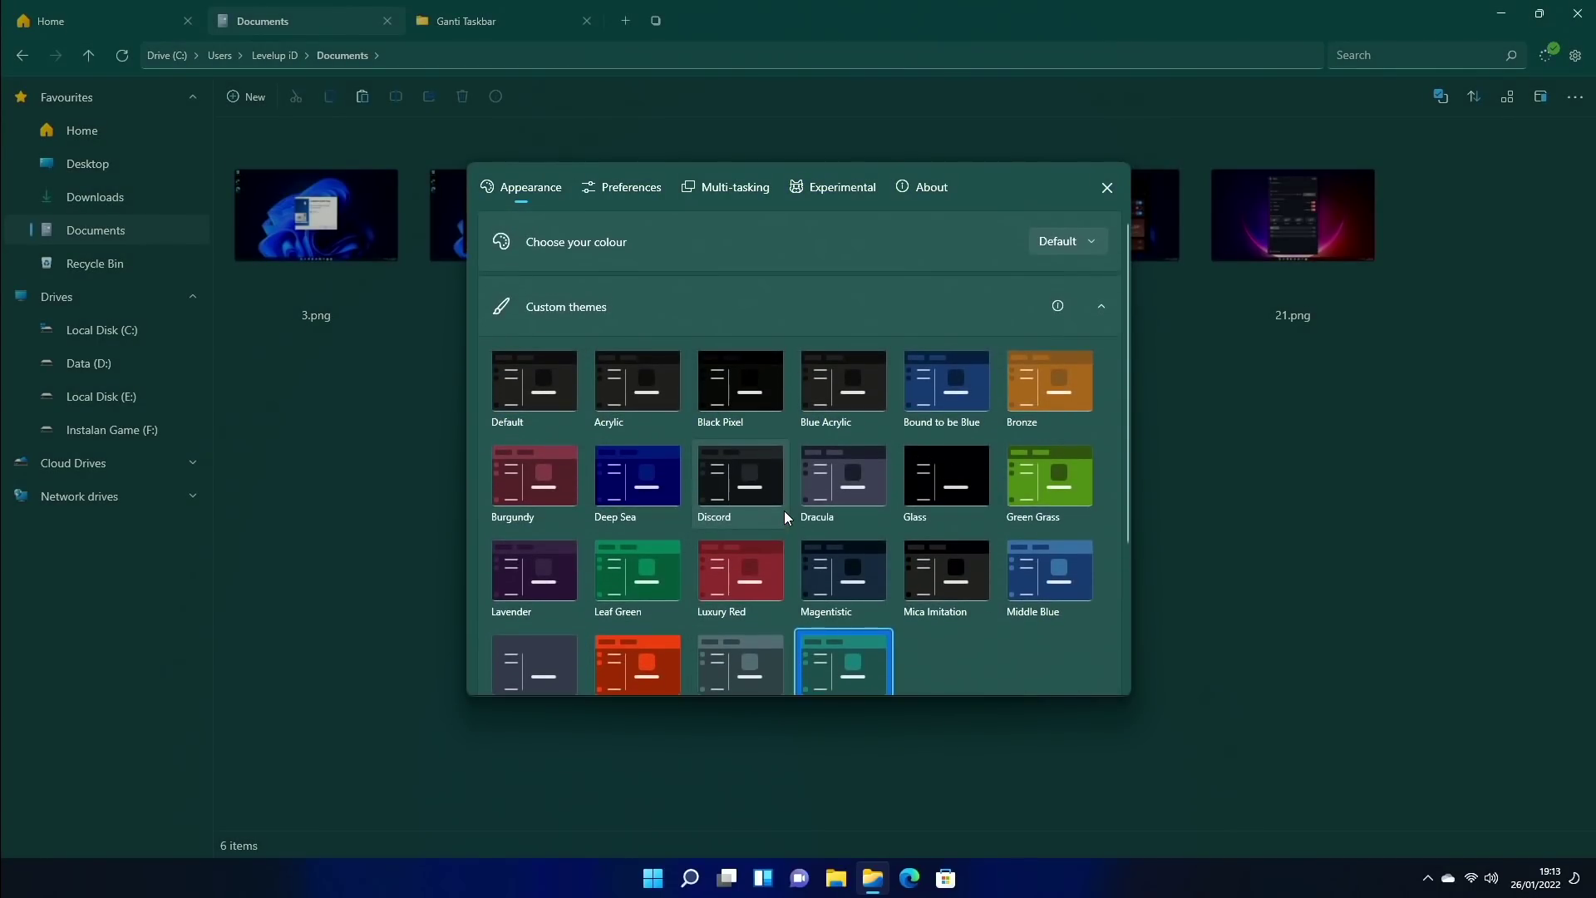
click(635, 388)
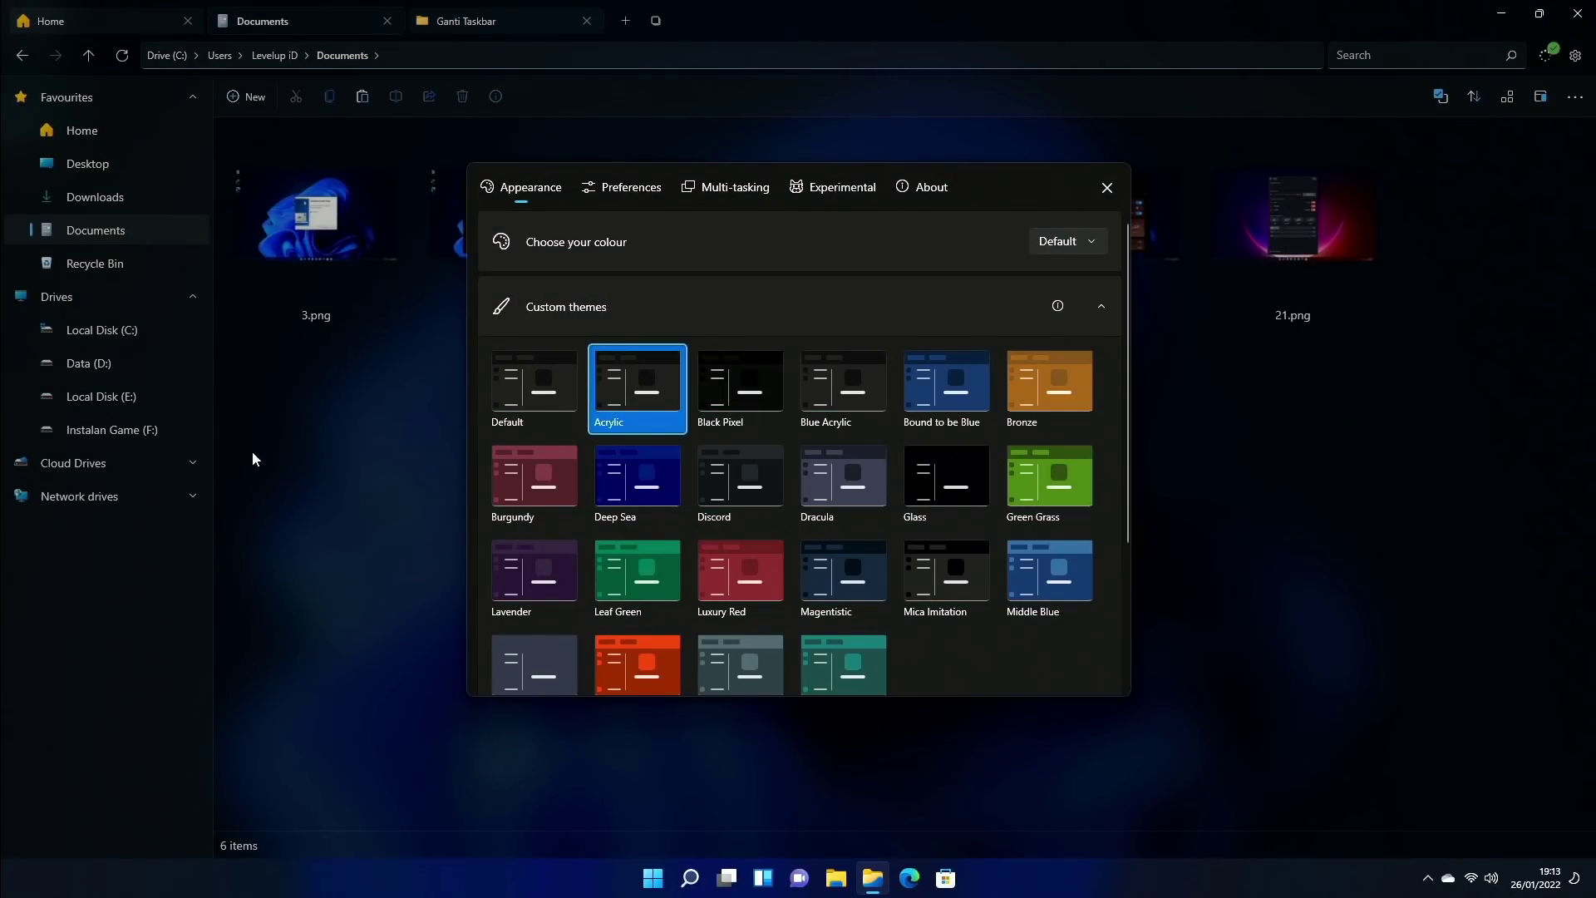
click(773, 314)
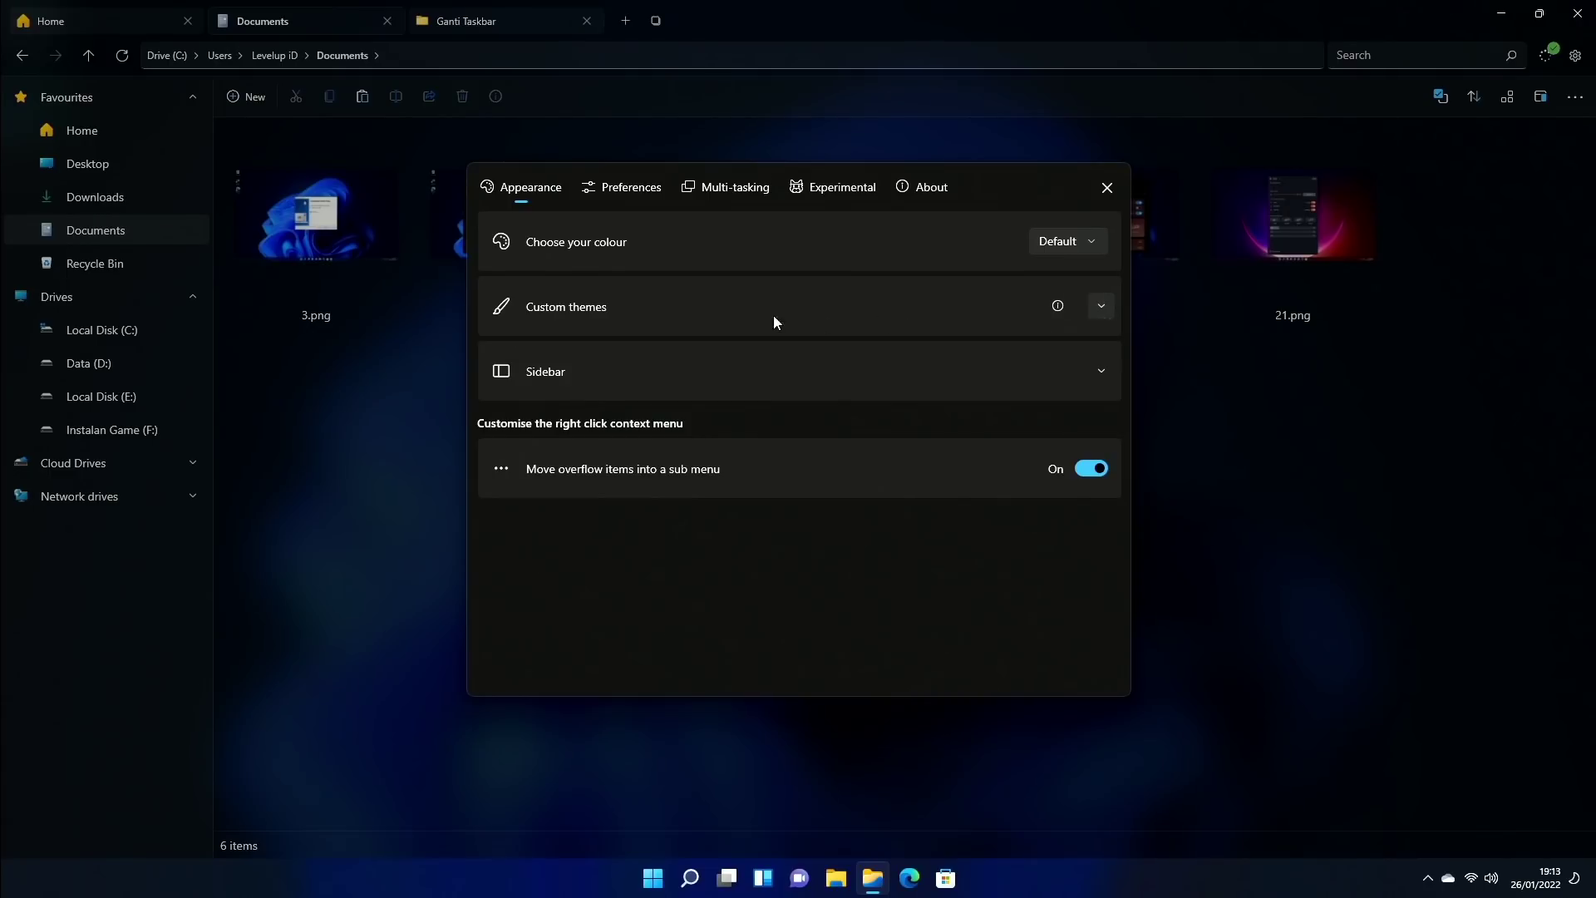
Step: Expand the Sidebar settings, hide the Favourites section on the sidebar, then show it again
click(570, 371)
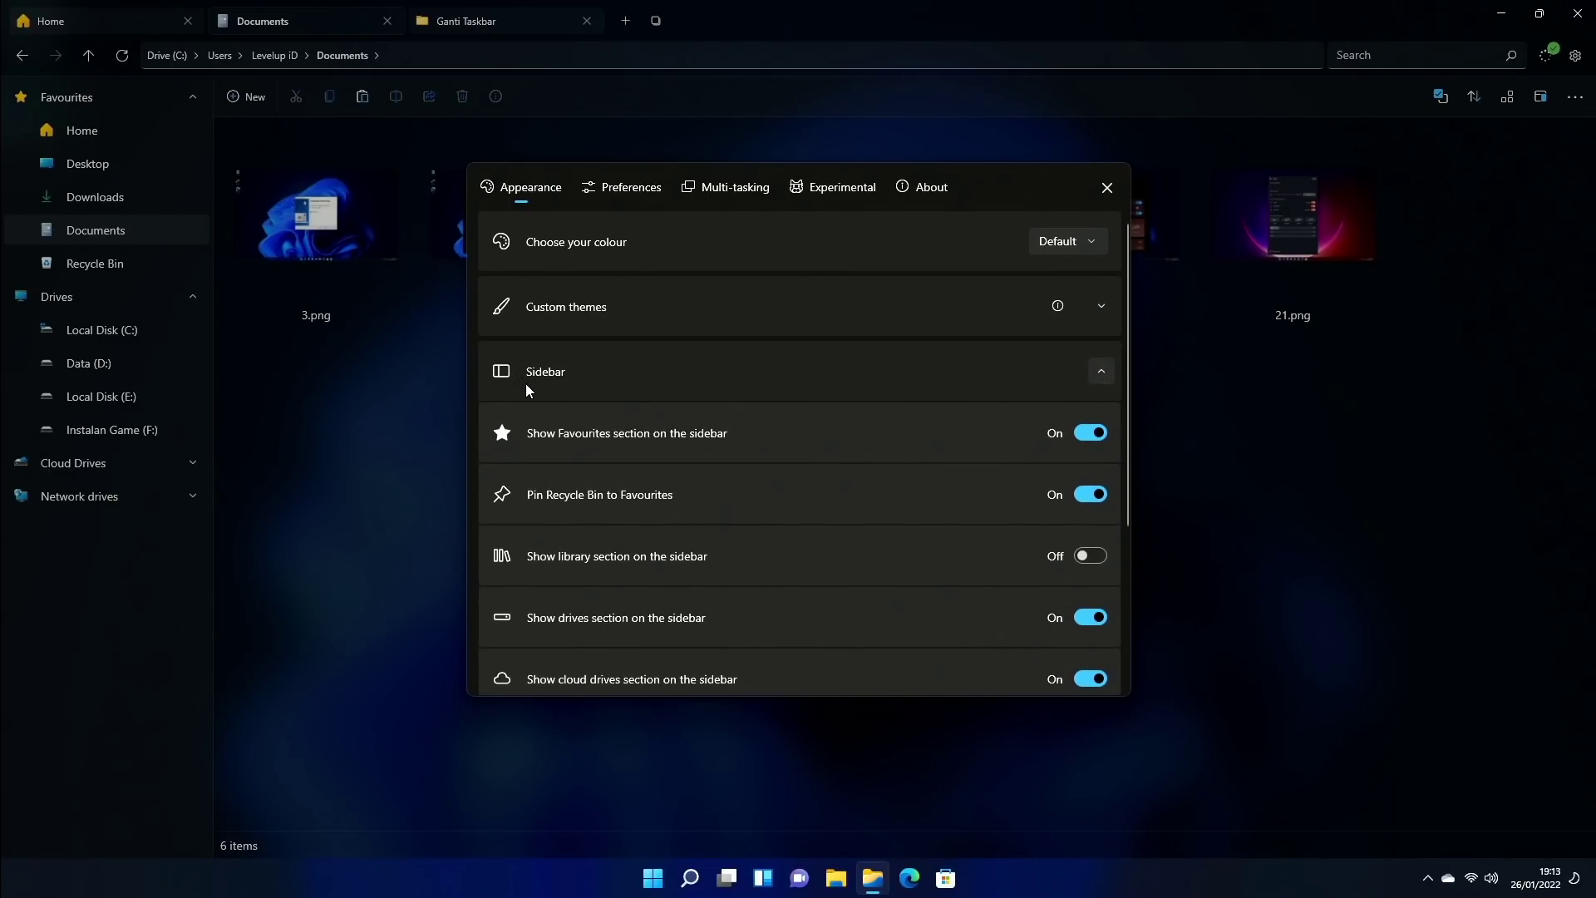
scroll(525, 383, down, 1)
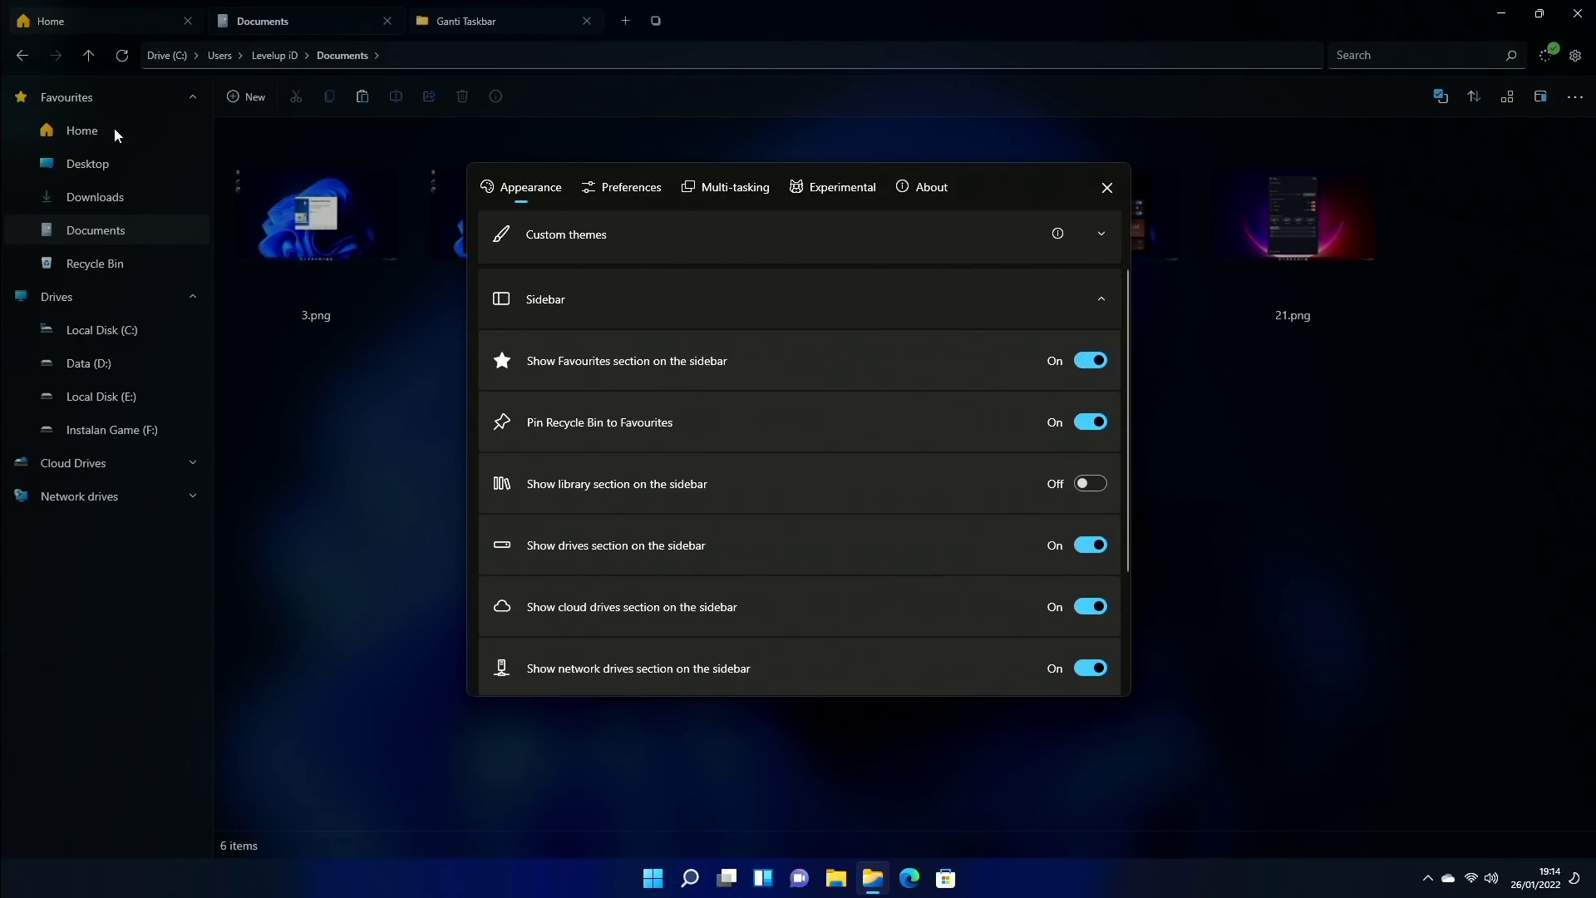
click(1089, 360)
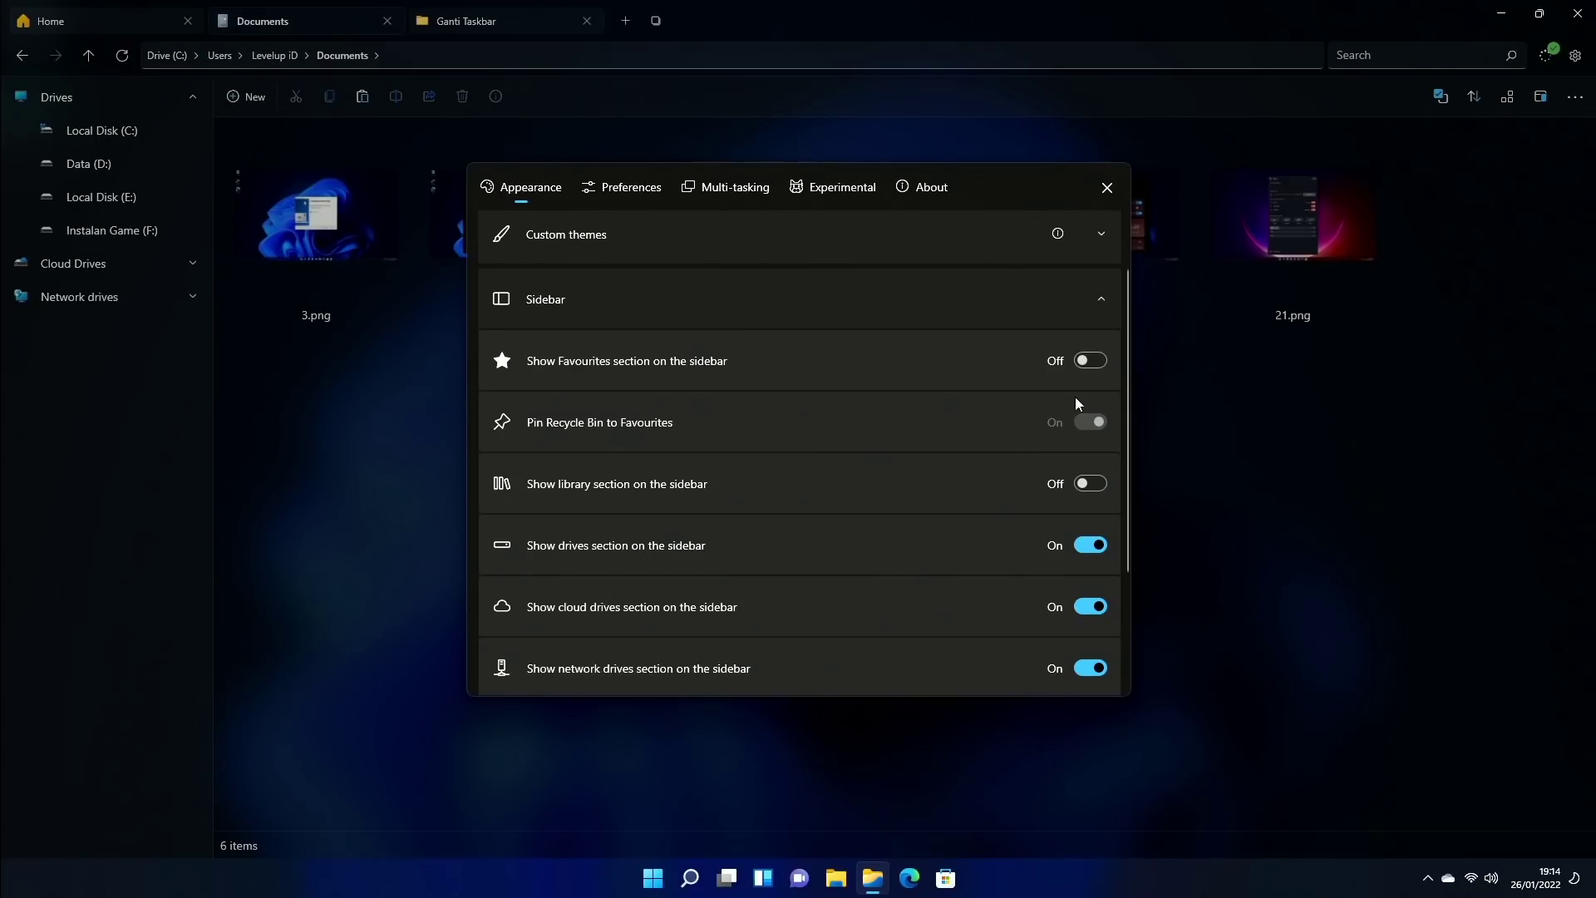
click(1089, 360)
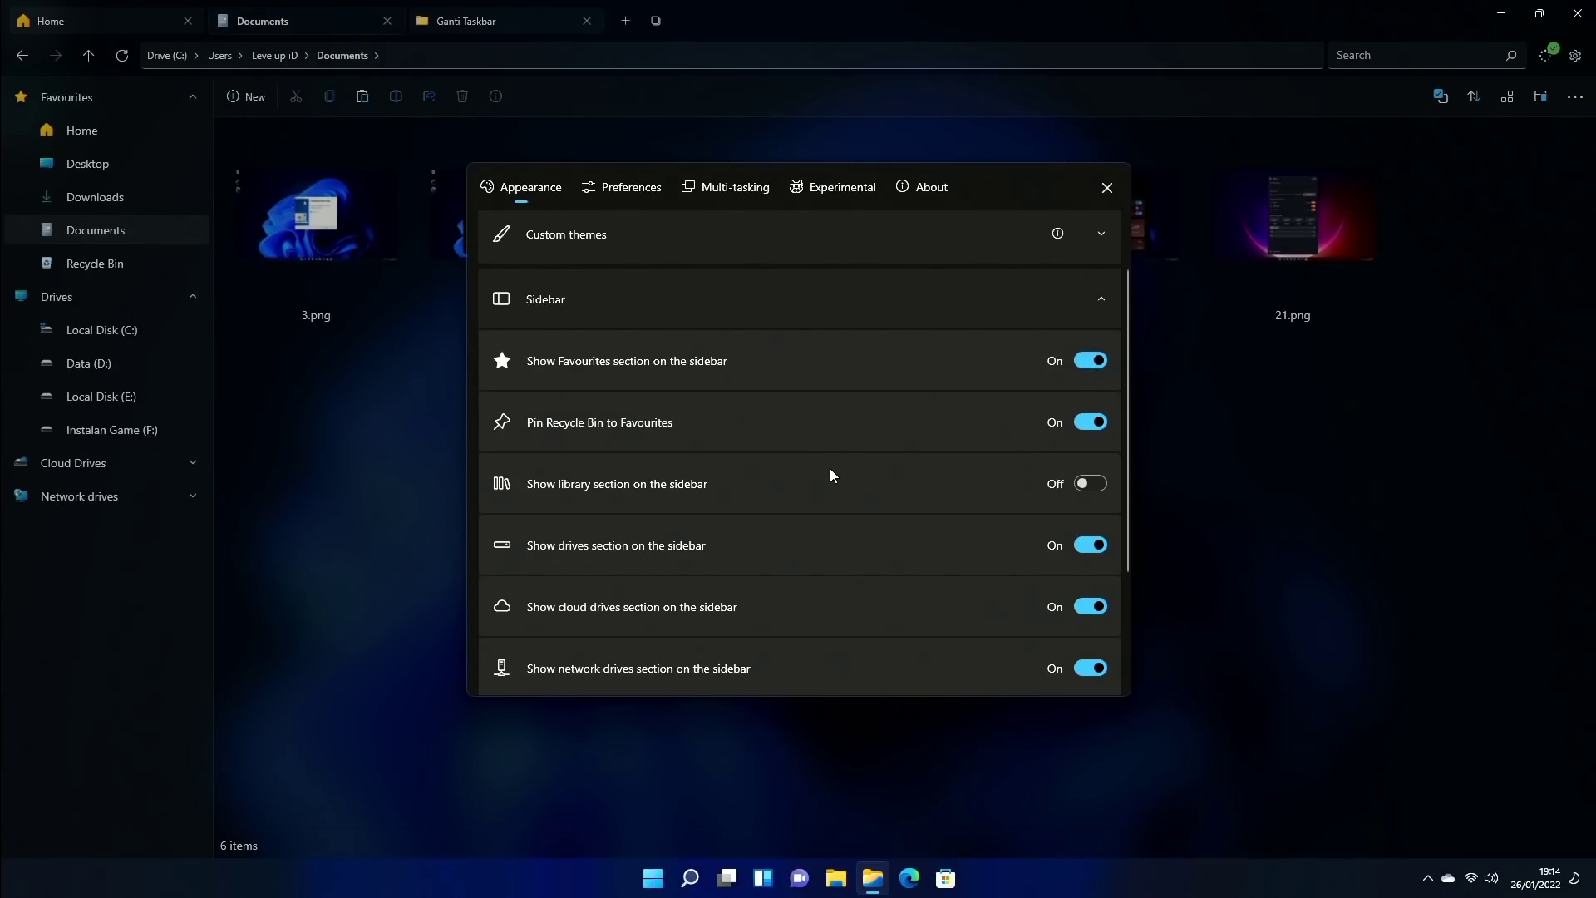
Step: Review the remaining sidebar section options and collapse the Sidebar settings
scroll(769, 502, down, 3)
scroll(770, 501, up, 2)
scroll(770, 501, down, 2)
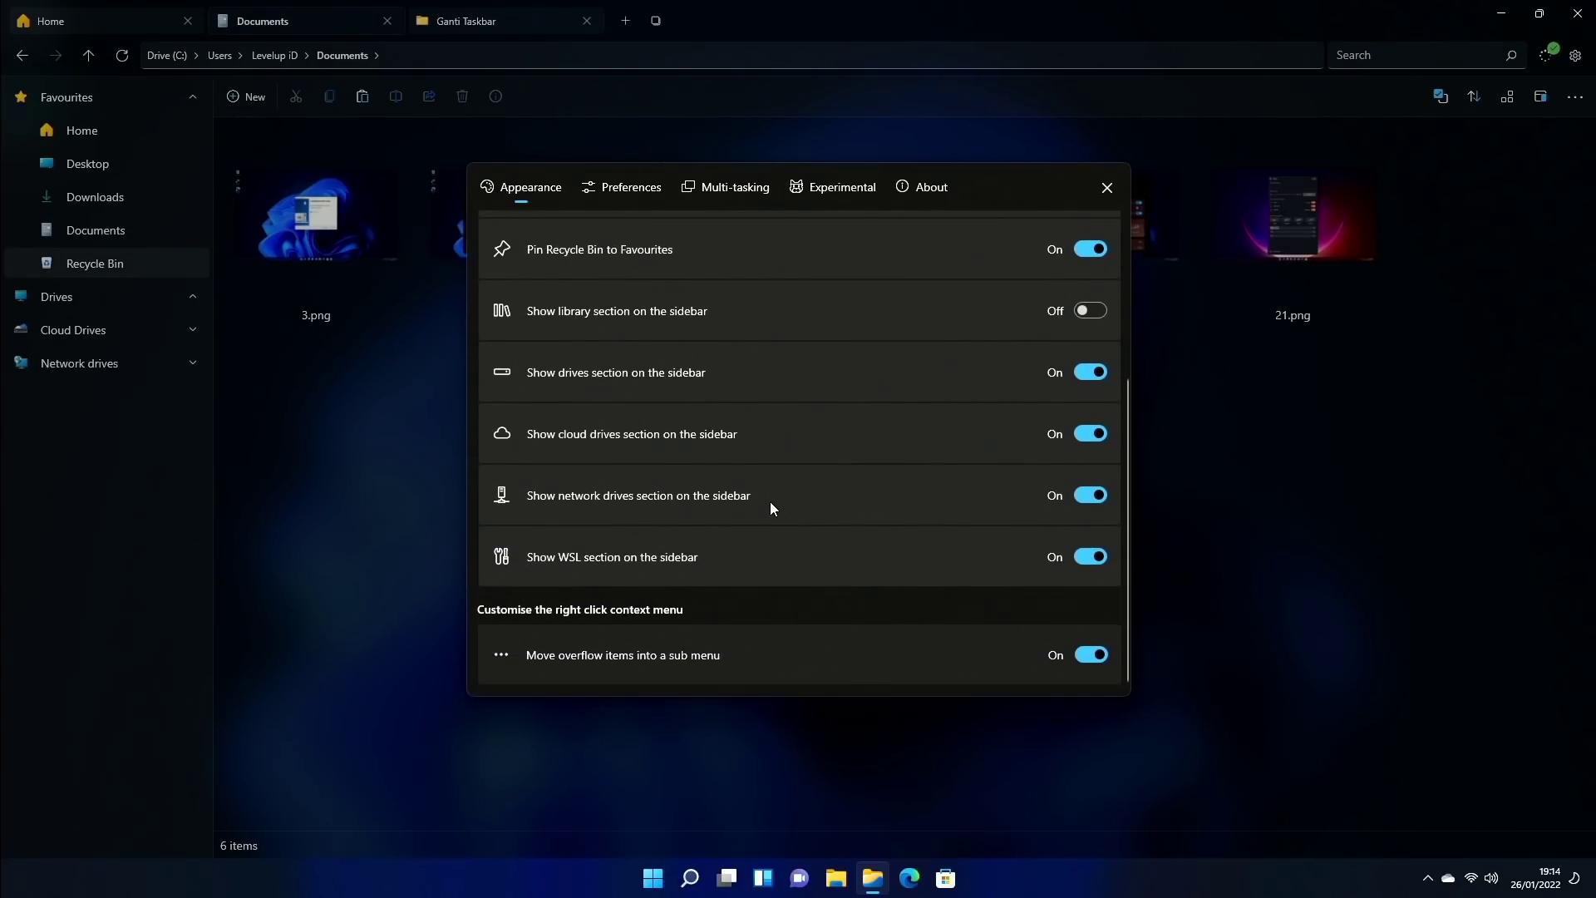
scroll(770, 501, up, 3)
scroll(773, 511, up, 1)
click(1049, 394)
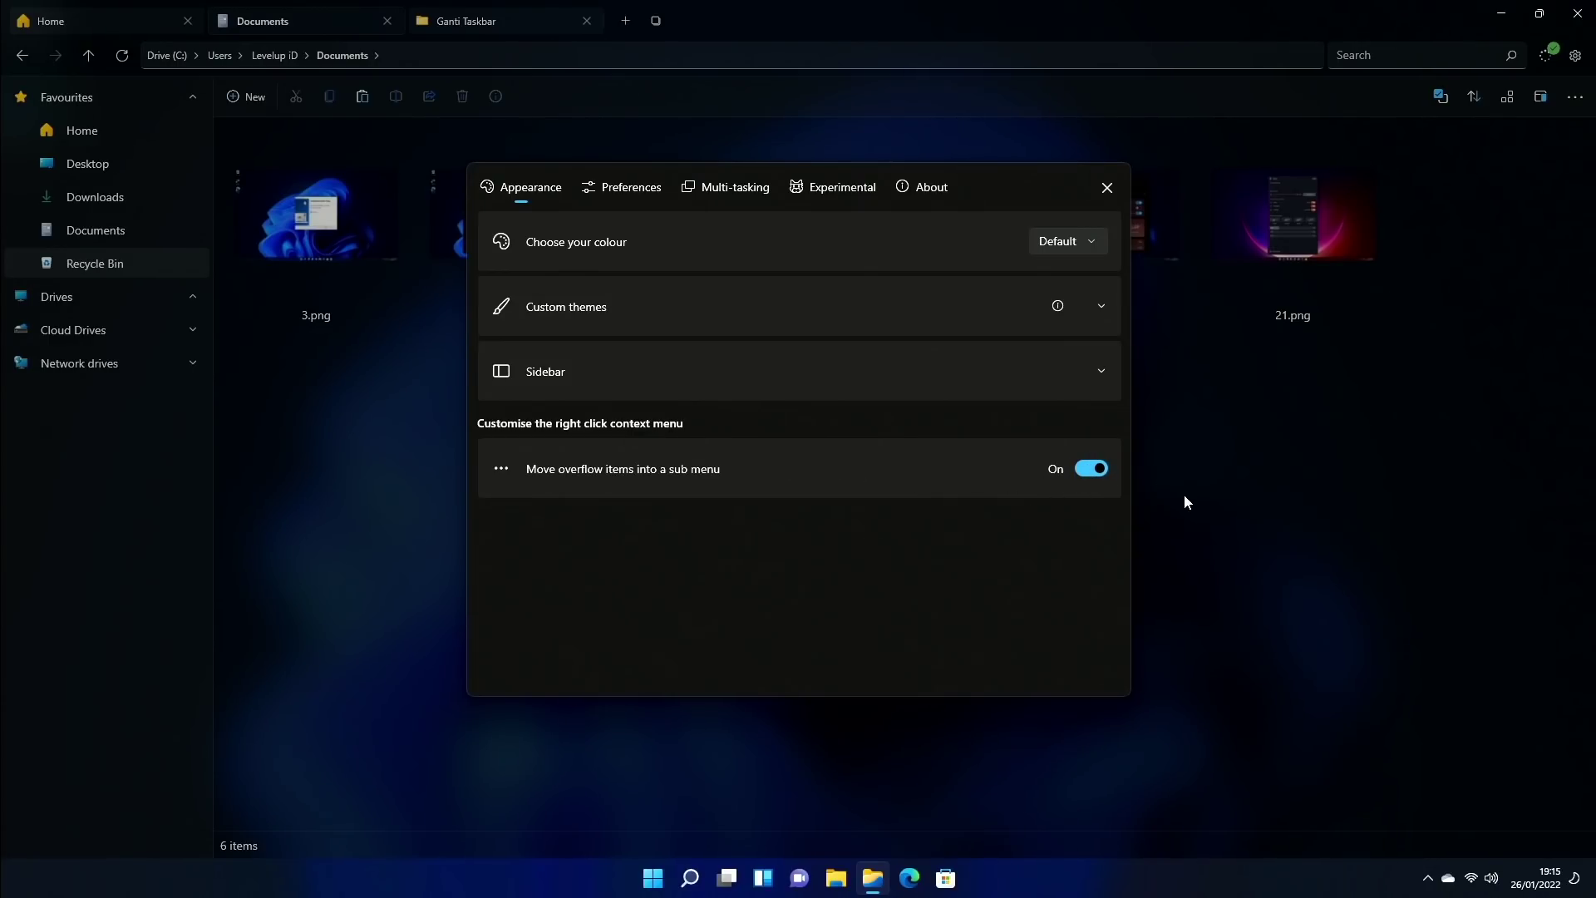
Step: Compare the Documents folder's context menu before and after turning off Move overflow items into a sub menu
click(1107, 187)
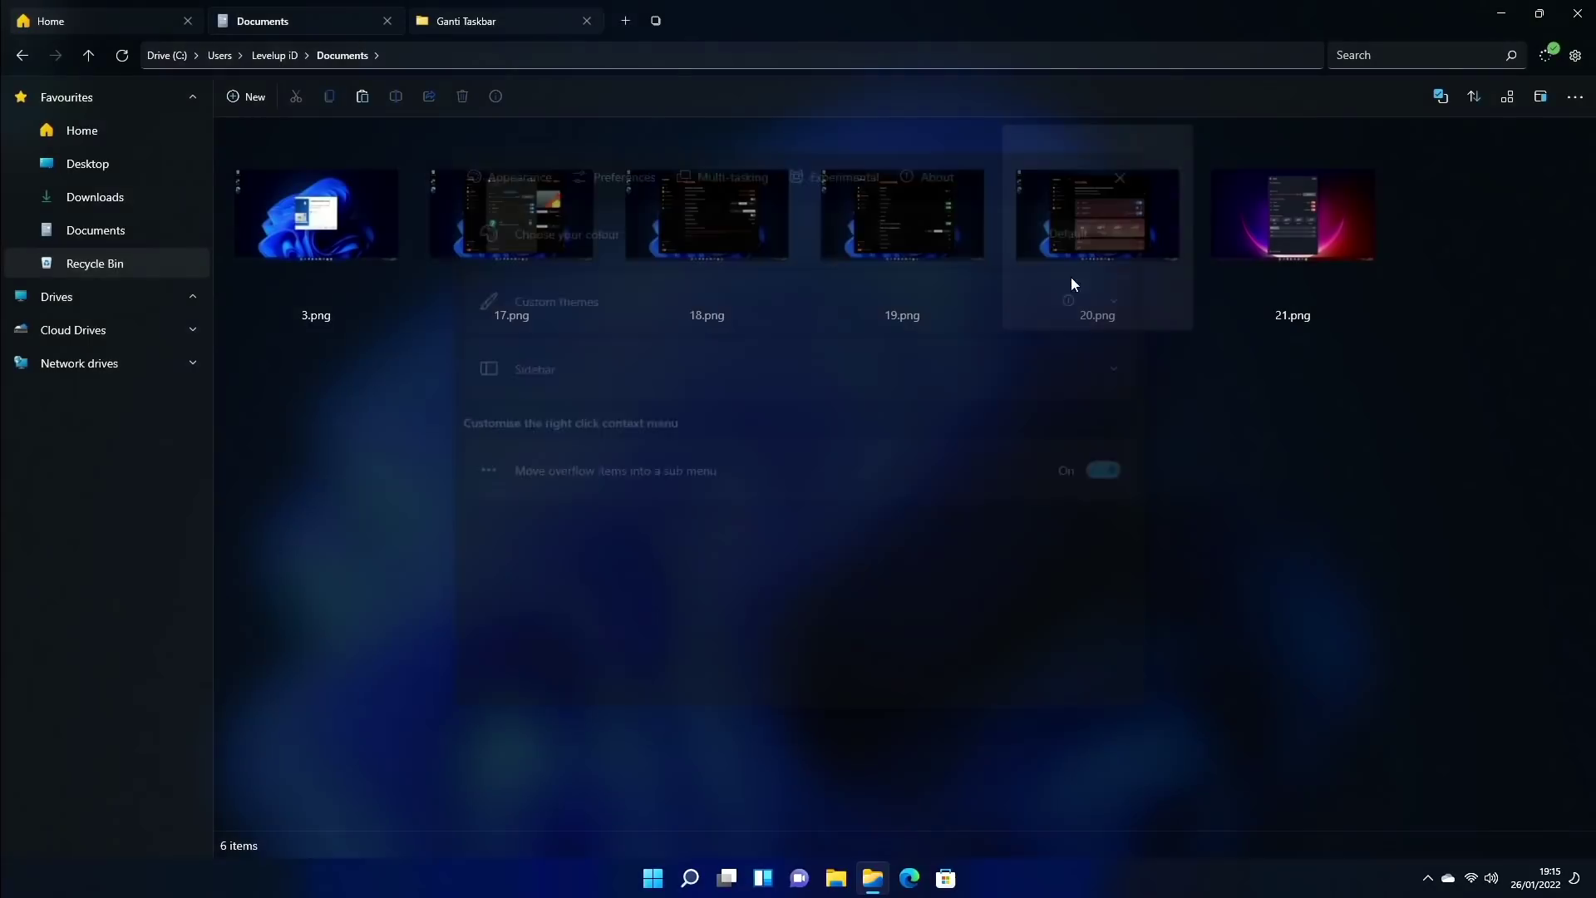
right_click(886, 440)
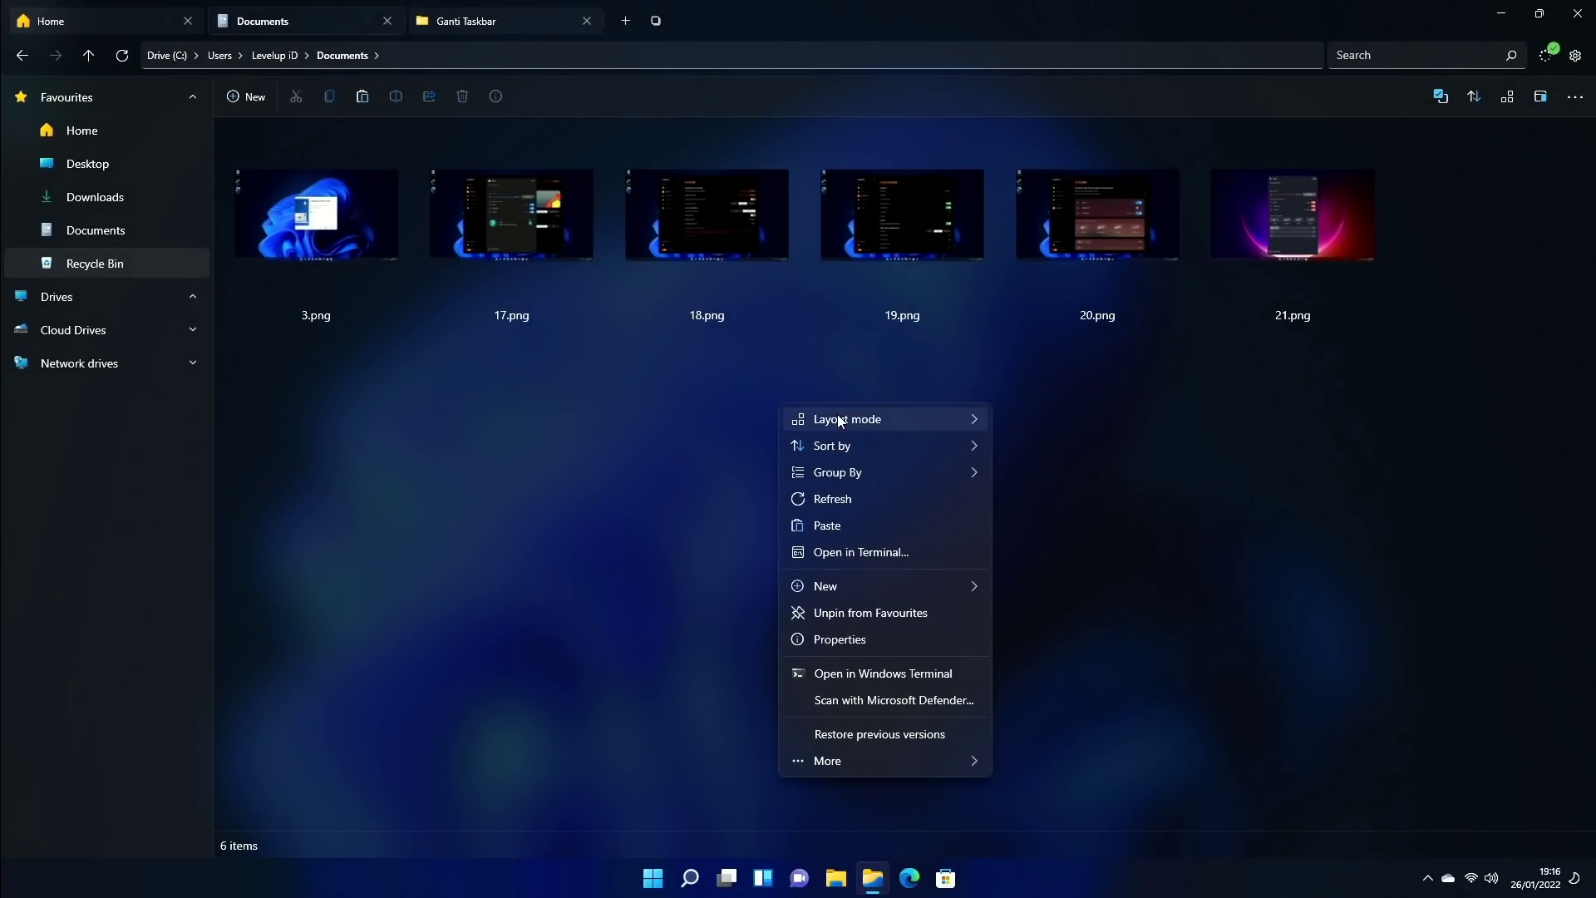
click(1577, 61)
click(1577, 62)
click(1091, 468)
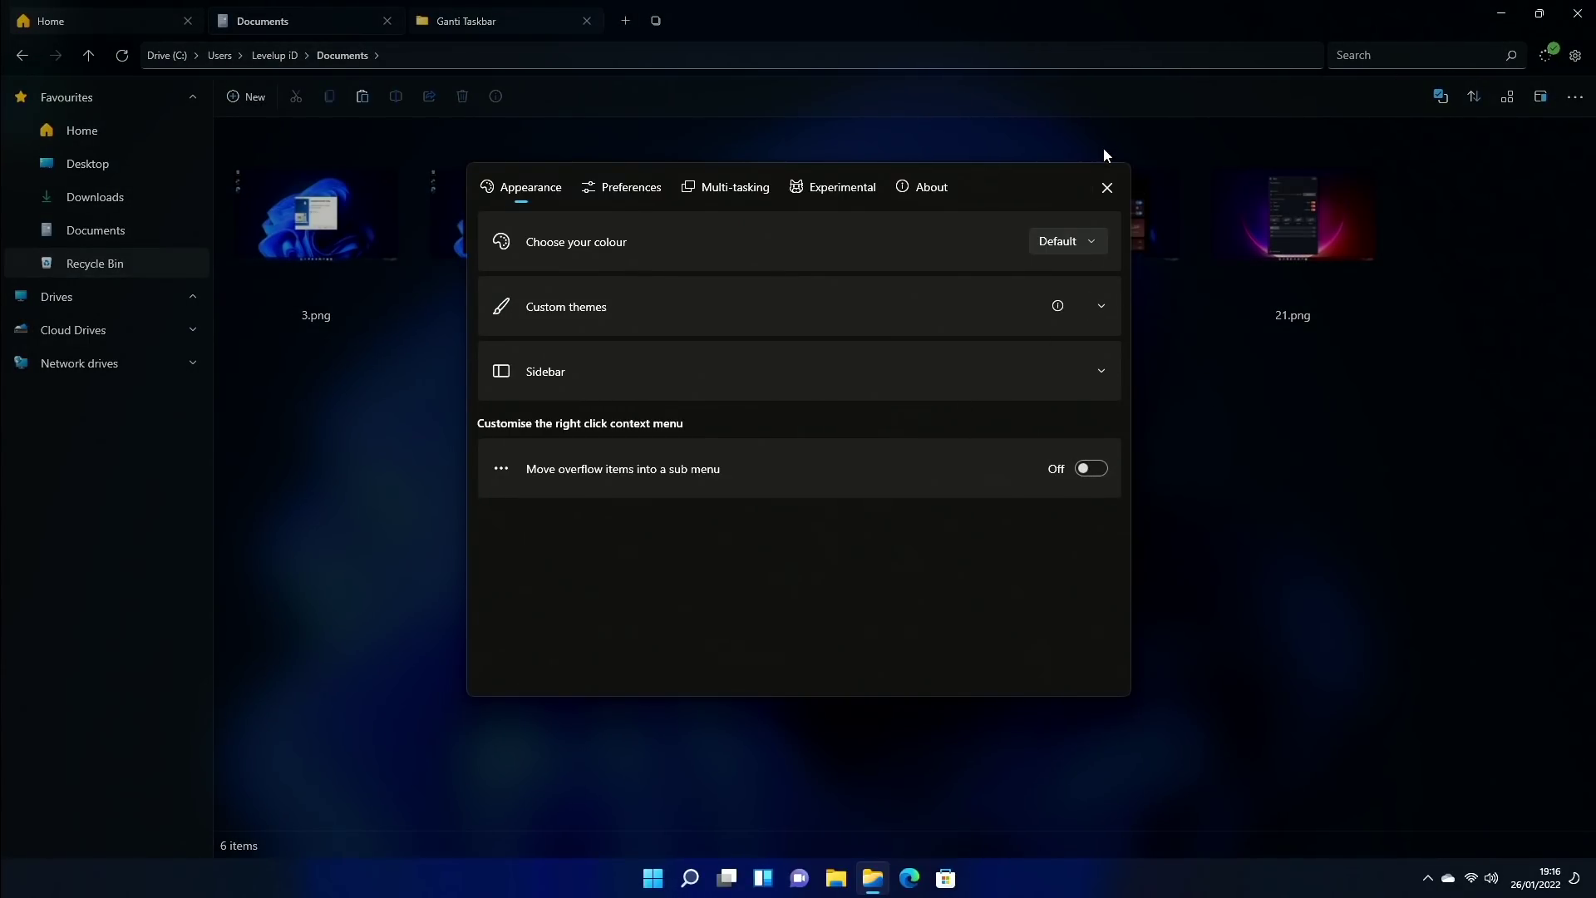
click(1105, 186)
right_click(895, 427)
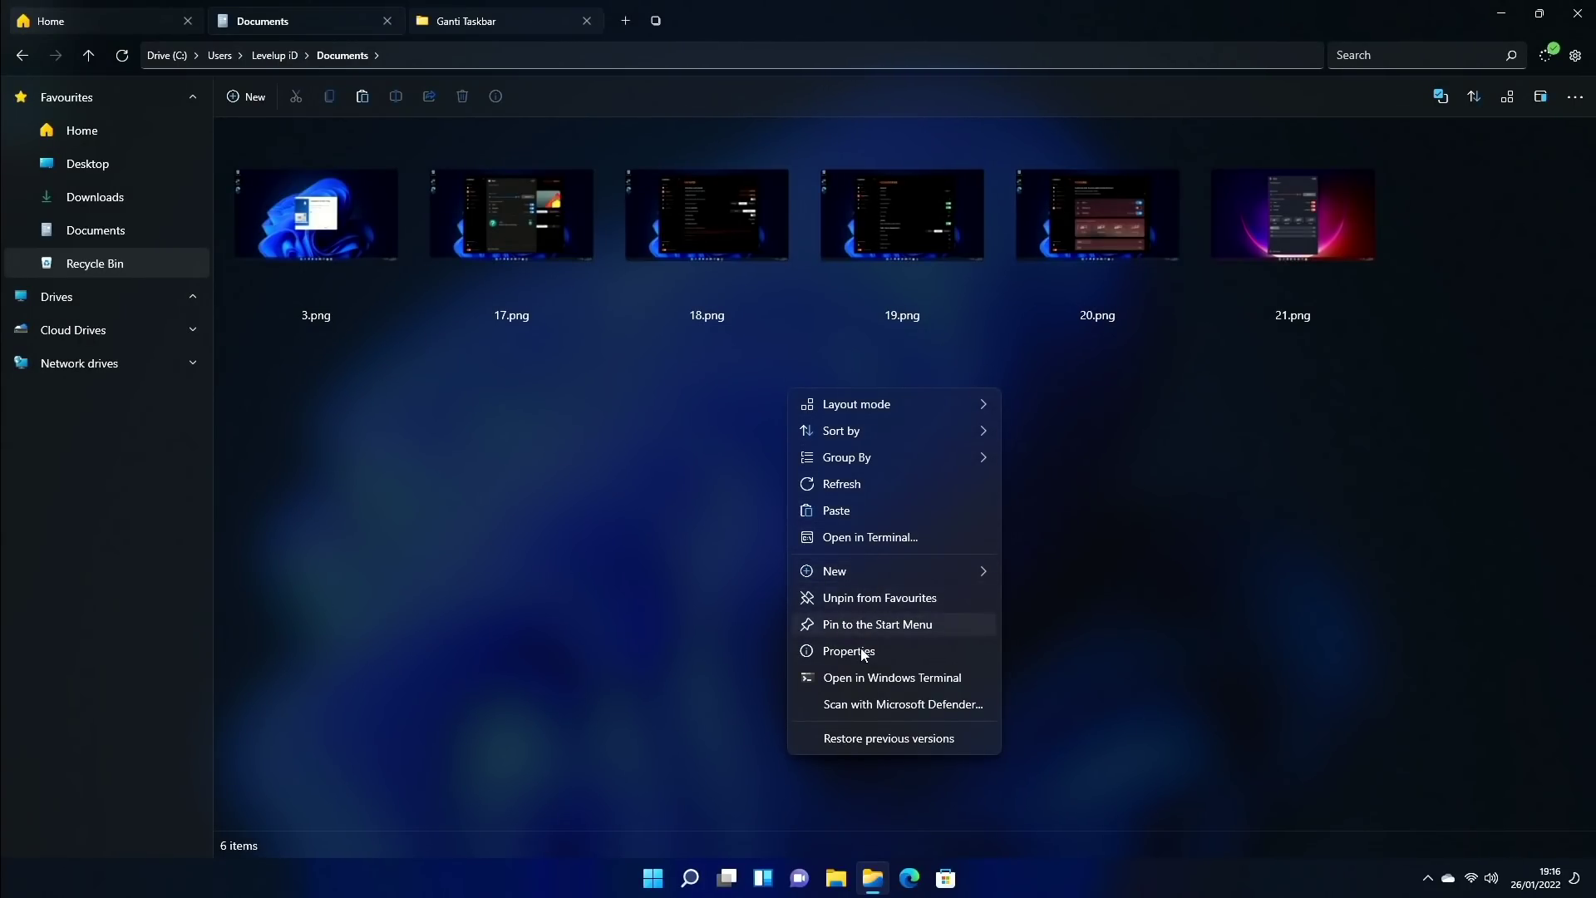
Step: Return to the Appearance settings and turn Move overflow items into a sub menu back on
click(1573, 63)
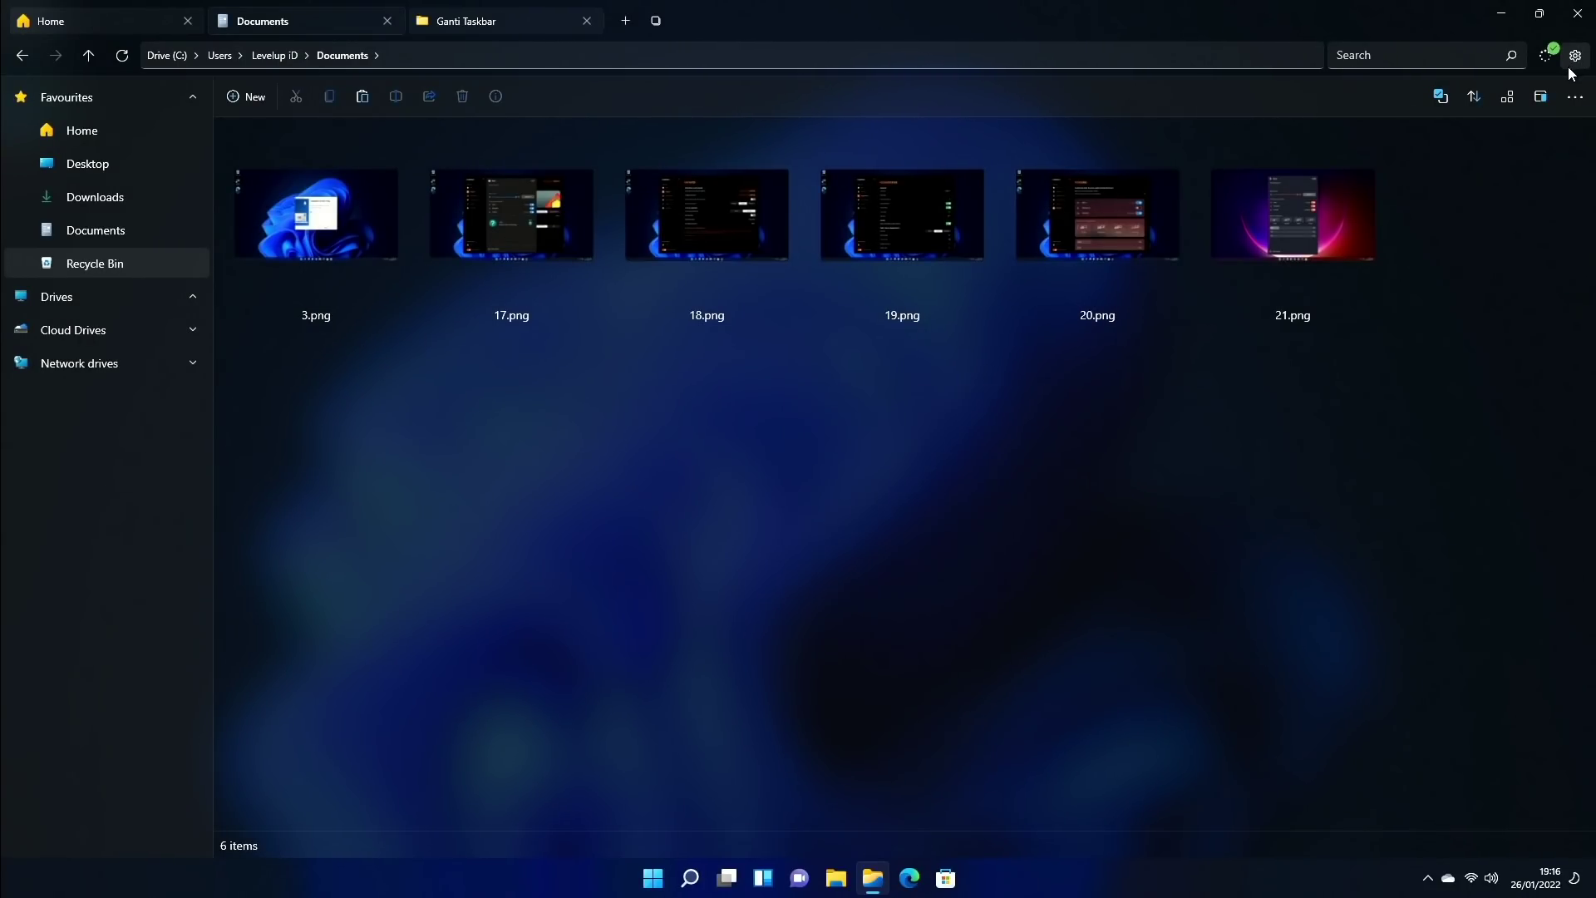
click(1571, 66)
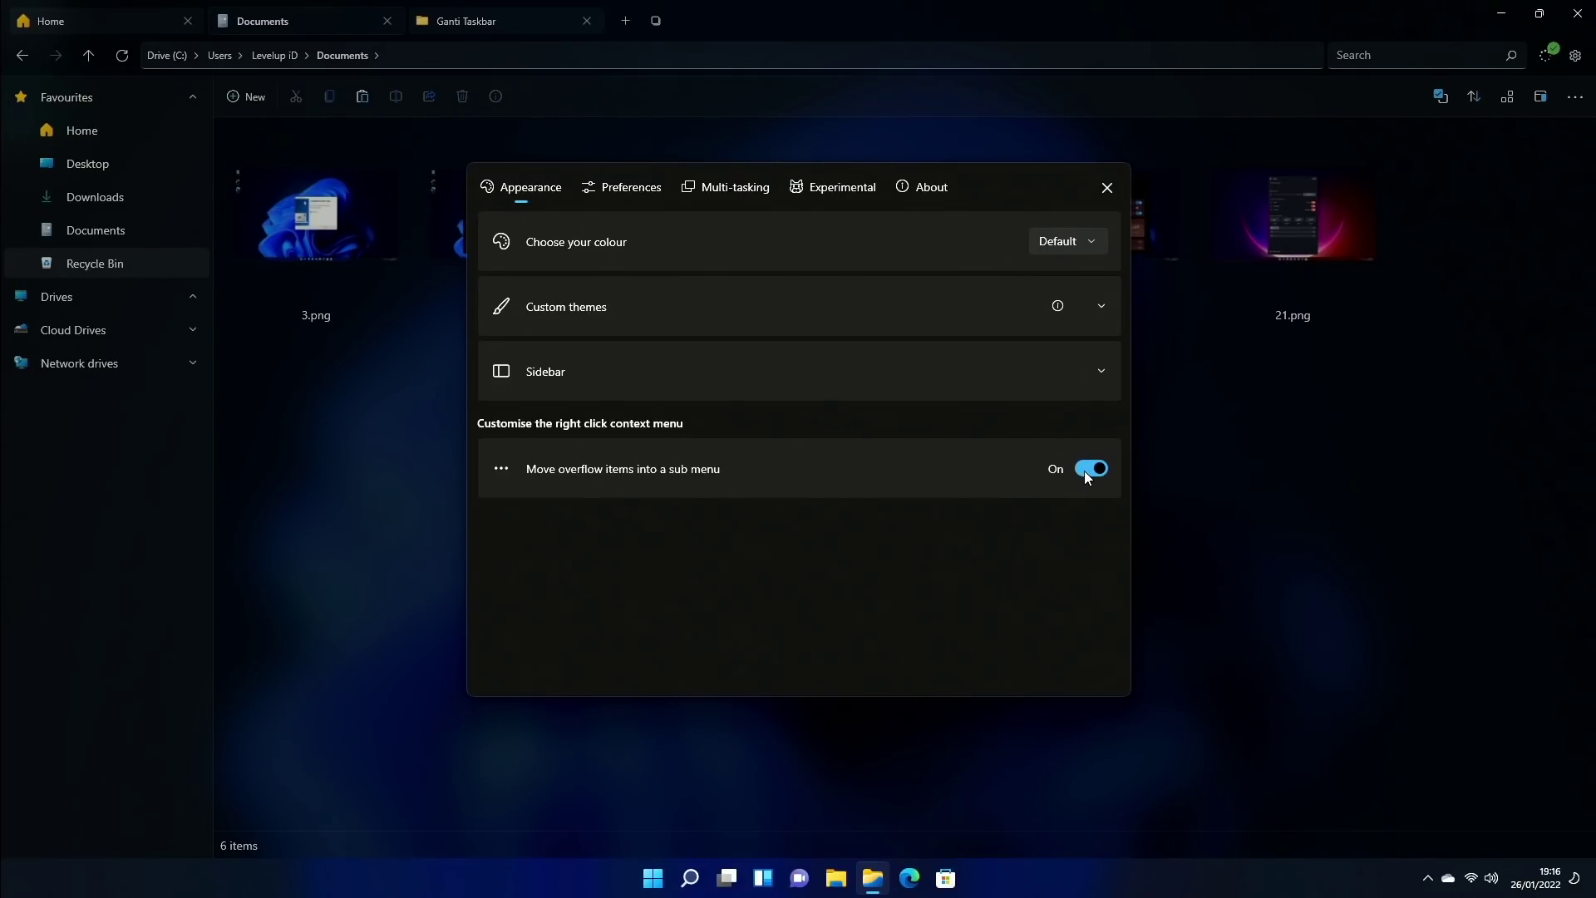
Step: Open the Preferences settings and set the language to English (United Kingdom)
click(615, 191)
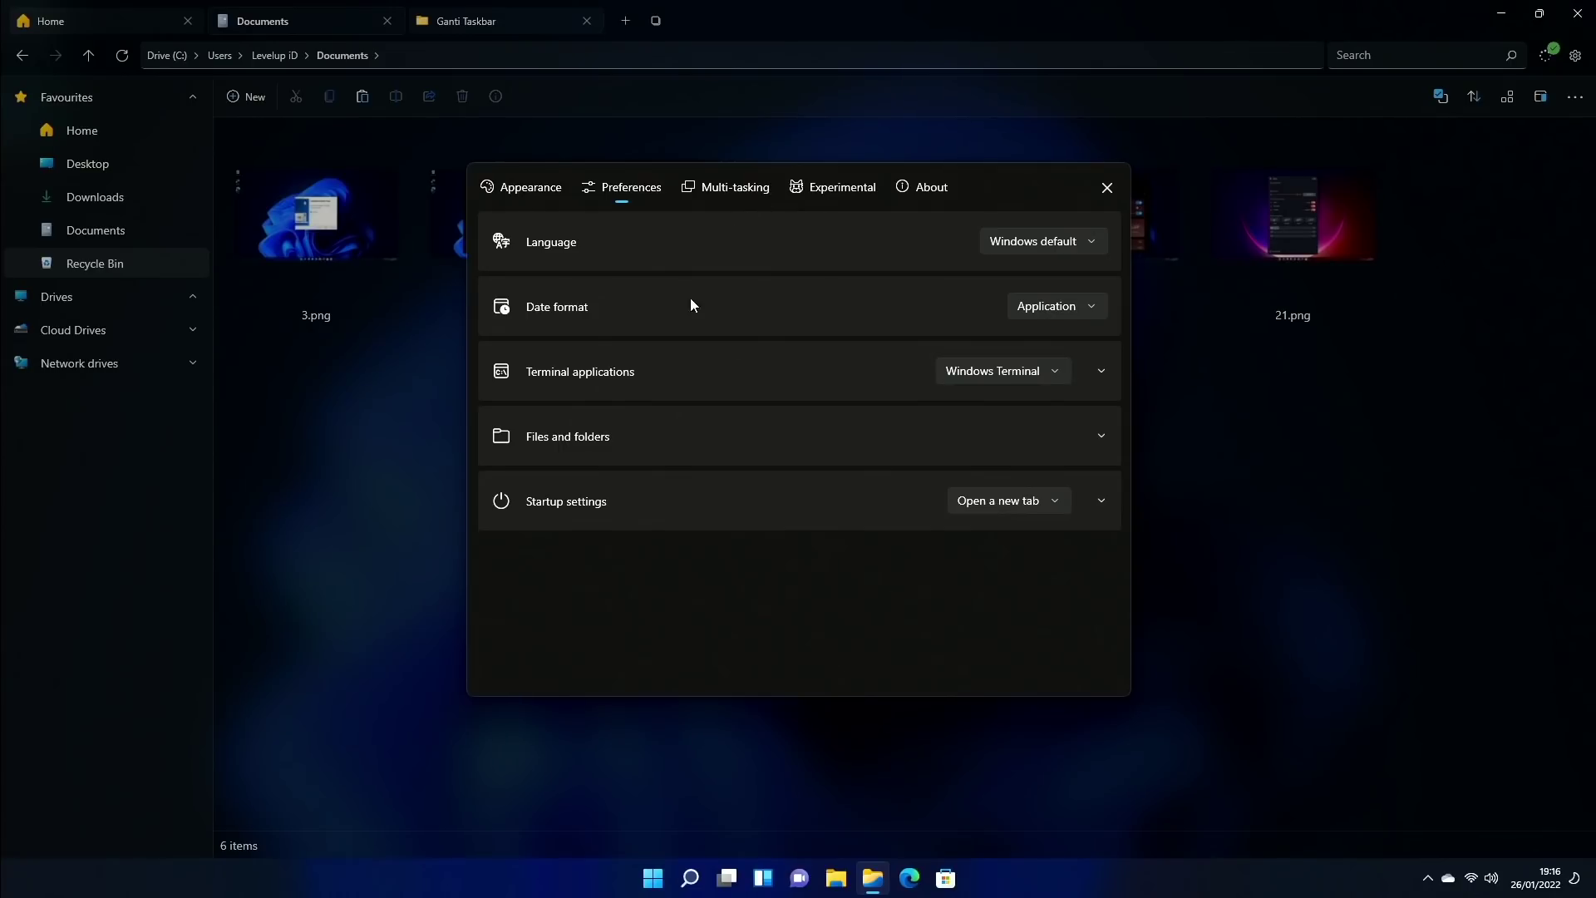
click(1058, 237)
scroll(1082, 408, down, 3)
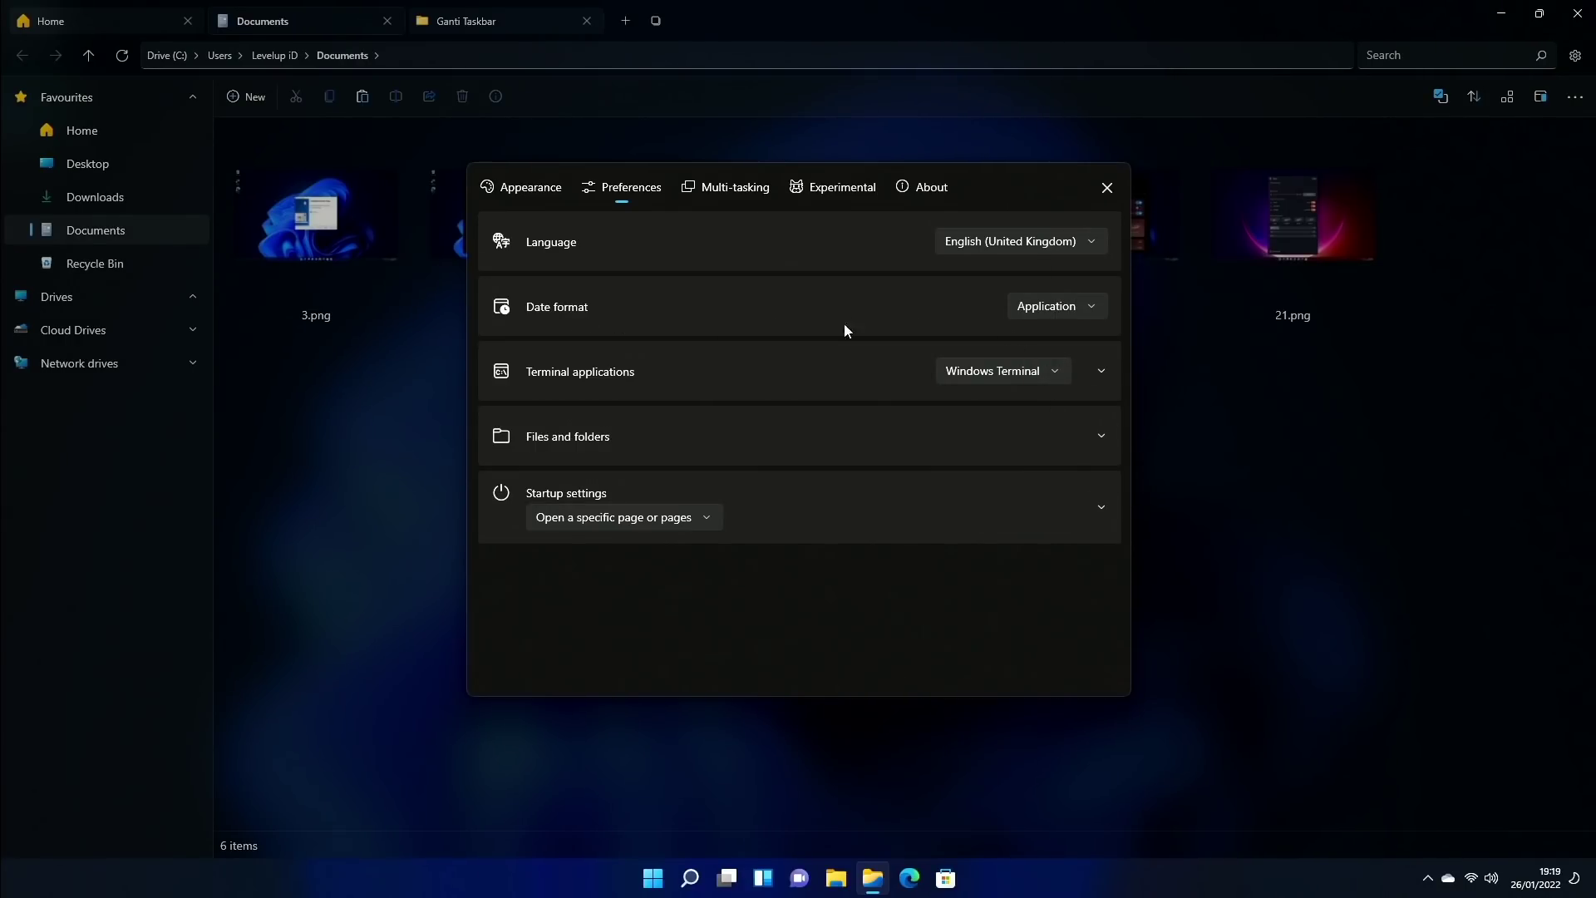
Step: View the available date formats and terminal applications without changing either setting
click(1039, 307)
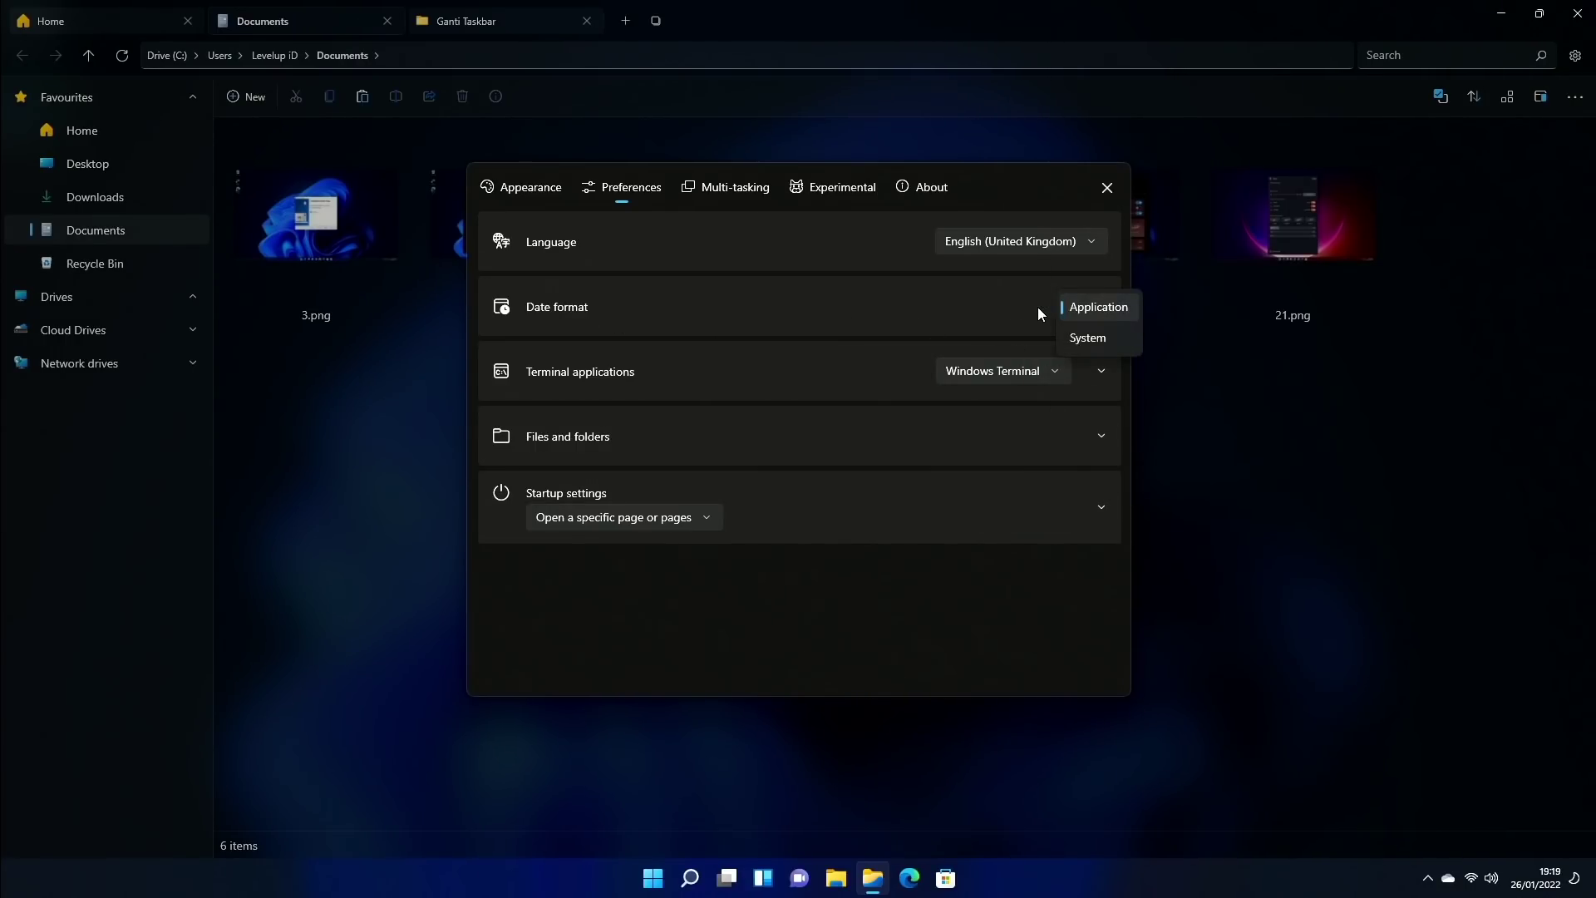
click(760, 305)
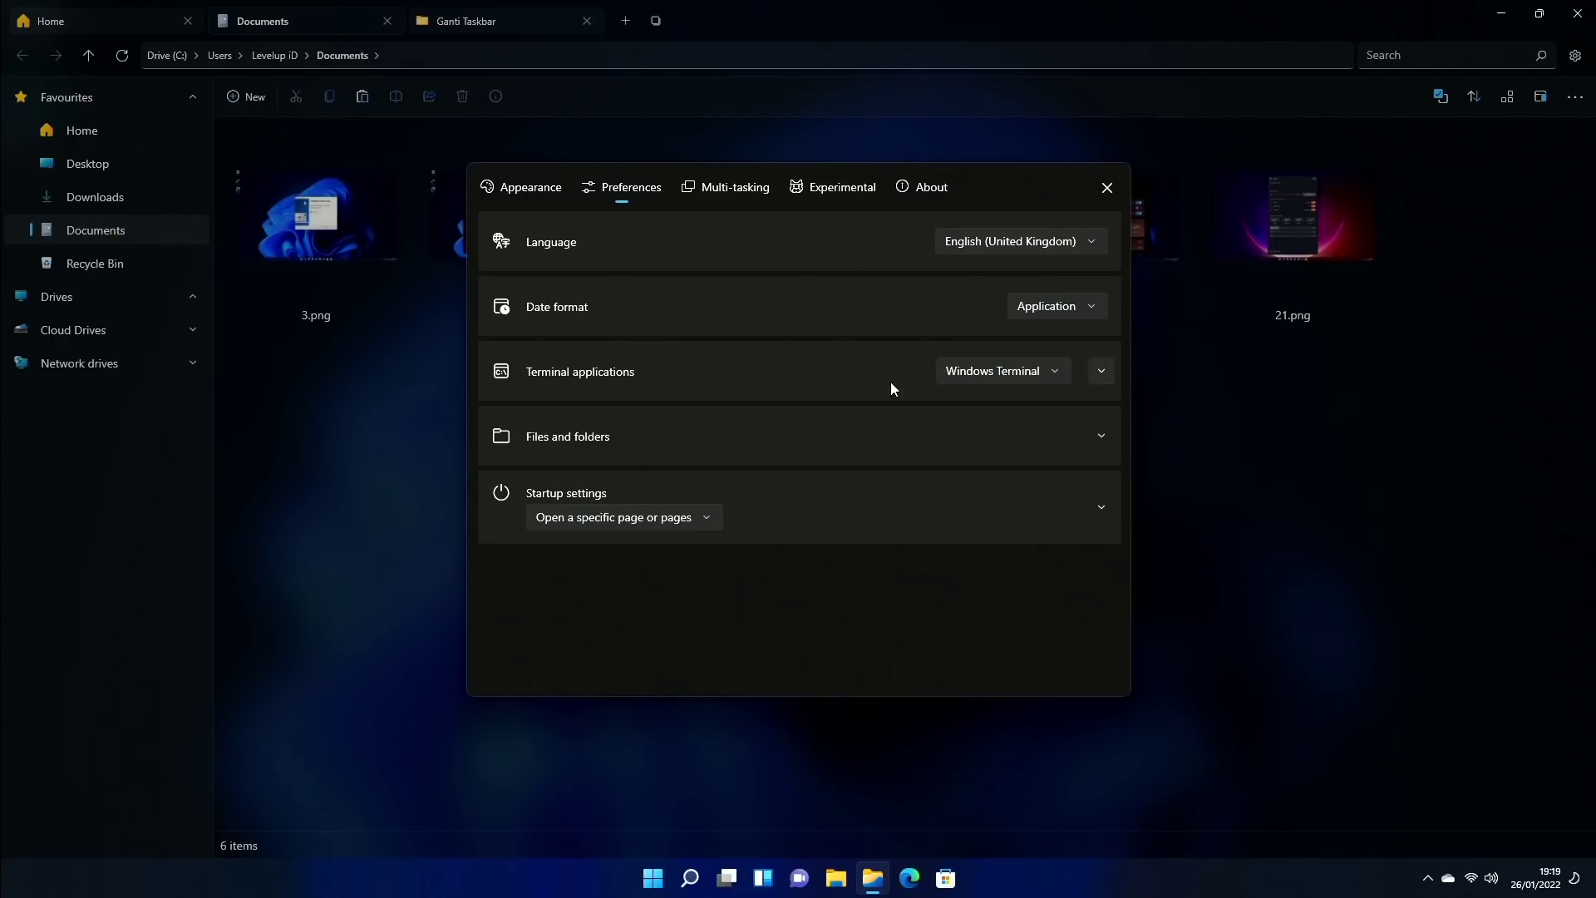
click(999, 371)
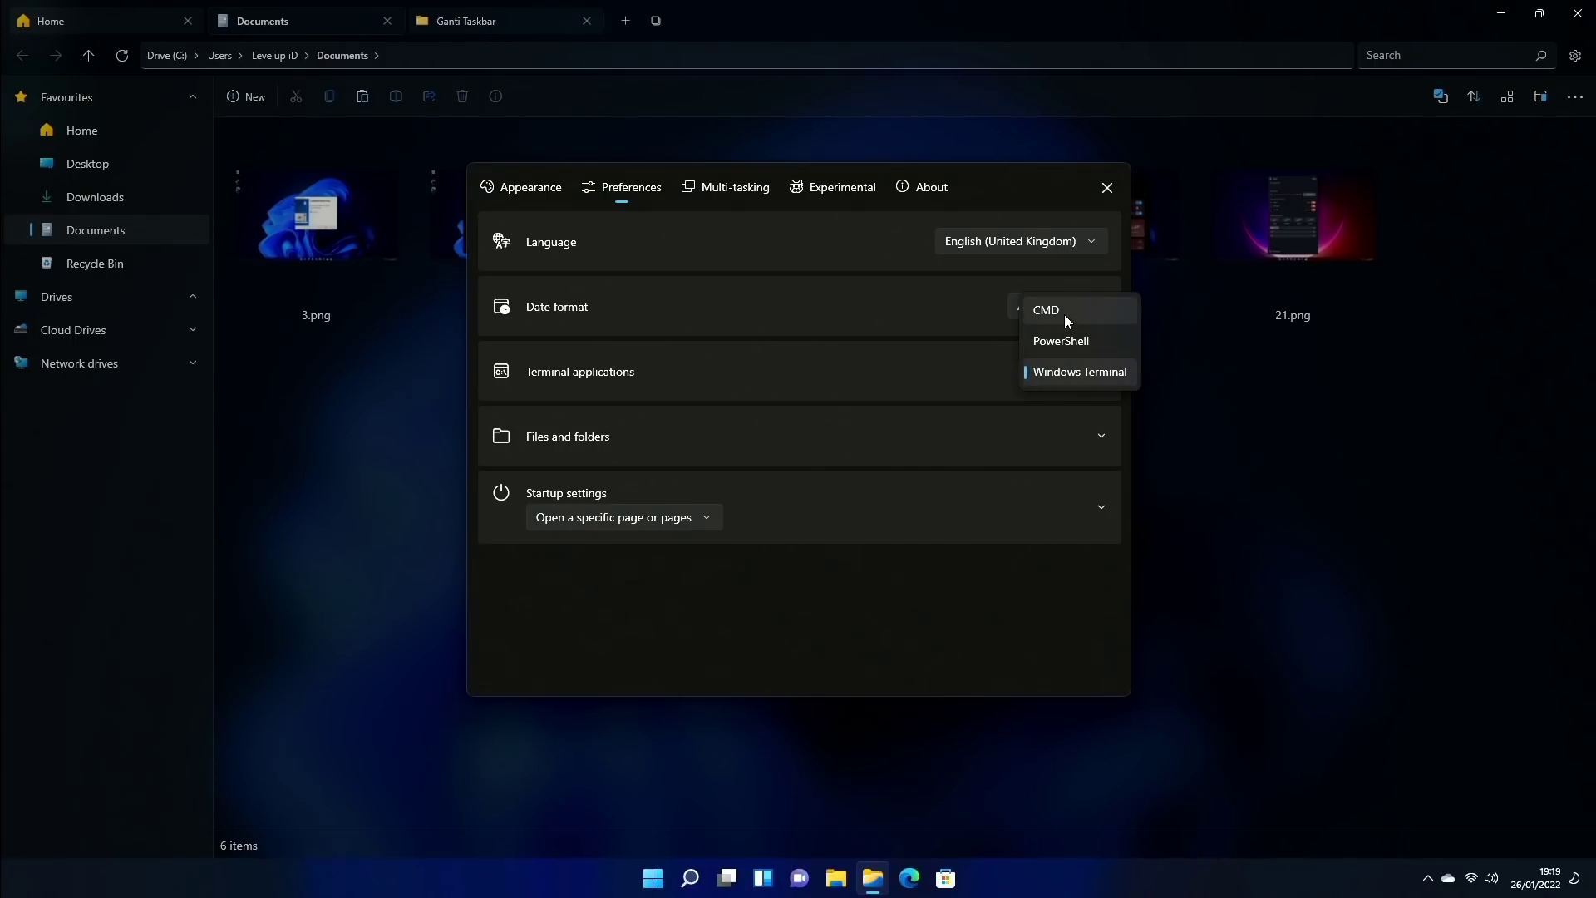
click(831, 342)
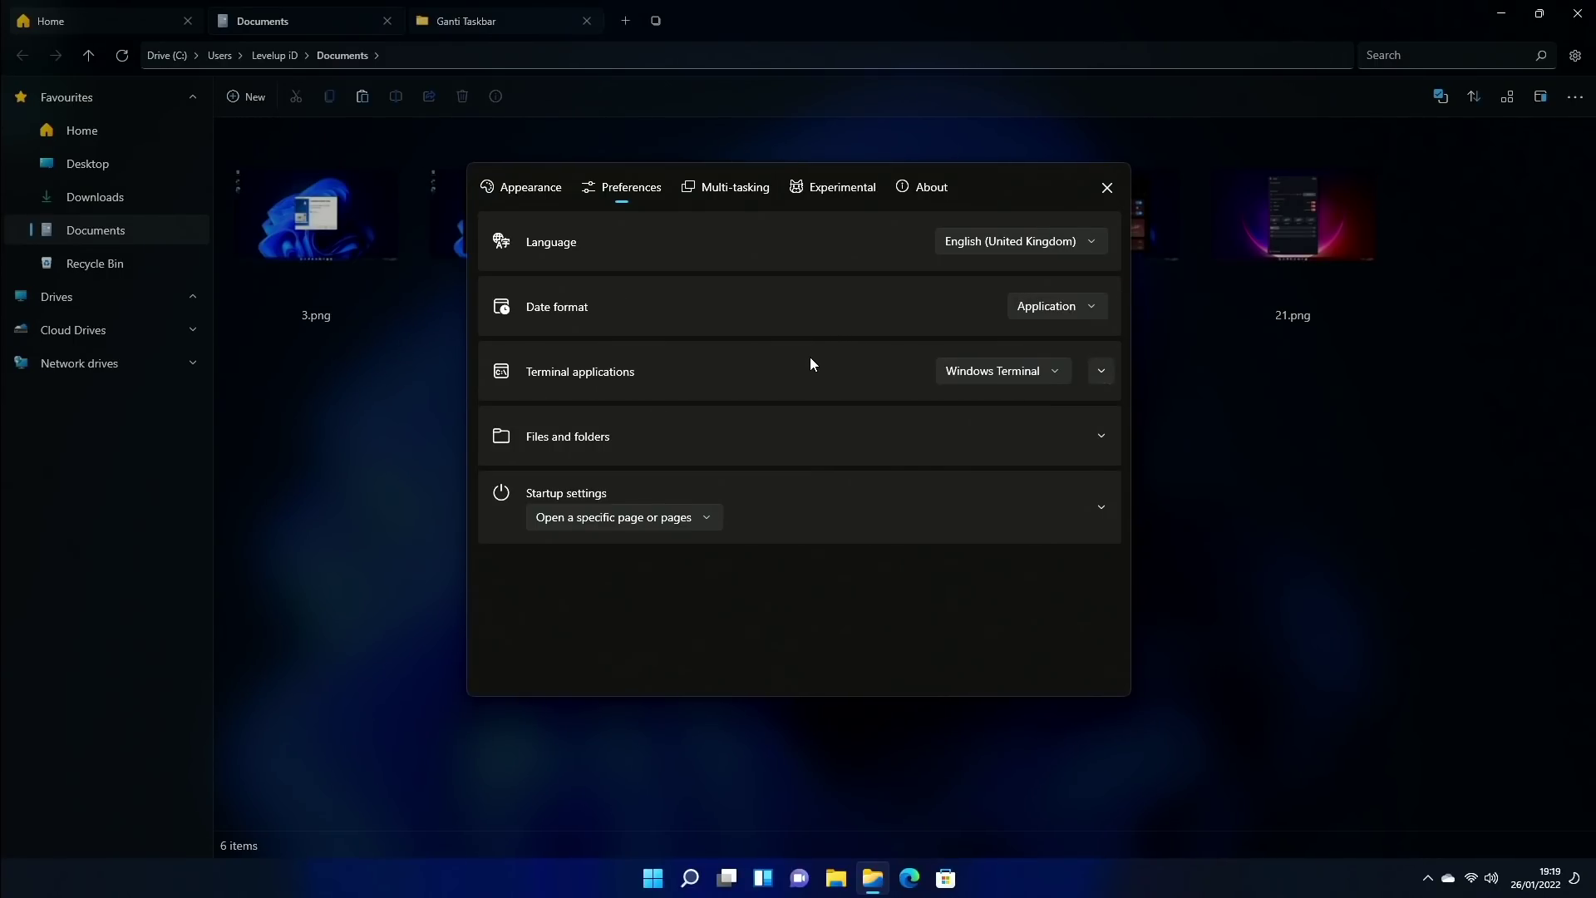
Step: Expand the Files and folders preferences and review the options for deleting, hidden files, extensions, single-click opening and sorting
click(650, 440)
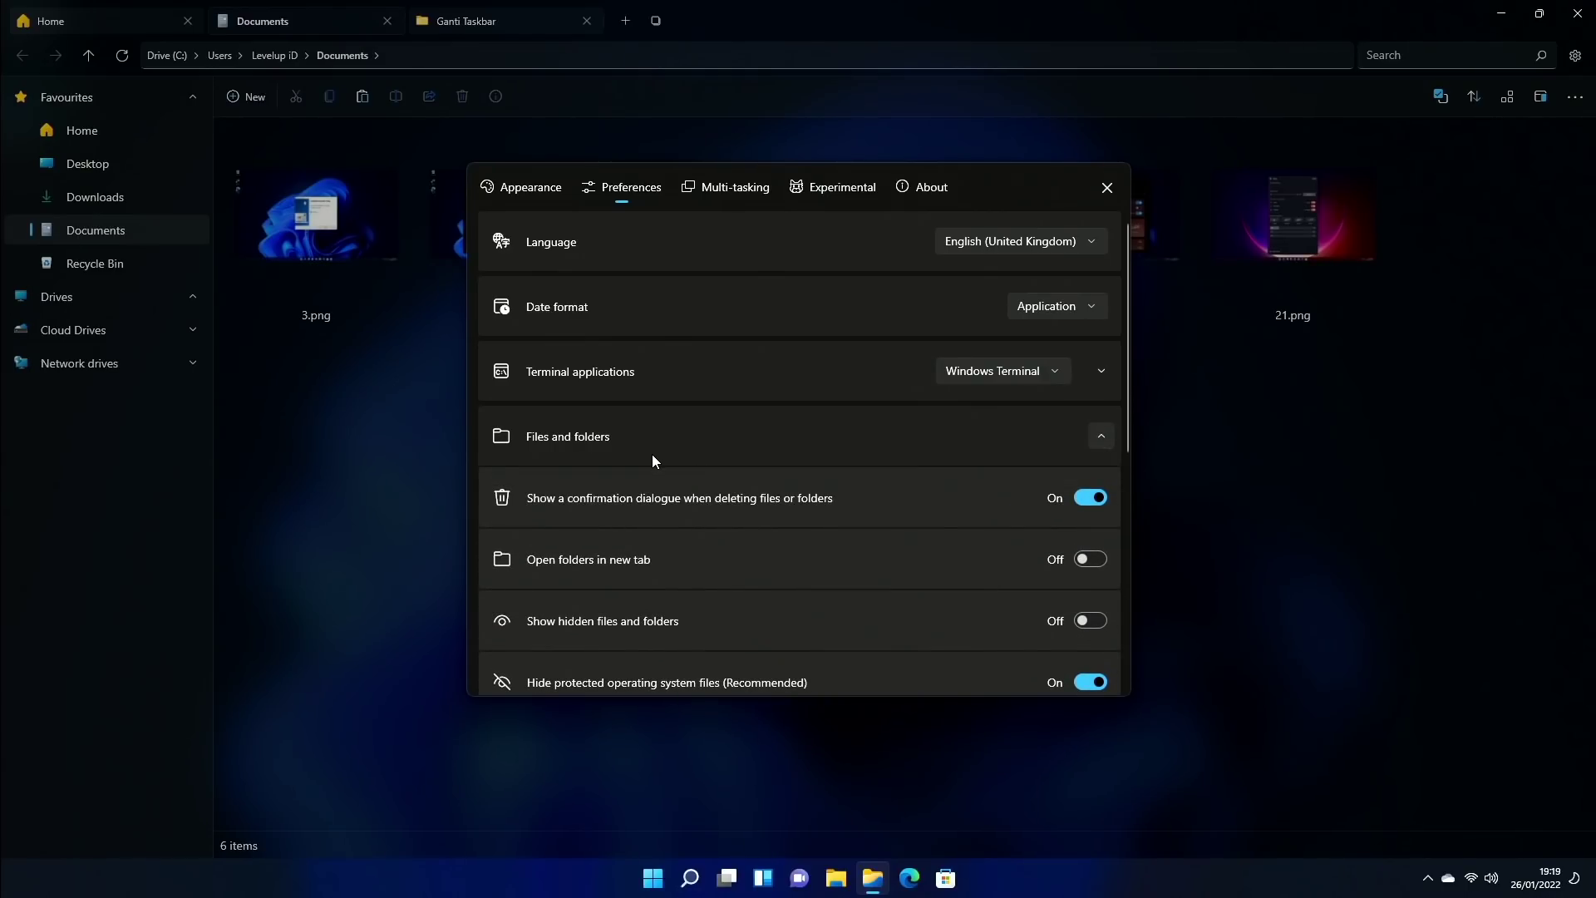
scroll(652, 454, down, 2)
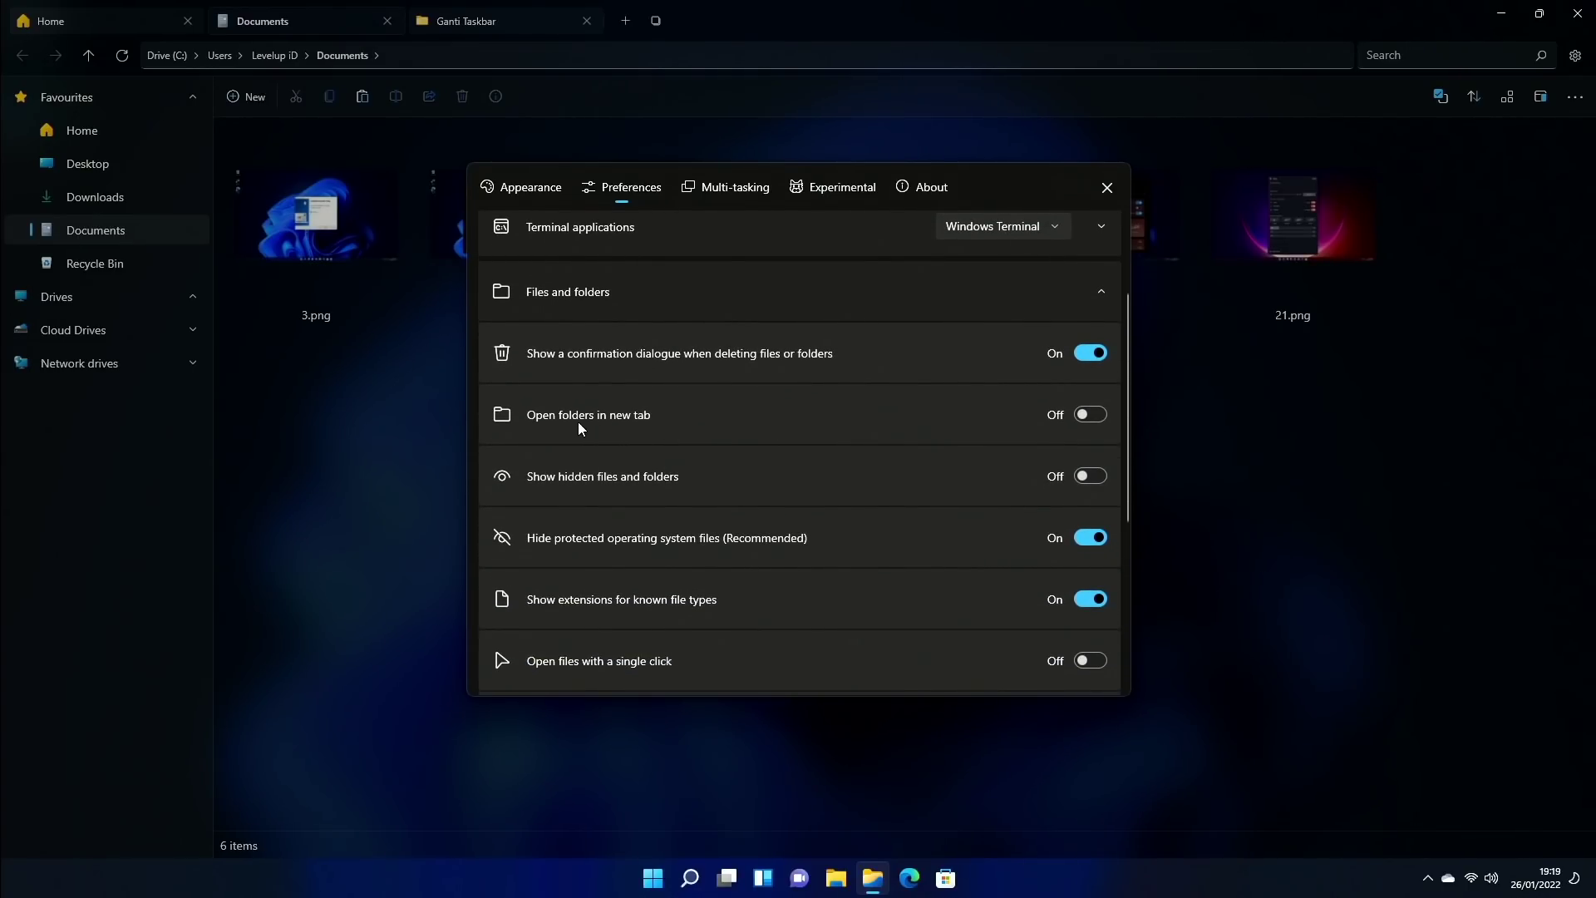
scroll(632, 431, down, 1)
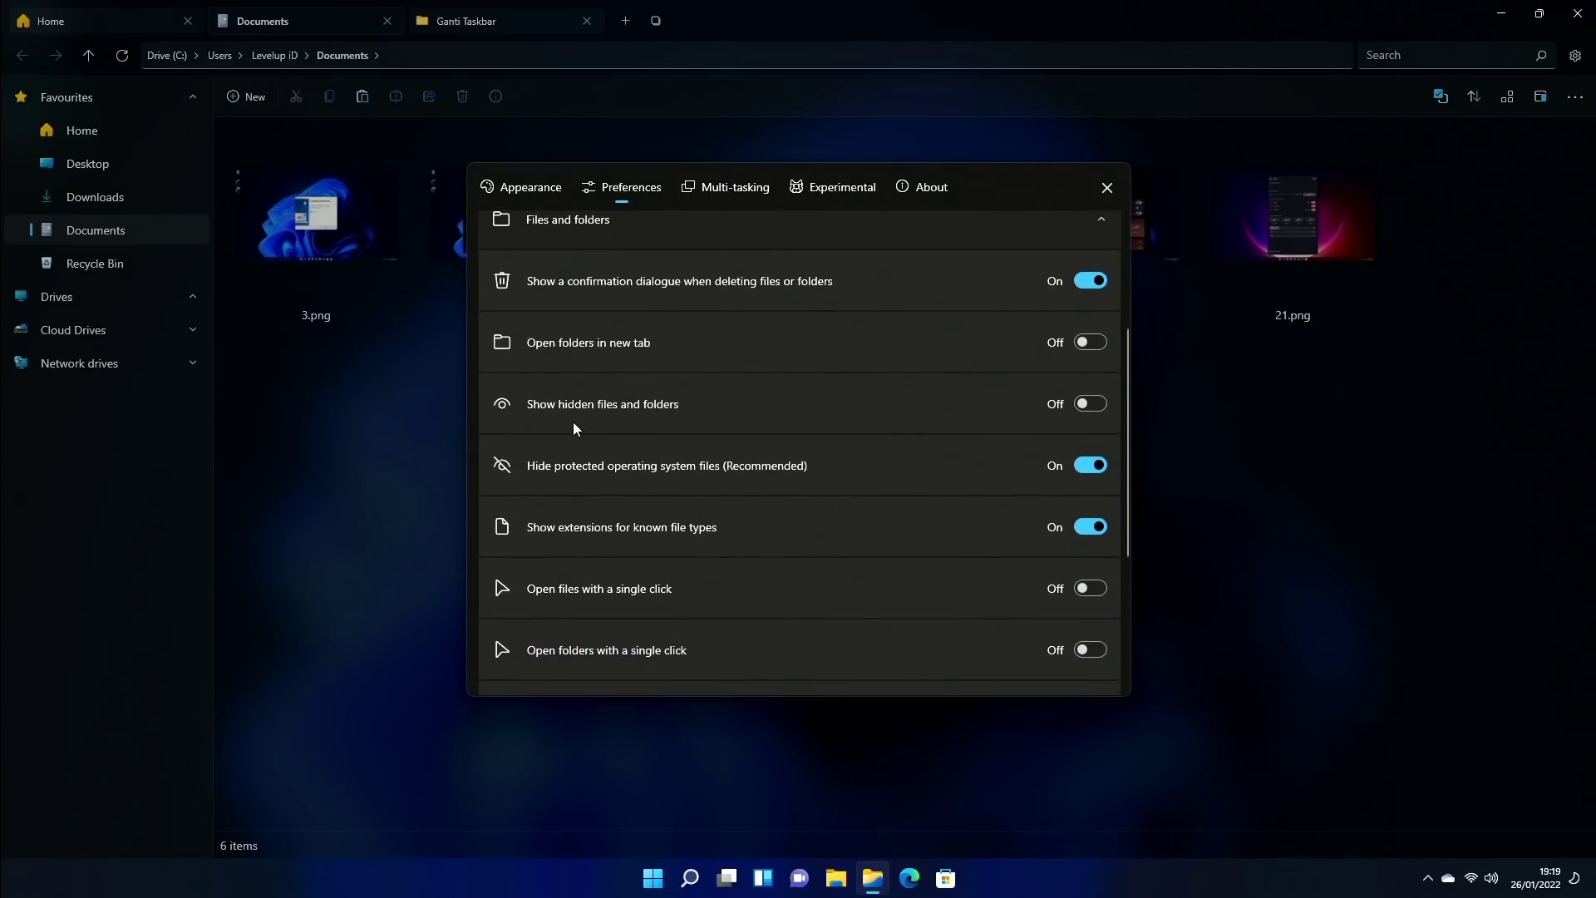
scroll(702, 412, down, 1)
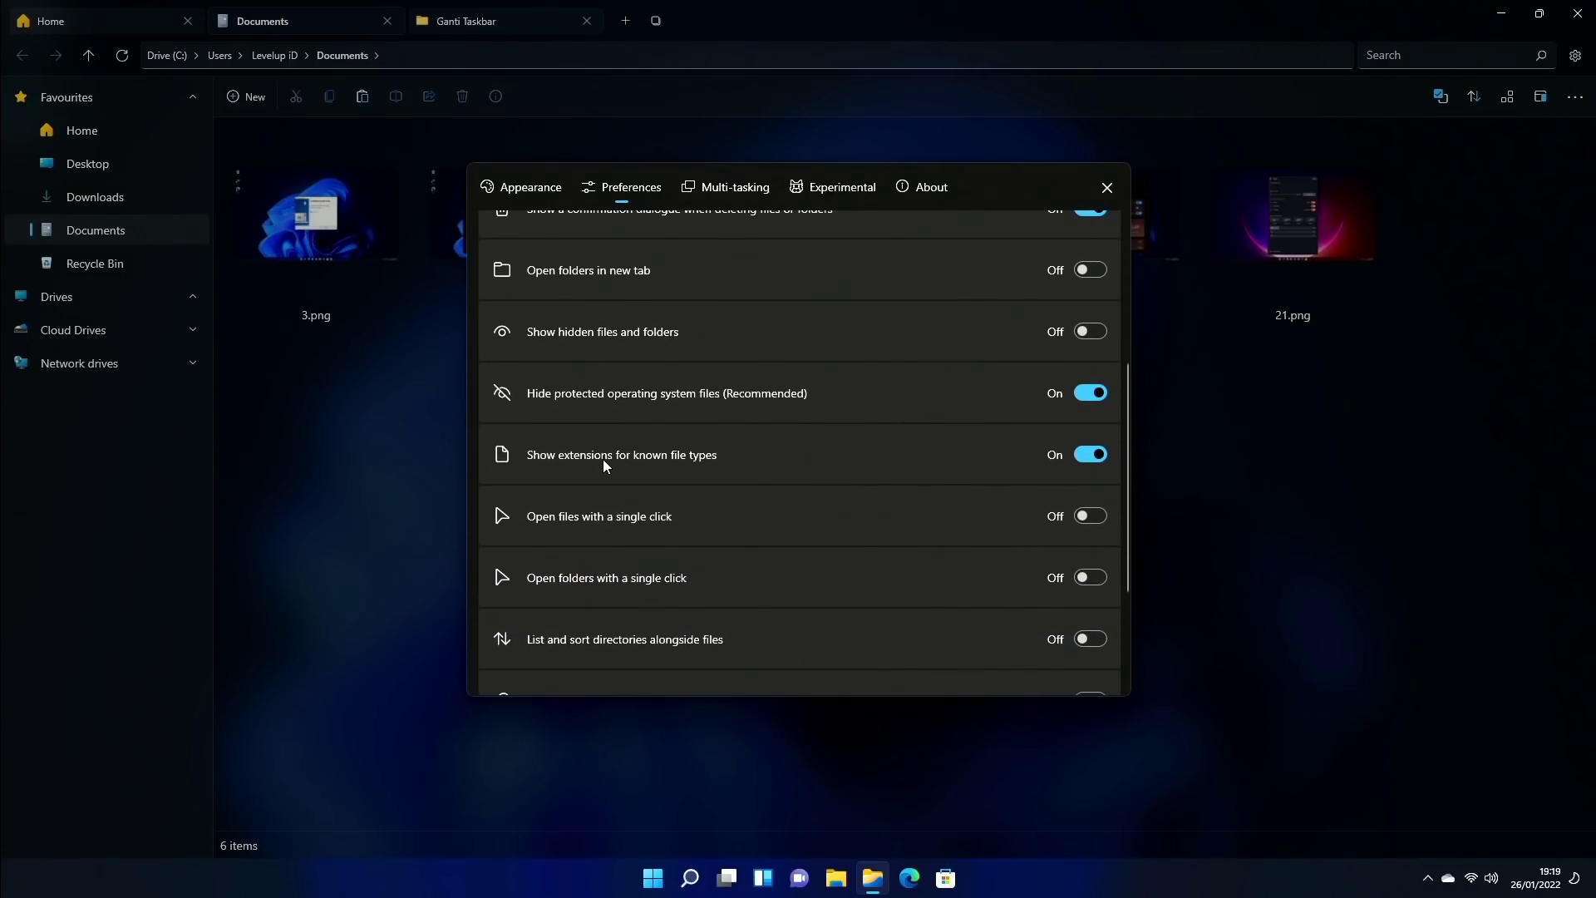
scroll(602, 459, down, 2)
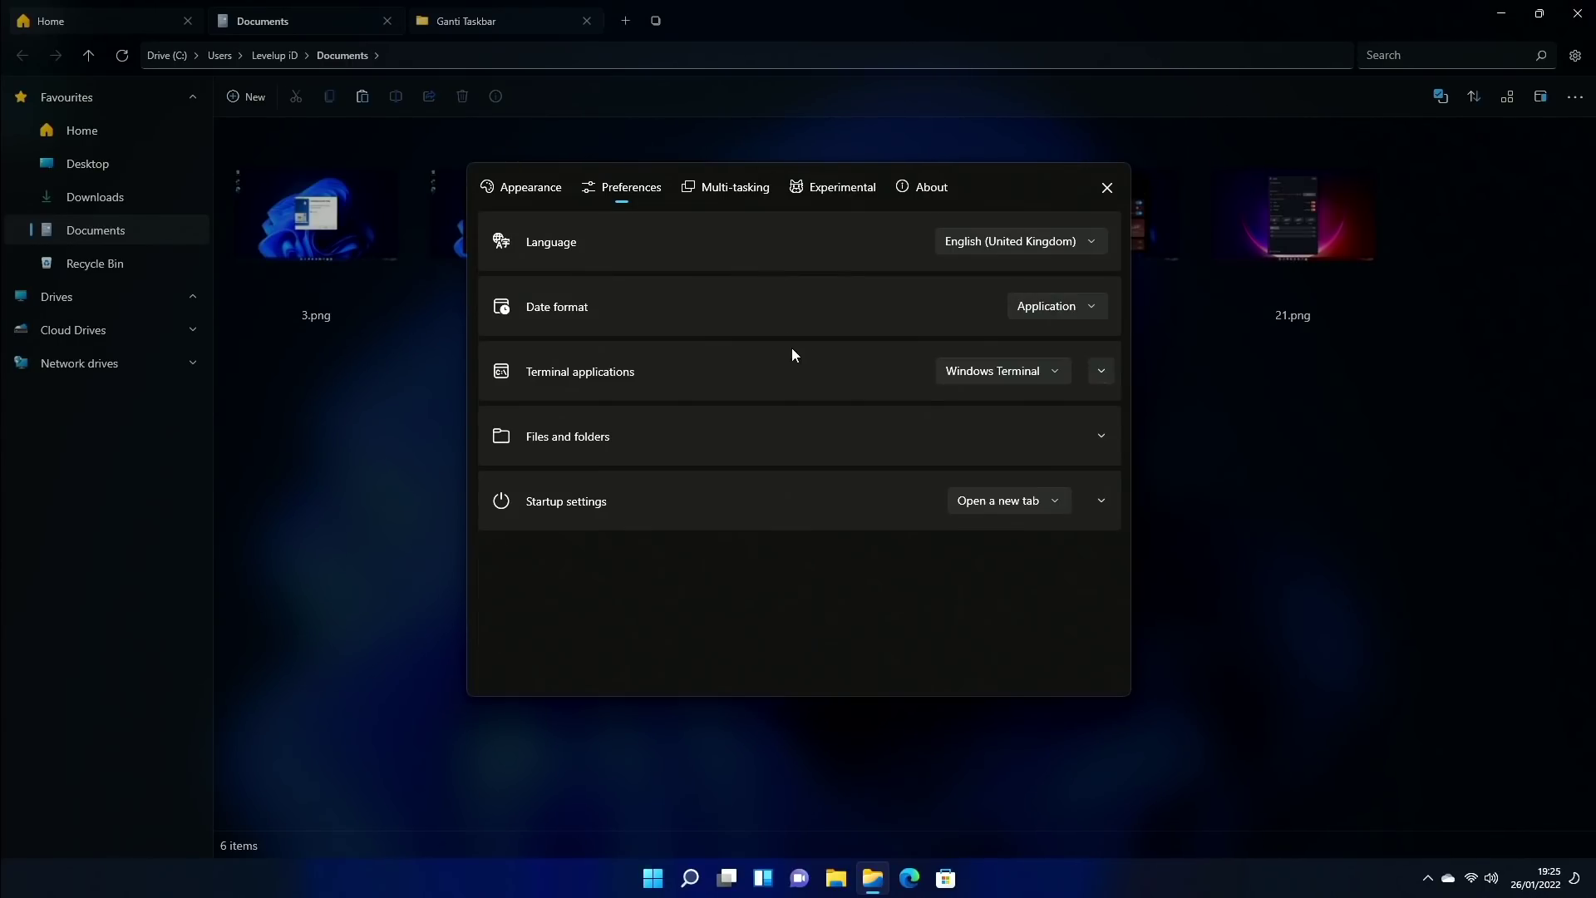
Step: Enable dual pane view in the Multi-tasking settings and open a new pane beside the Documents folder
click(725, 189)
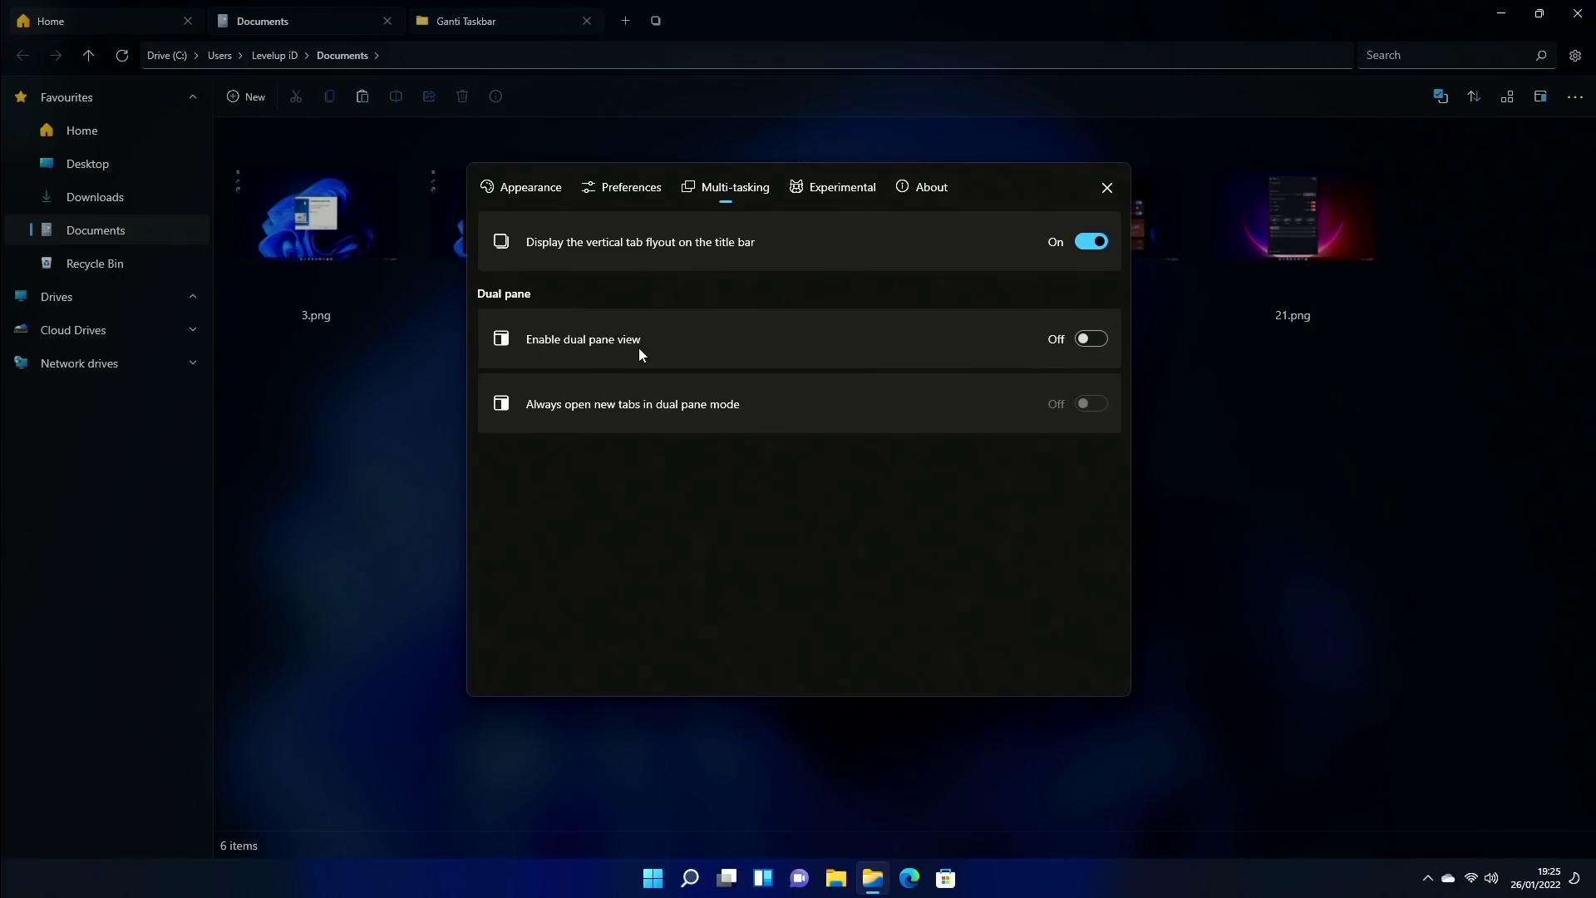
click(1084, 337)
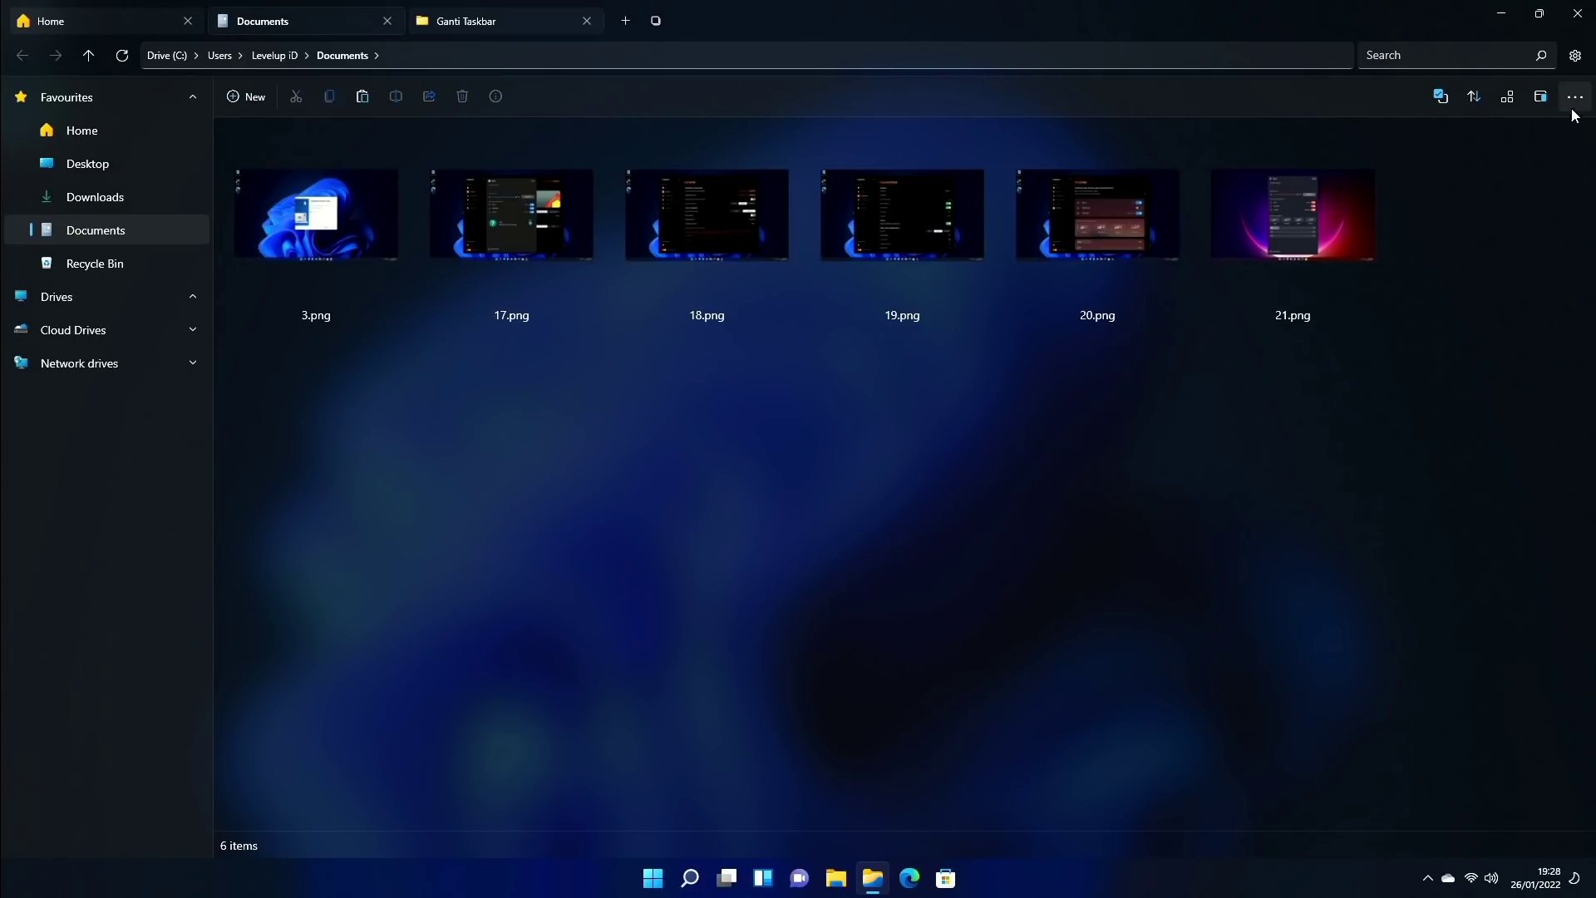
click(1575, 97)
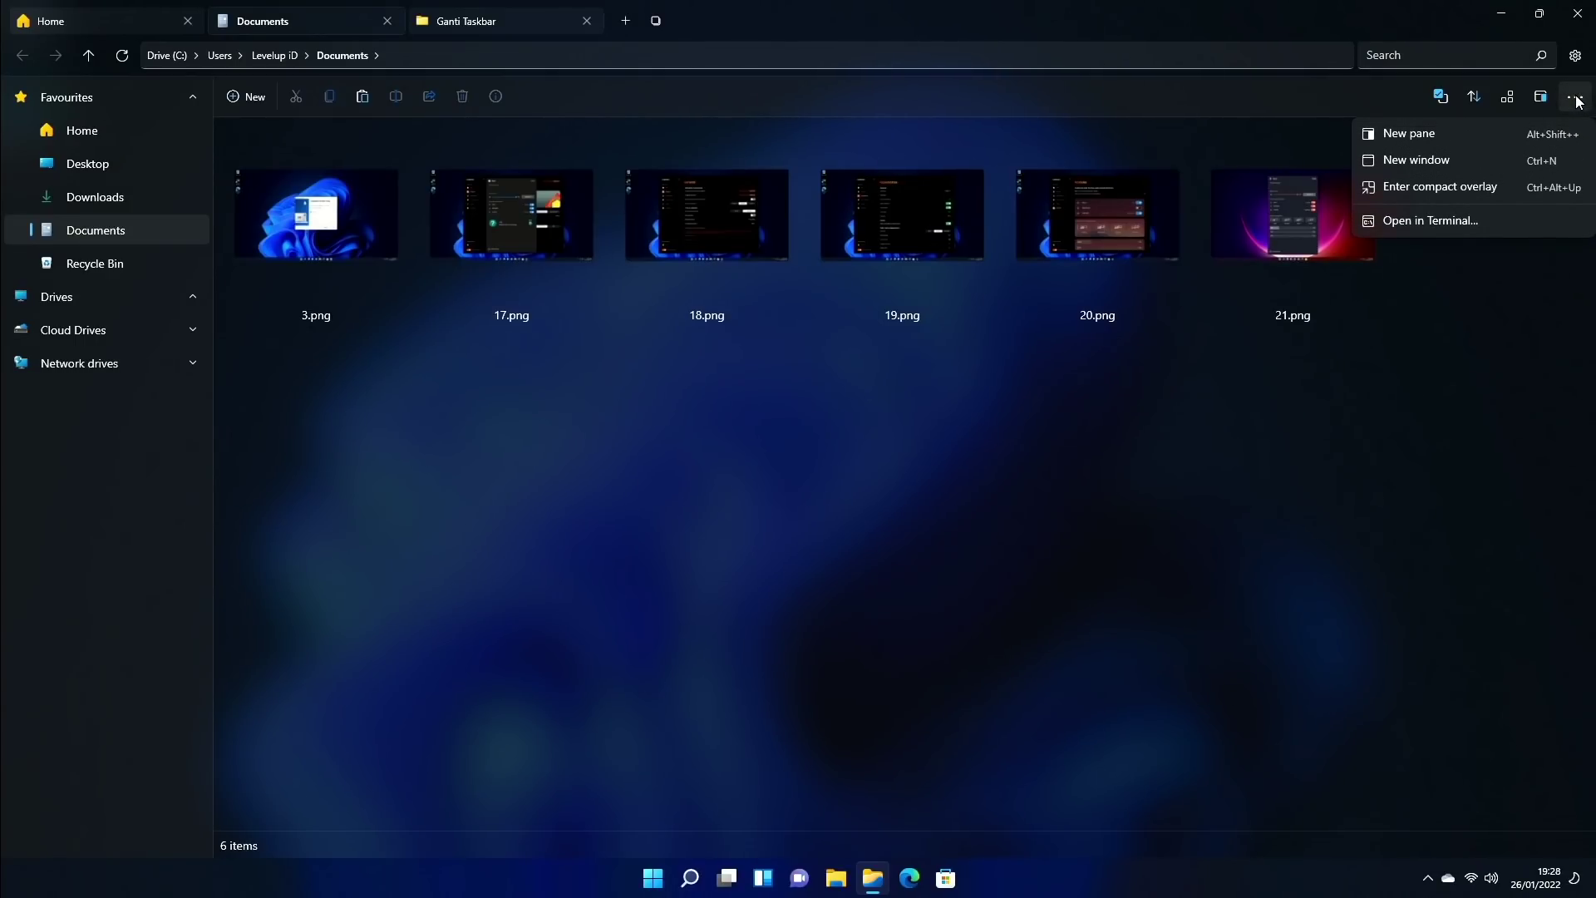
click(1414, 133)
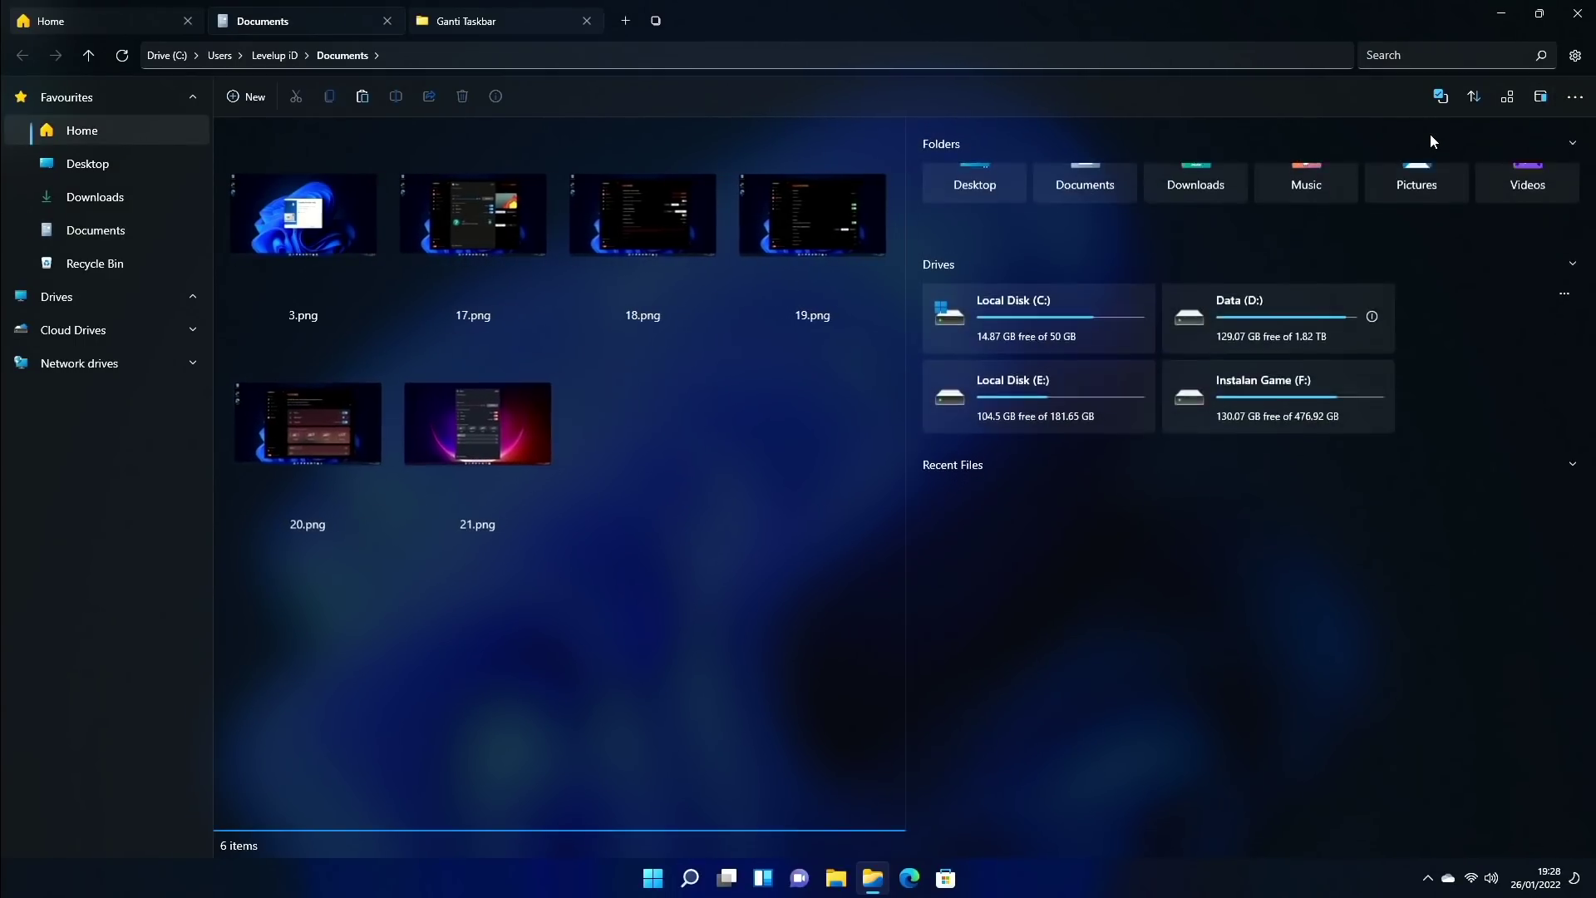
Step: Browse the Desktop folder and Local Disk (C:) in the second pane
click(974, 199)
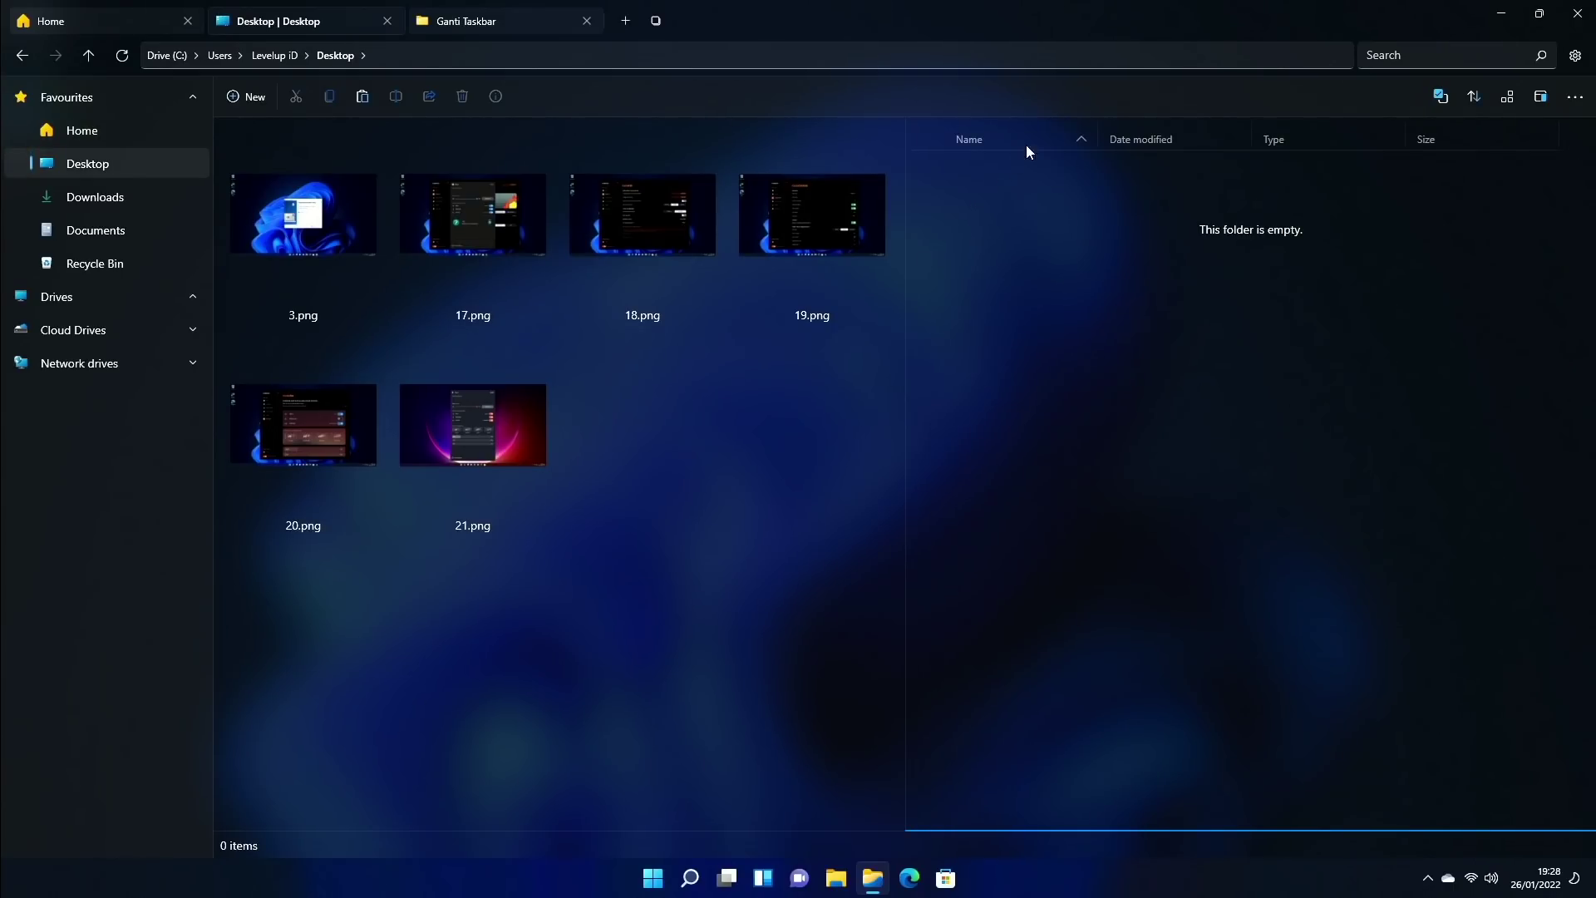
click(191, 300)
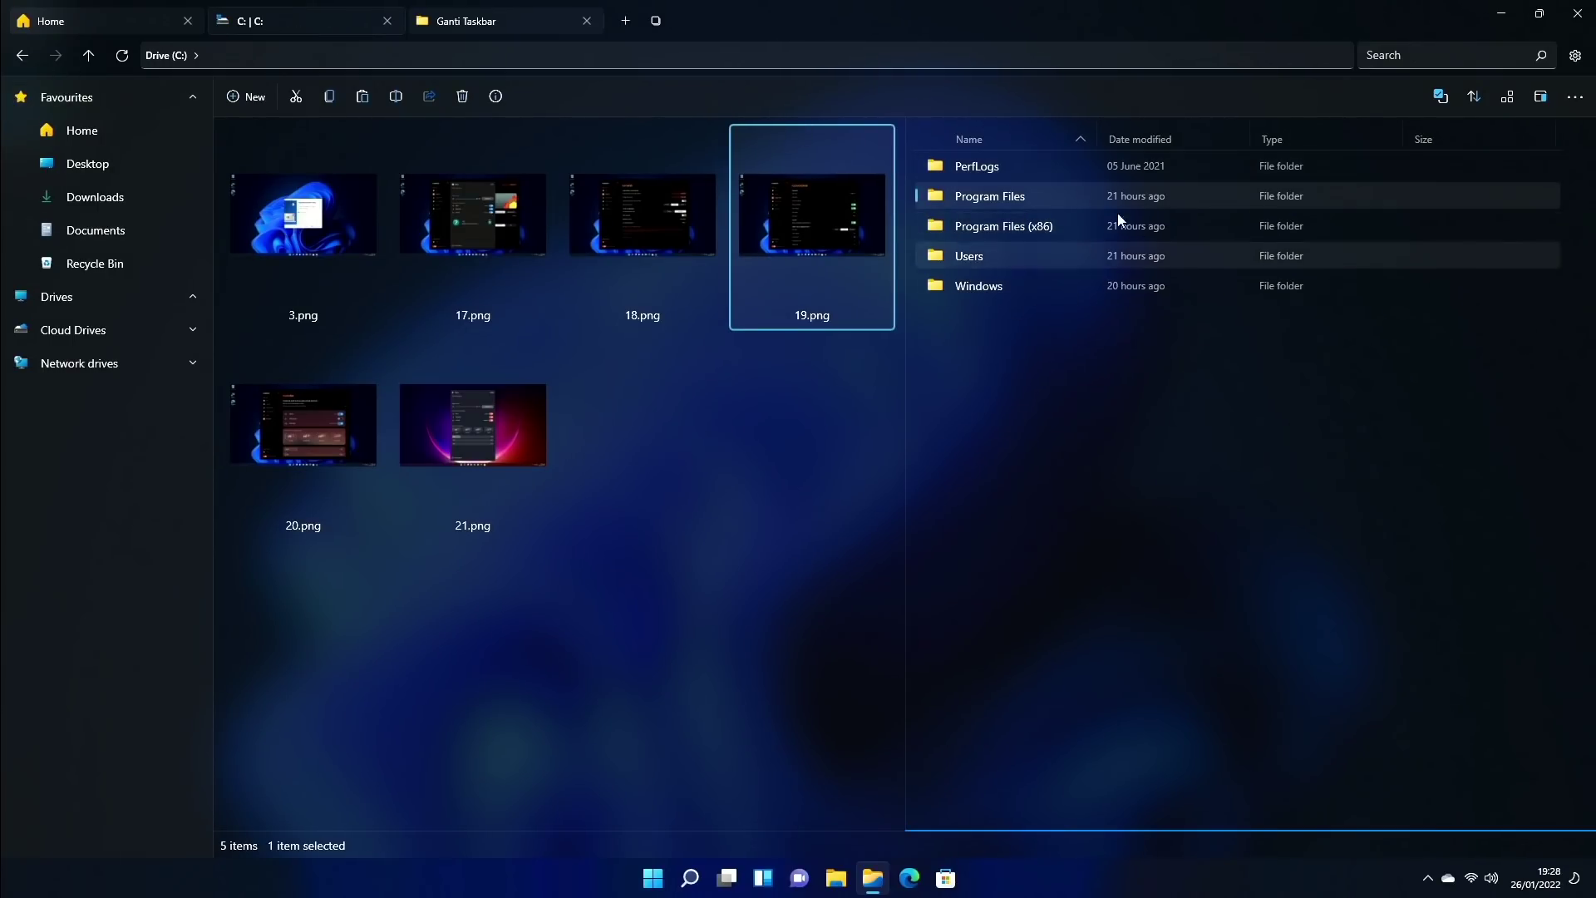
click(1575, 97)
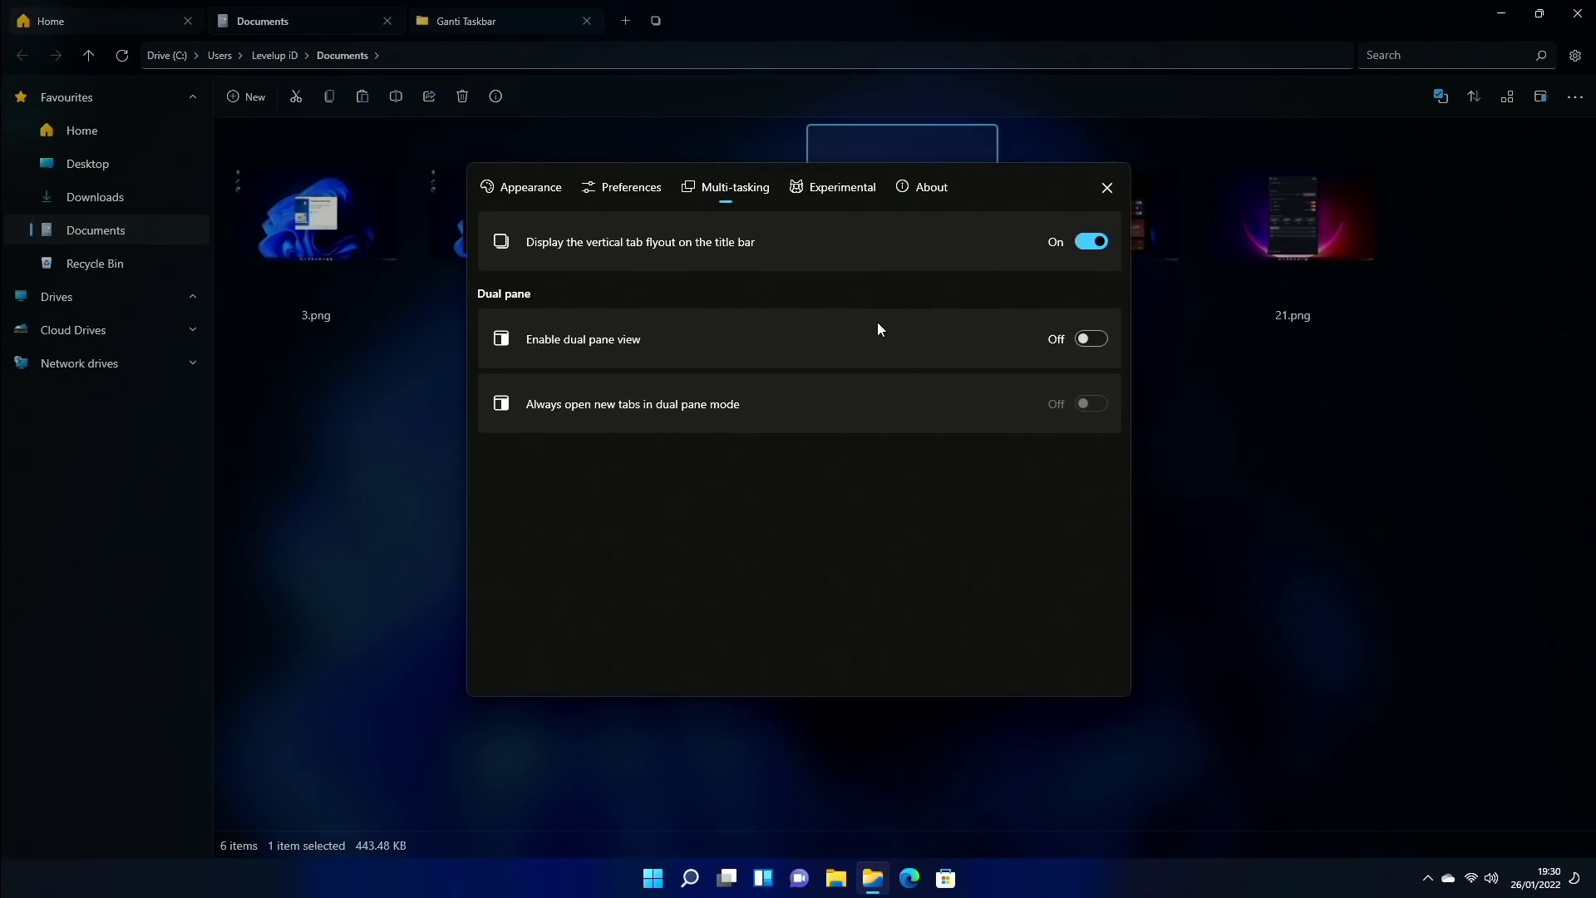
Step: Set Files as the default file manager in the Experimental settings and allow Registry Editor to make changes
click(841, 185)
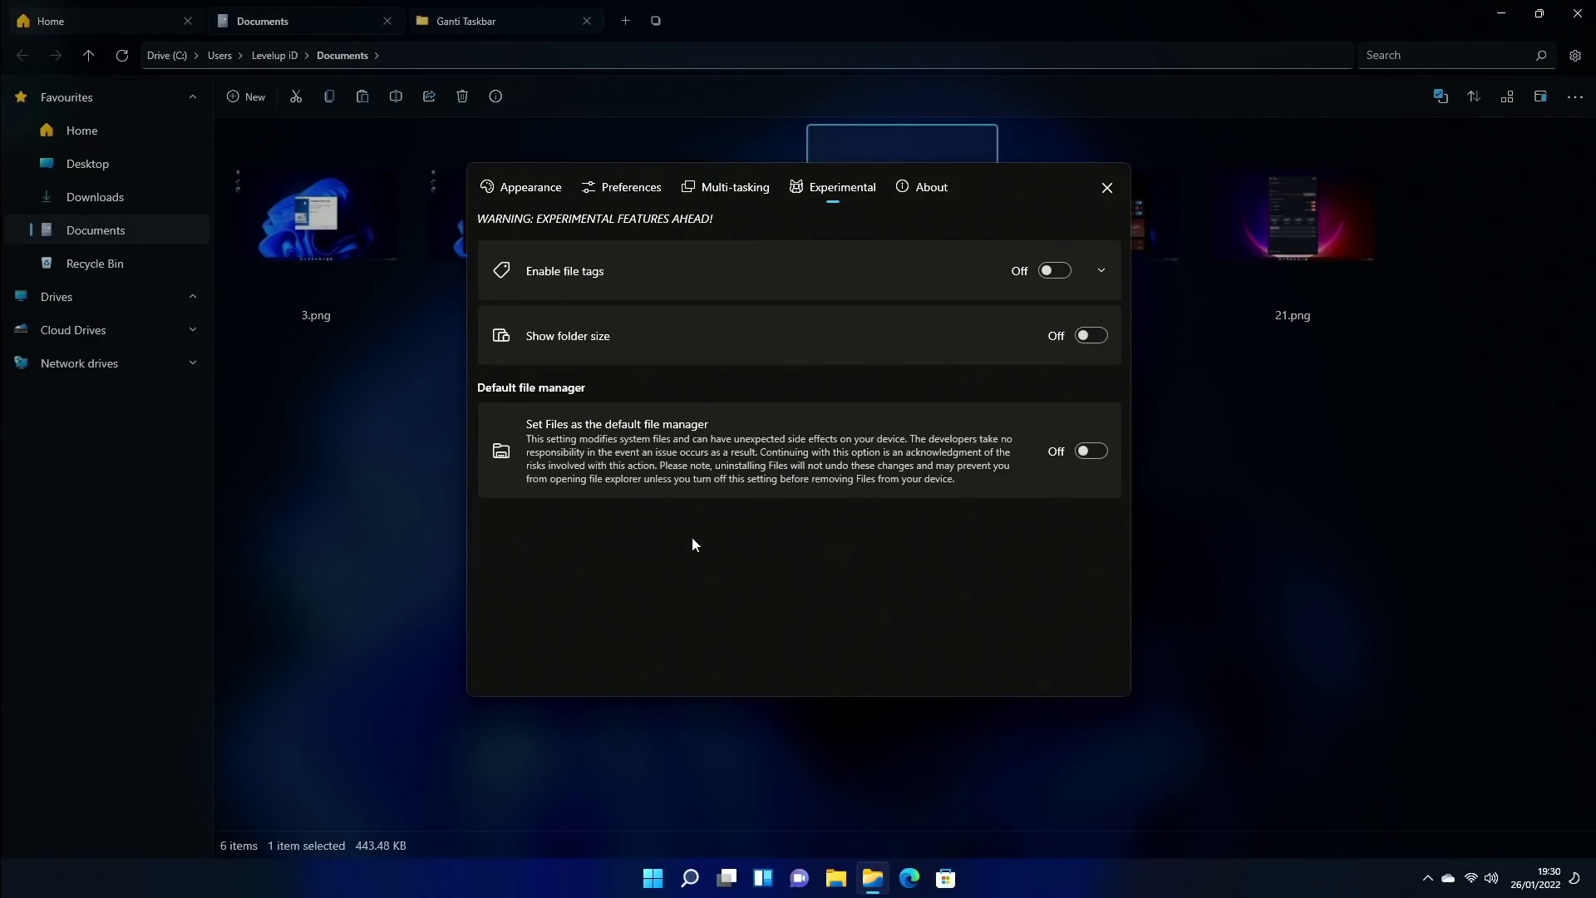
click(1086, 450)
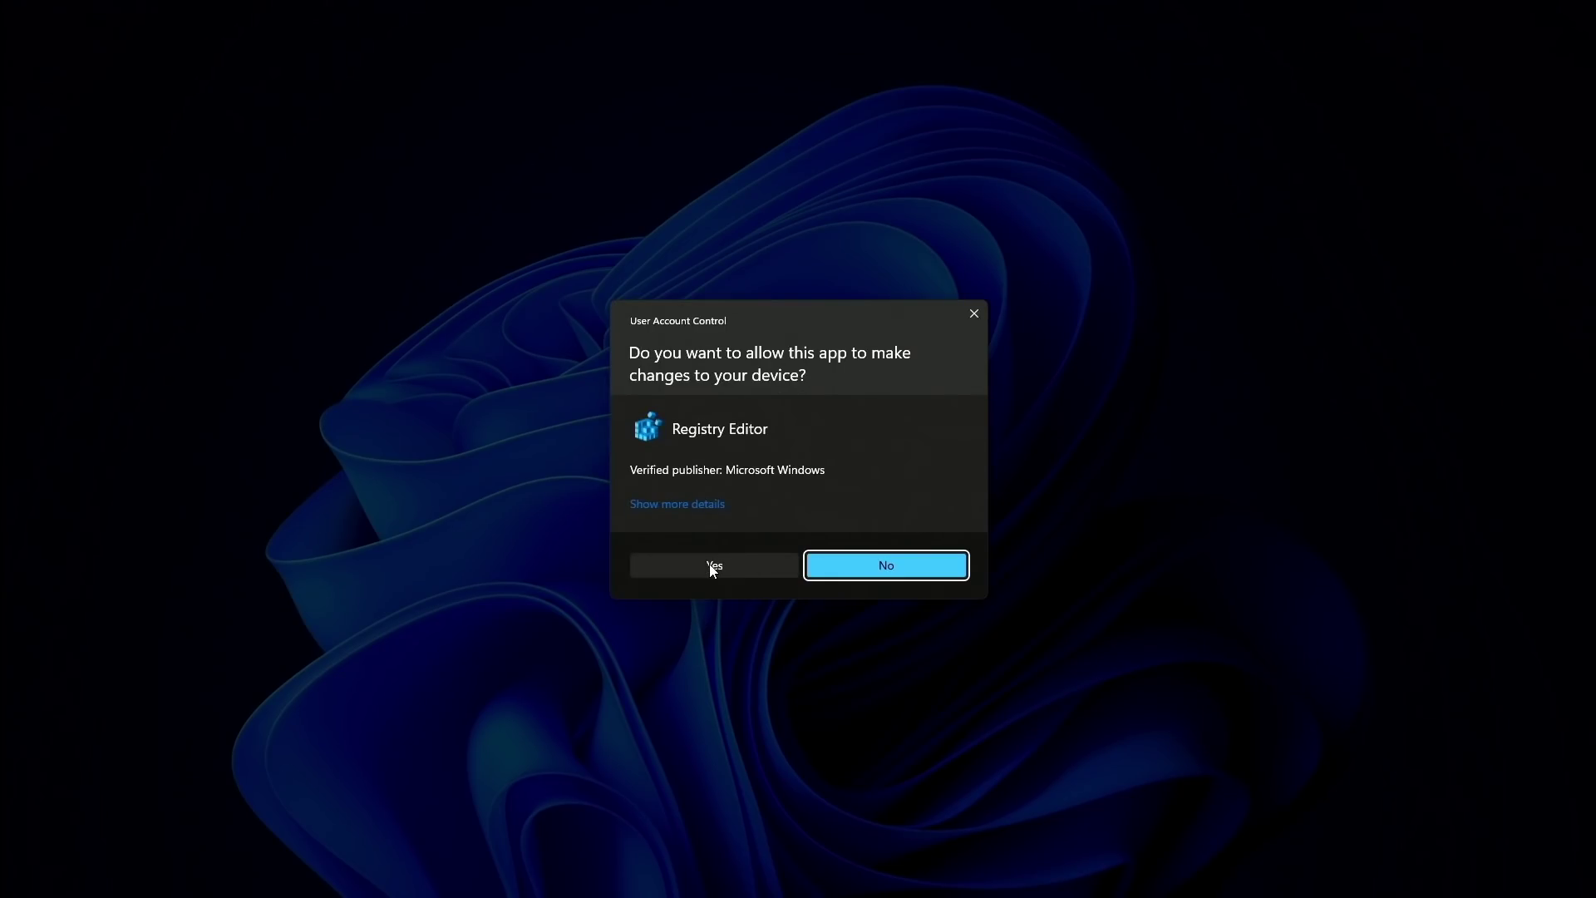
click(710, 566)
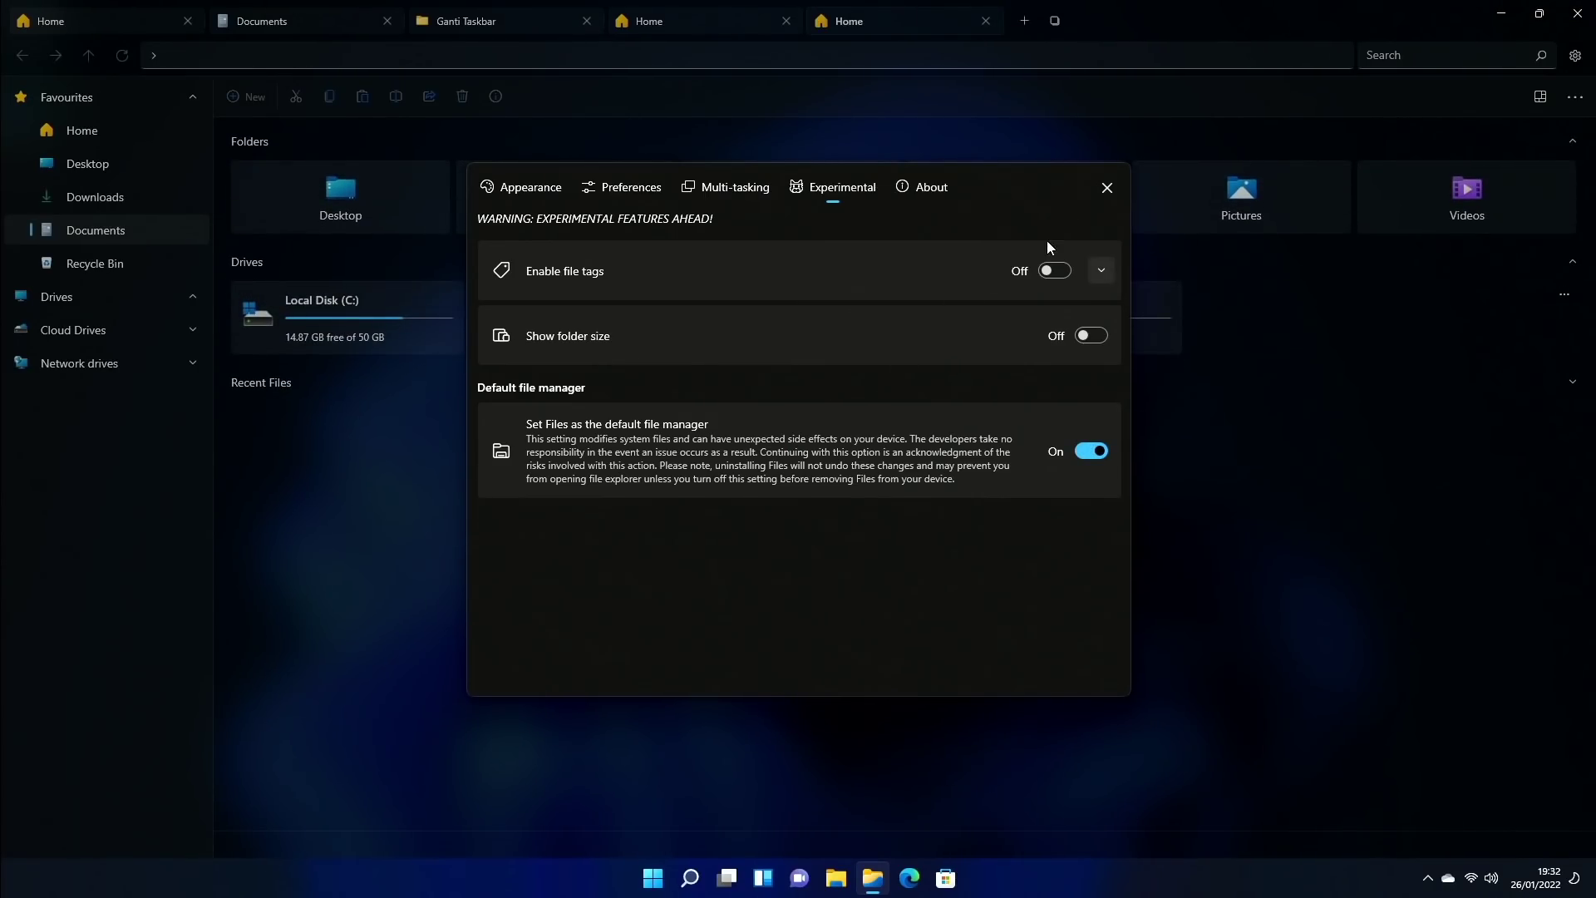
Step: Close the settings and test which file manager opens when it is launched from the desktop
click(1106, 188)
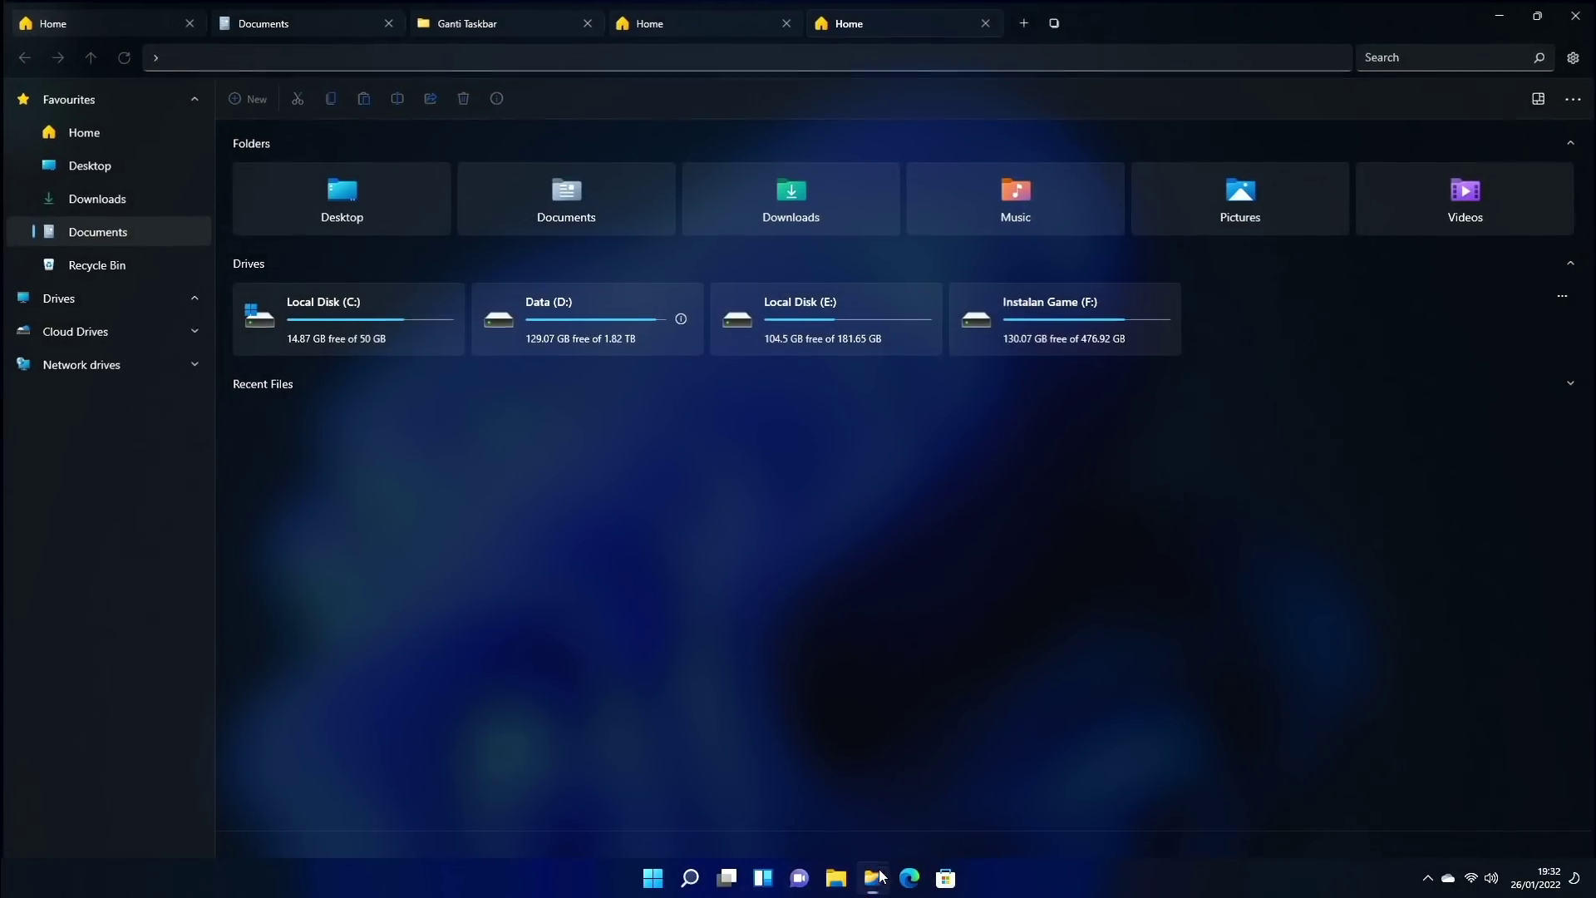
click(873, 878)
key(super)
key(super+e)
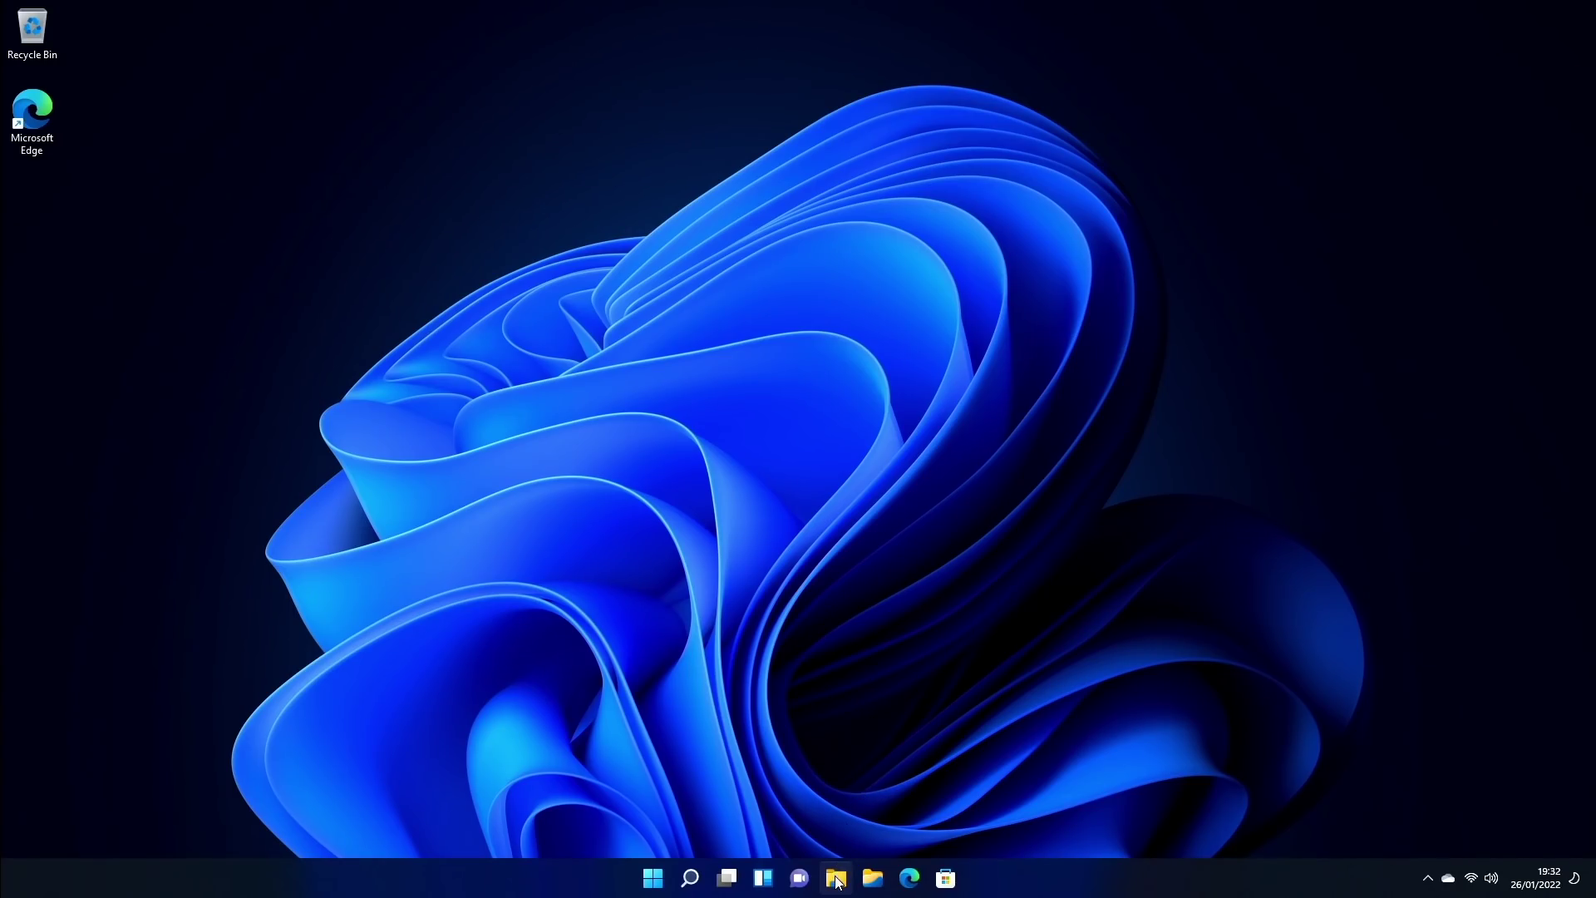
click(872, 878)
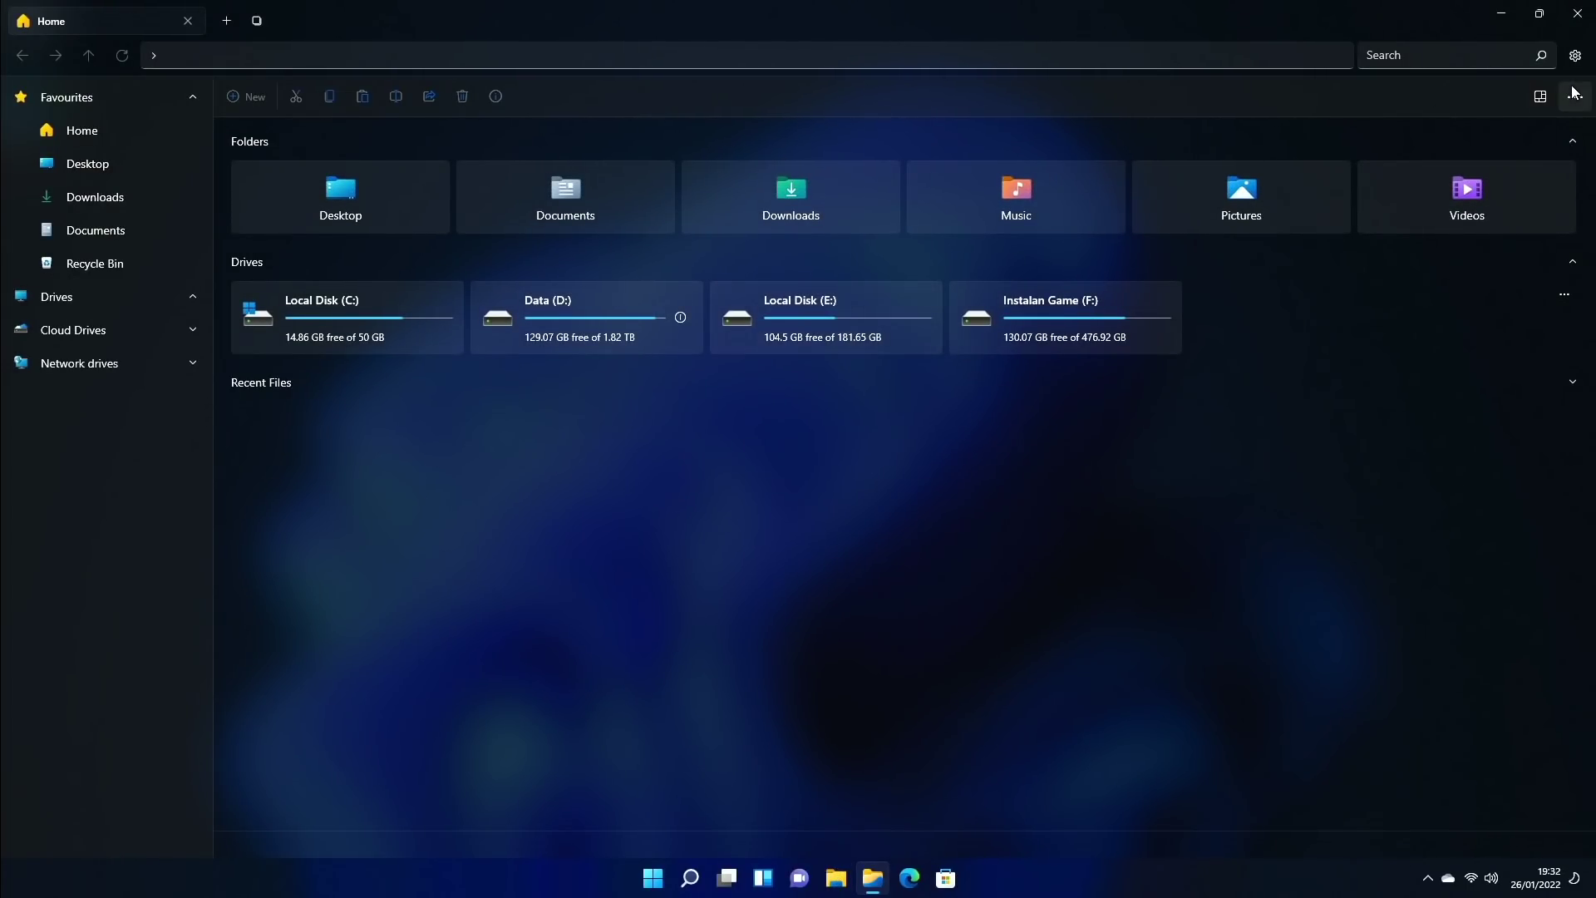
Step: Turn off Set Files as the default file manager in the Experimental settings and approve the User Account Control request
click(1575, 54)
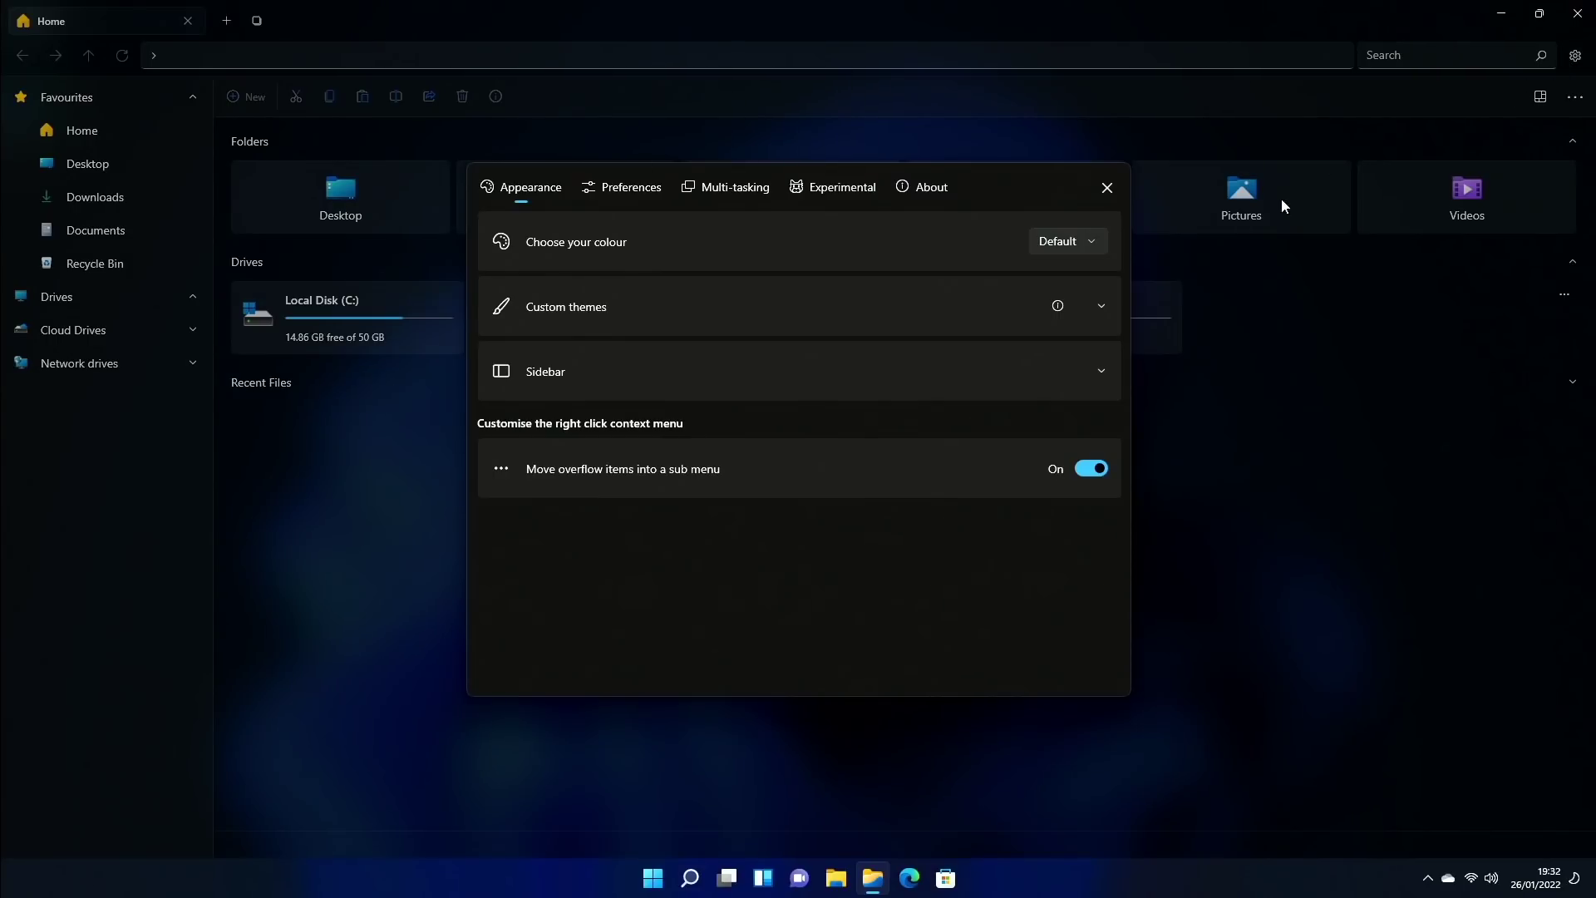
click(835, 192)
click(1091, 454)
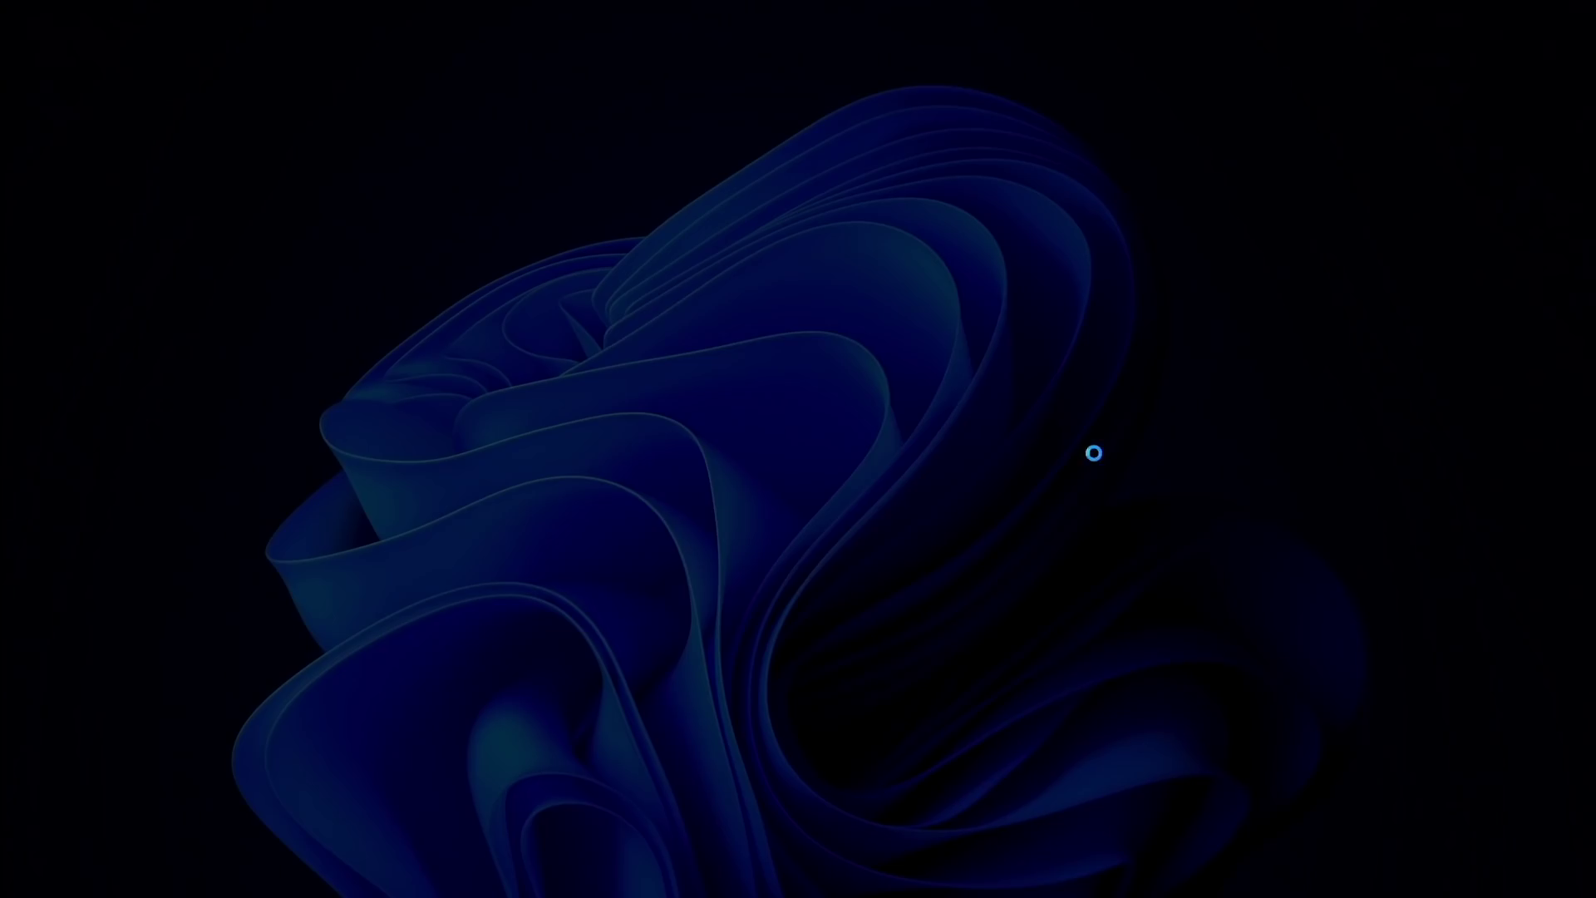
click(717, 562)
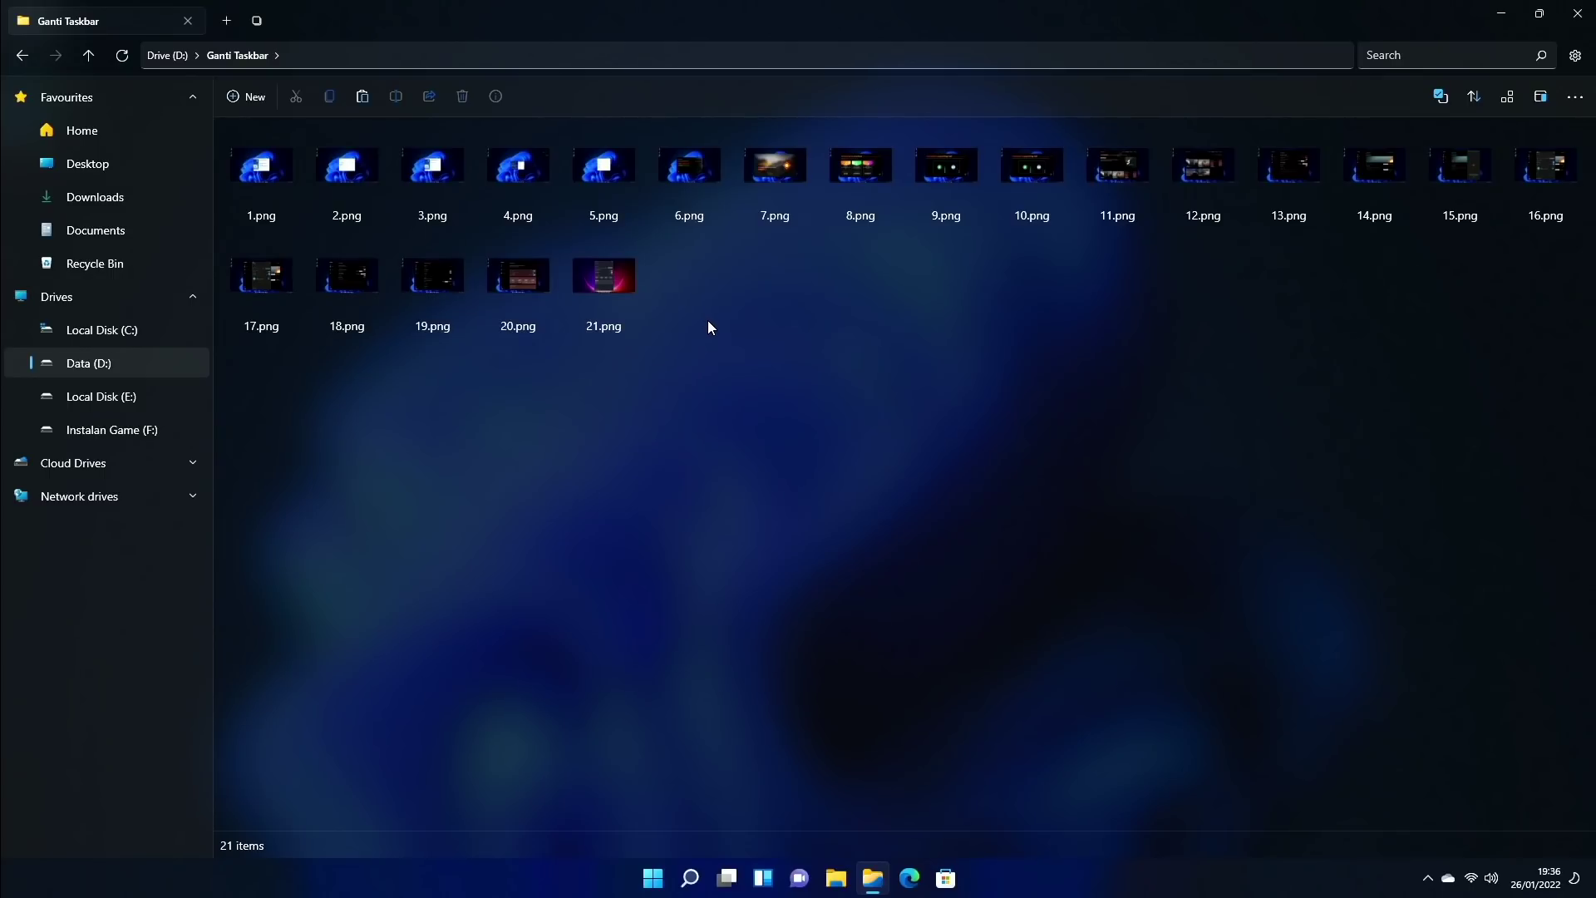
Step: Enlarge the image thumbnails in the Ganti Taskbar folder in Files
scroll(710, 328, up, 1)
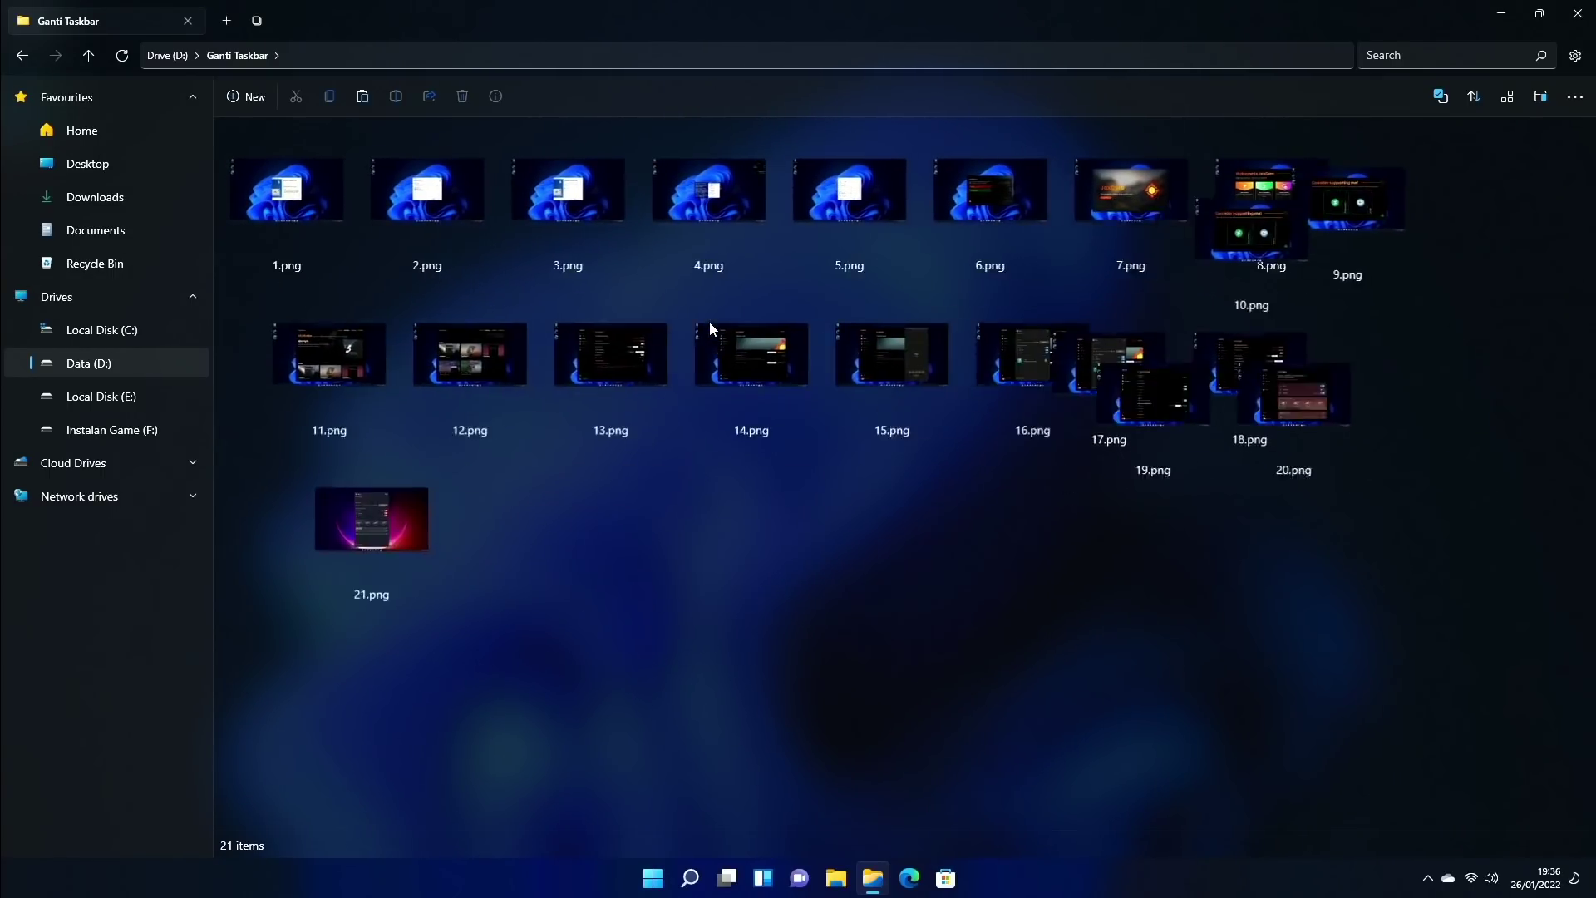
scroll(710, 328, up, 1)
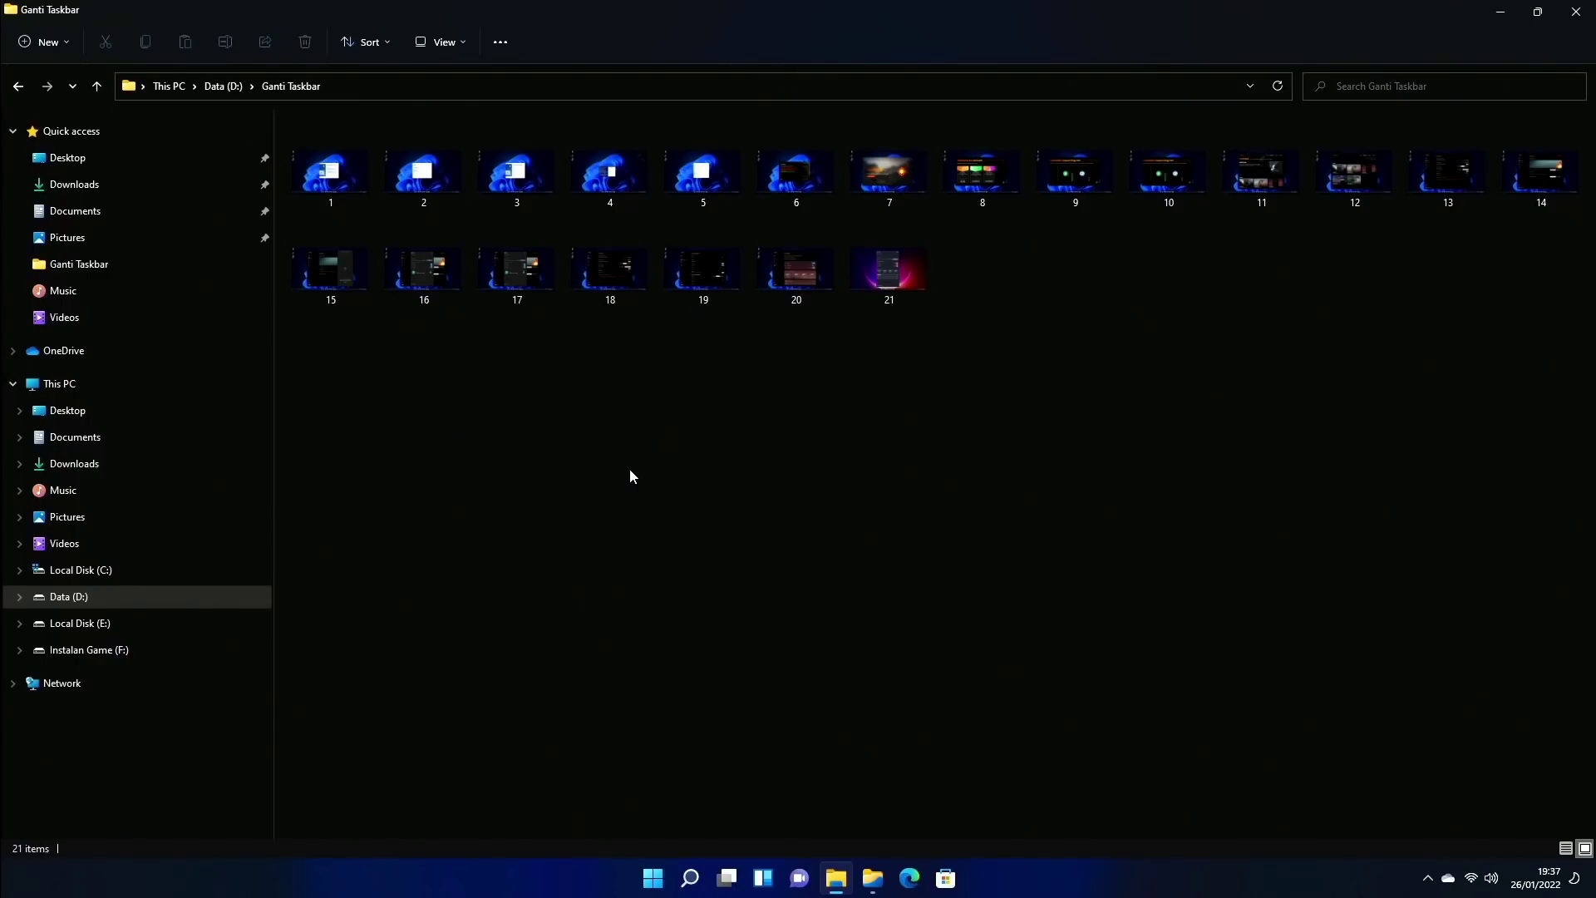
Step: Switch to File Explorer and repeatedly enlarge and shrink the Ganti Taskbar thumbnails to compare how smoothly they resize
scroll(630, 471, up, 2)
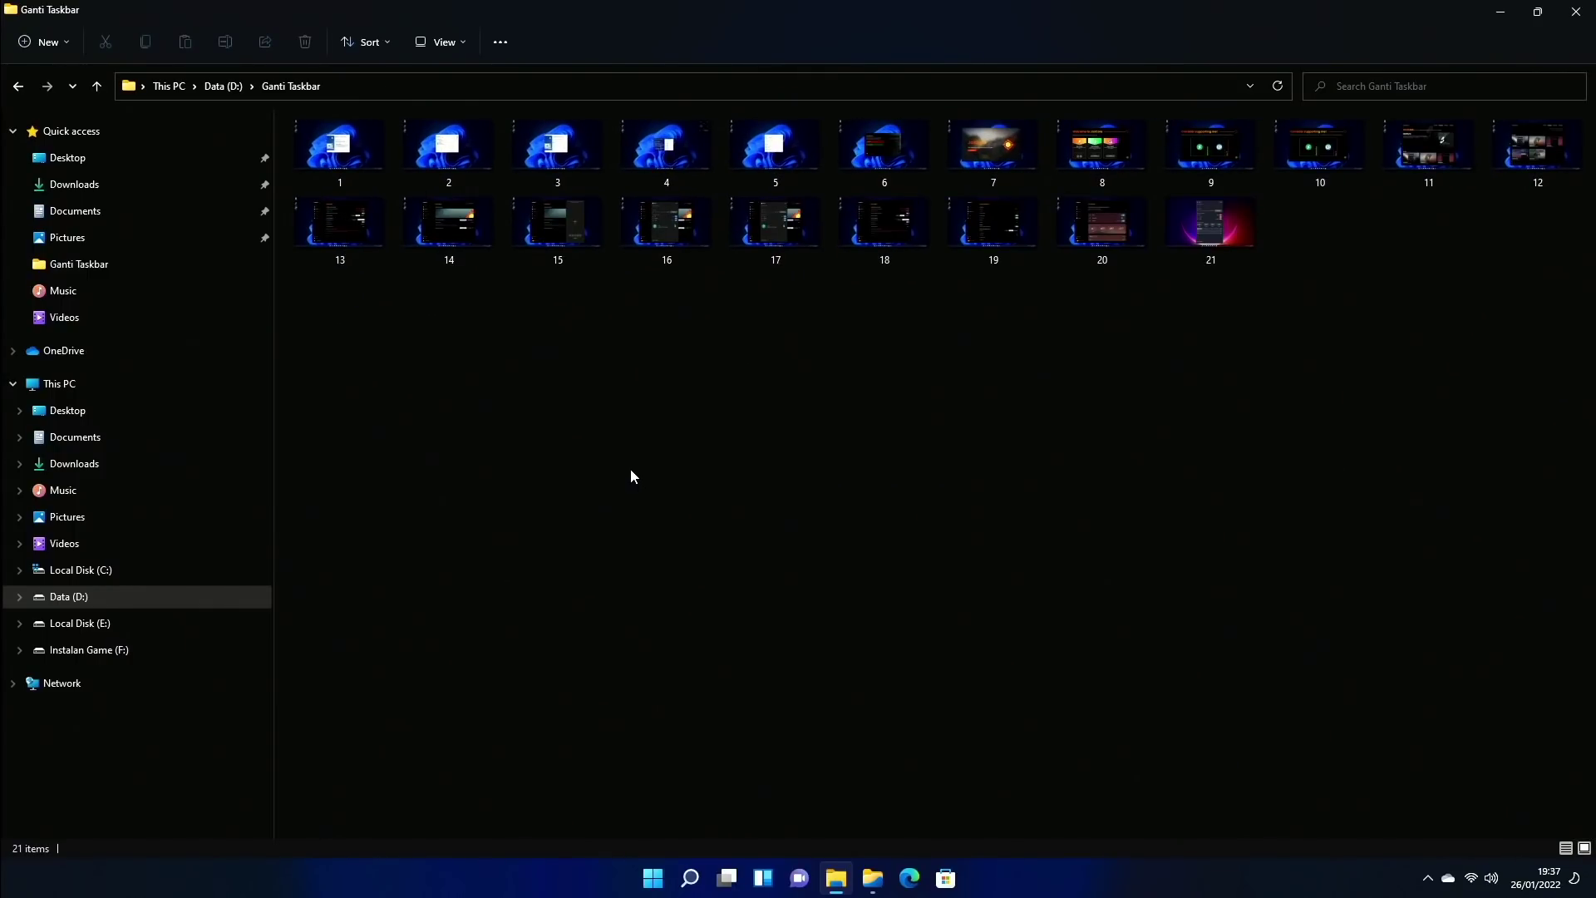
scroll(630, 475, down, 2)
scroll(628, 475, up, 2)
scroll(628, 476, up, 2)
scroll(626, 475, down, 2)
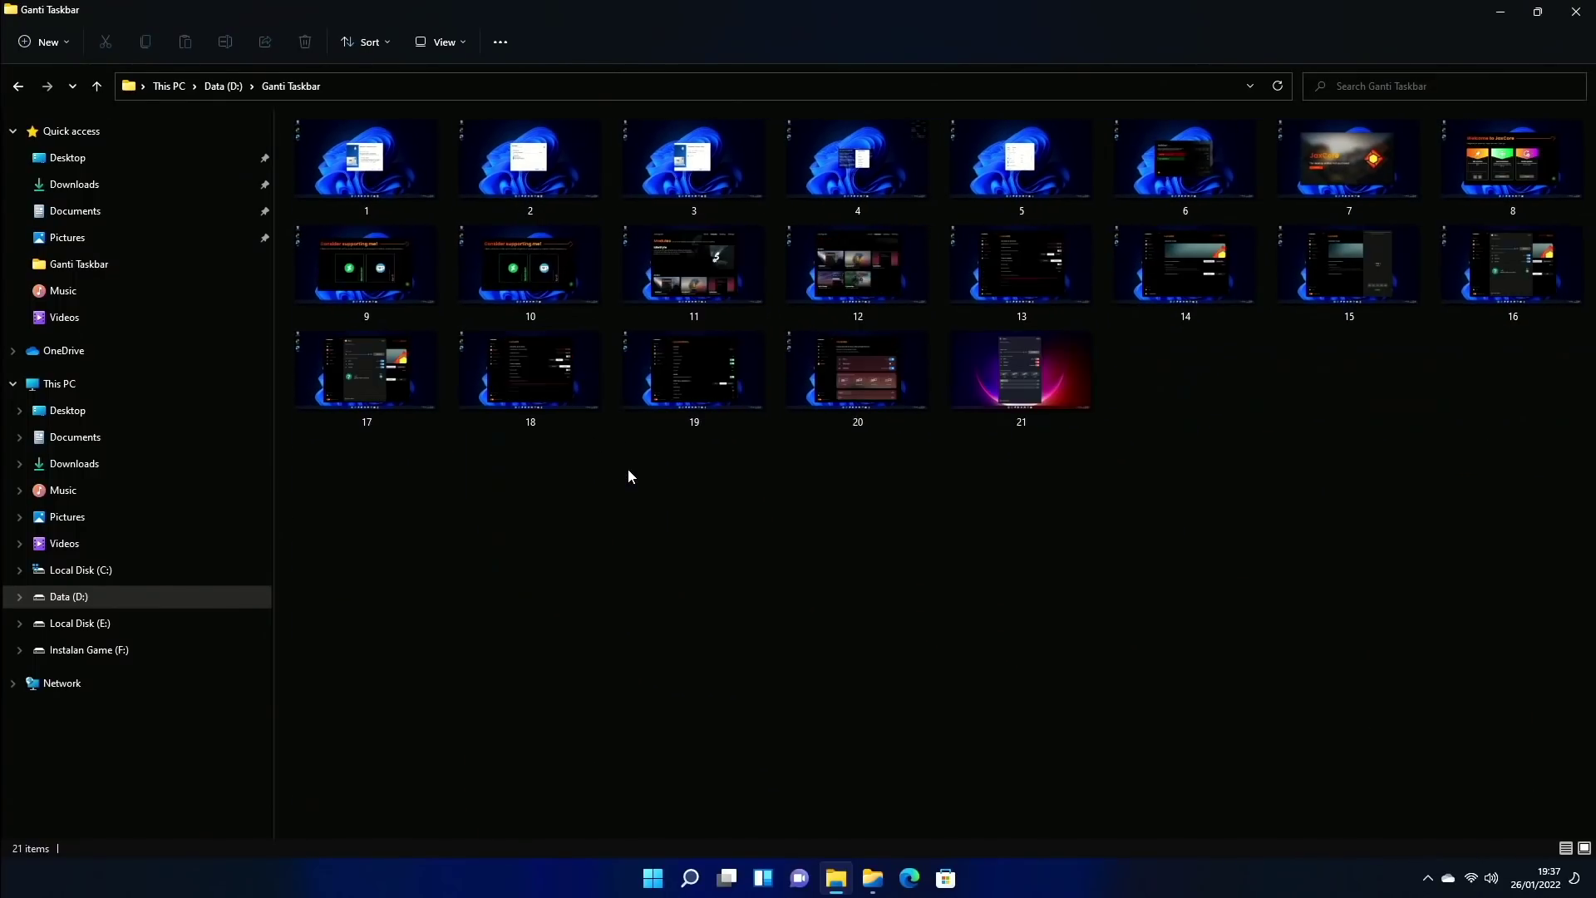
scroll(629, 475, down, 1)
scroll(629, 476, up, 1)
scroll(628, 475, down, 1)
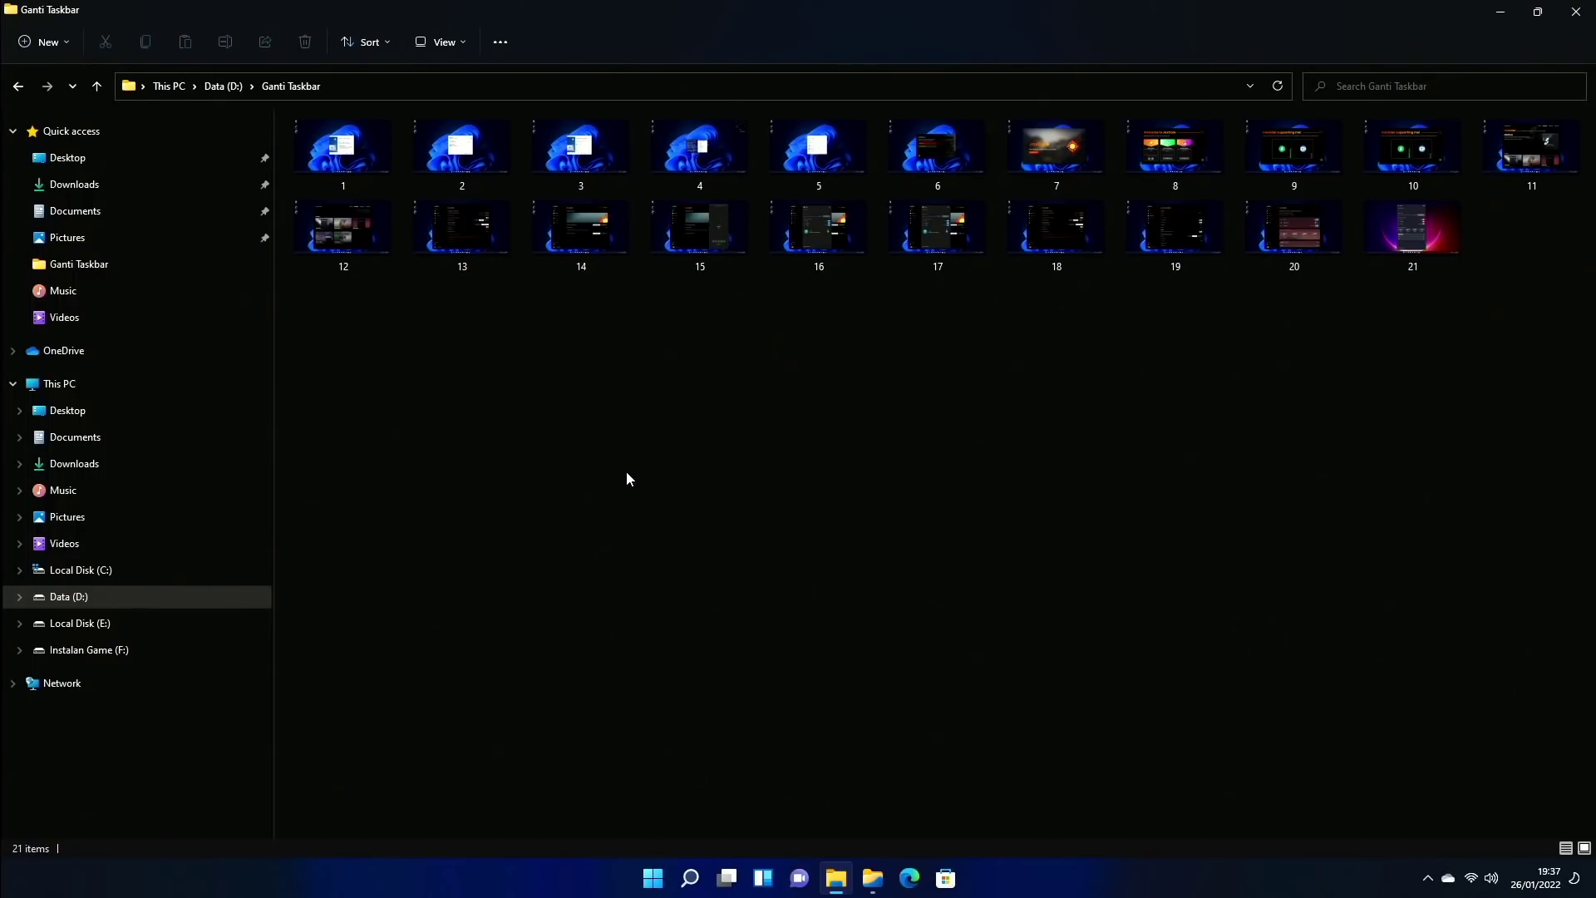
scroll(628, 478, up, 1)
scroll(627, 478, up, 1)
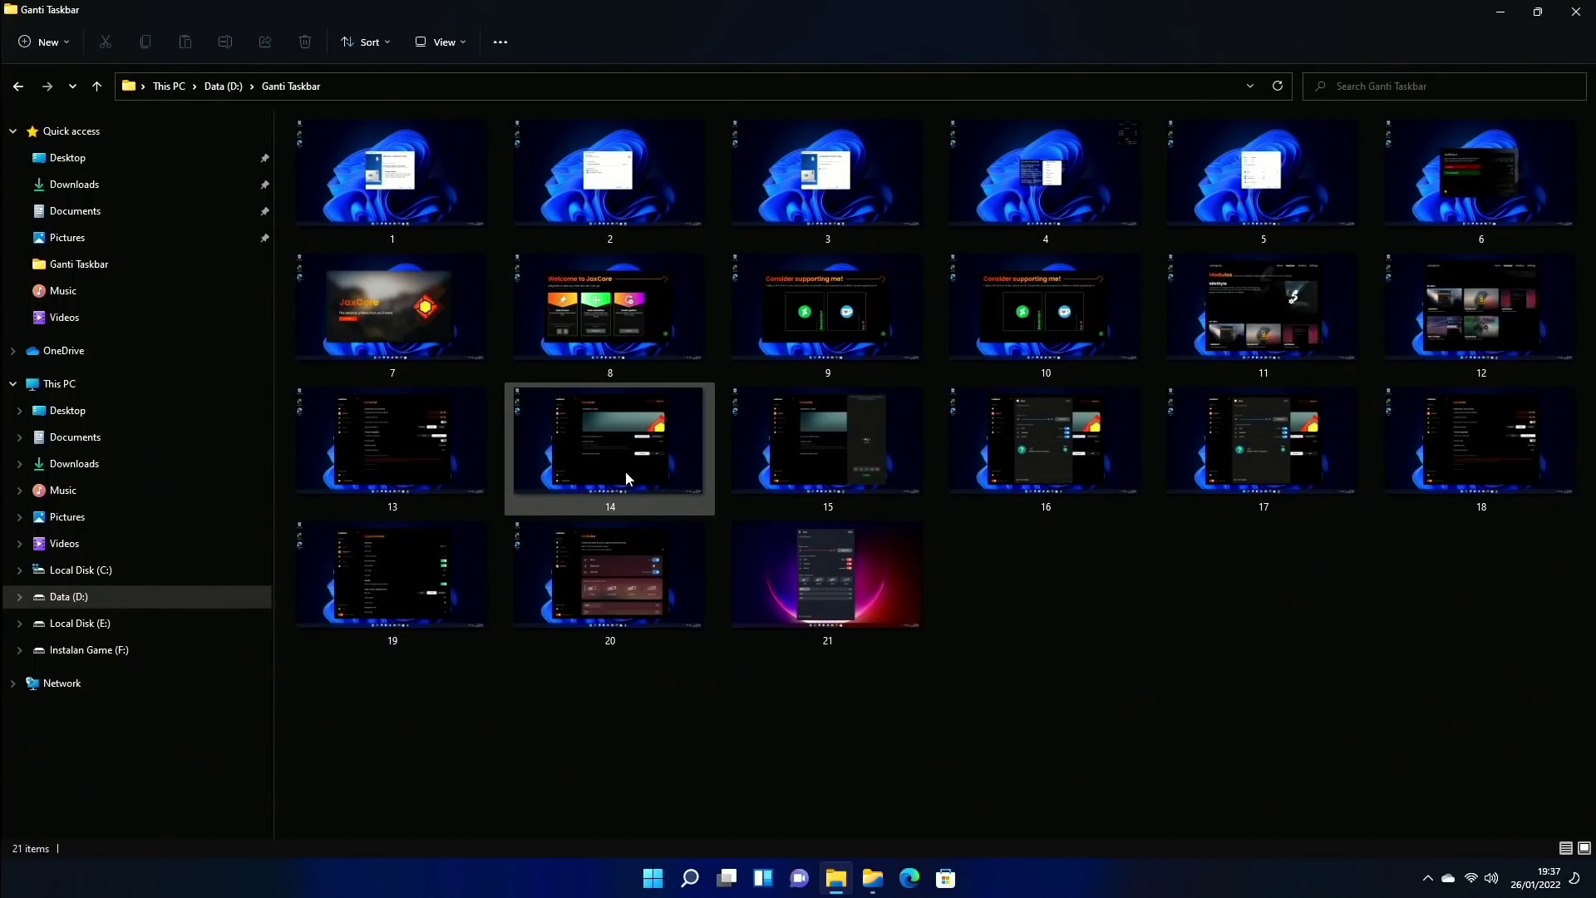
scroll(625, 480, down, 2)
scroll(625, 474, down, 1)
scroll(625, 474, up, 2)
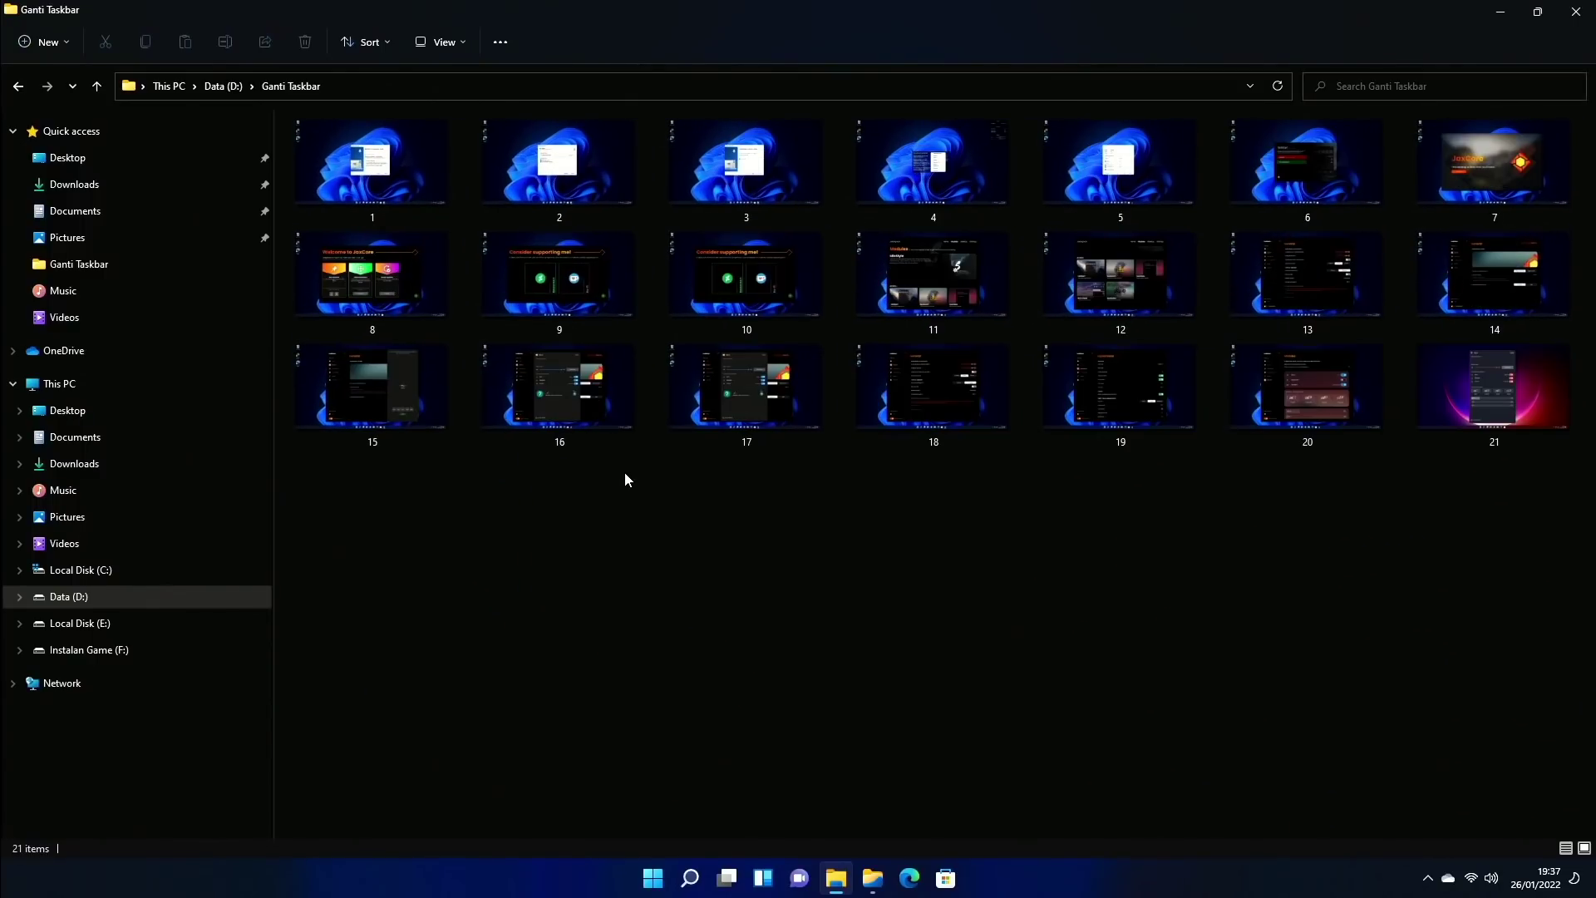
scroll(625, 474, down, 1)
scroll(624, 475, down, 2)
scroll(625, 481, up, 2)
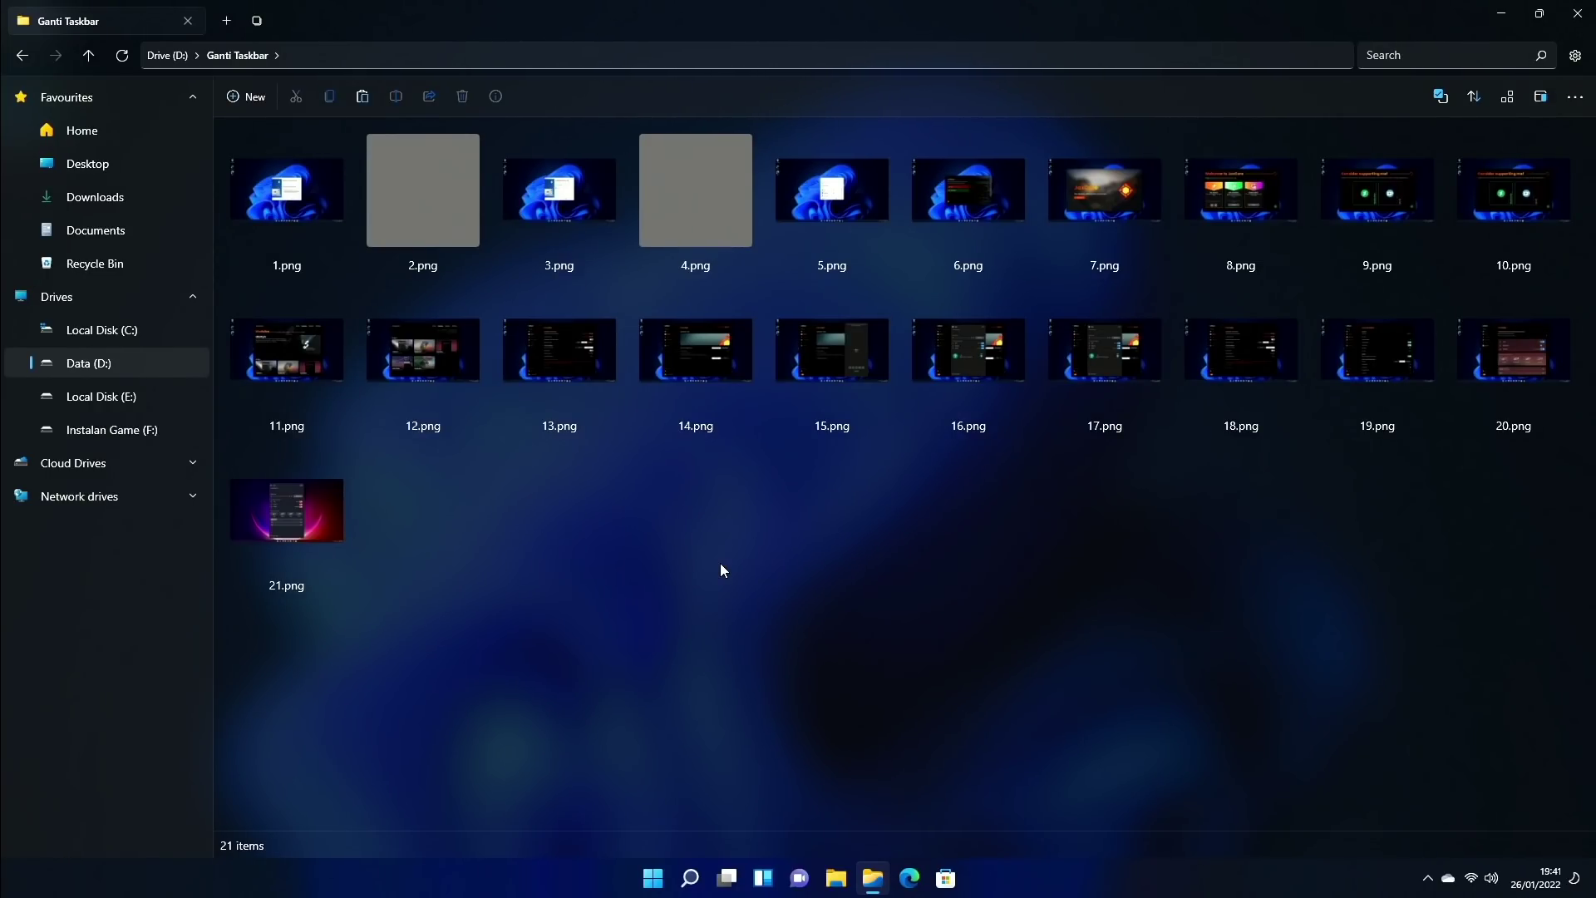
Step: In Files, check the images with blank thumbnails against their neighbours, and open 4.png in Photos and close it again
click(673, 198)
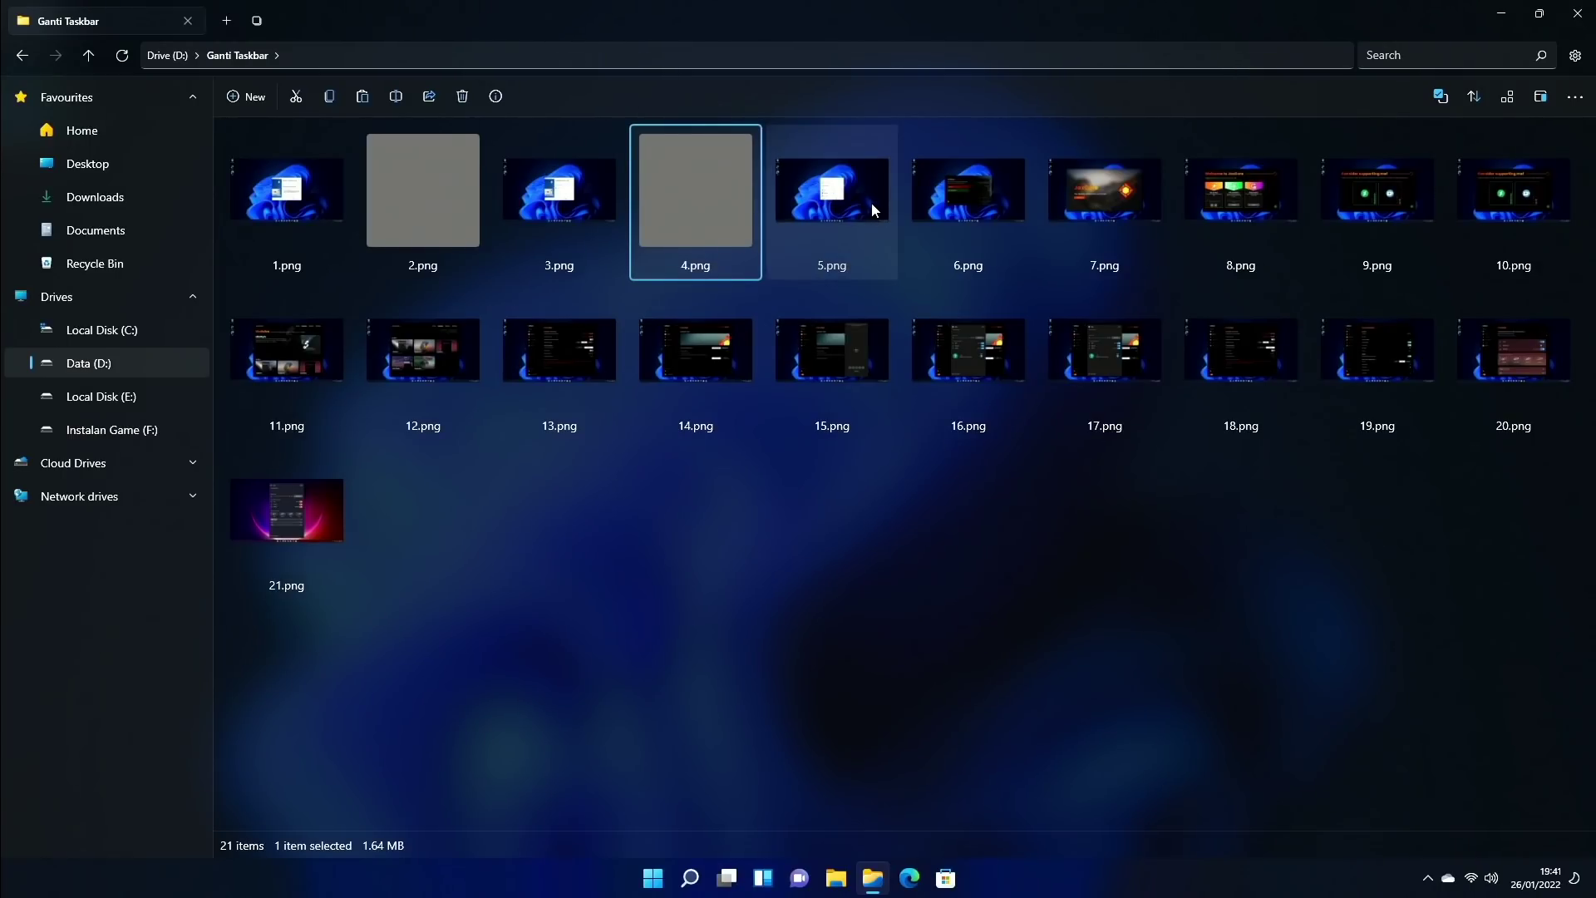
click(780, 215)
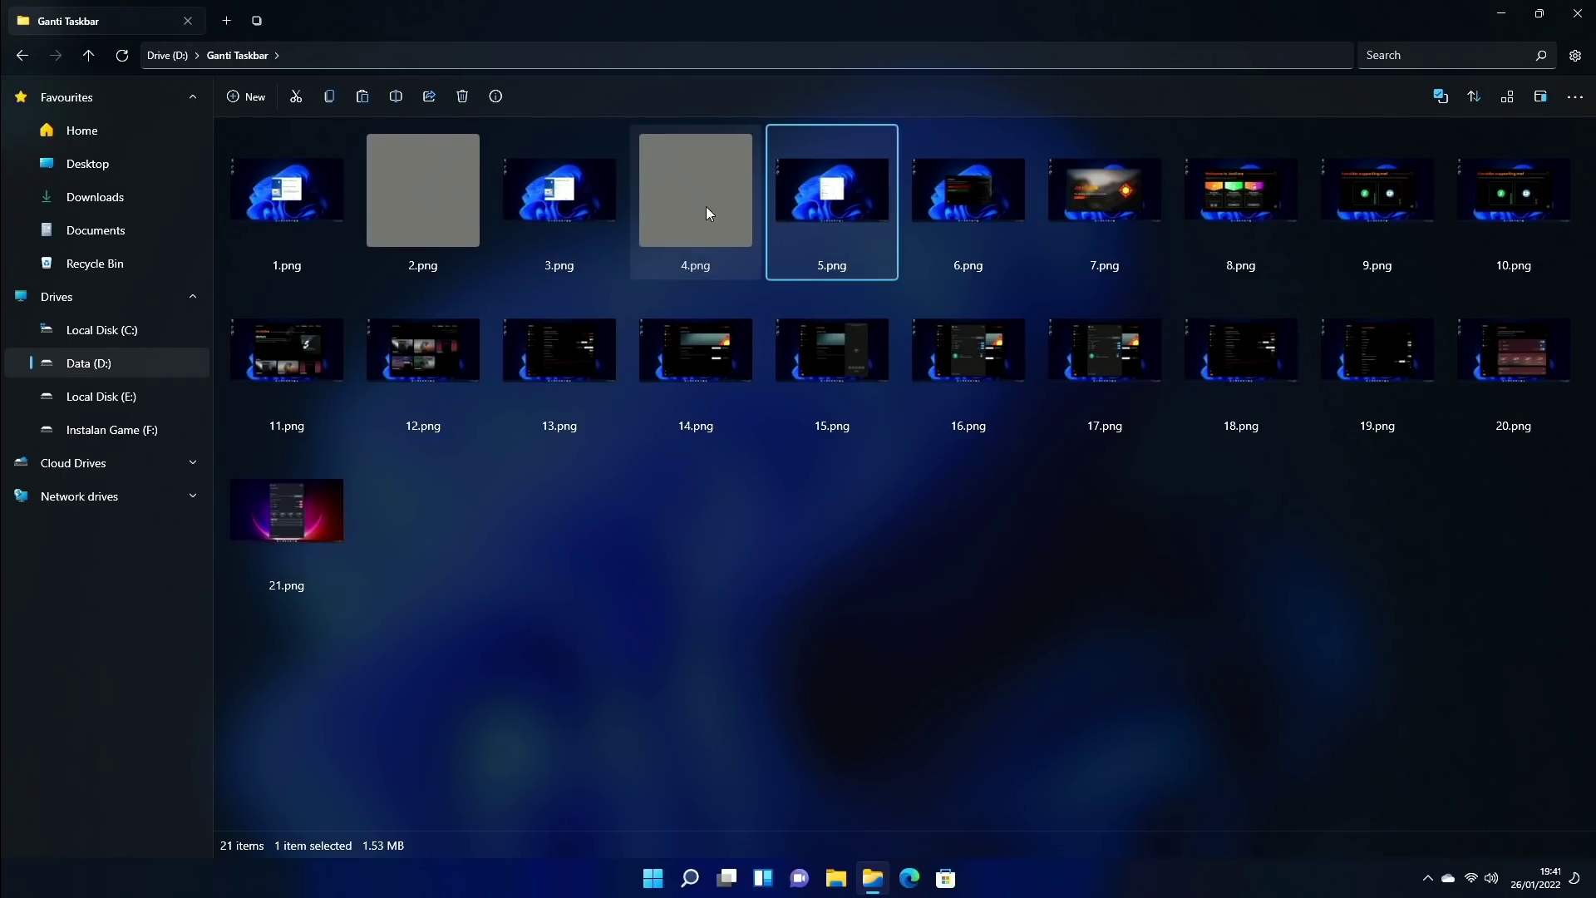
click(444, 211)
click(861, 208)
click(674, 200)
click(536, 197)
double_click(678, 198)
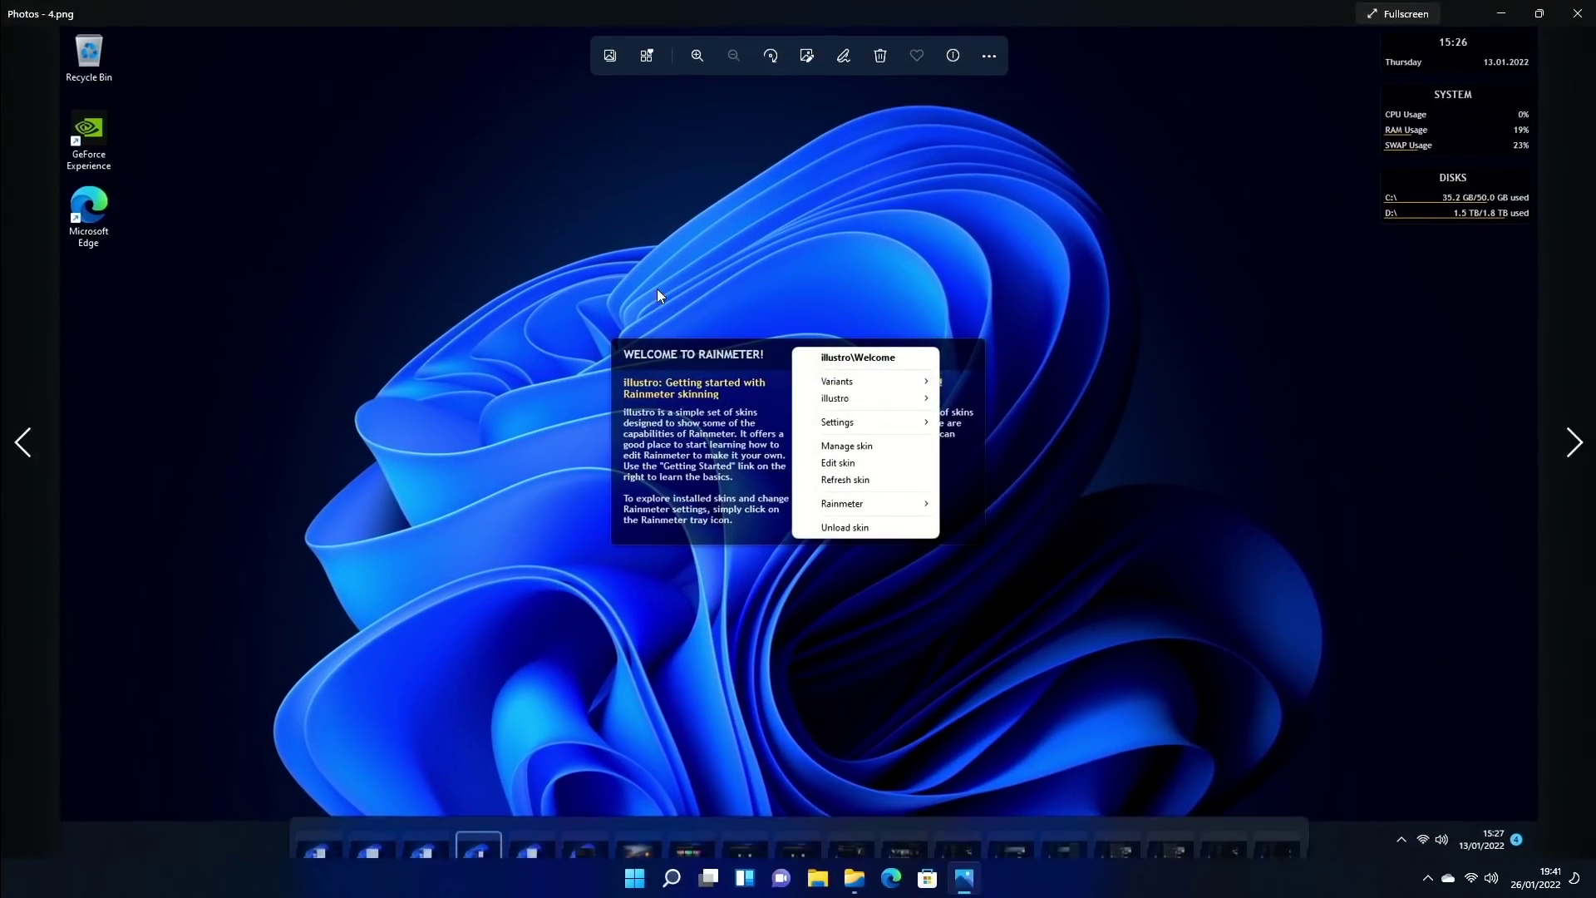
click(1577, 13)
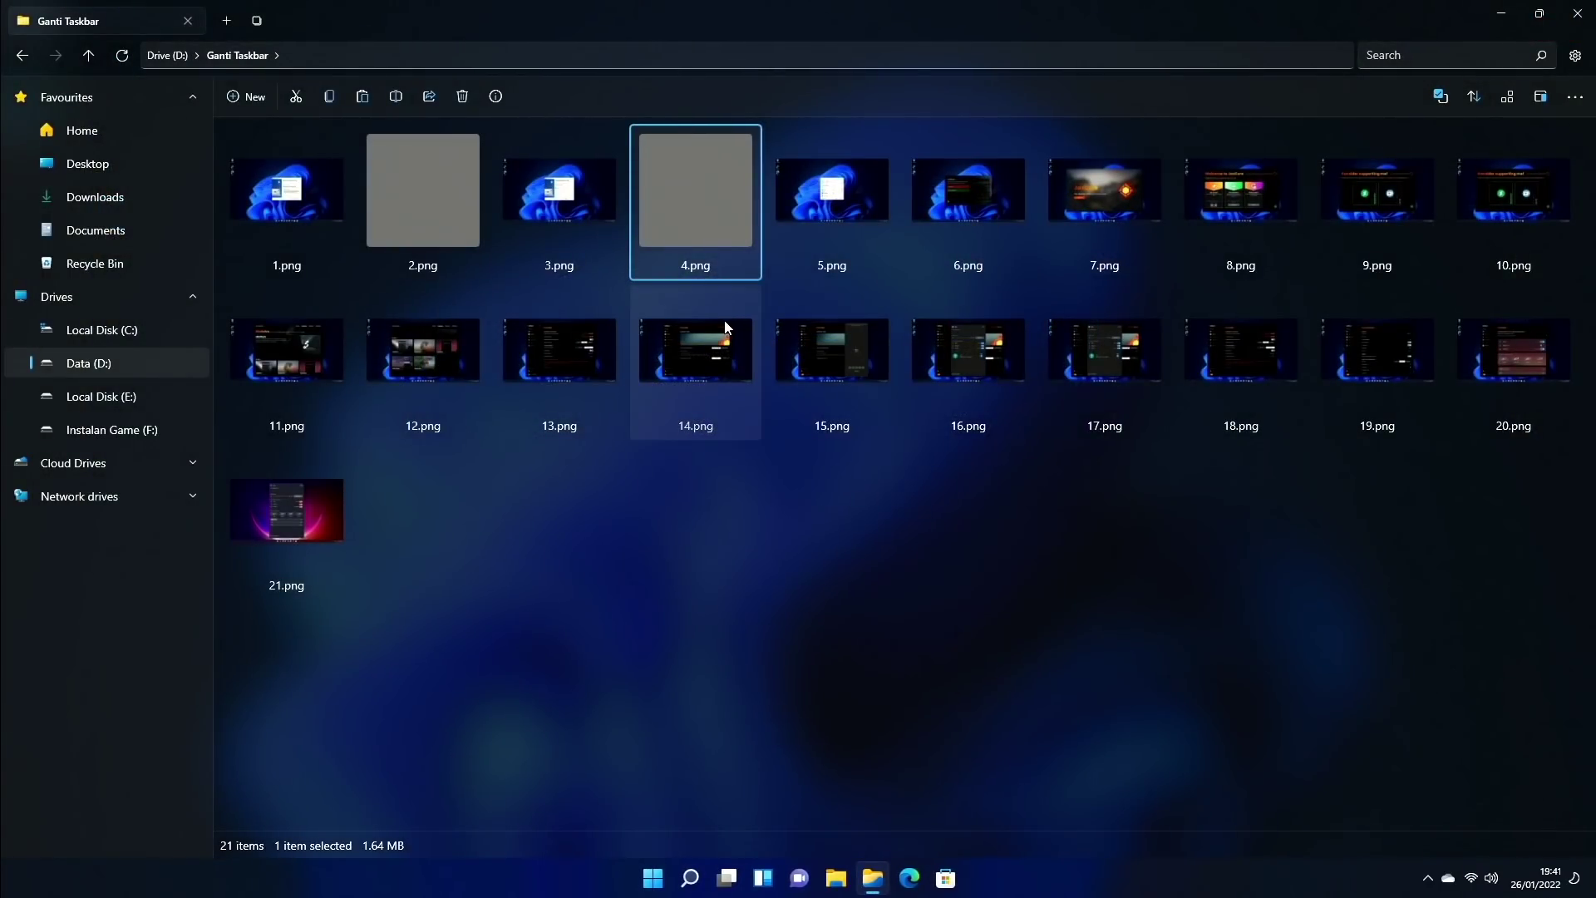
Step: Enlarge the thumbnails further, check the 3.png and 4.png previews, and show the desktop
scroll(701, 324, up, 2)
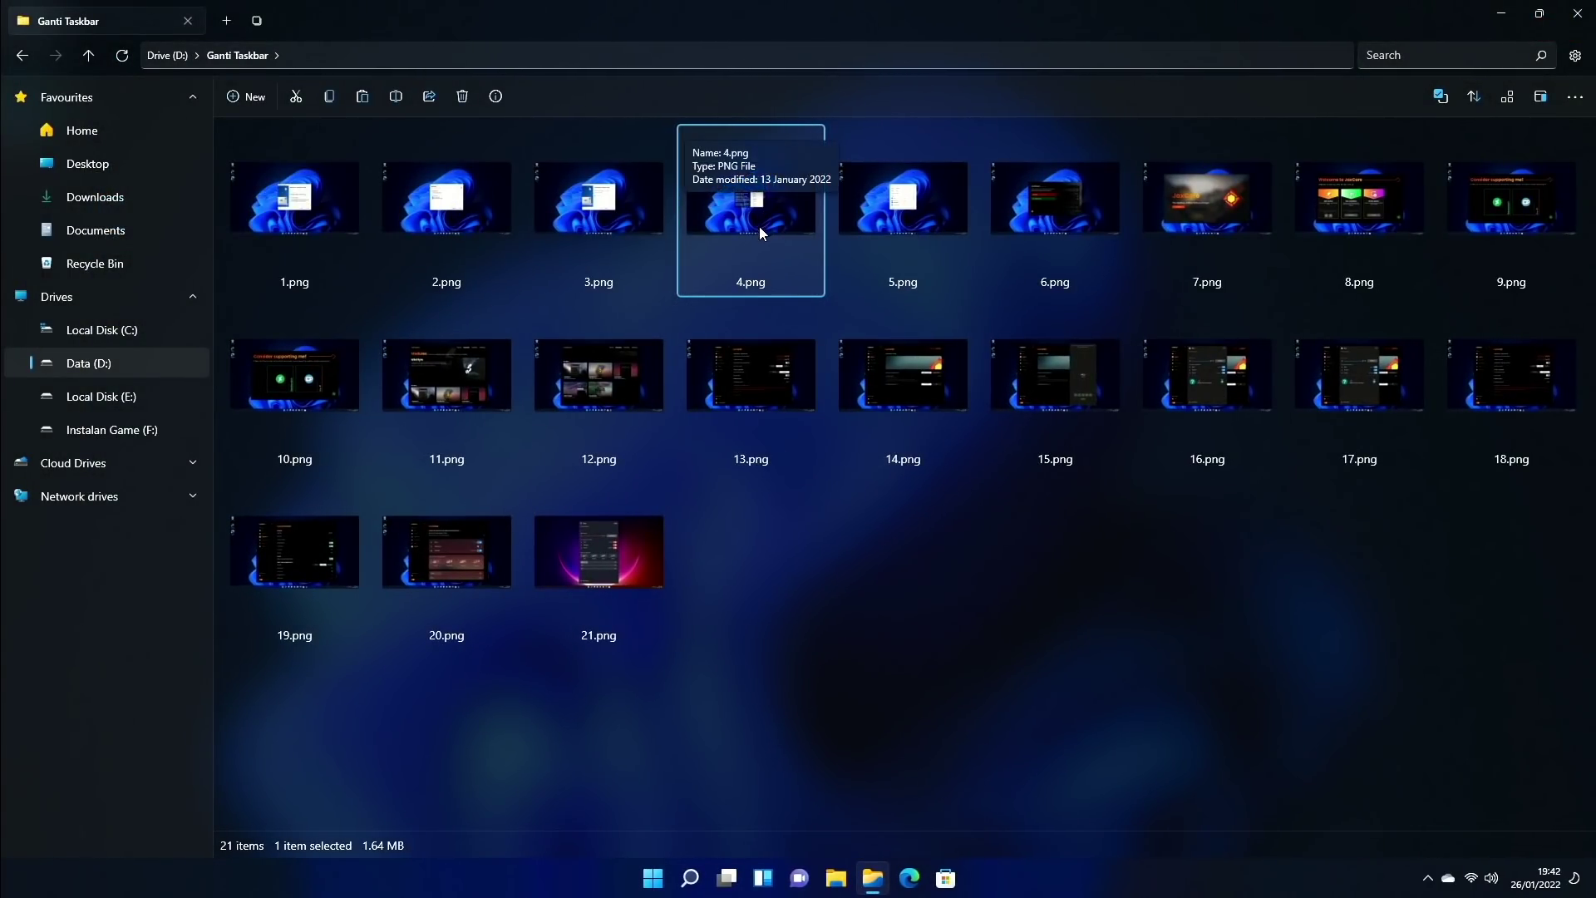
click(569, 230)
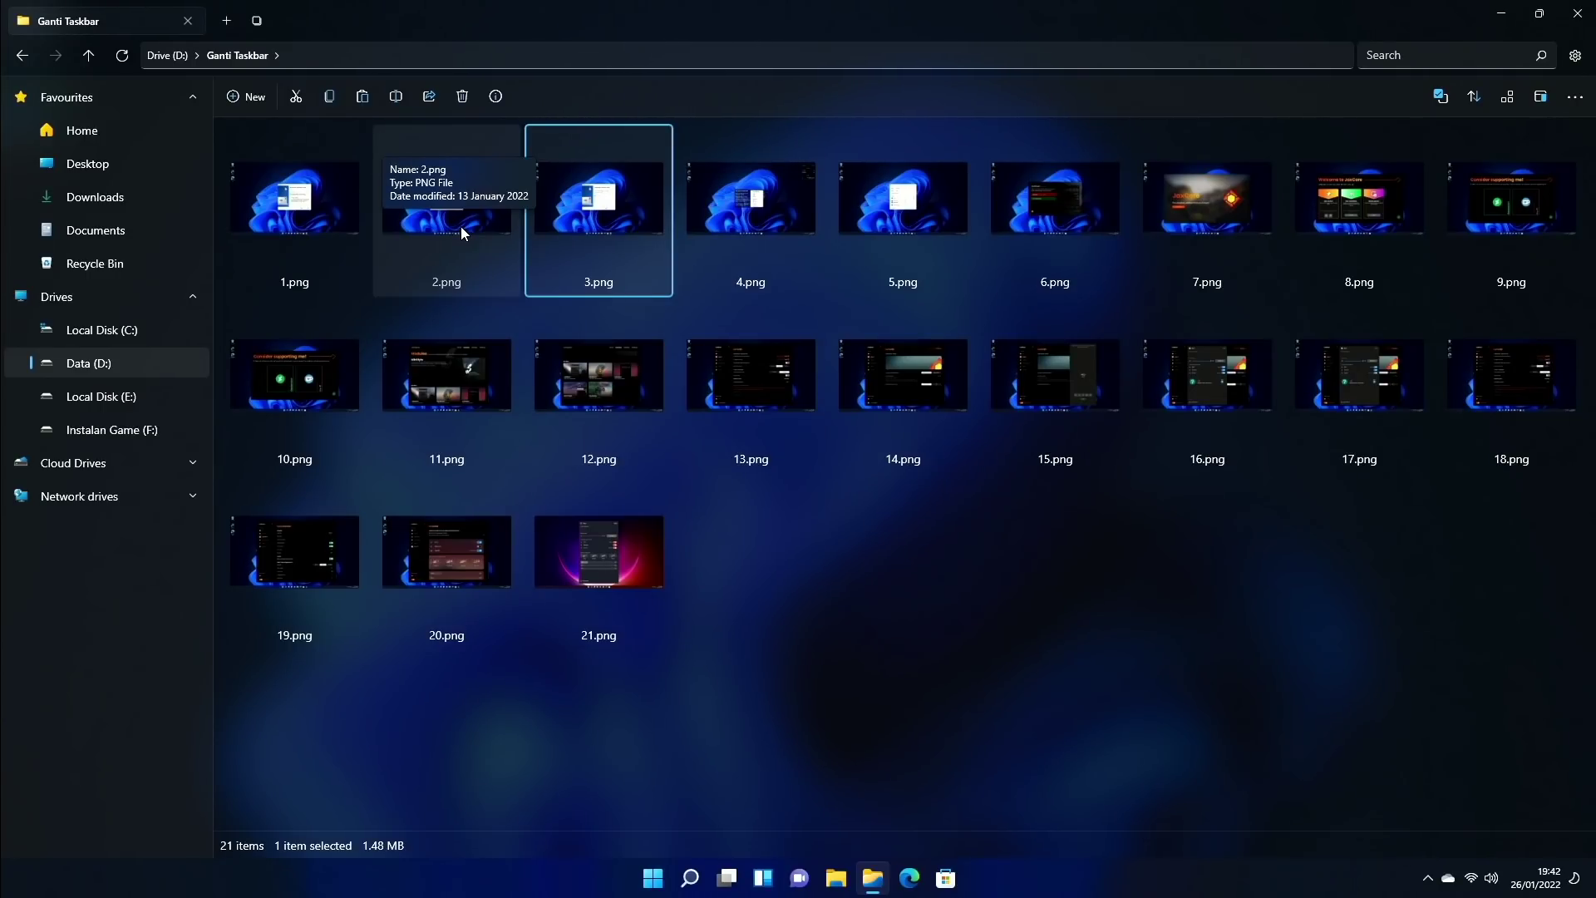
click(754, 238)
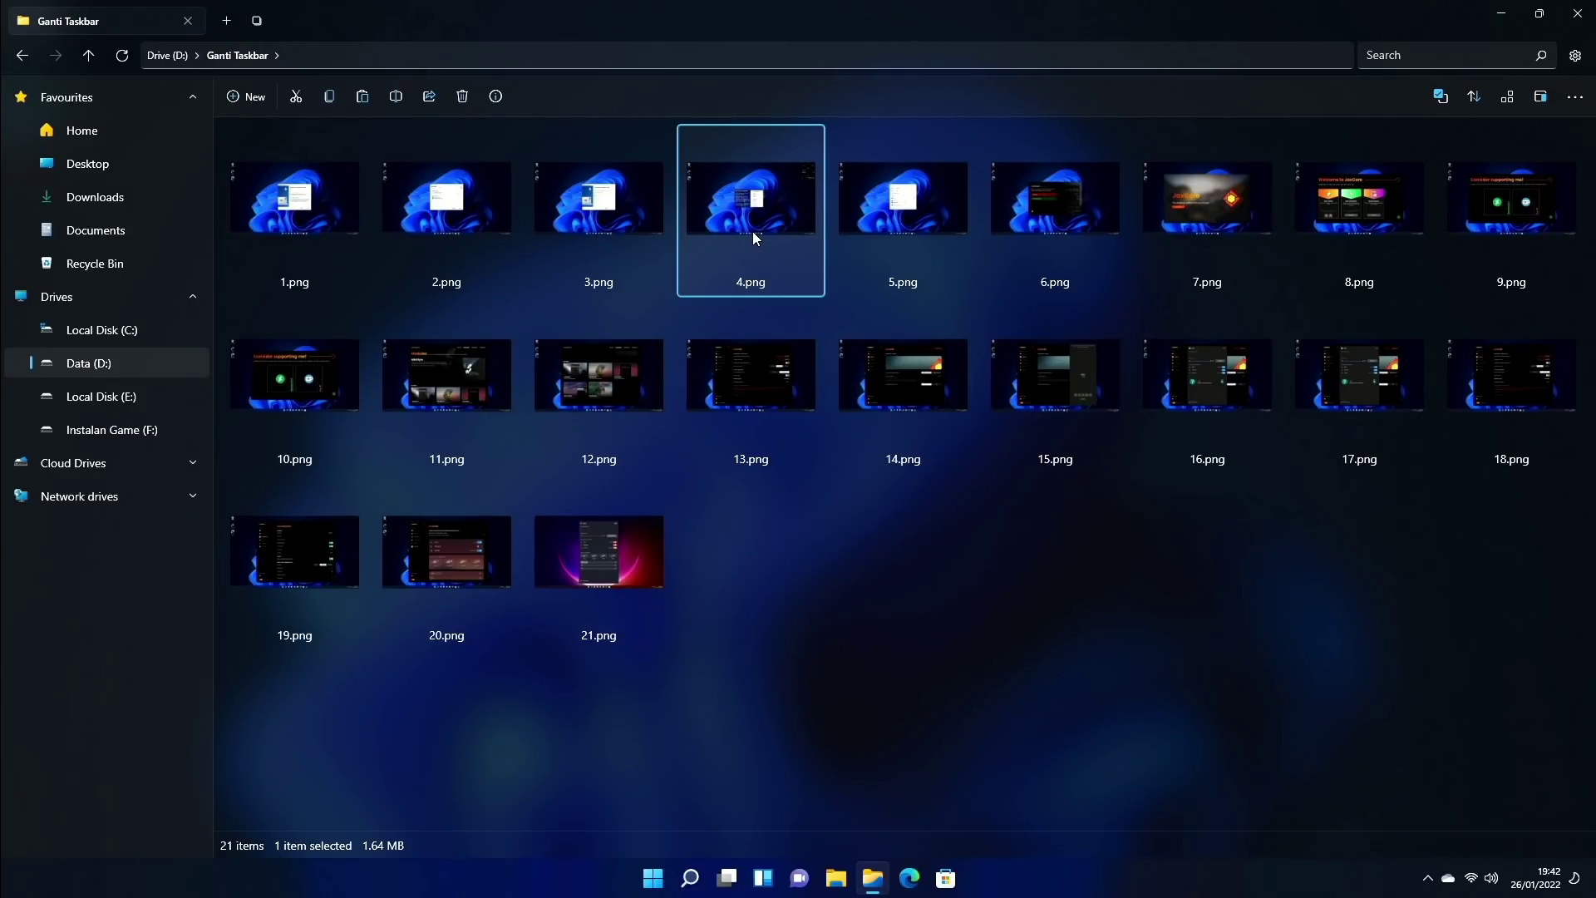
key(super+d)
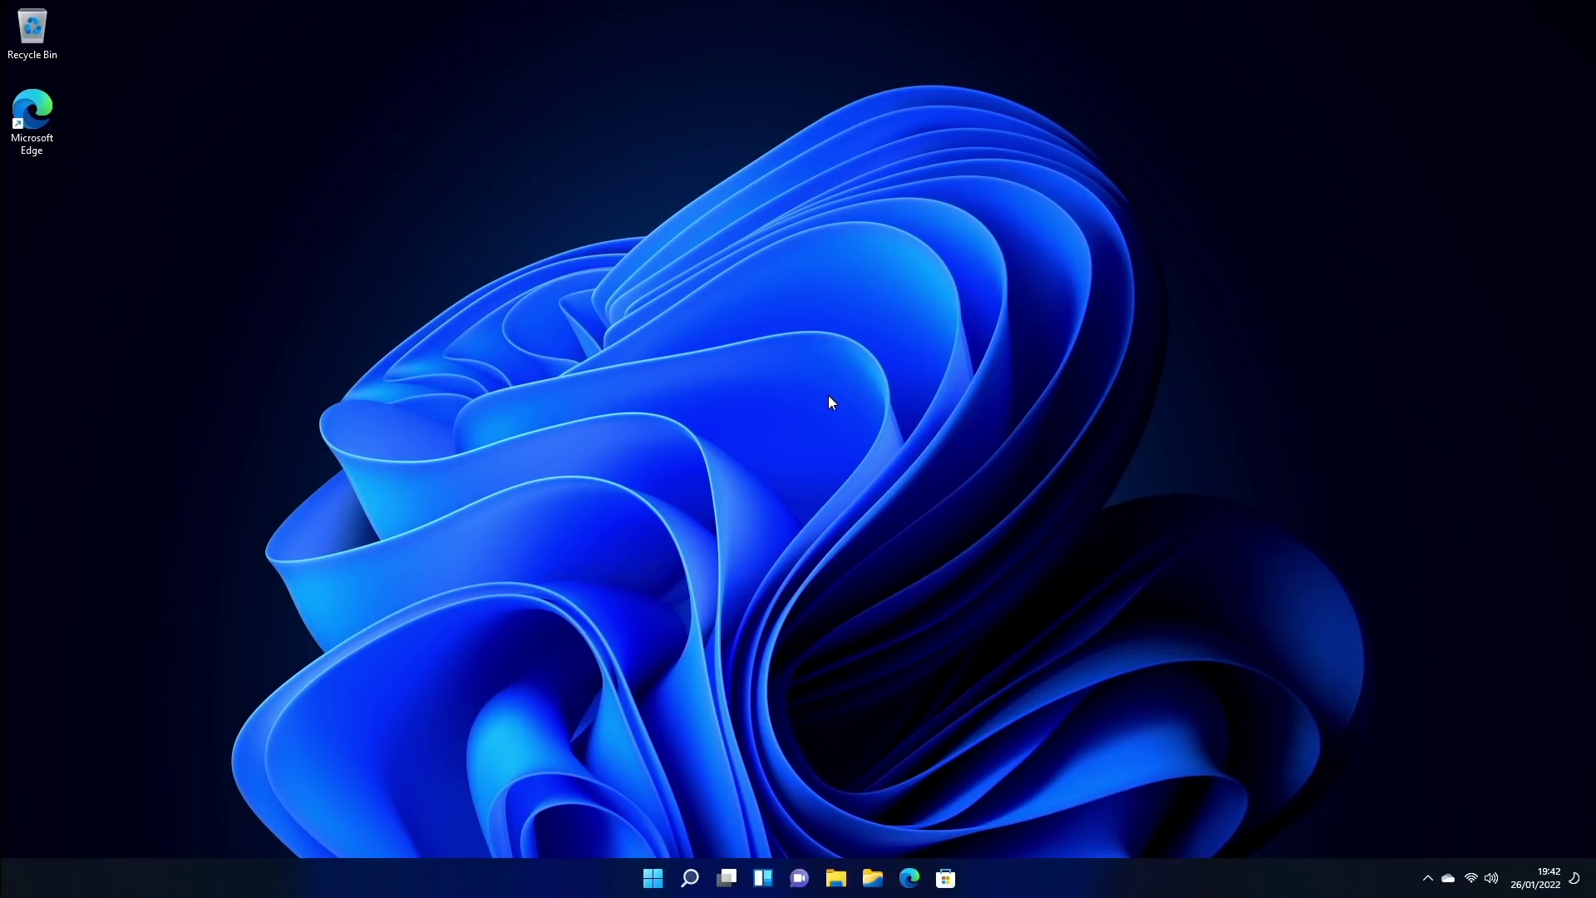